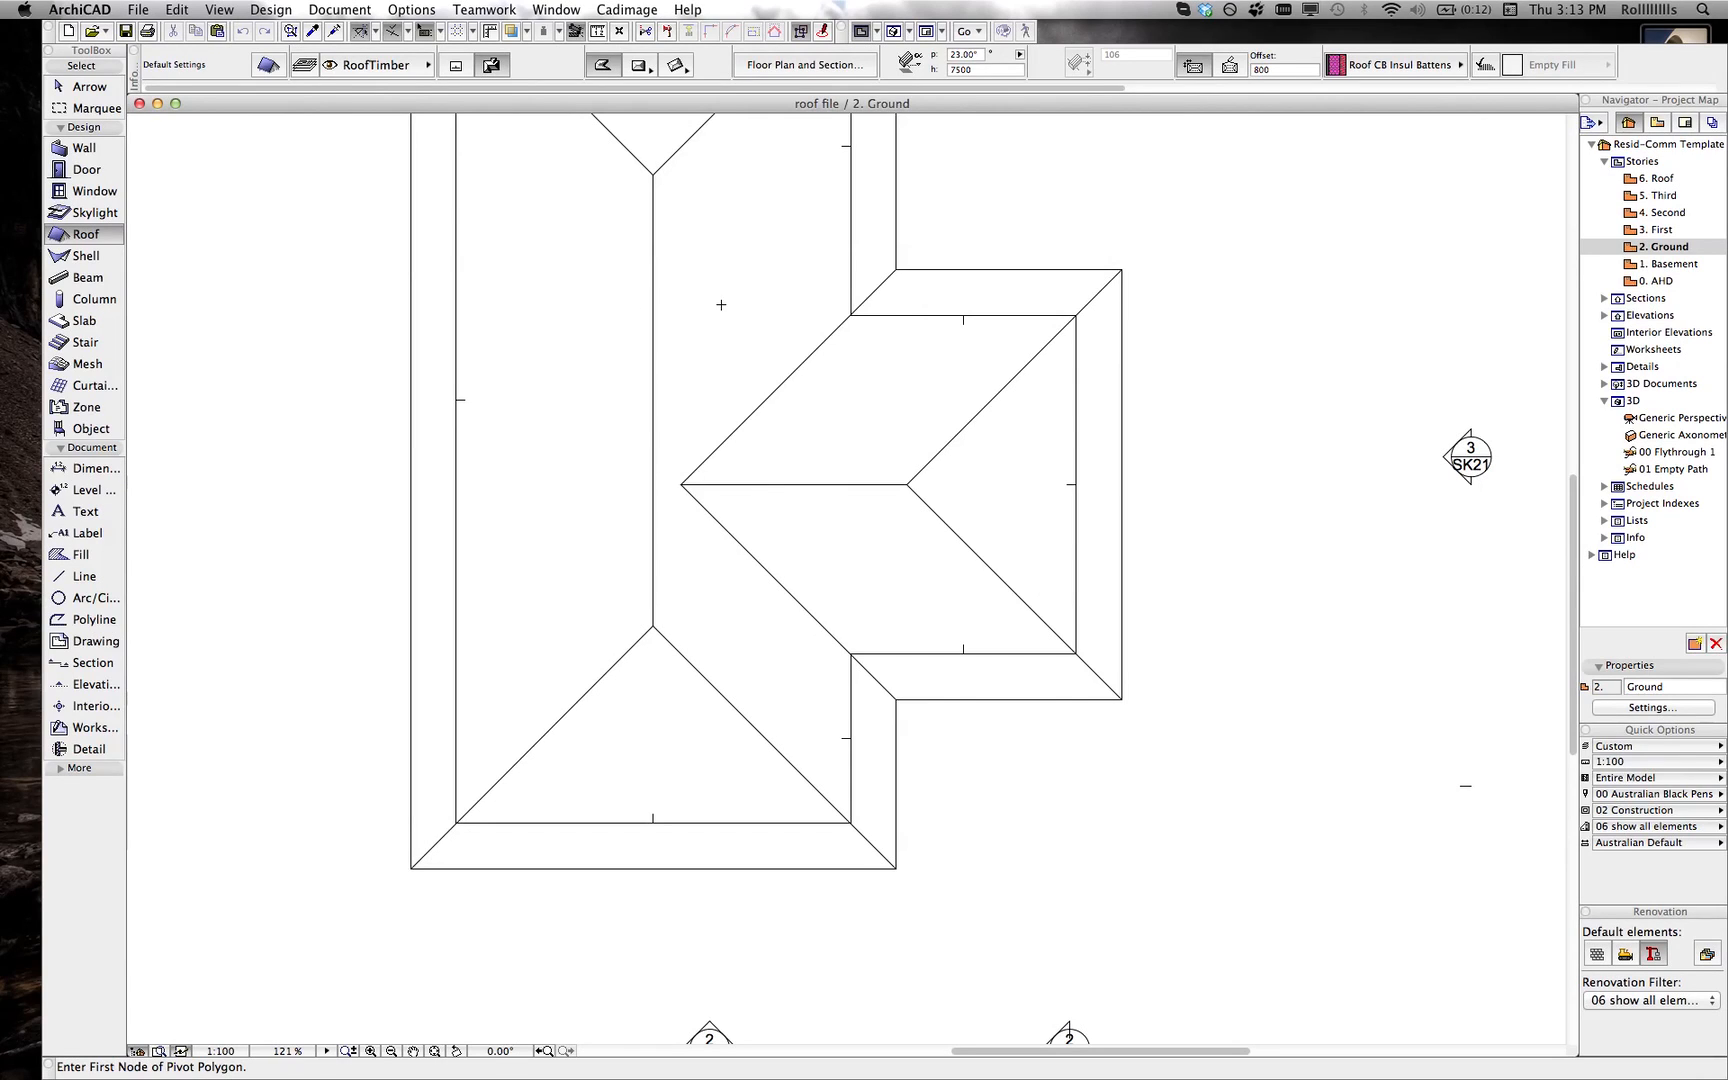
- Check the complete multi-plane roof in 3D and split it into separate single-plane roofs
{"action": "left_click", "coordinate": [919, 358], "text": "shift"}
{"action": "left_click", "coordinate": [919, 358], "text": "shift"}
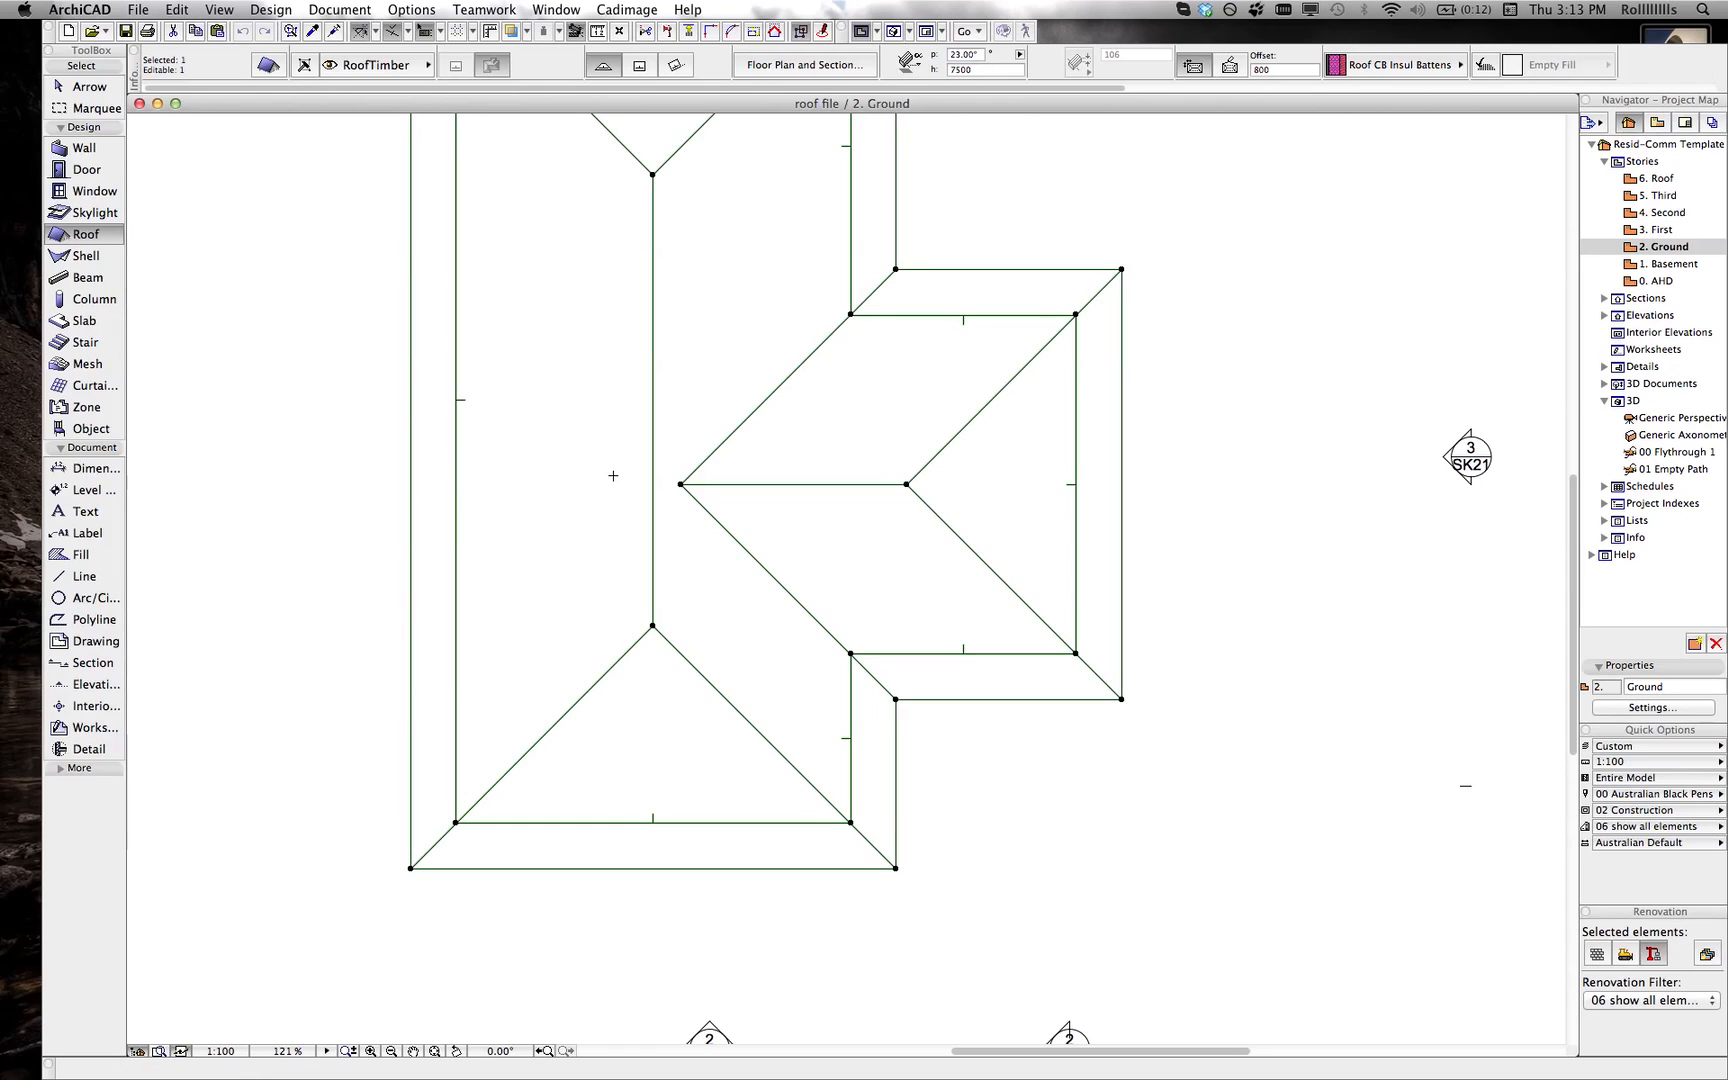
{"action": "scroll", "coordinate": [514, 653], "scroll_direction": "down", "scroll_amount": 2}
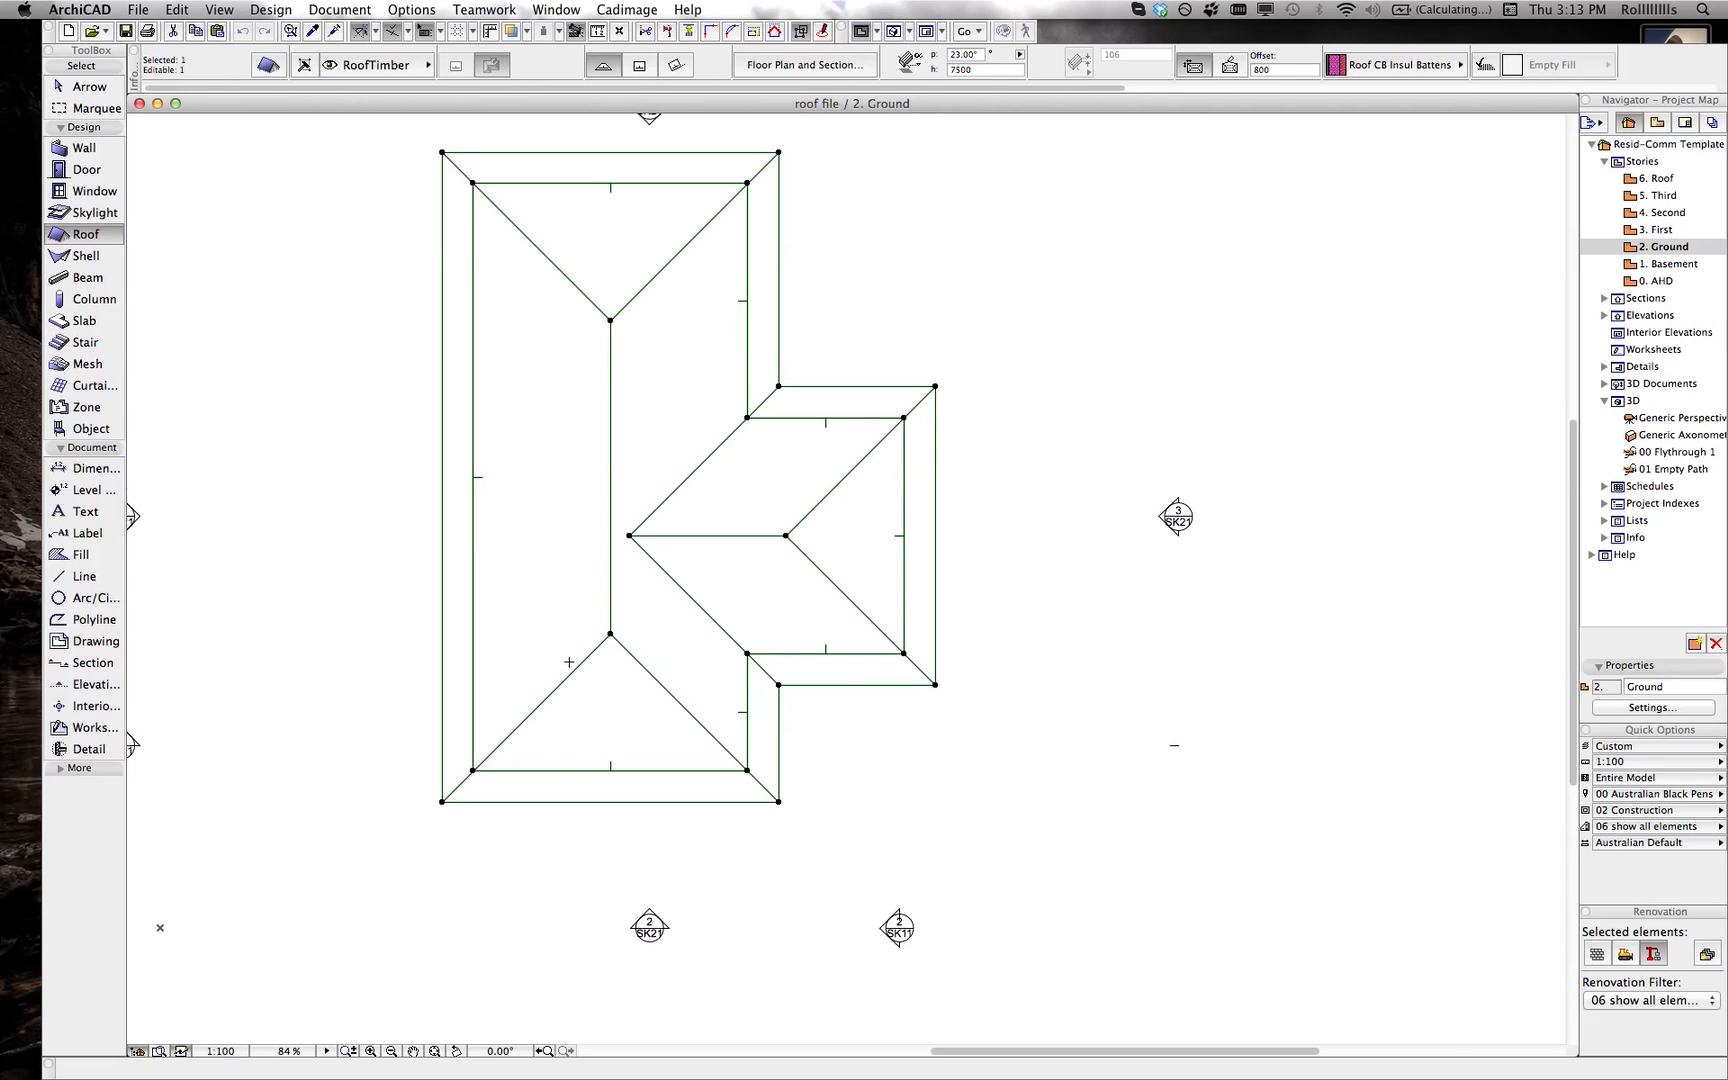
{"action": "key", "text": "F5"}
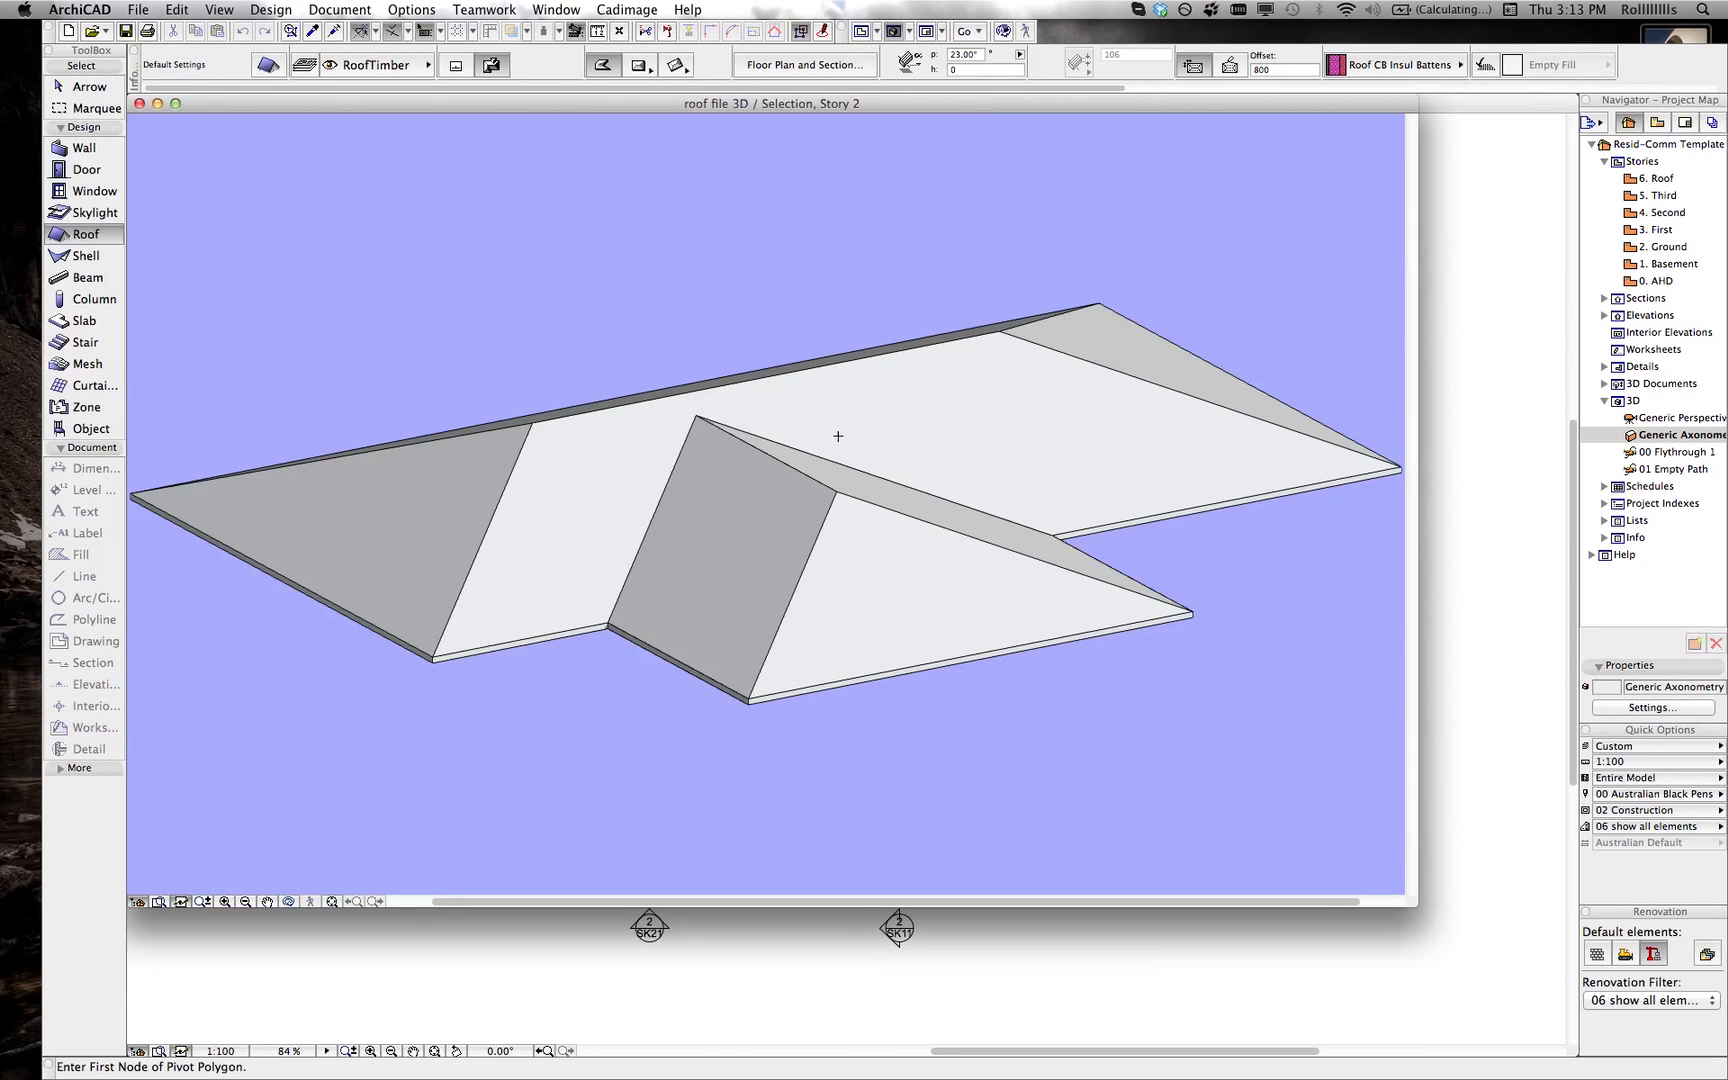
{"action": "key", "text": "F2"}
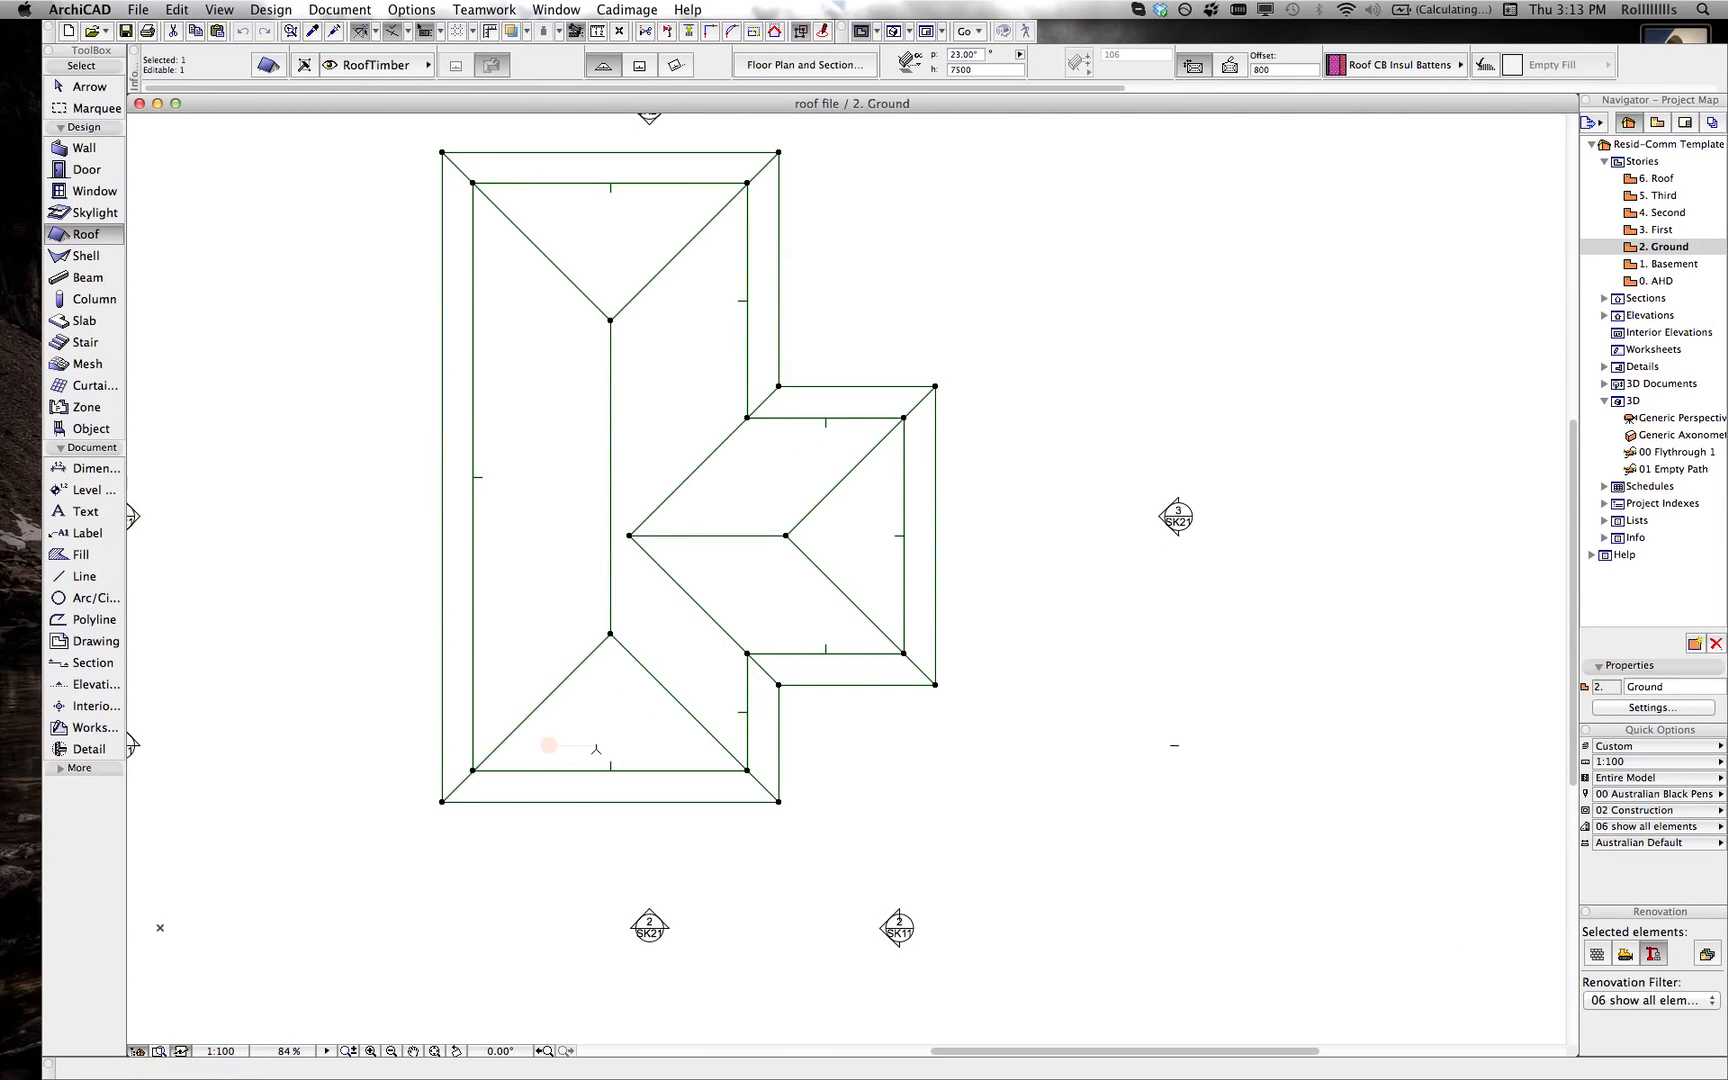
{"action": "right_click", "coordinate": [610, 636]}
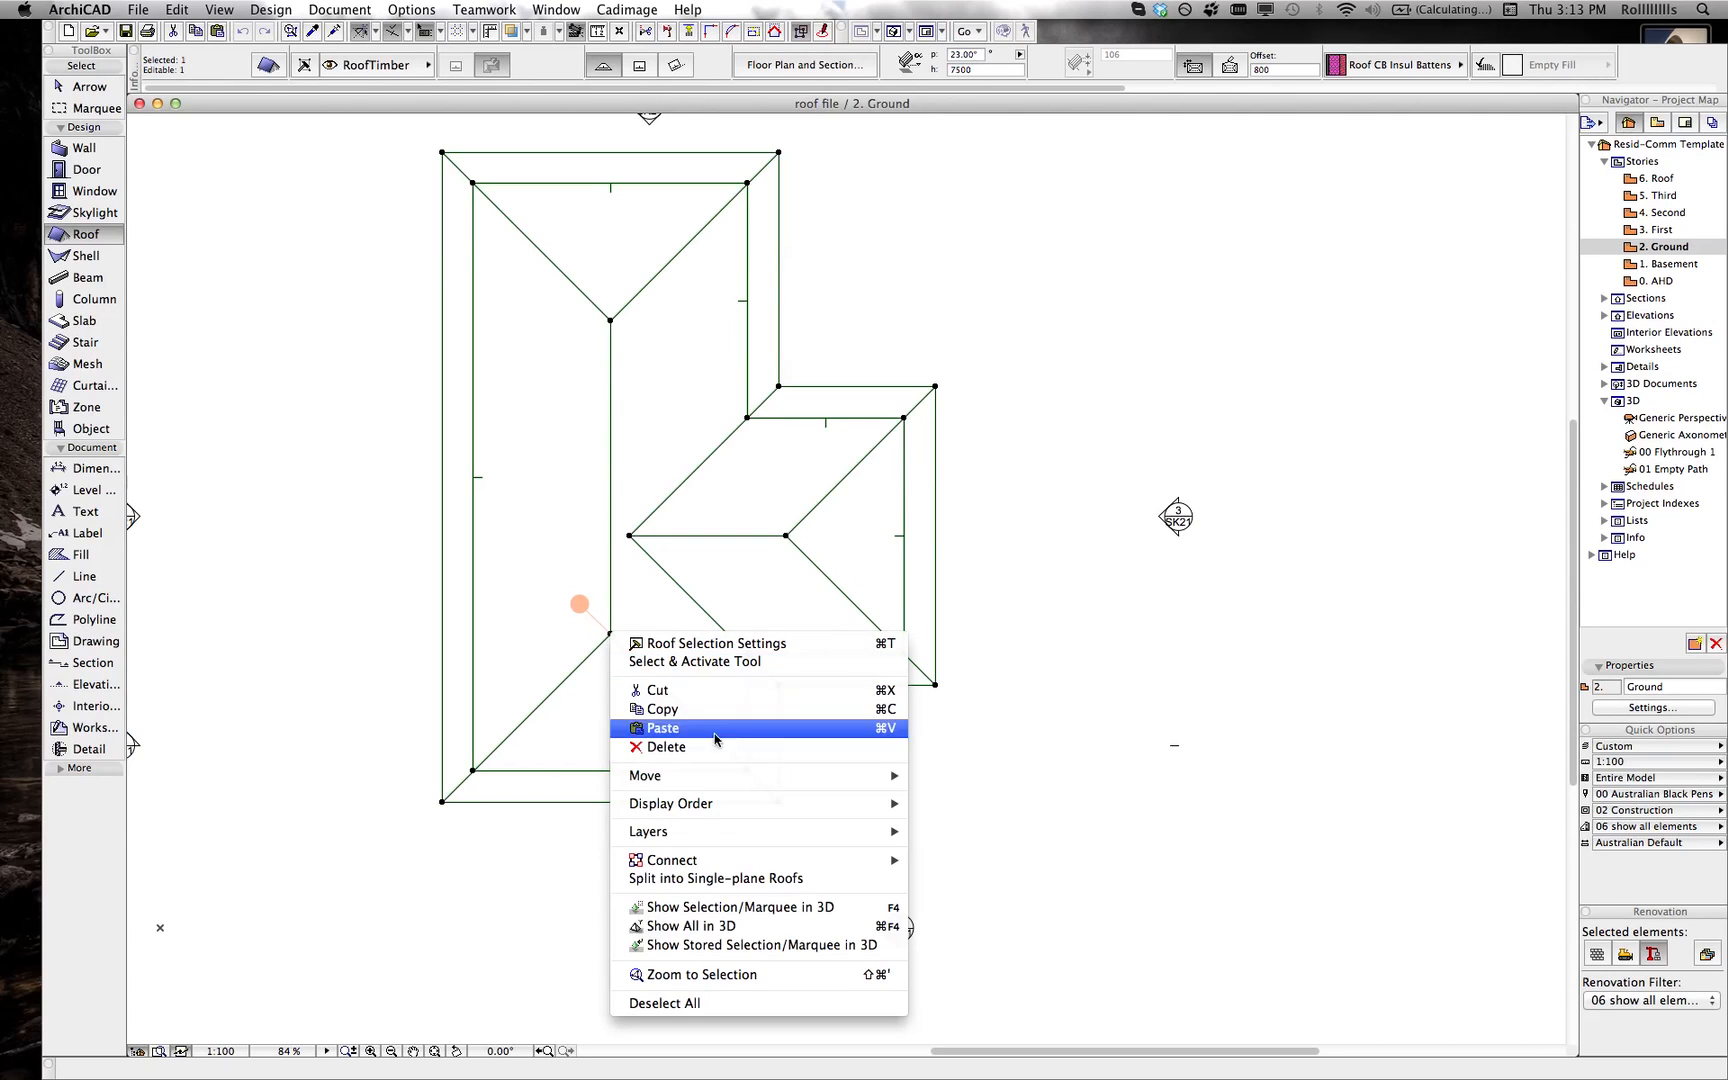
{"action": "left_click", "coordinate": [706, 879]}
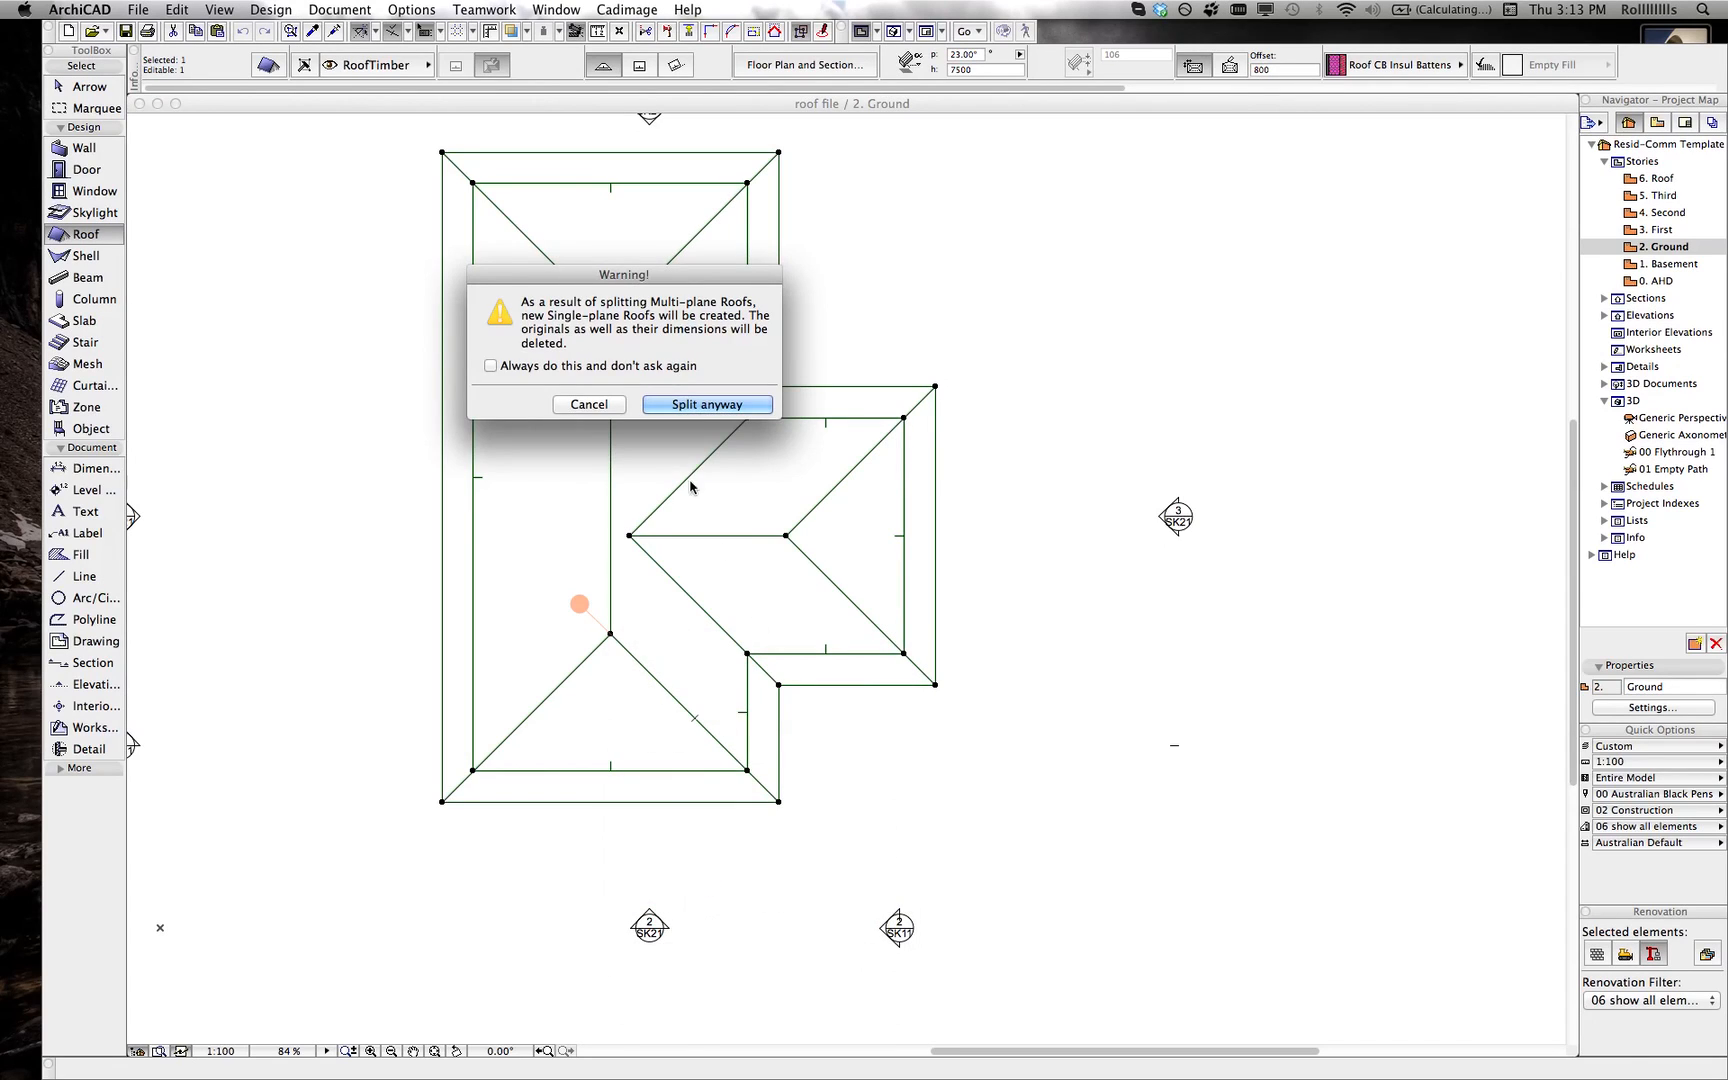
{"action": "left_click", "coordinate": [705, 410]}
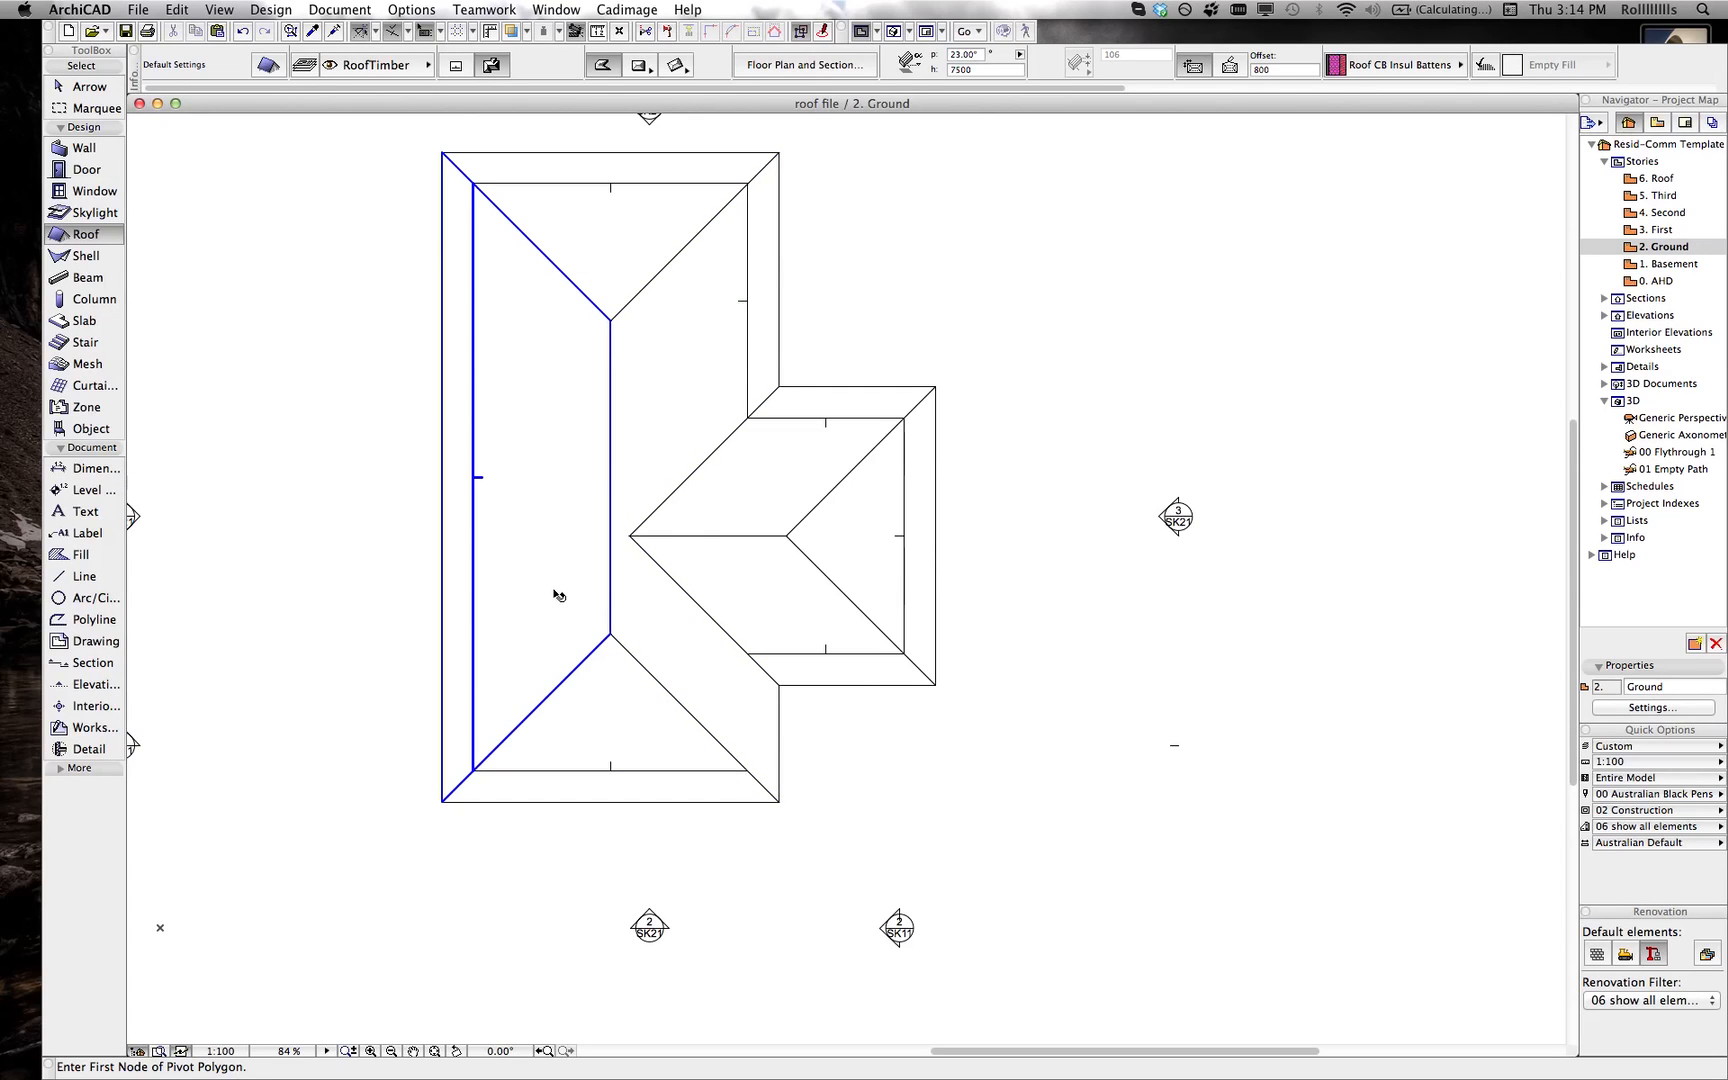
- Add a triangular area to the long left roof plane, extending its ridge 3000 mm over the lower hip and back along the hip line
{"action": "left_click", "coordinate": [575, 648]}
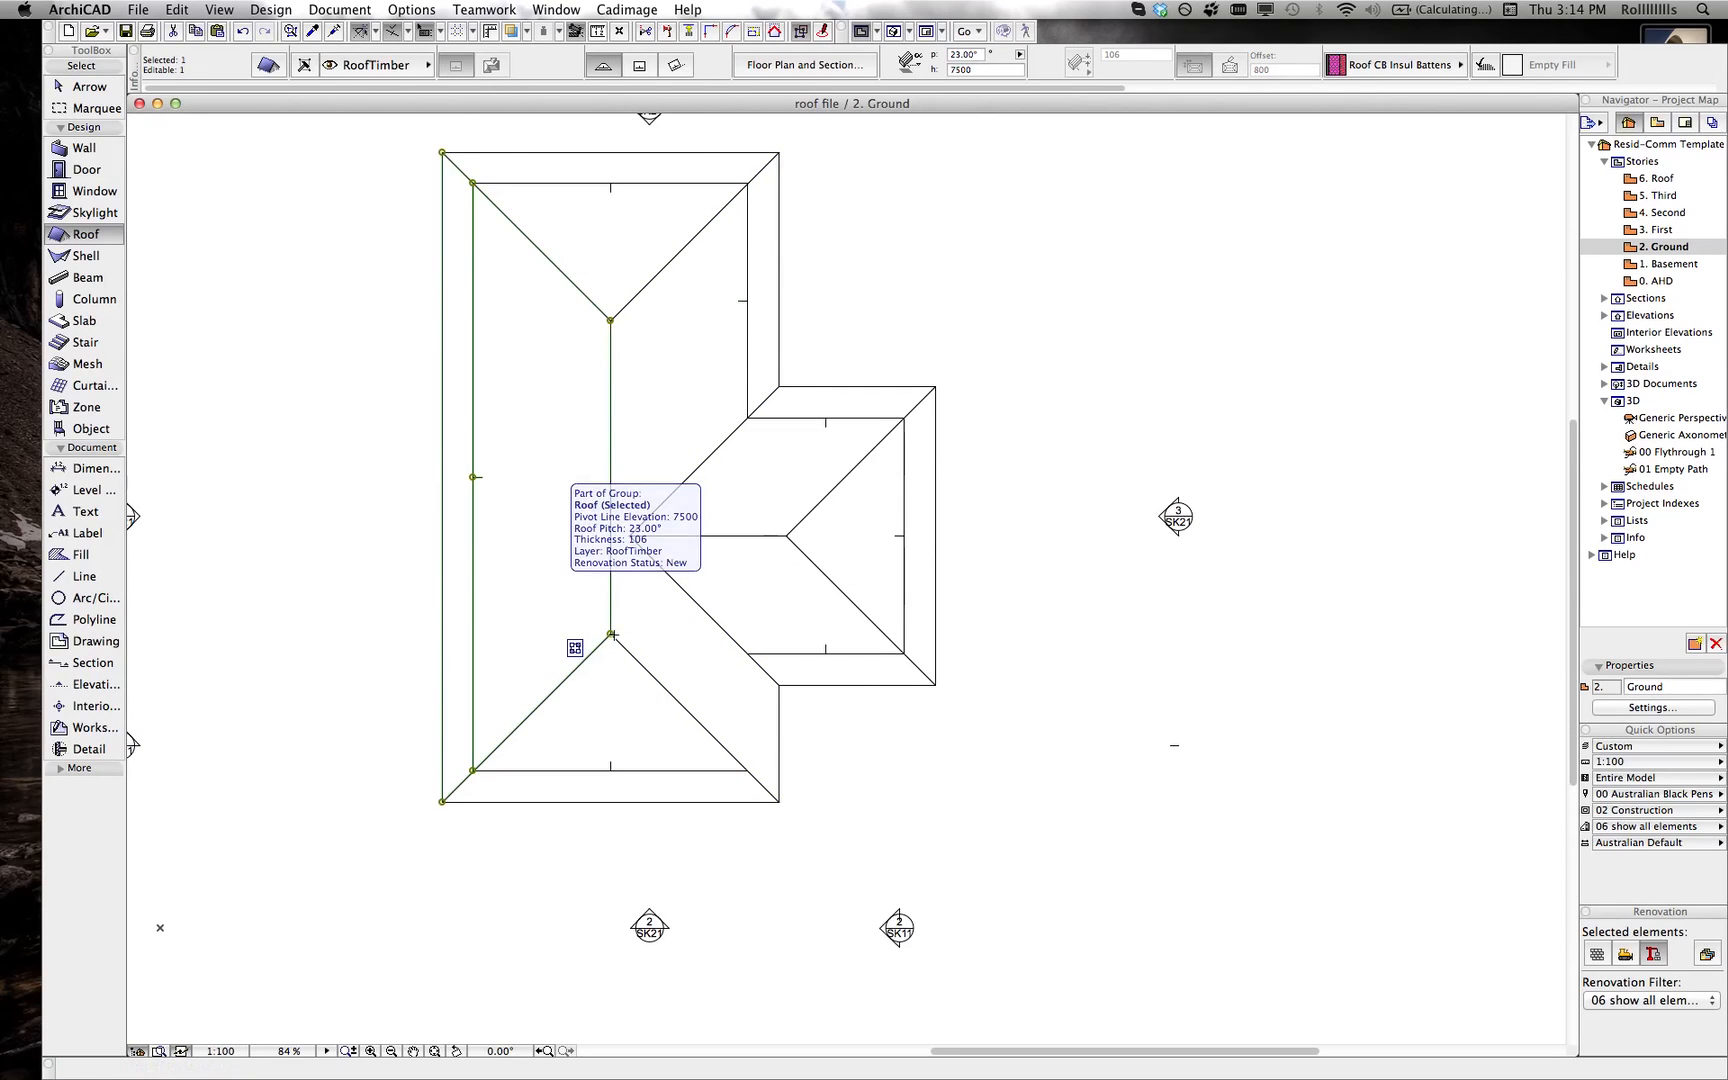
{"action": "left_click", "coordinate": [610, 632]}
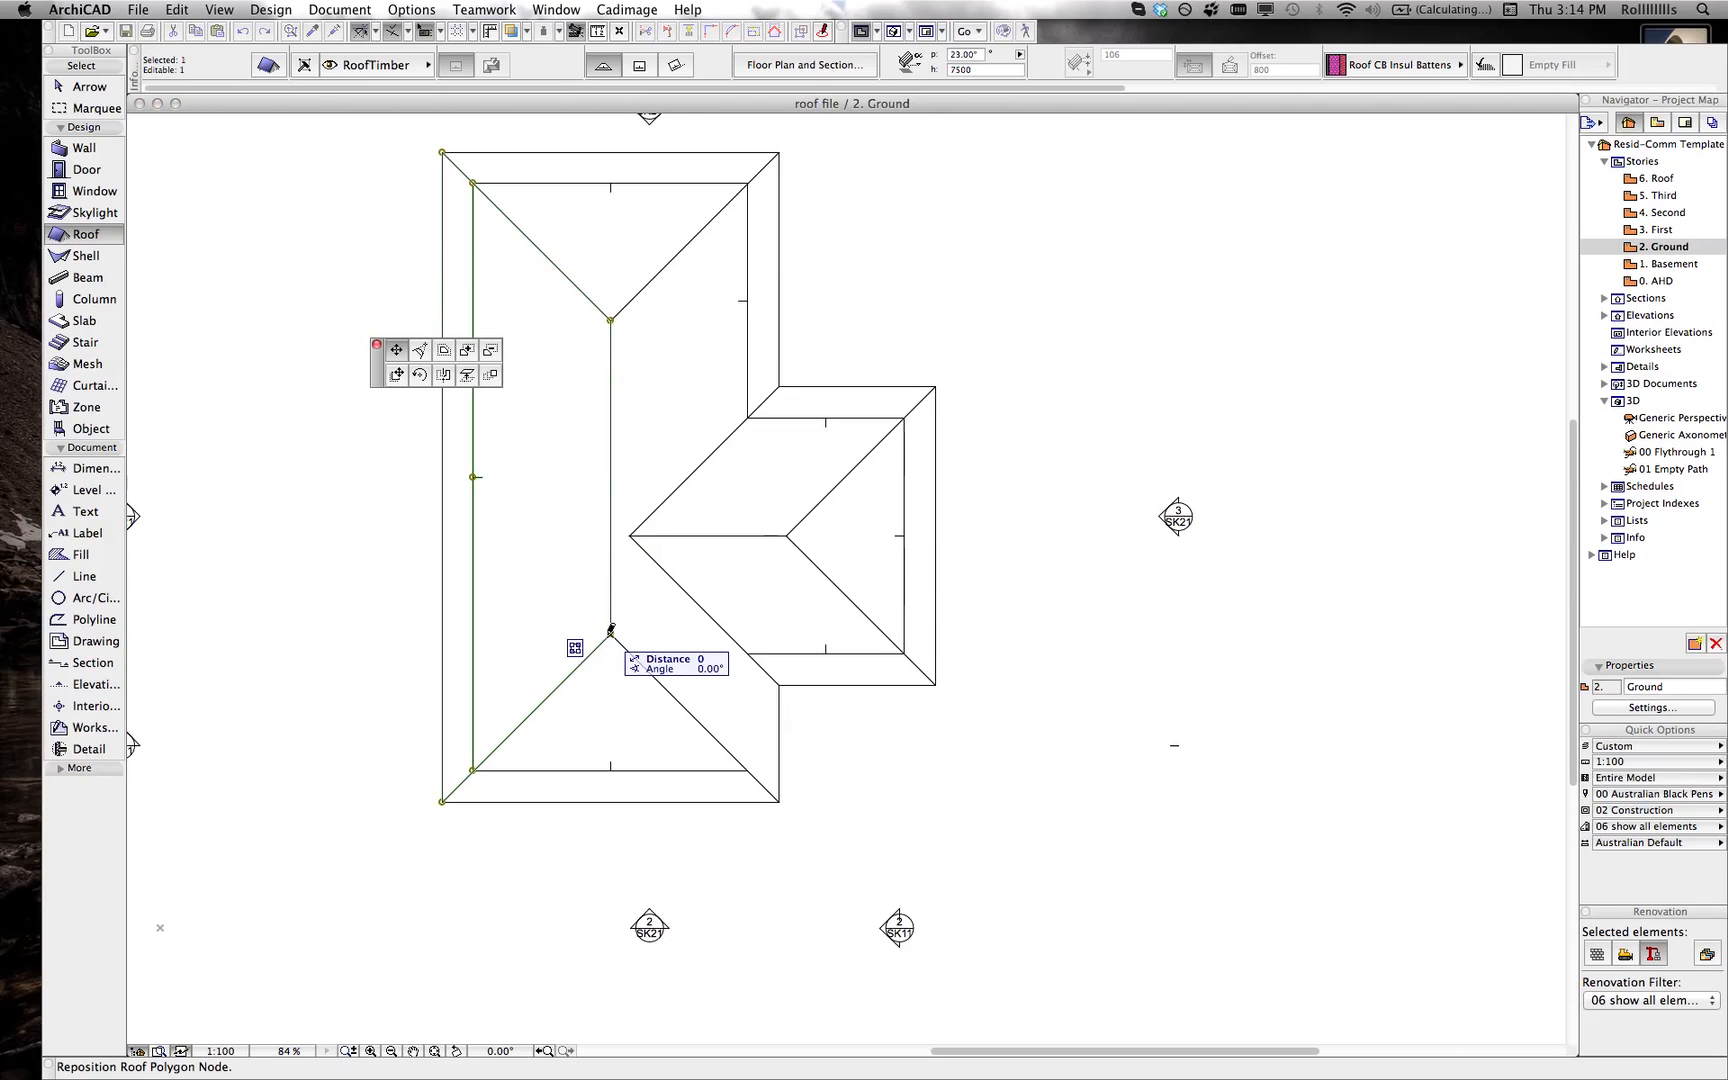
{"action": "left_click", "coordinate": [464, 349]}
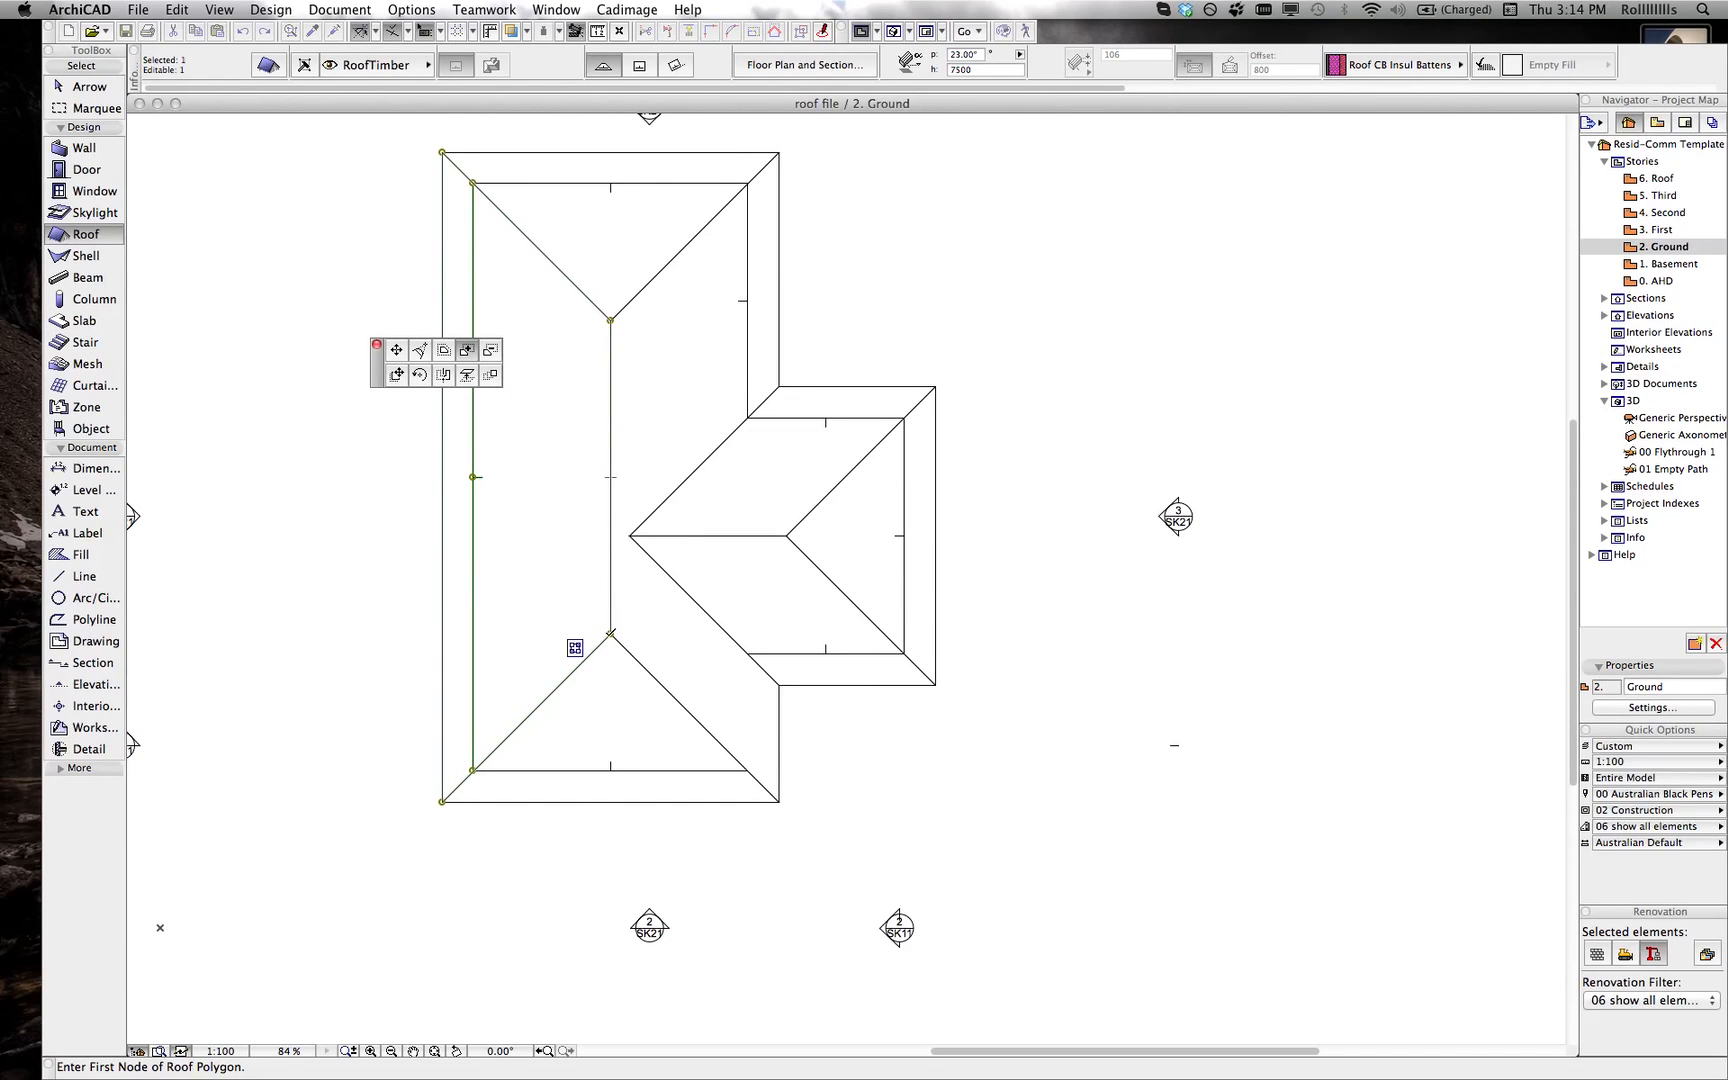
{"action": "left_click", "coordinate": [611, 634]}
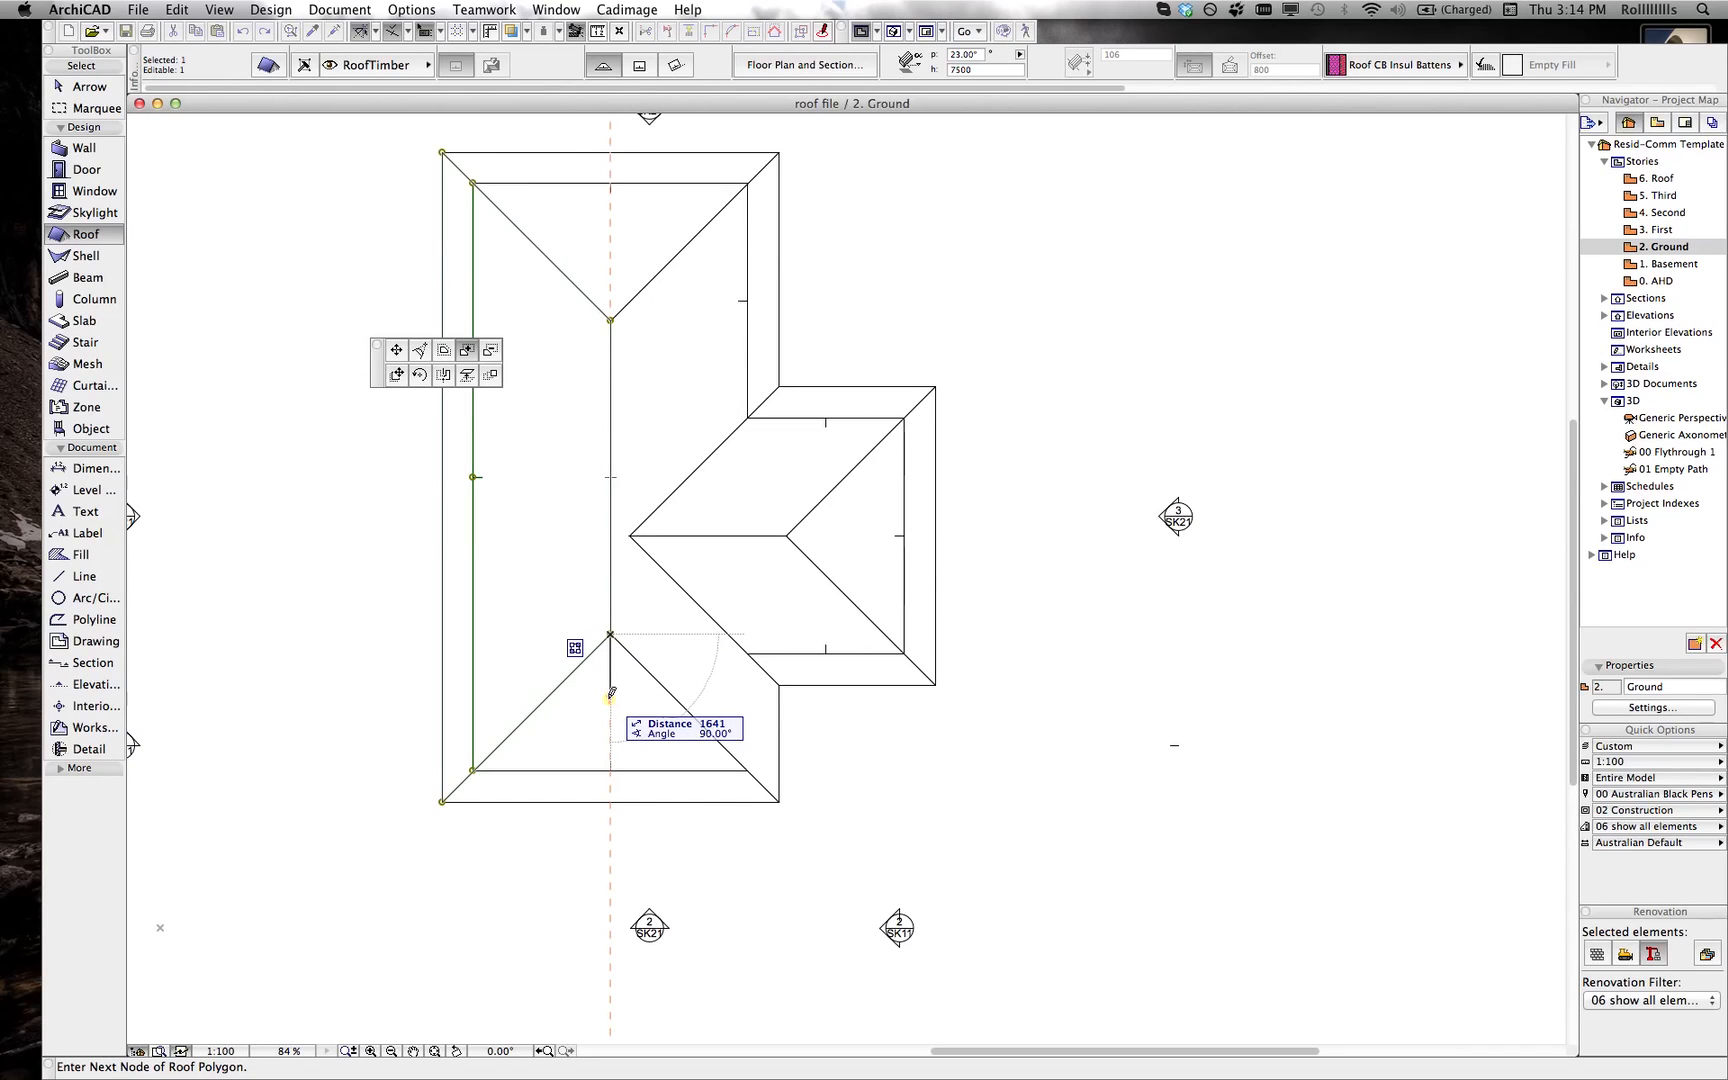
{"action": "type", "text": "3000"}
{"action": "key", "text": "Return"}
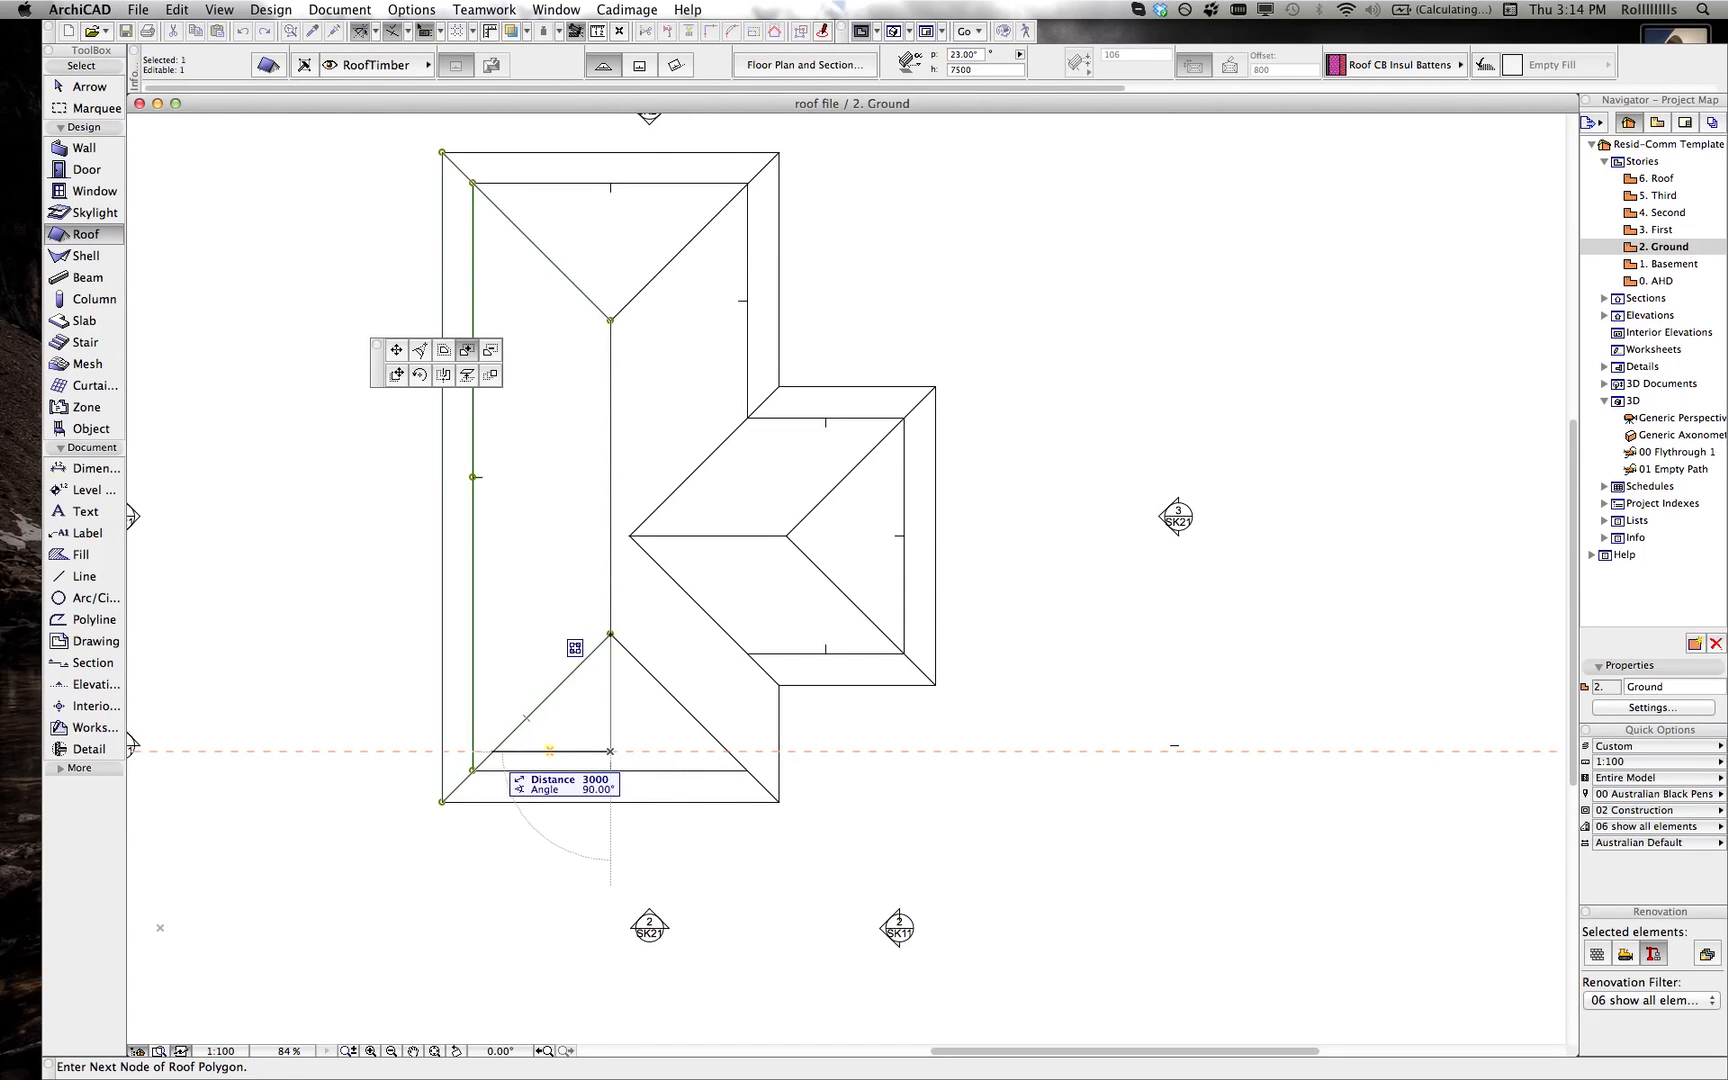
{"action": "left_click", "coordinate": [493, 751]}
{"action": "left_click", "coordinate": [610, 634]}
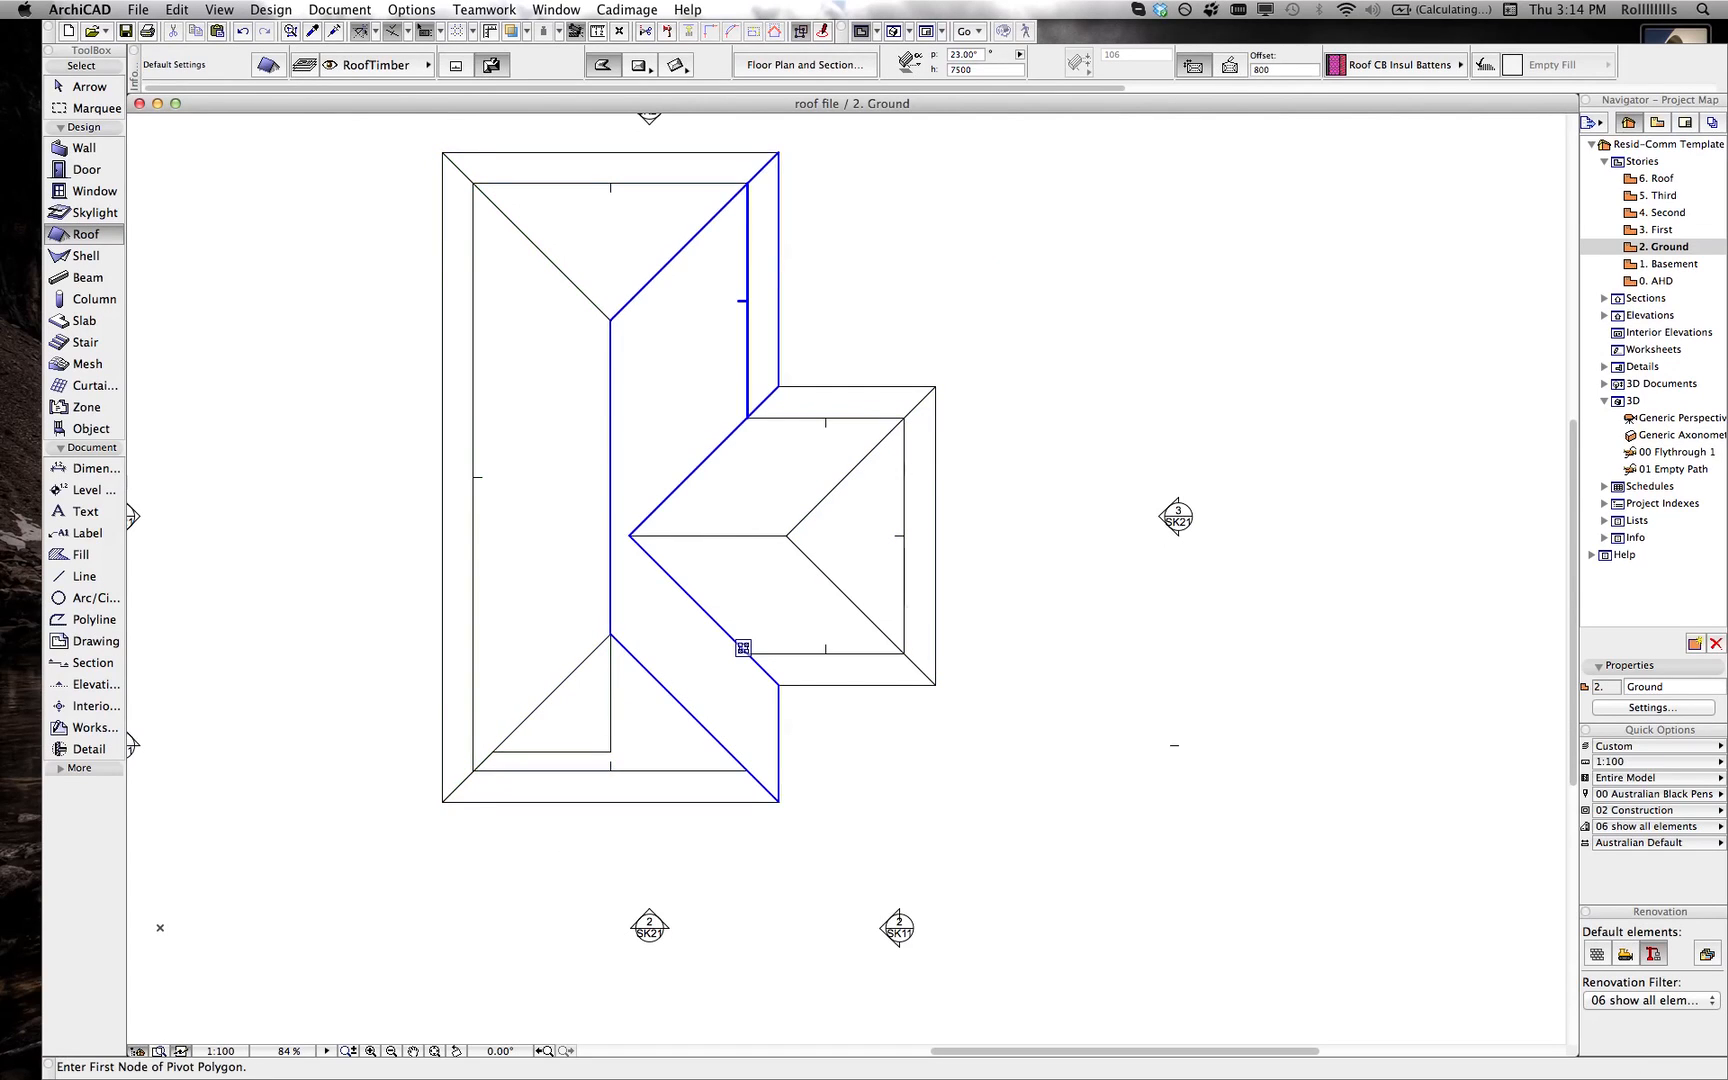
- Add the matching triangular area to the main roof plane on the wing side, from the extended ridge end to the hip line
{"action": "left_click", "coordinate": [743, 648]}
{"action": "left_click", "coordinate": [743, 648]}
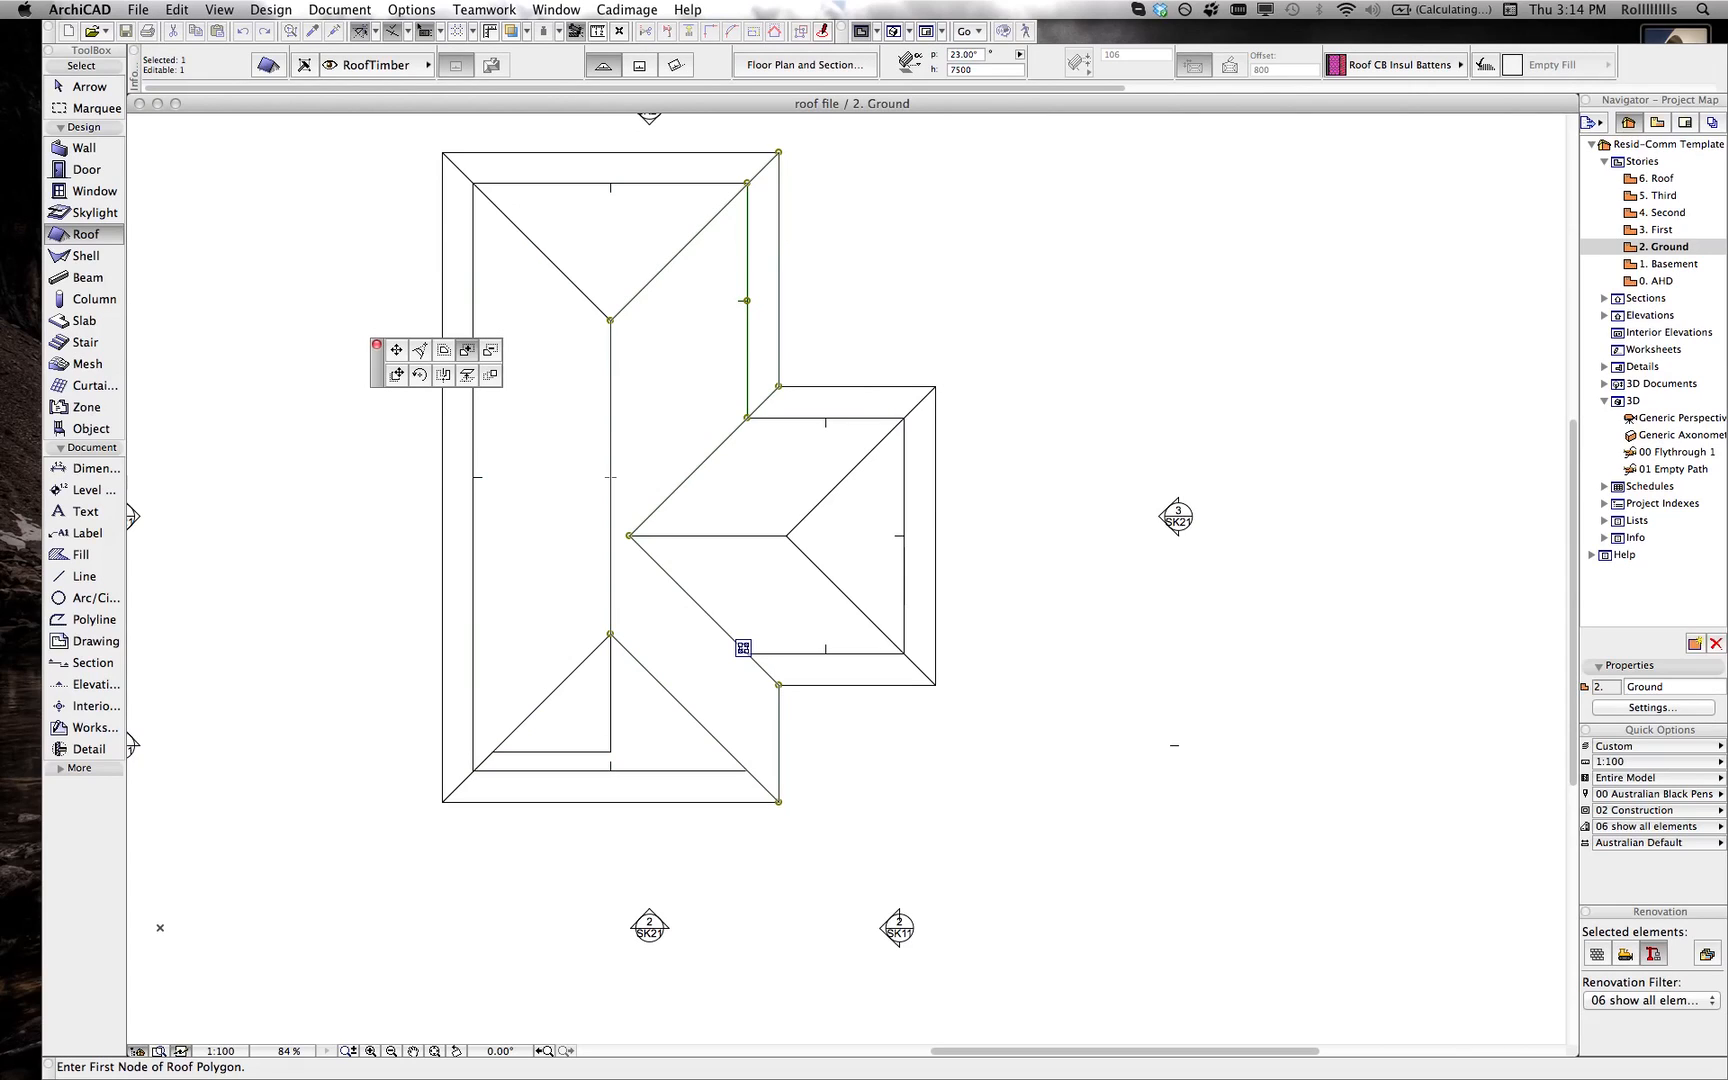
{"action": "left_click", "coordinate": [610, 634]}
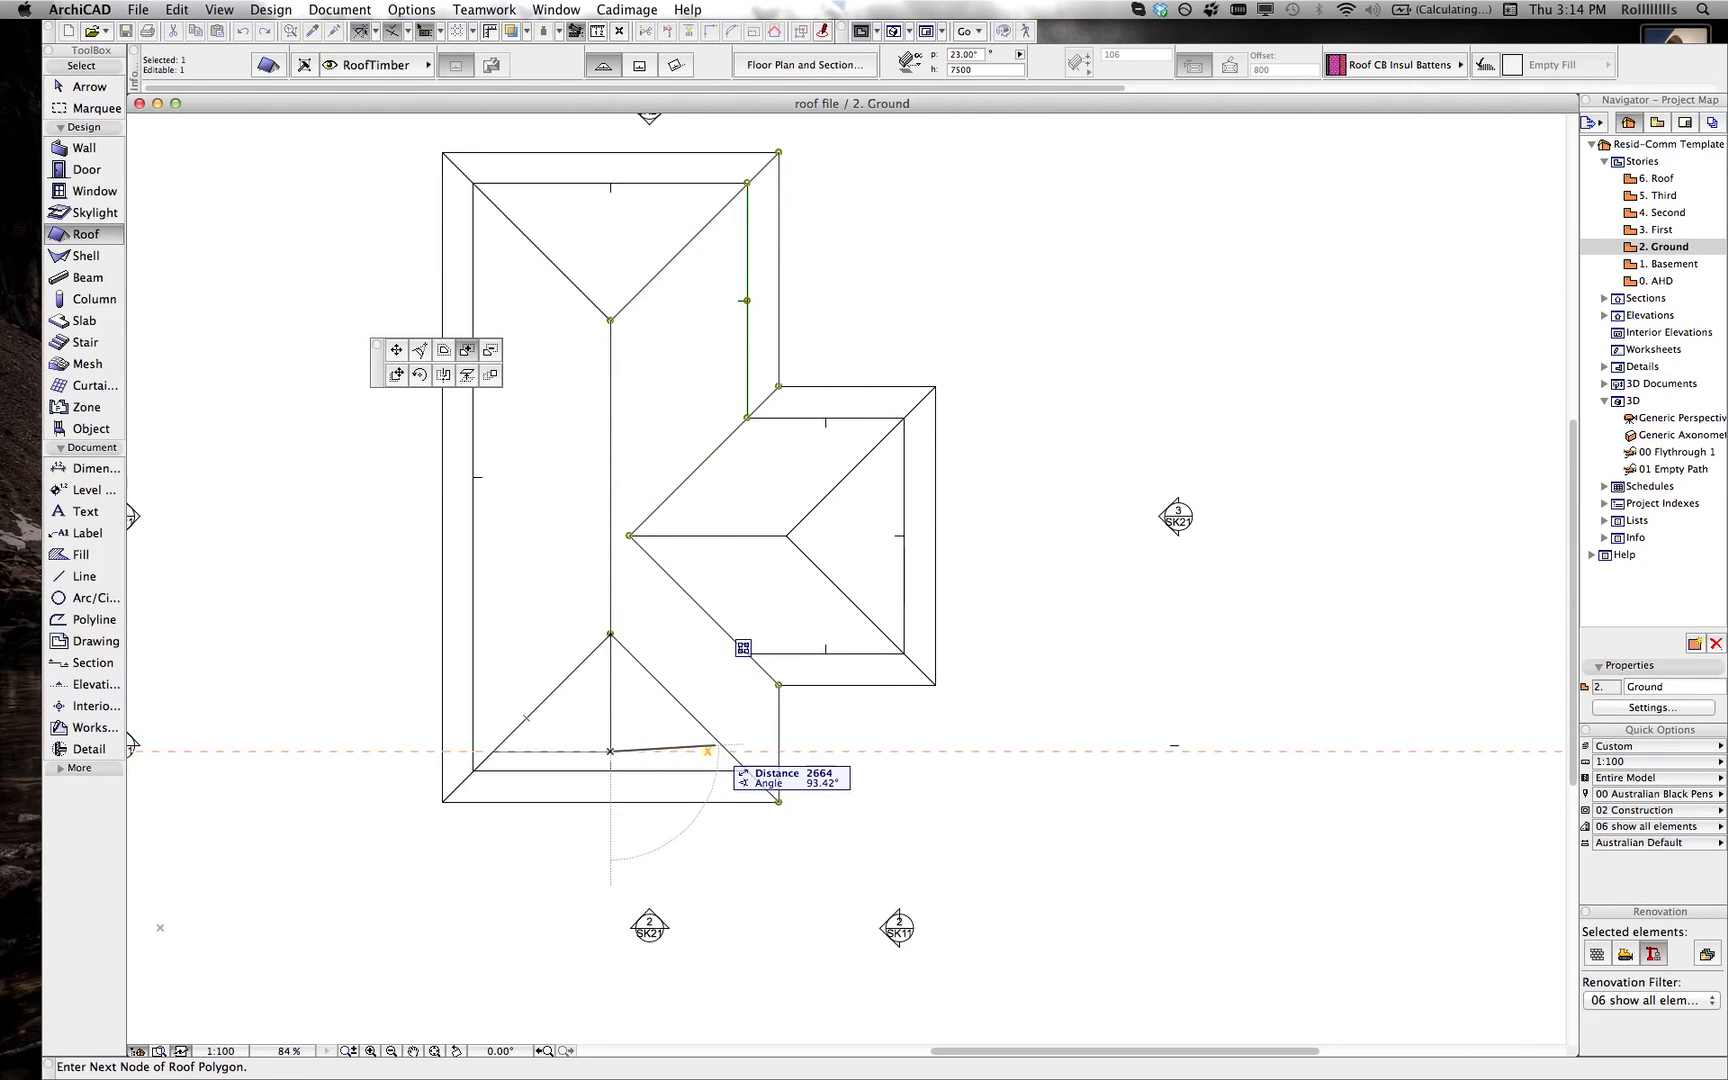
{"action": "left_click", "coordinate": [728, 751]}
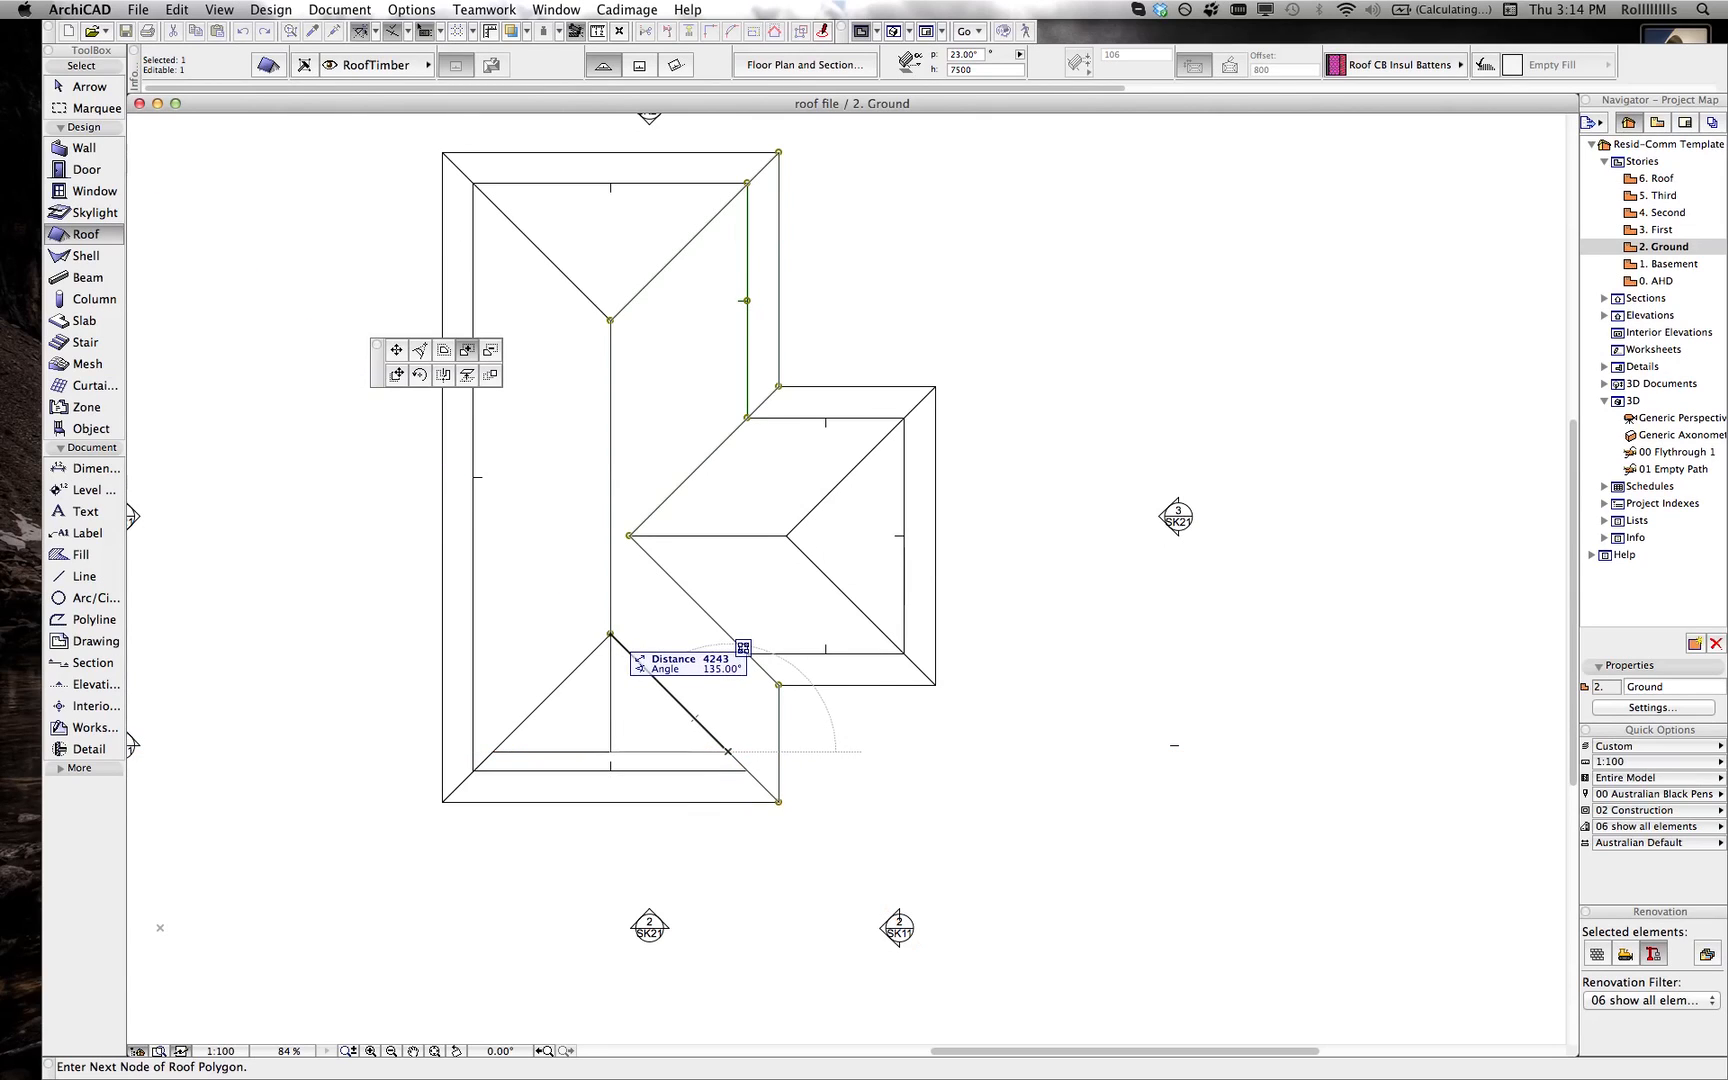
{"action": "left_click", "coordinate": [610, 634]}
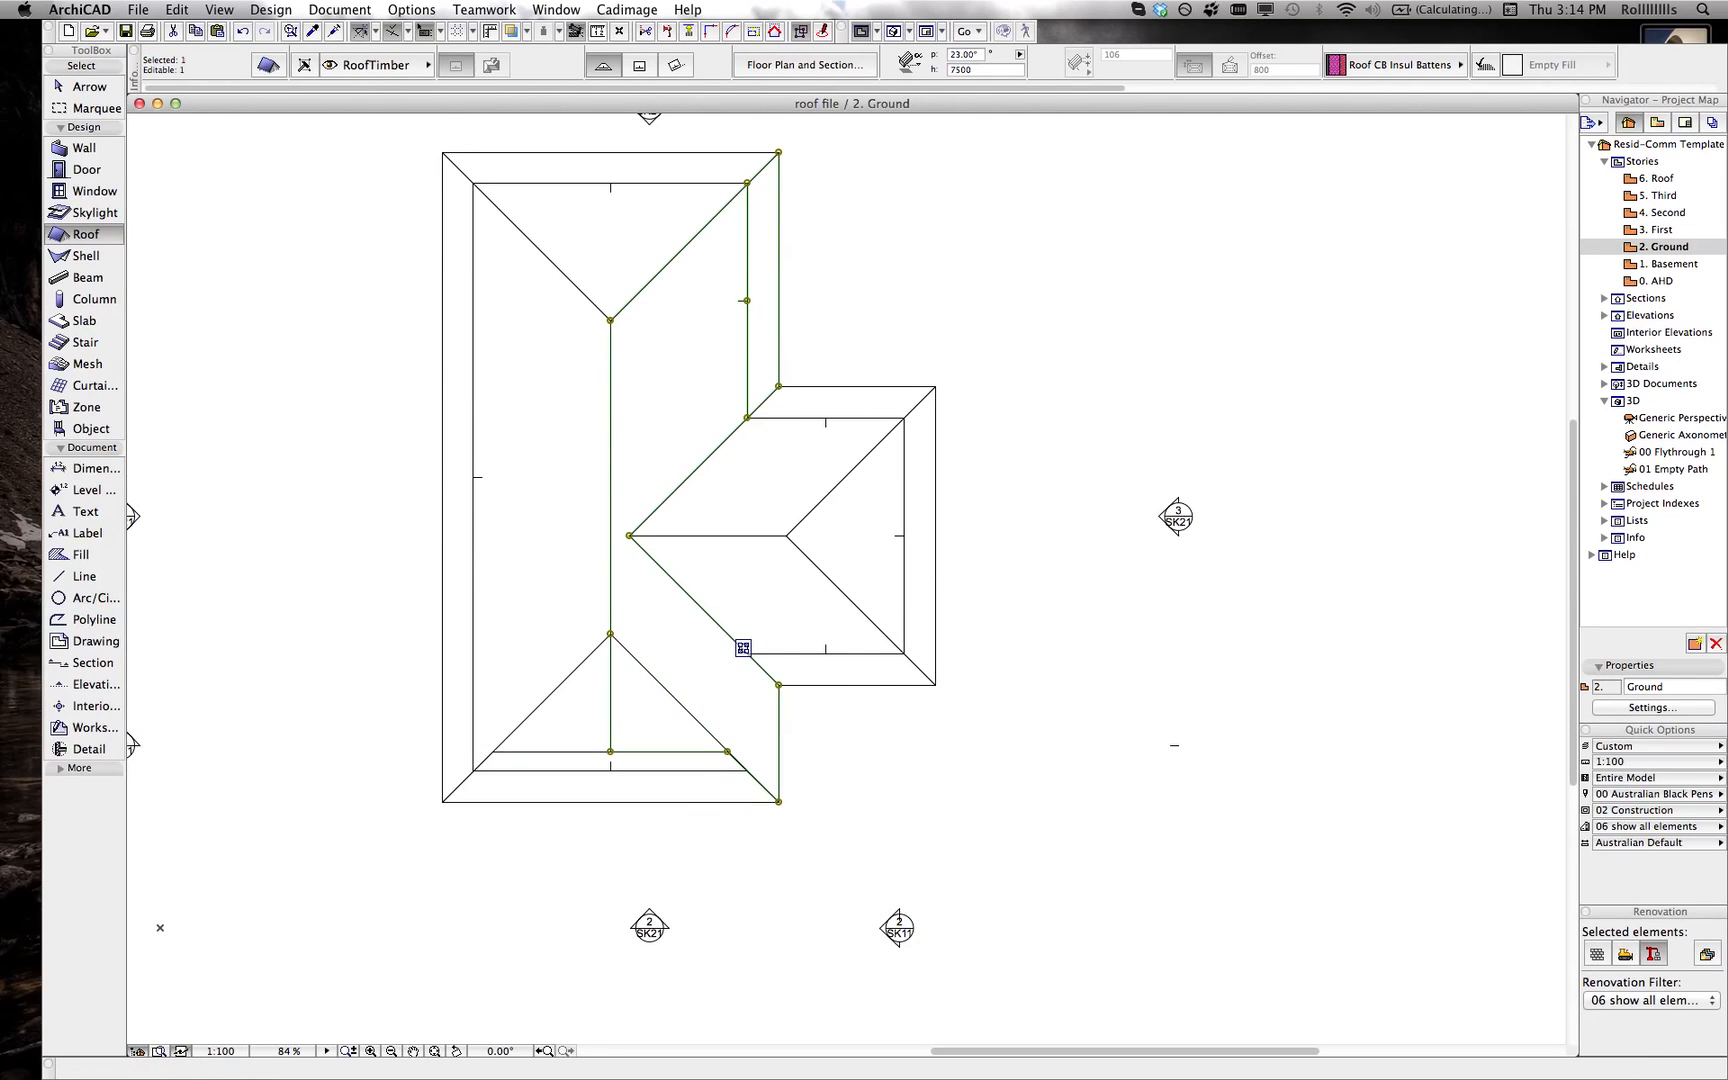
{"action": "key", "text": "Escape"}
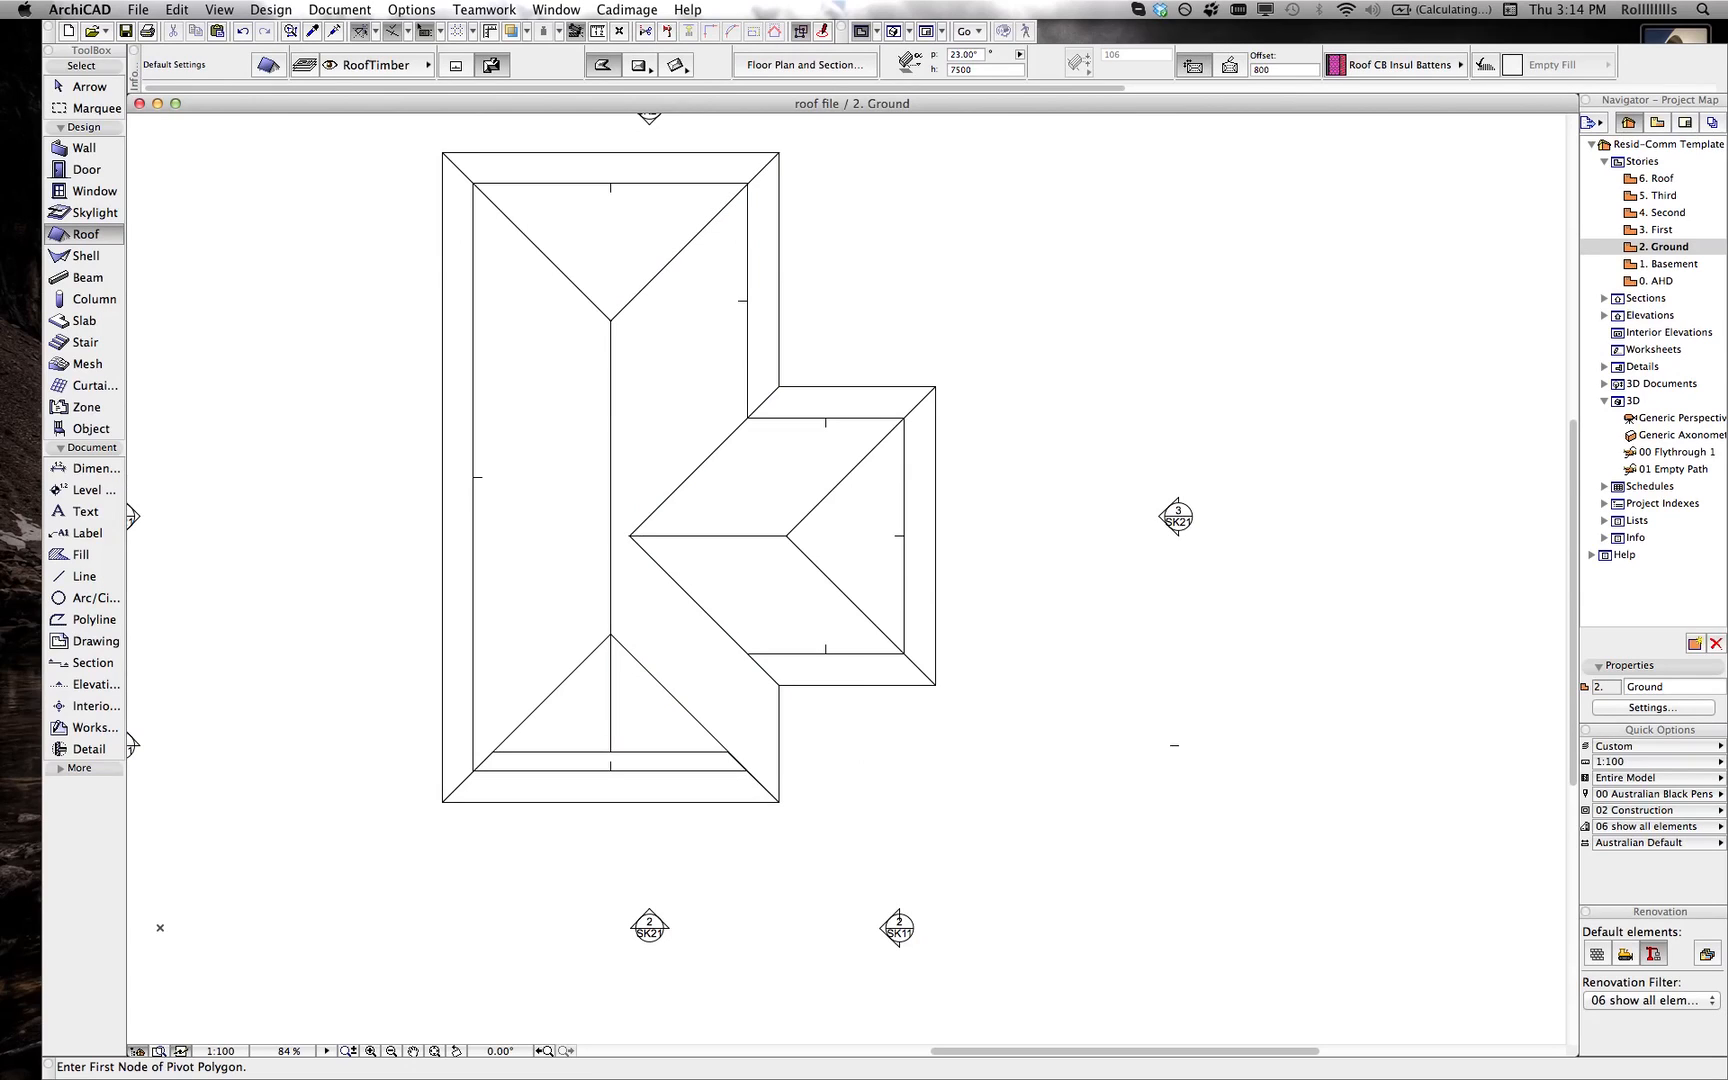
- Place a horizontal guide line offset 200 mm inward from the new gable edge
{"action": "left_click", "coordinate": [553, 751]}
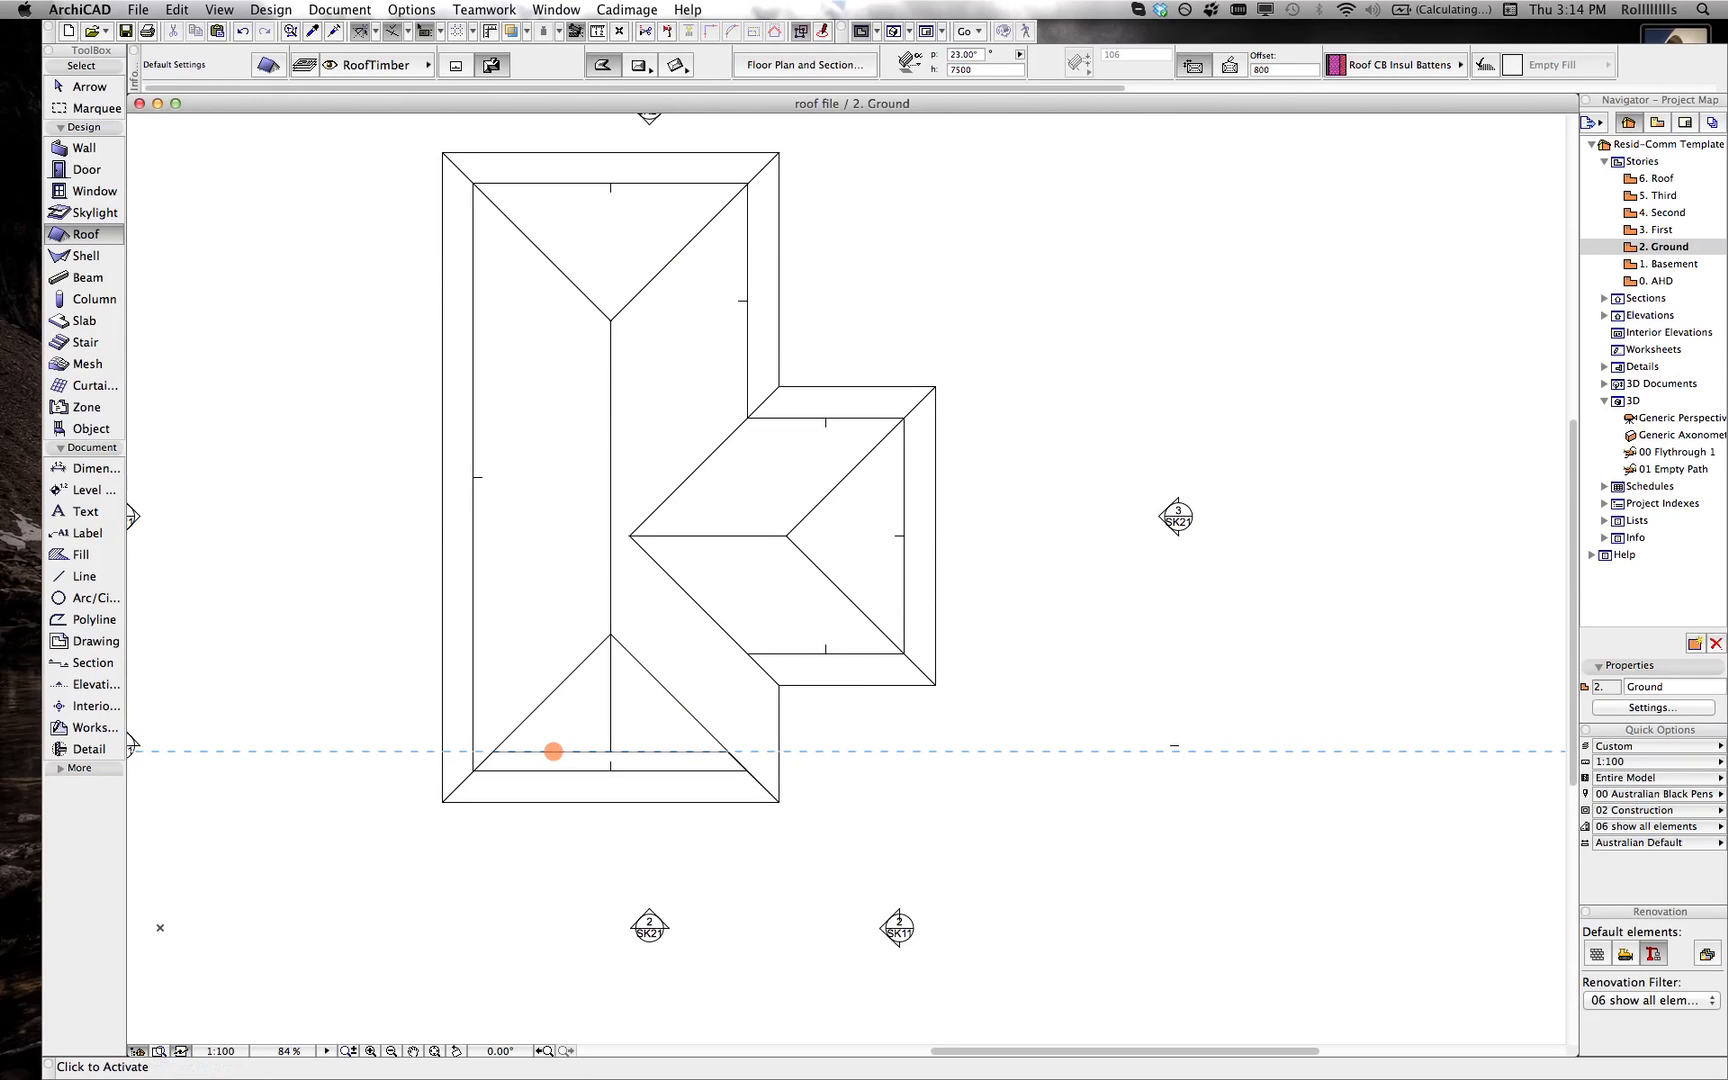
{"action": "left_click_drag", "start_coordinate": [553, 751], "coordinate": [553, 739]}
{"action": "key", "text": "Tab"}
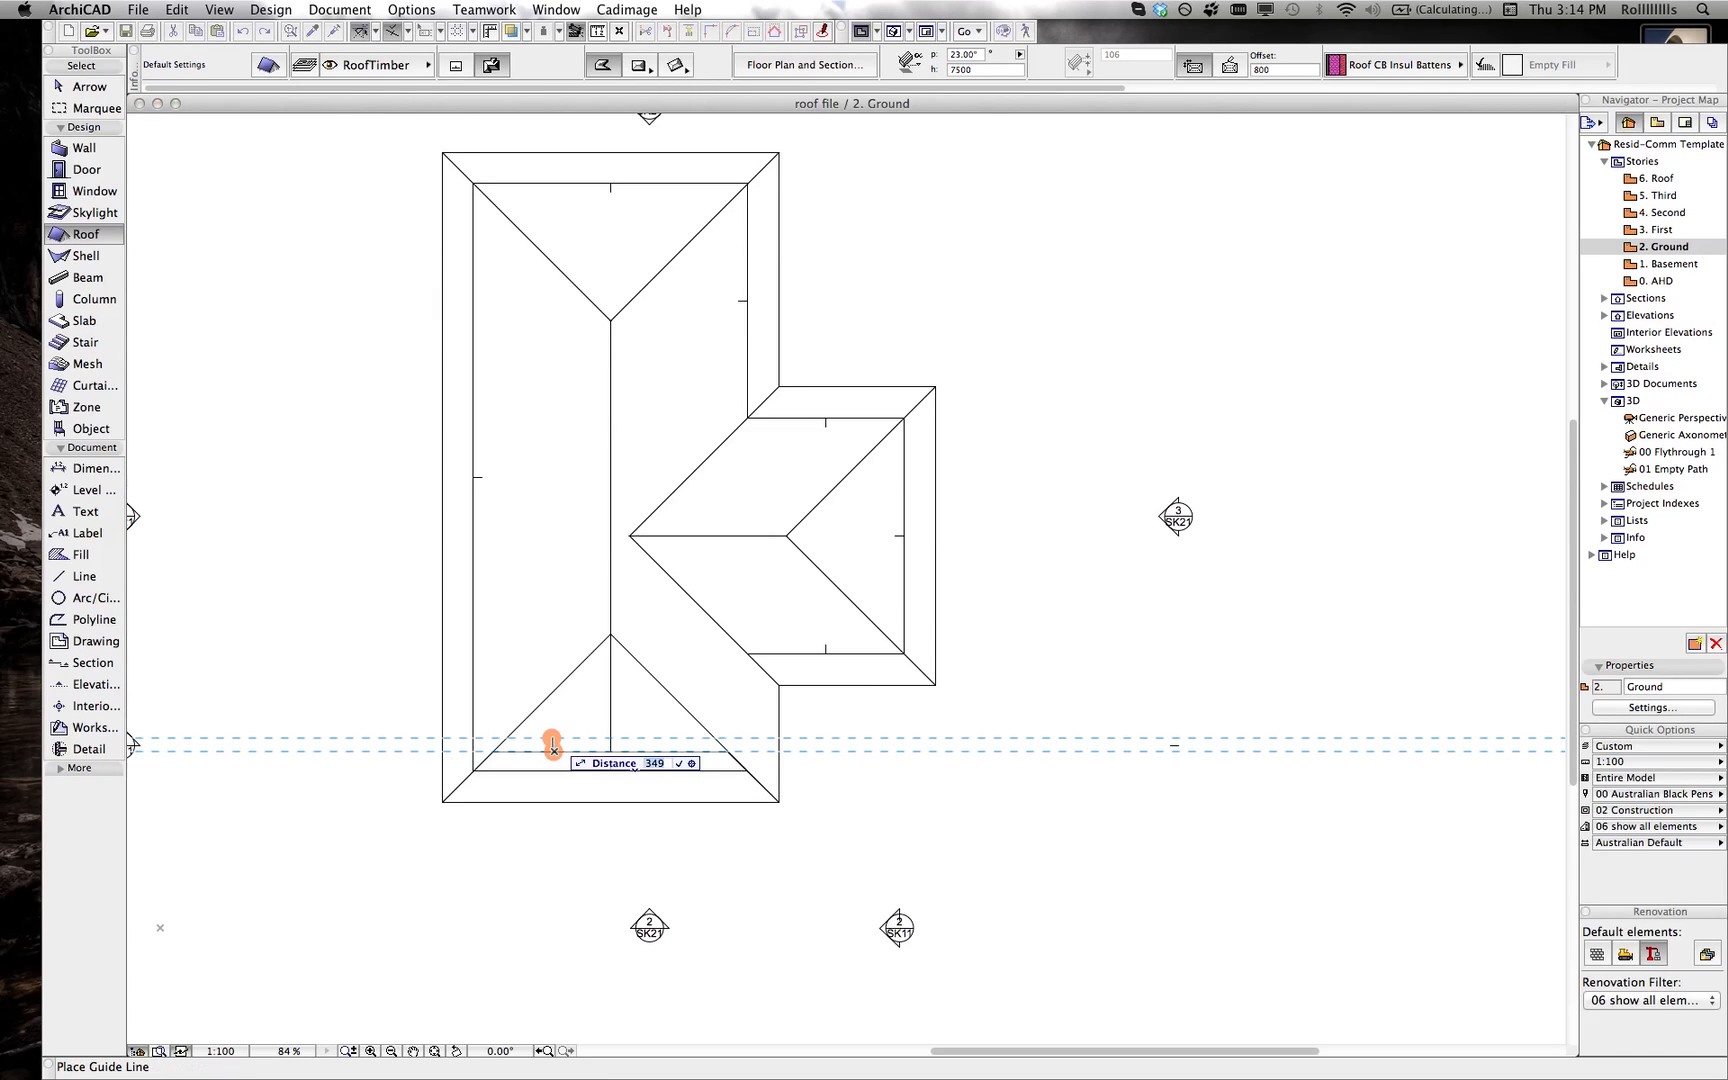
{"action": "type", "text": "200"}
{"action": "key", "text": "Return"}
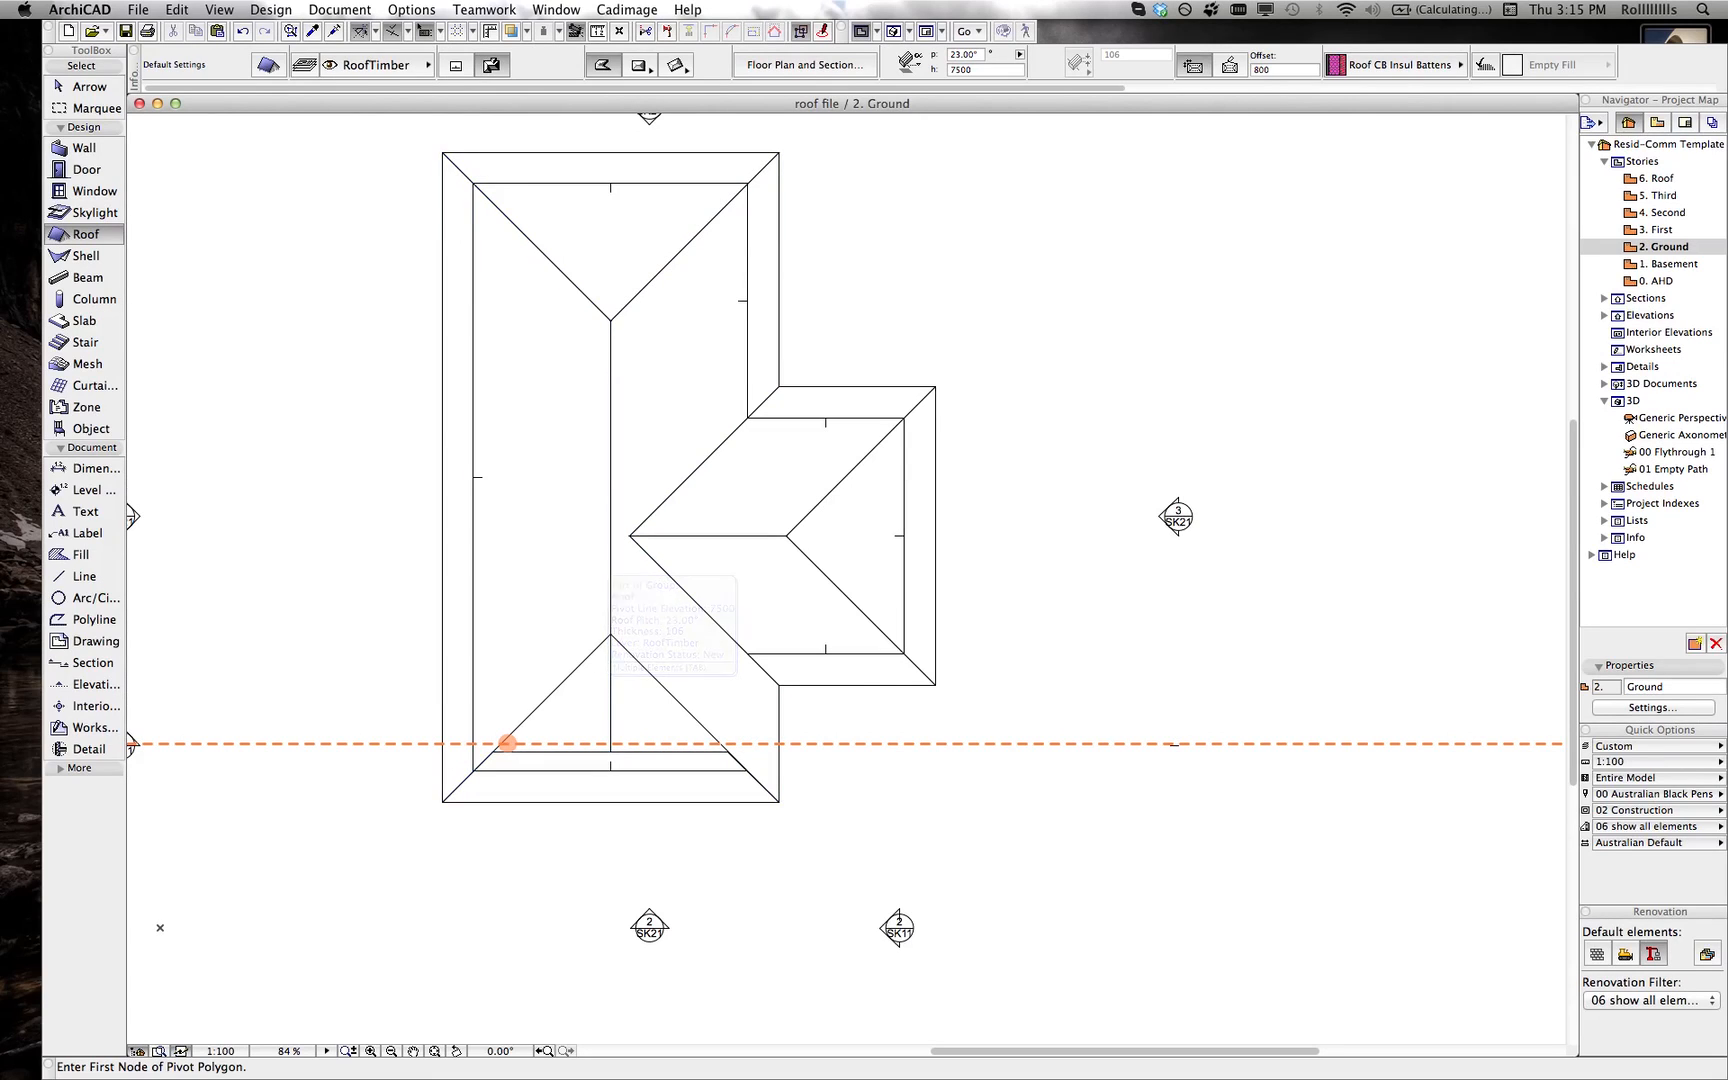
- Split the lower hip-end roof plane along the guide line, delete its upper triangle, and check the Dutch gable in 3D
{"action": "left_click", "coordinate": [700, 768]}
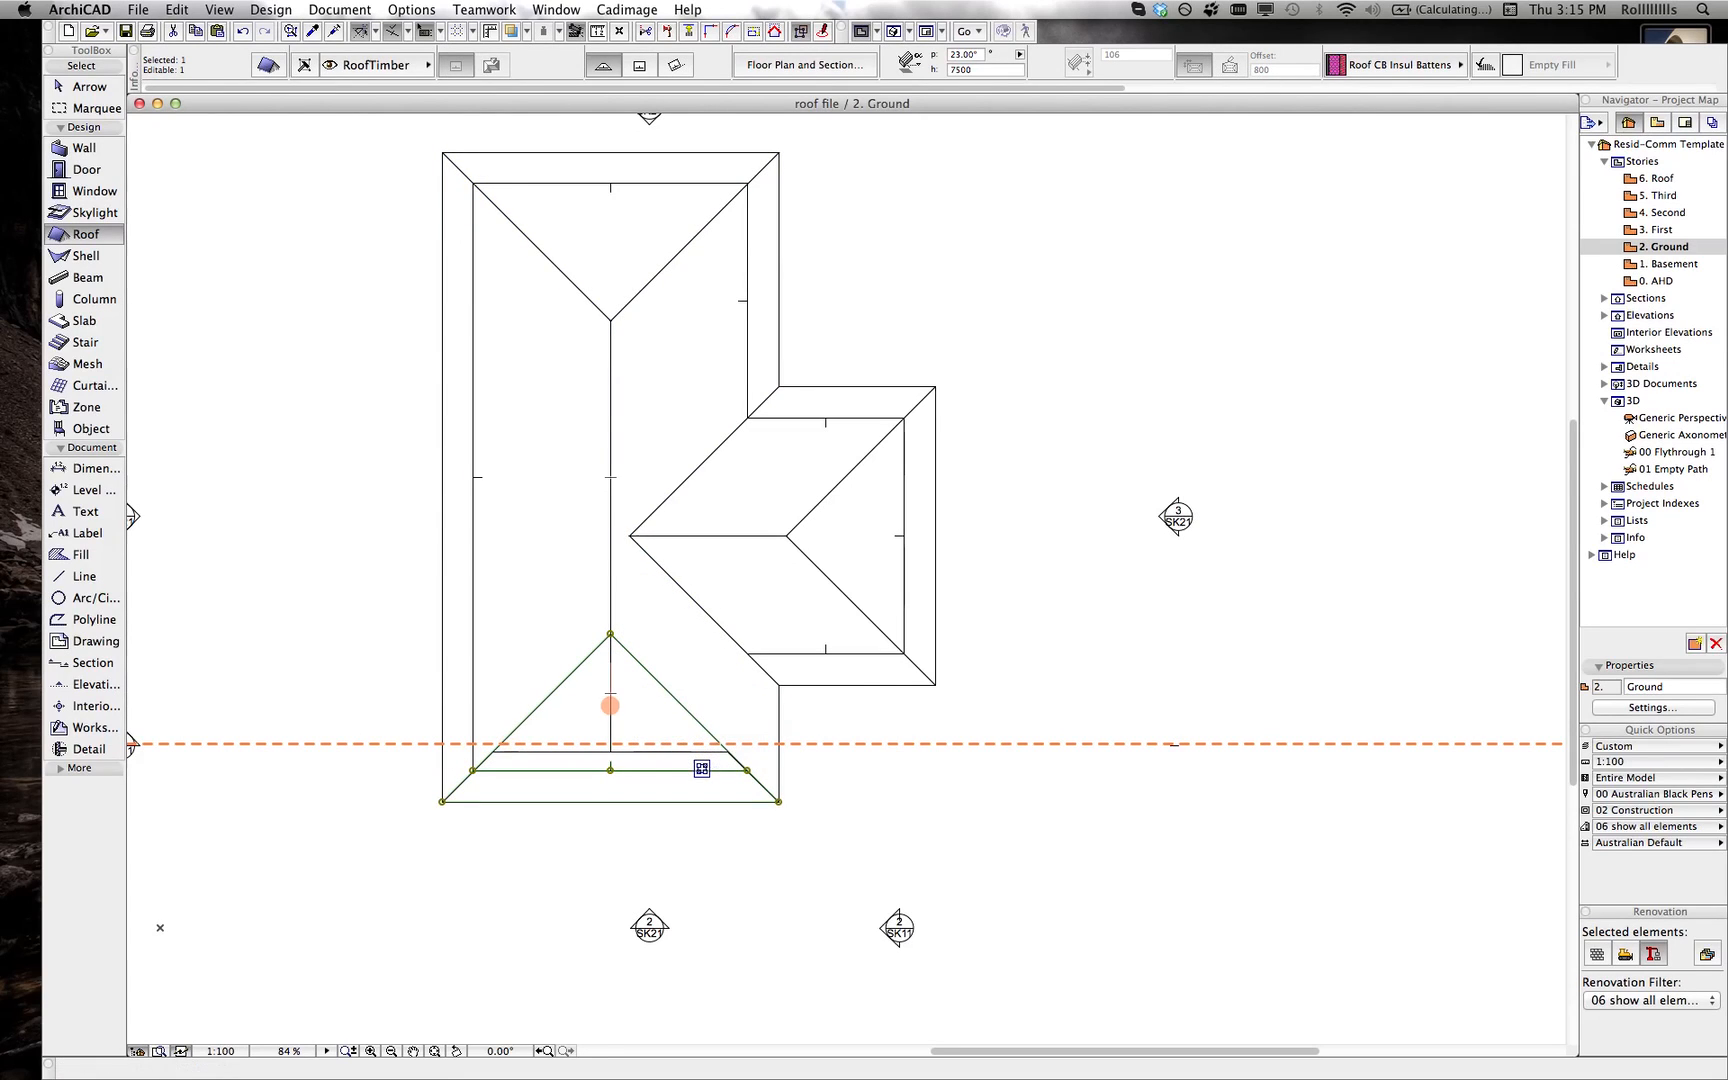
{"action": "left_click", "coordinate": [667, 31]}
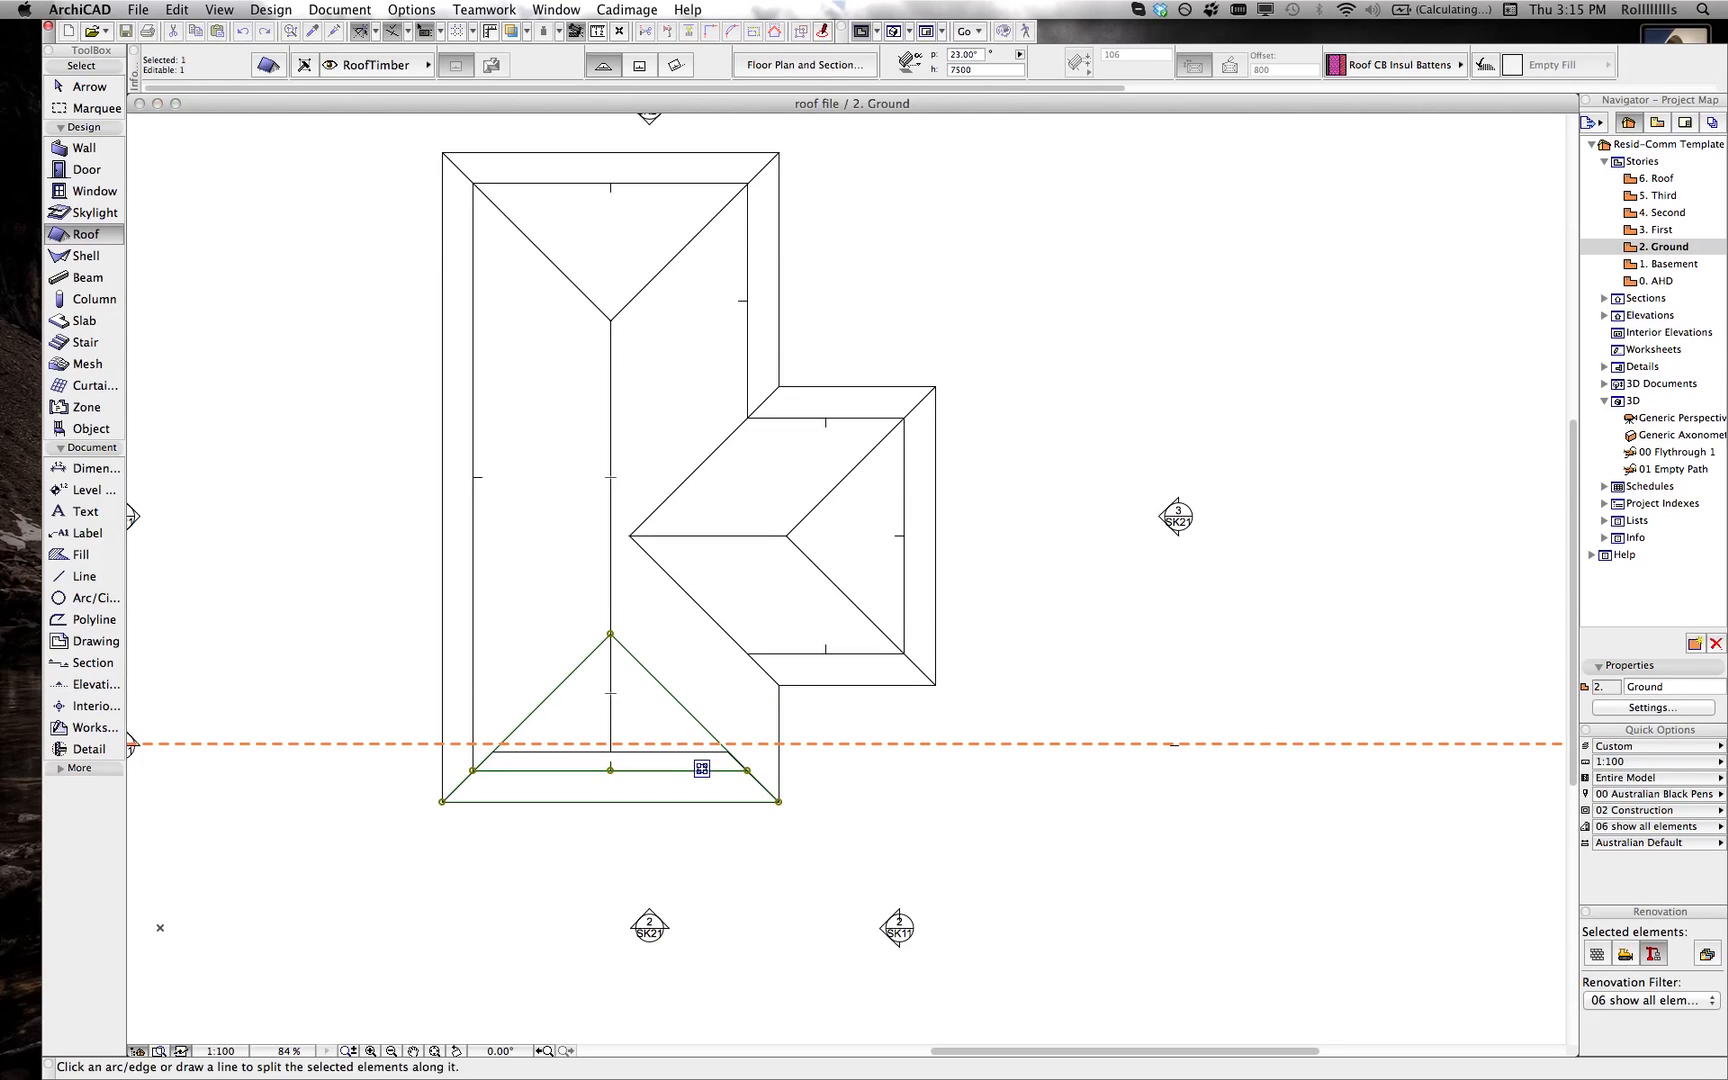
{"action": "left_click", "coordinate": [529, 743]}
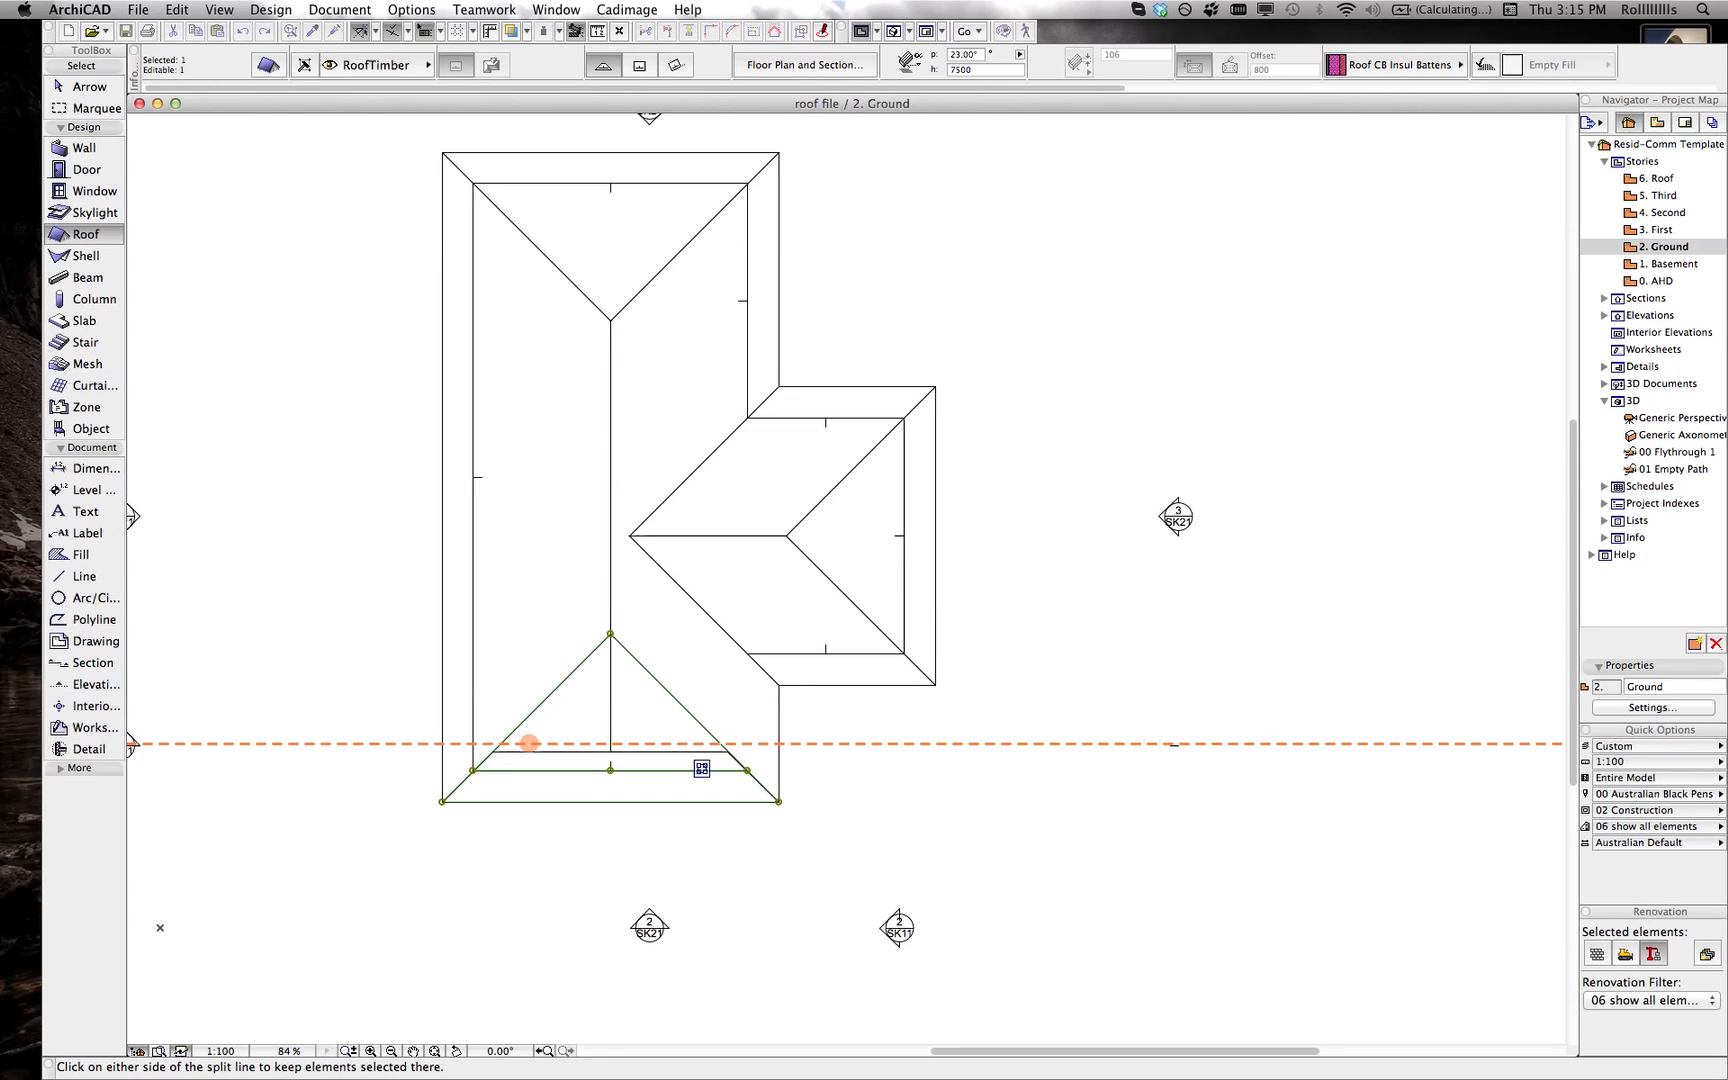
{"action": "left_click", "coordinate": [702, 768]}
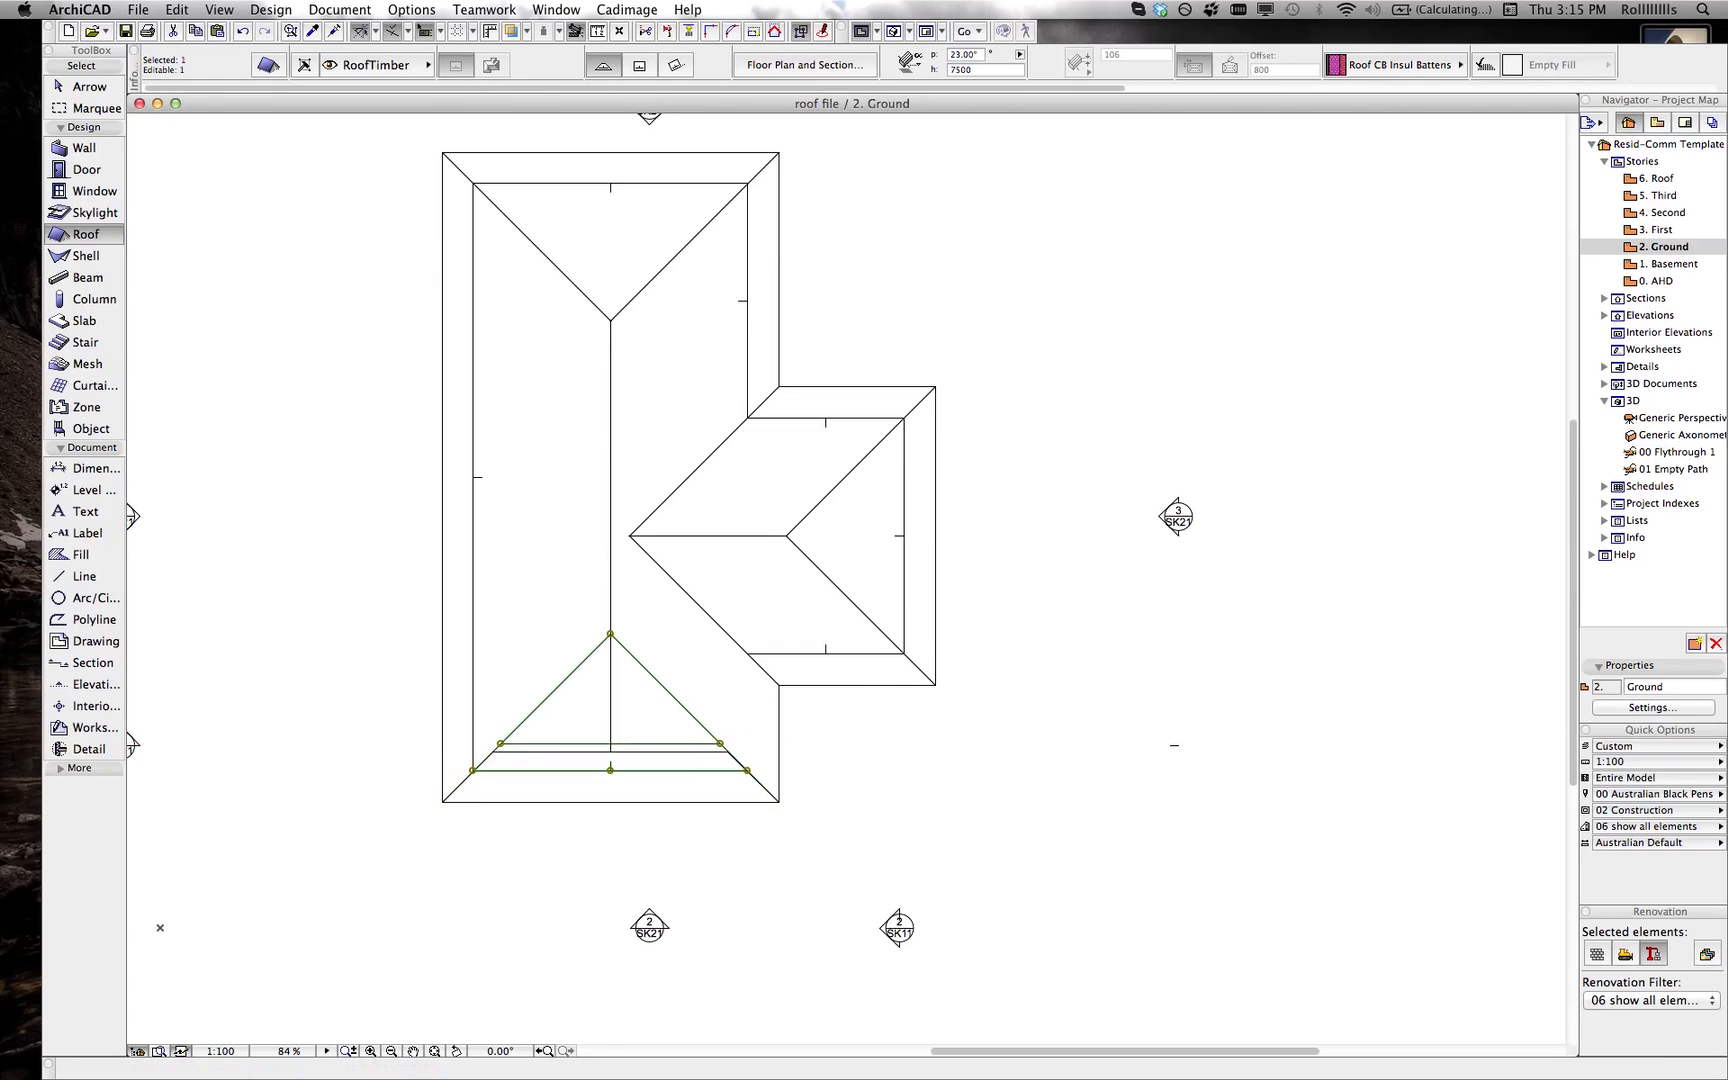
{"action": "key", "text": "Delete"}
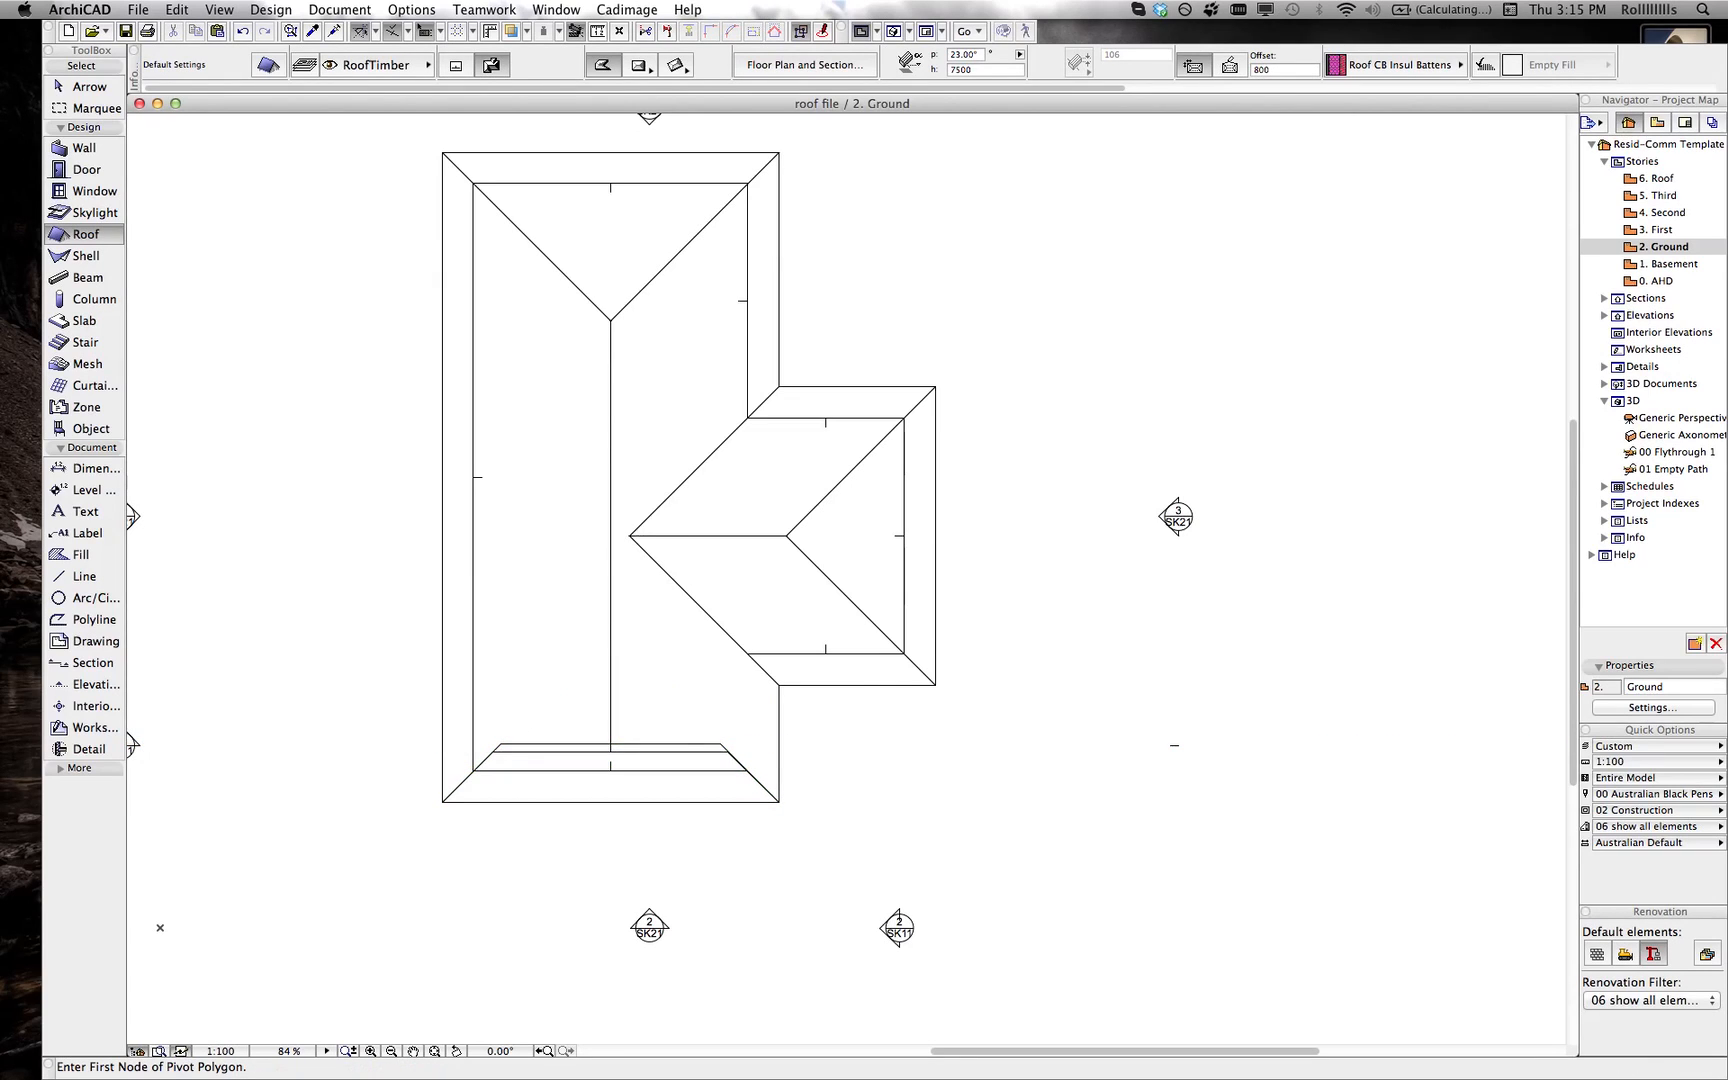
{"action": "key", "text": "F5"}
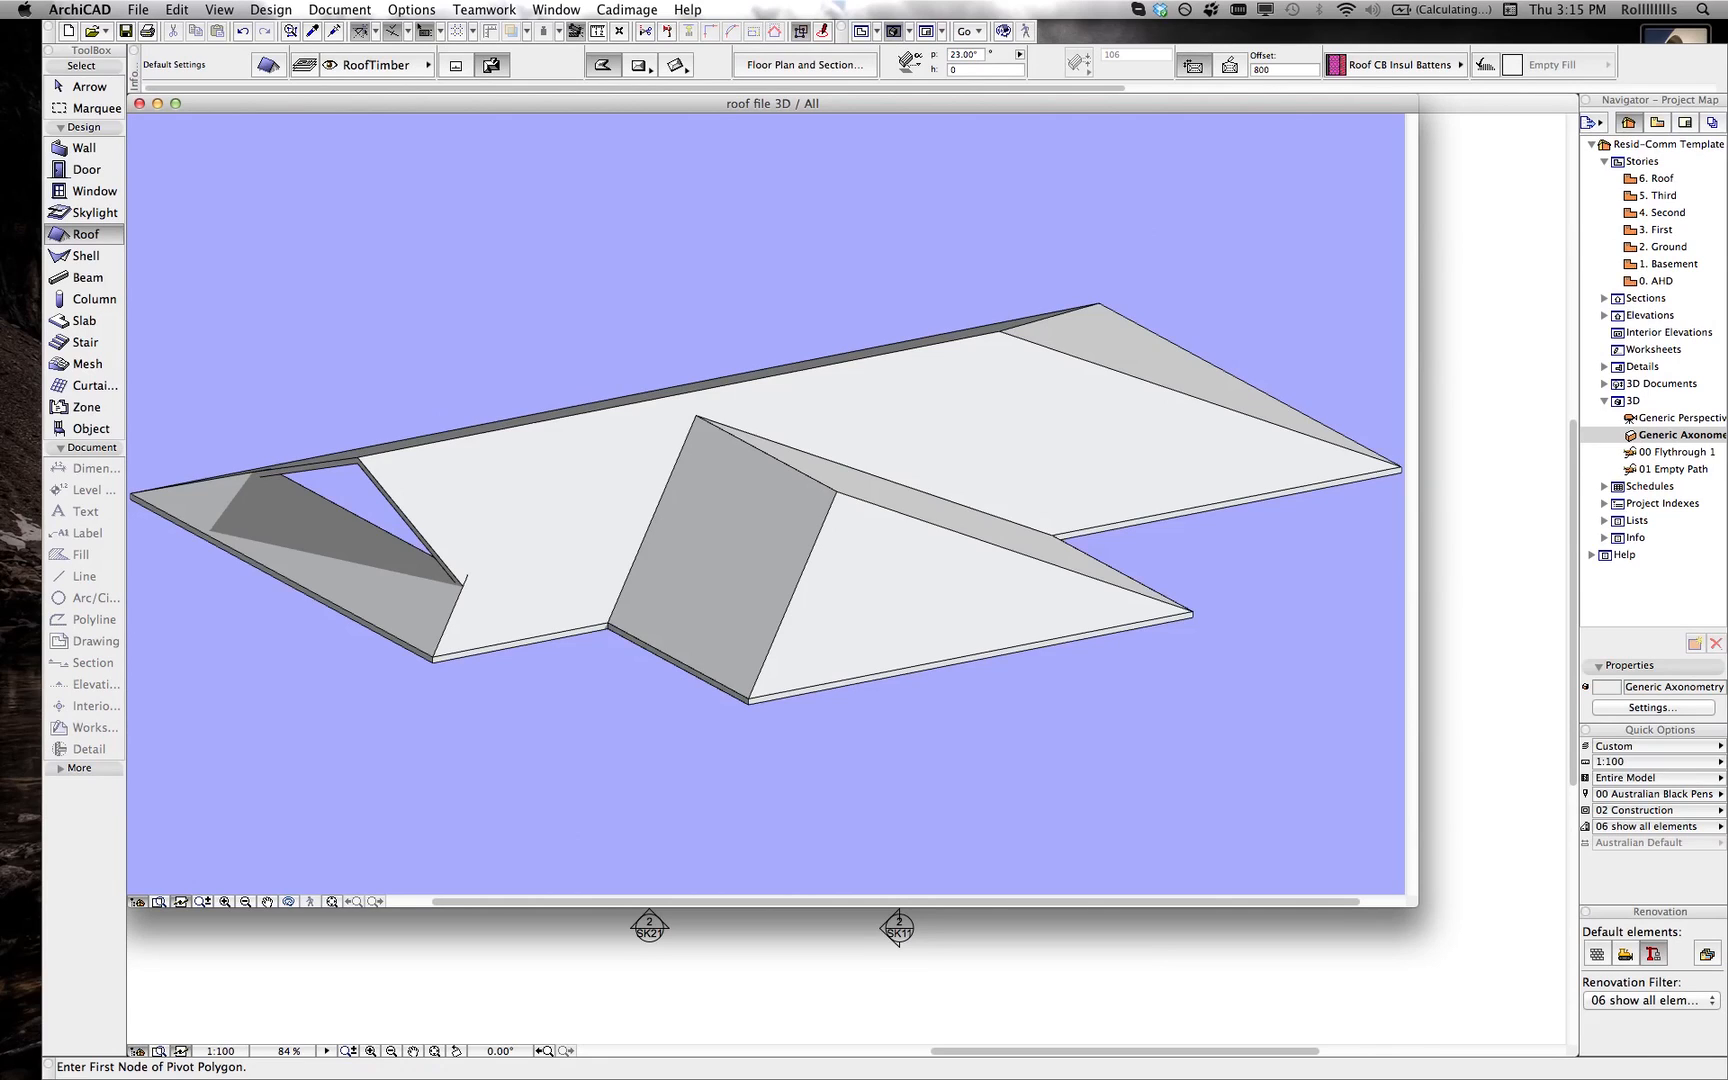
{"action": "key", "text": "F2"}
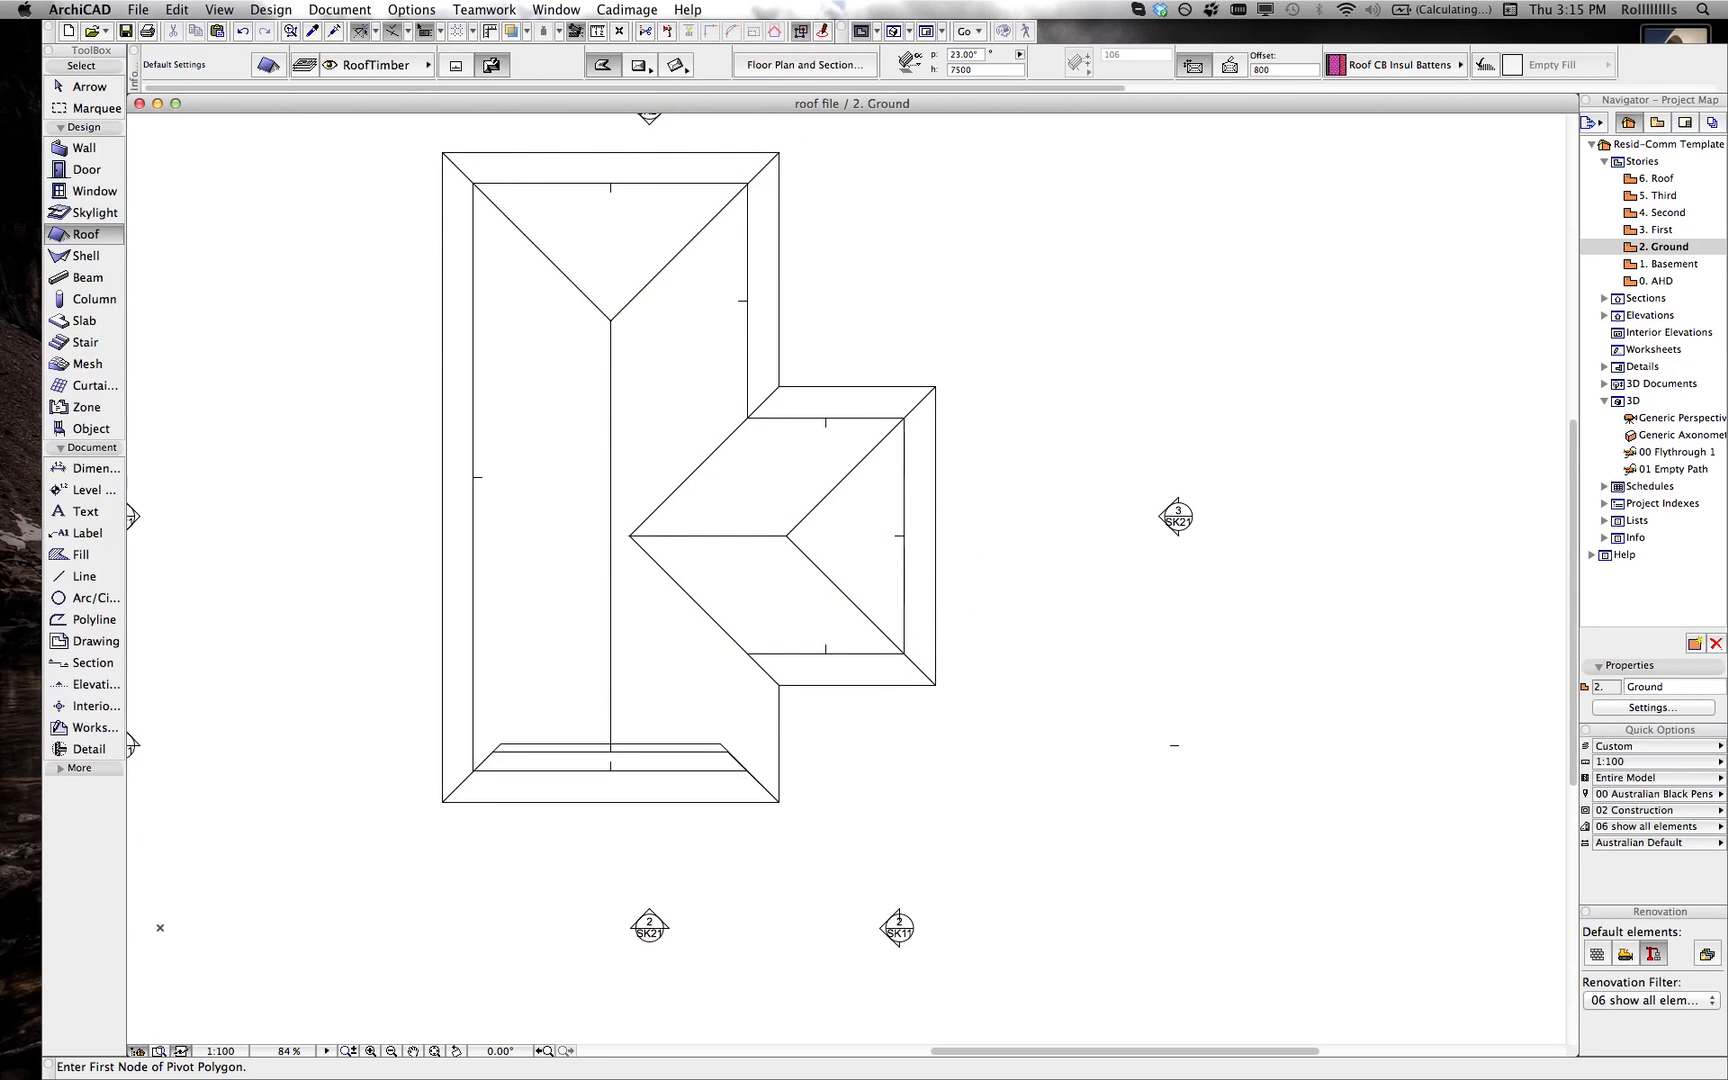
- Elevate the three roof planes of the projecting wing by 257 mm and check them in 3D
{"action": "left_click", "coordinate": [868, 507]}
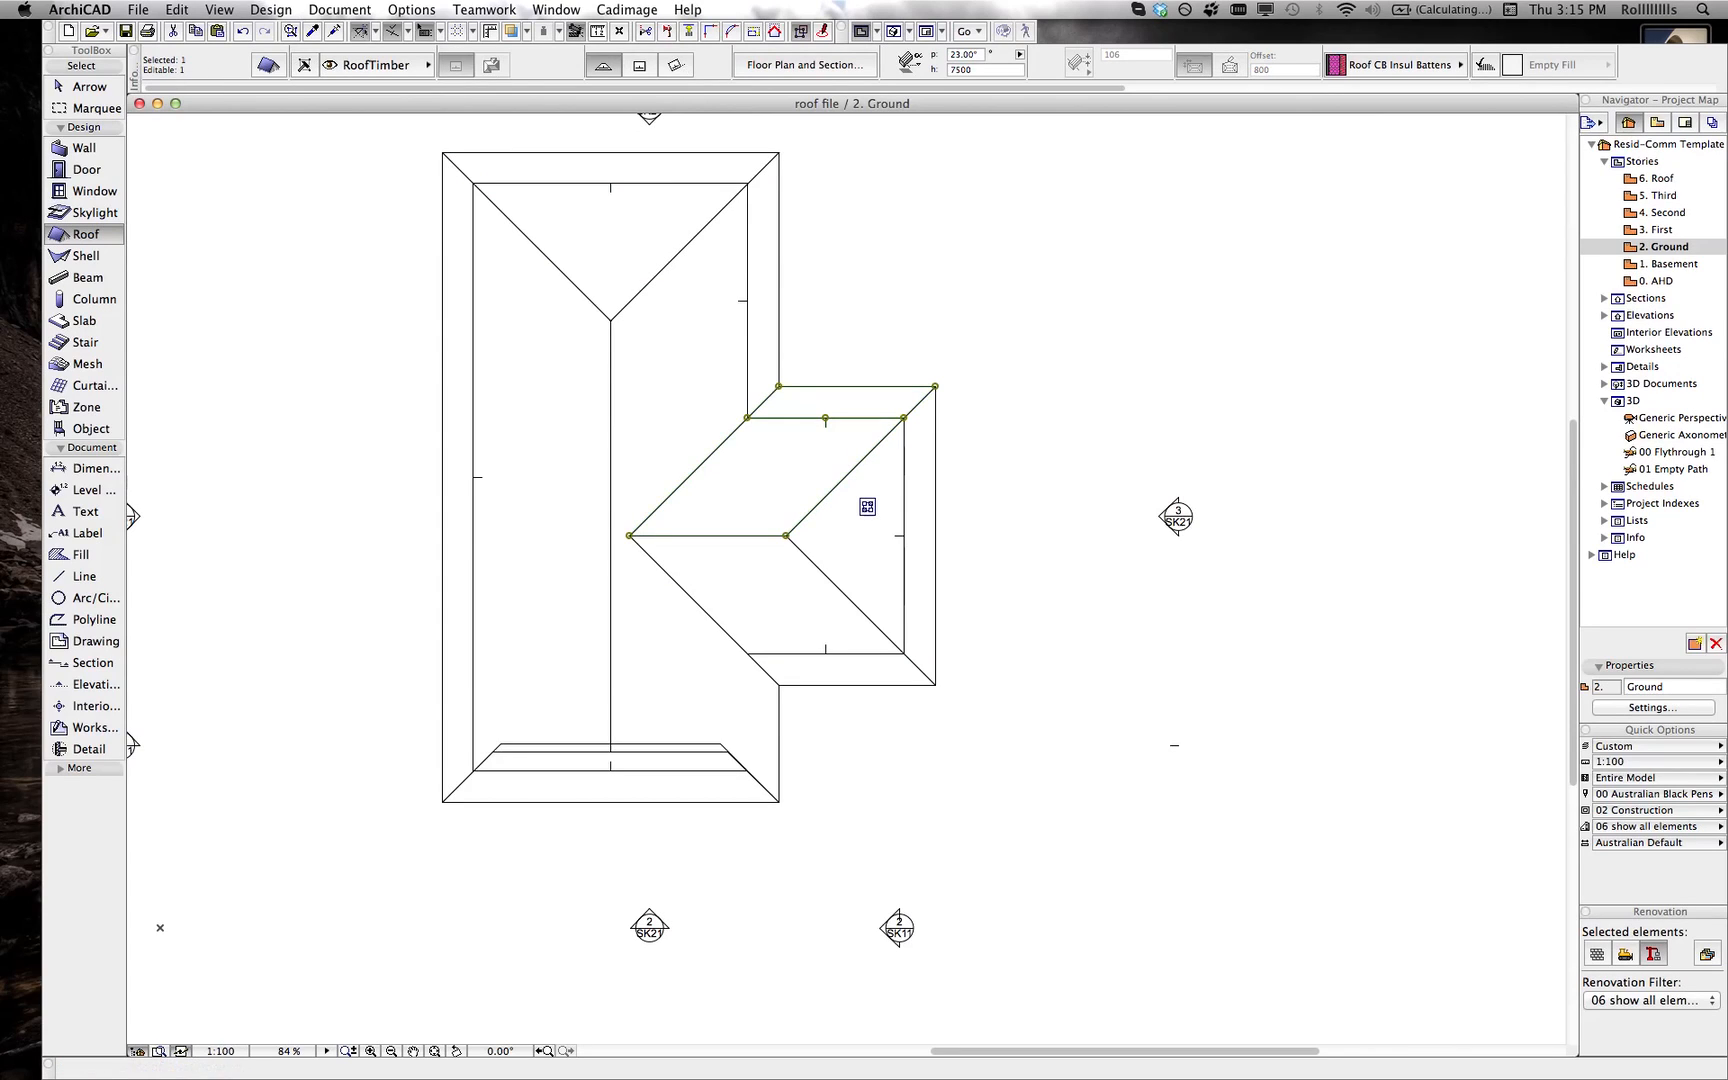
{"action": "left_click", "coordinate": [890, 525], "text": "shift"}
{"action": "key", "text": "super+9"}
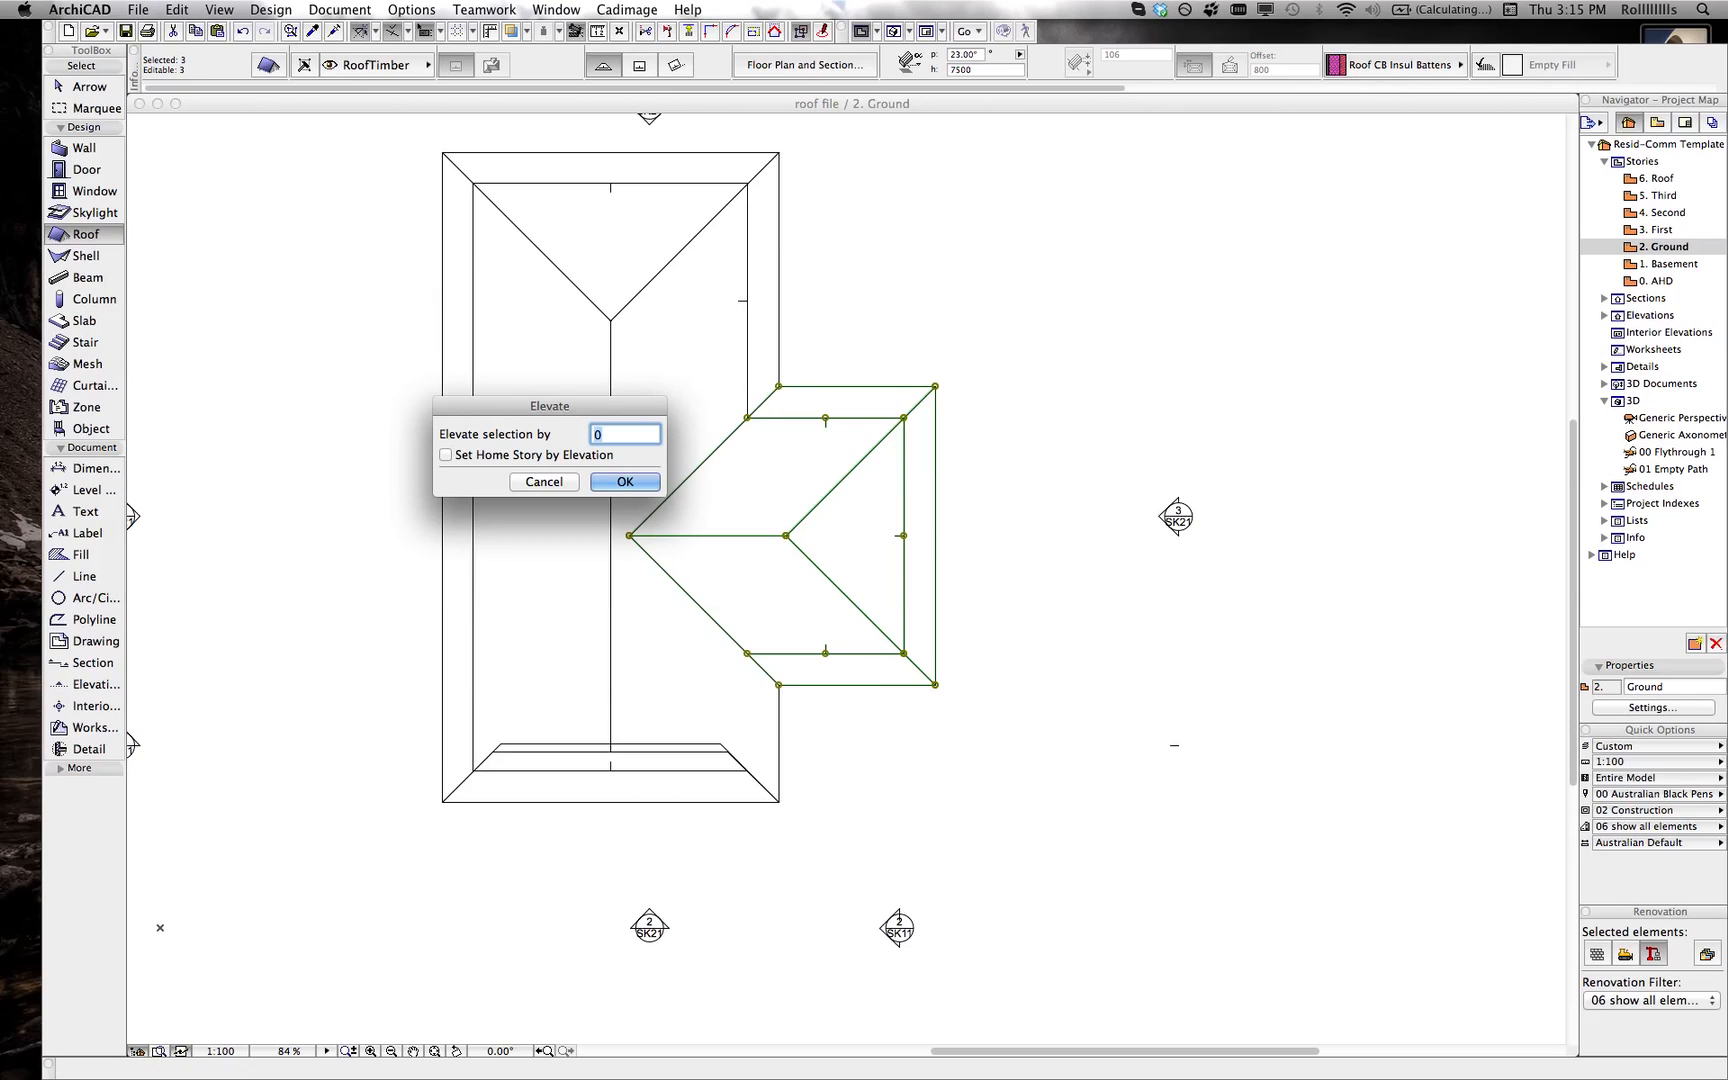
{"action": "type", "text": "257"}
{"action": "key", "text": "Return"}
{"action": "key", "text": "Escape"}
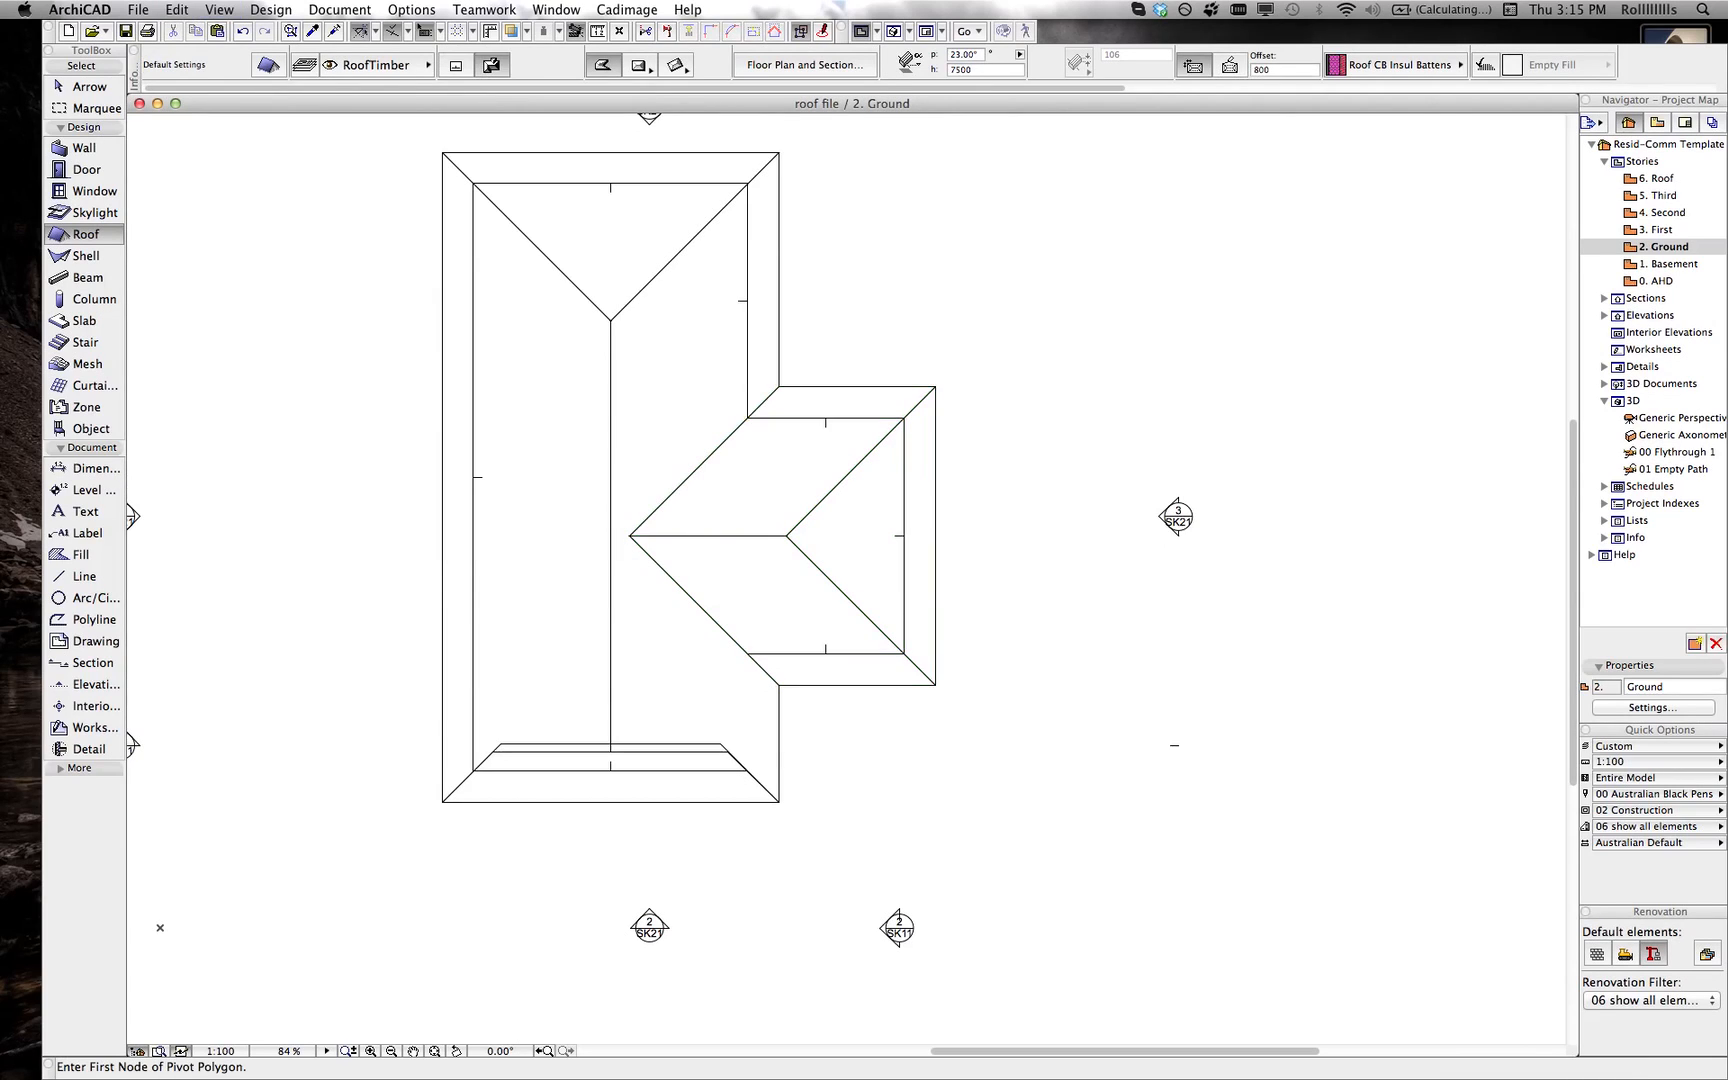
{"action": "key", "text": "F3"}
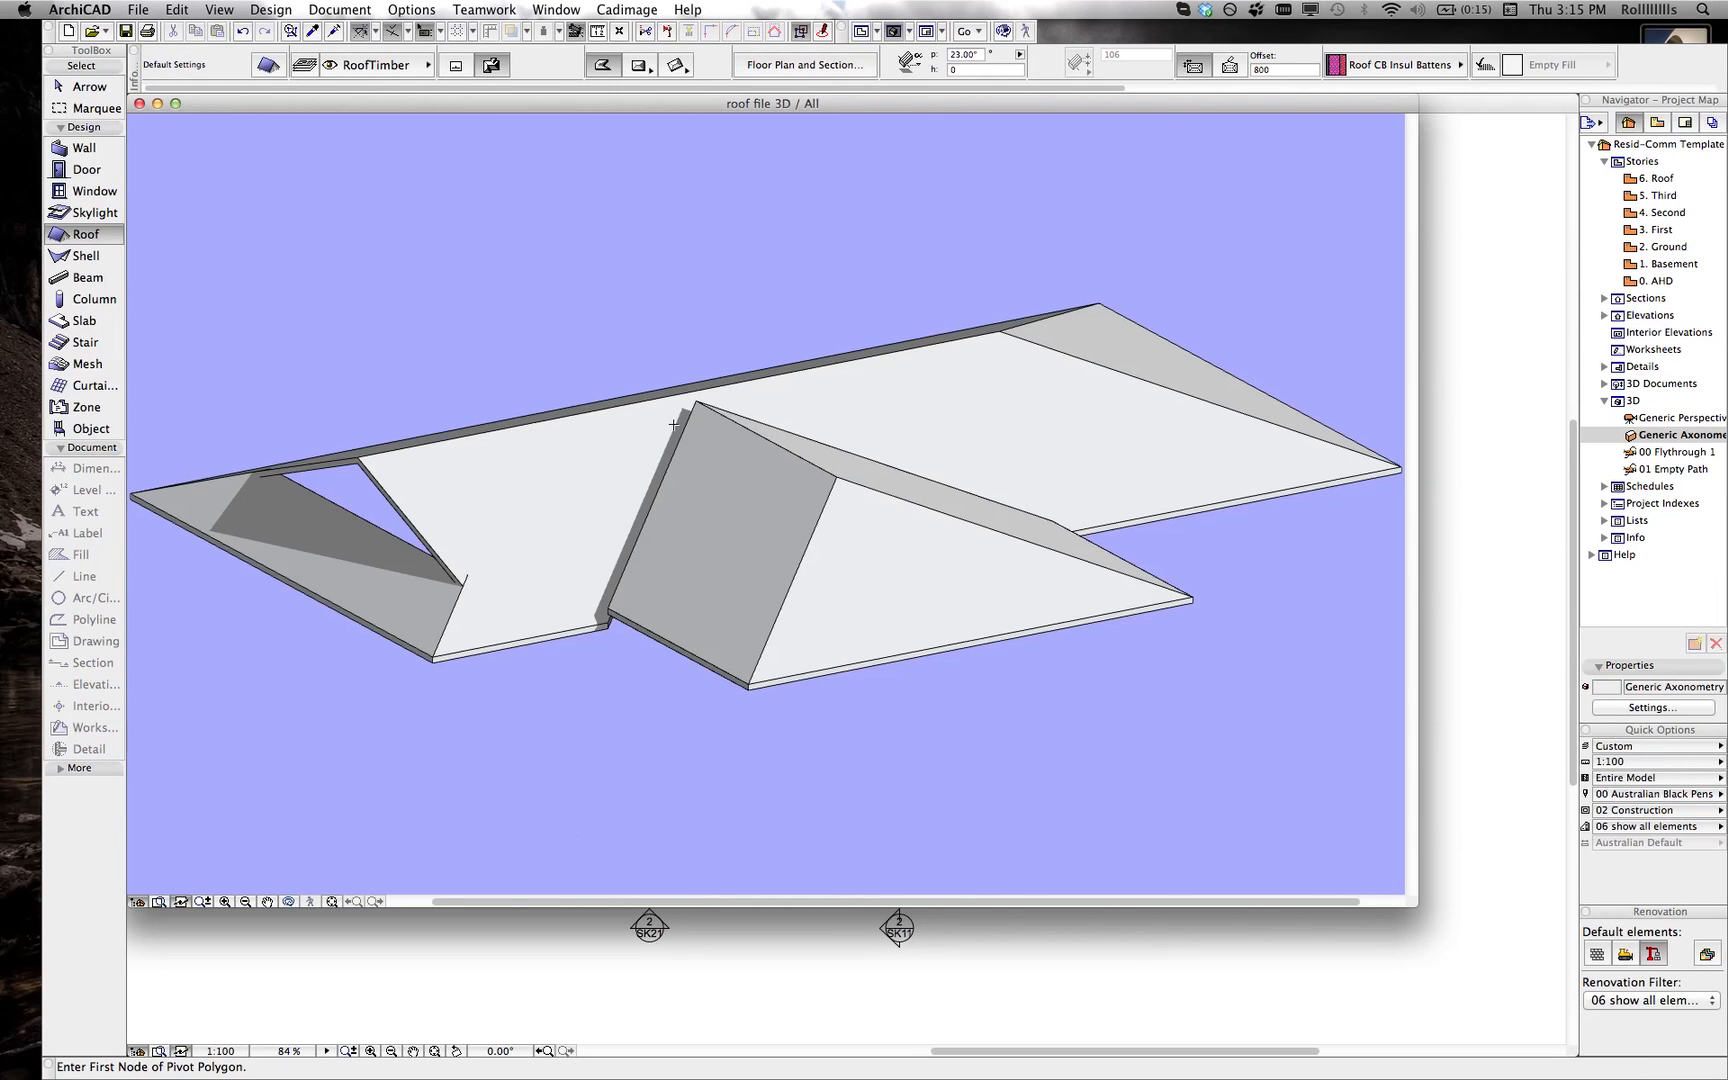
{"action": "key", "text": "F2"}
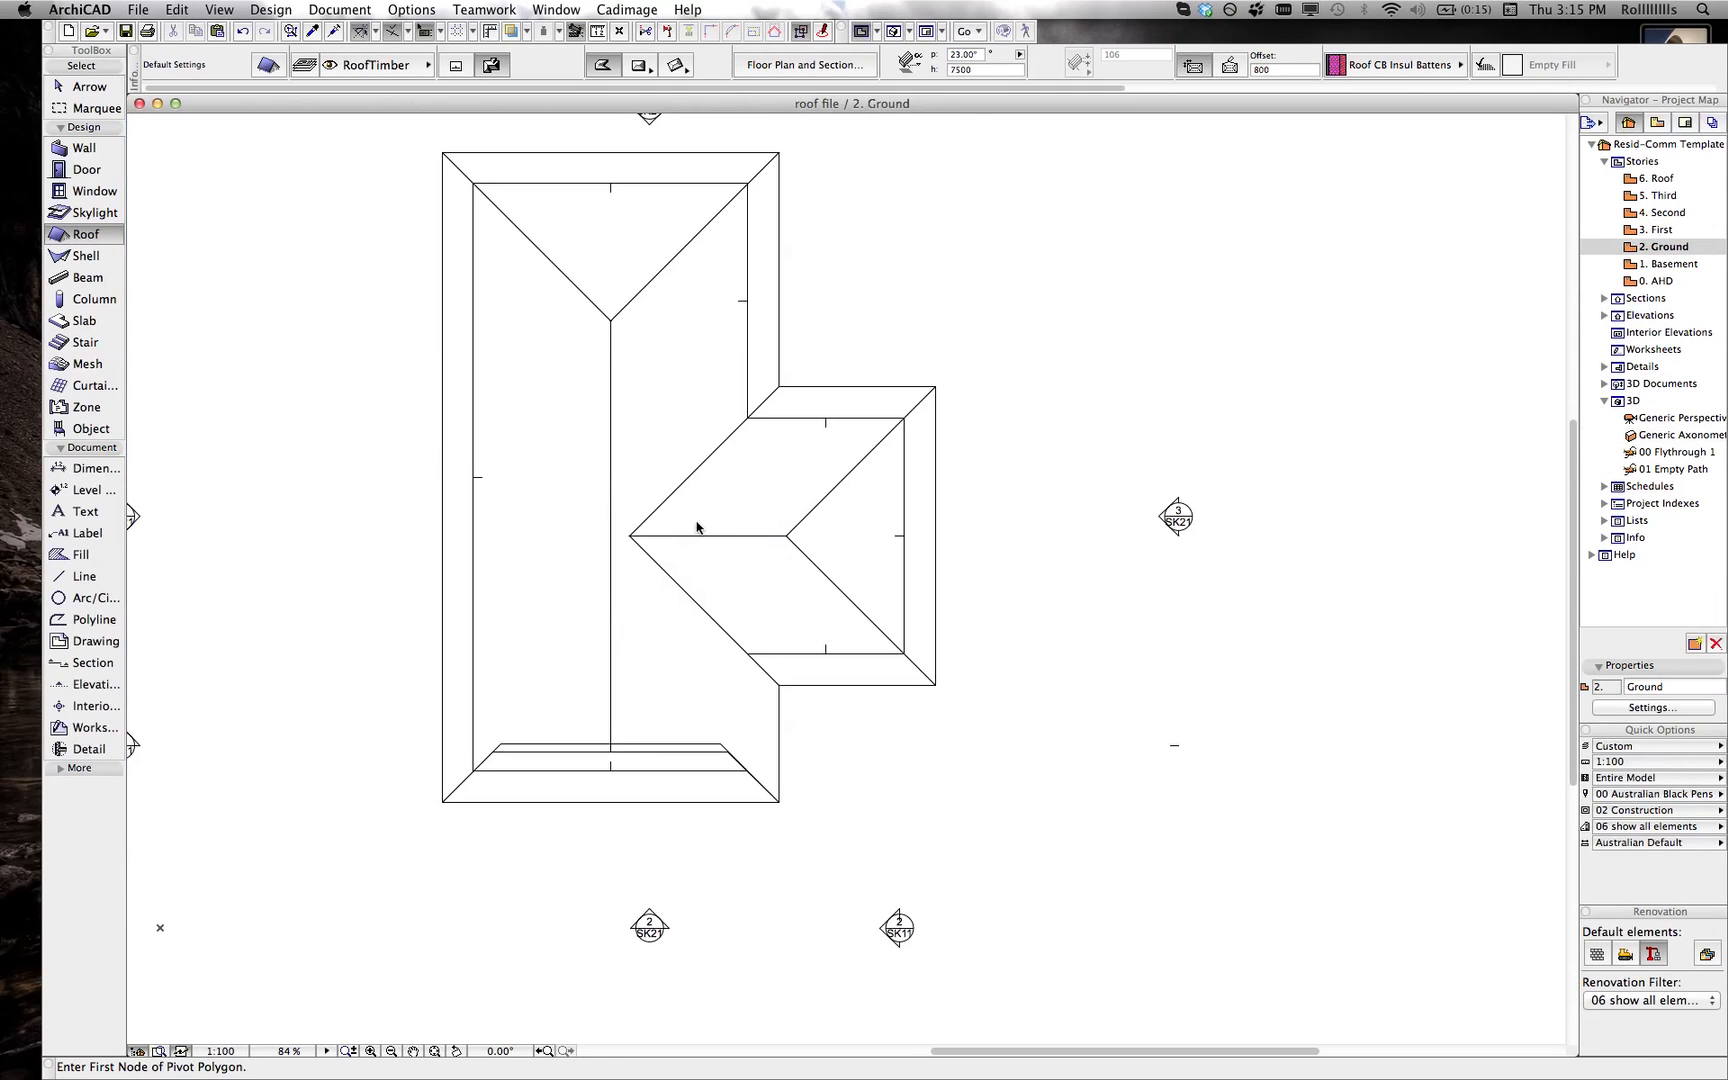
{"action": "scroll", "coordinate": [671, 537], "scroll_direction": "up", "scroll_amount": 3}
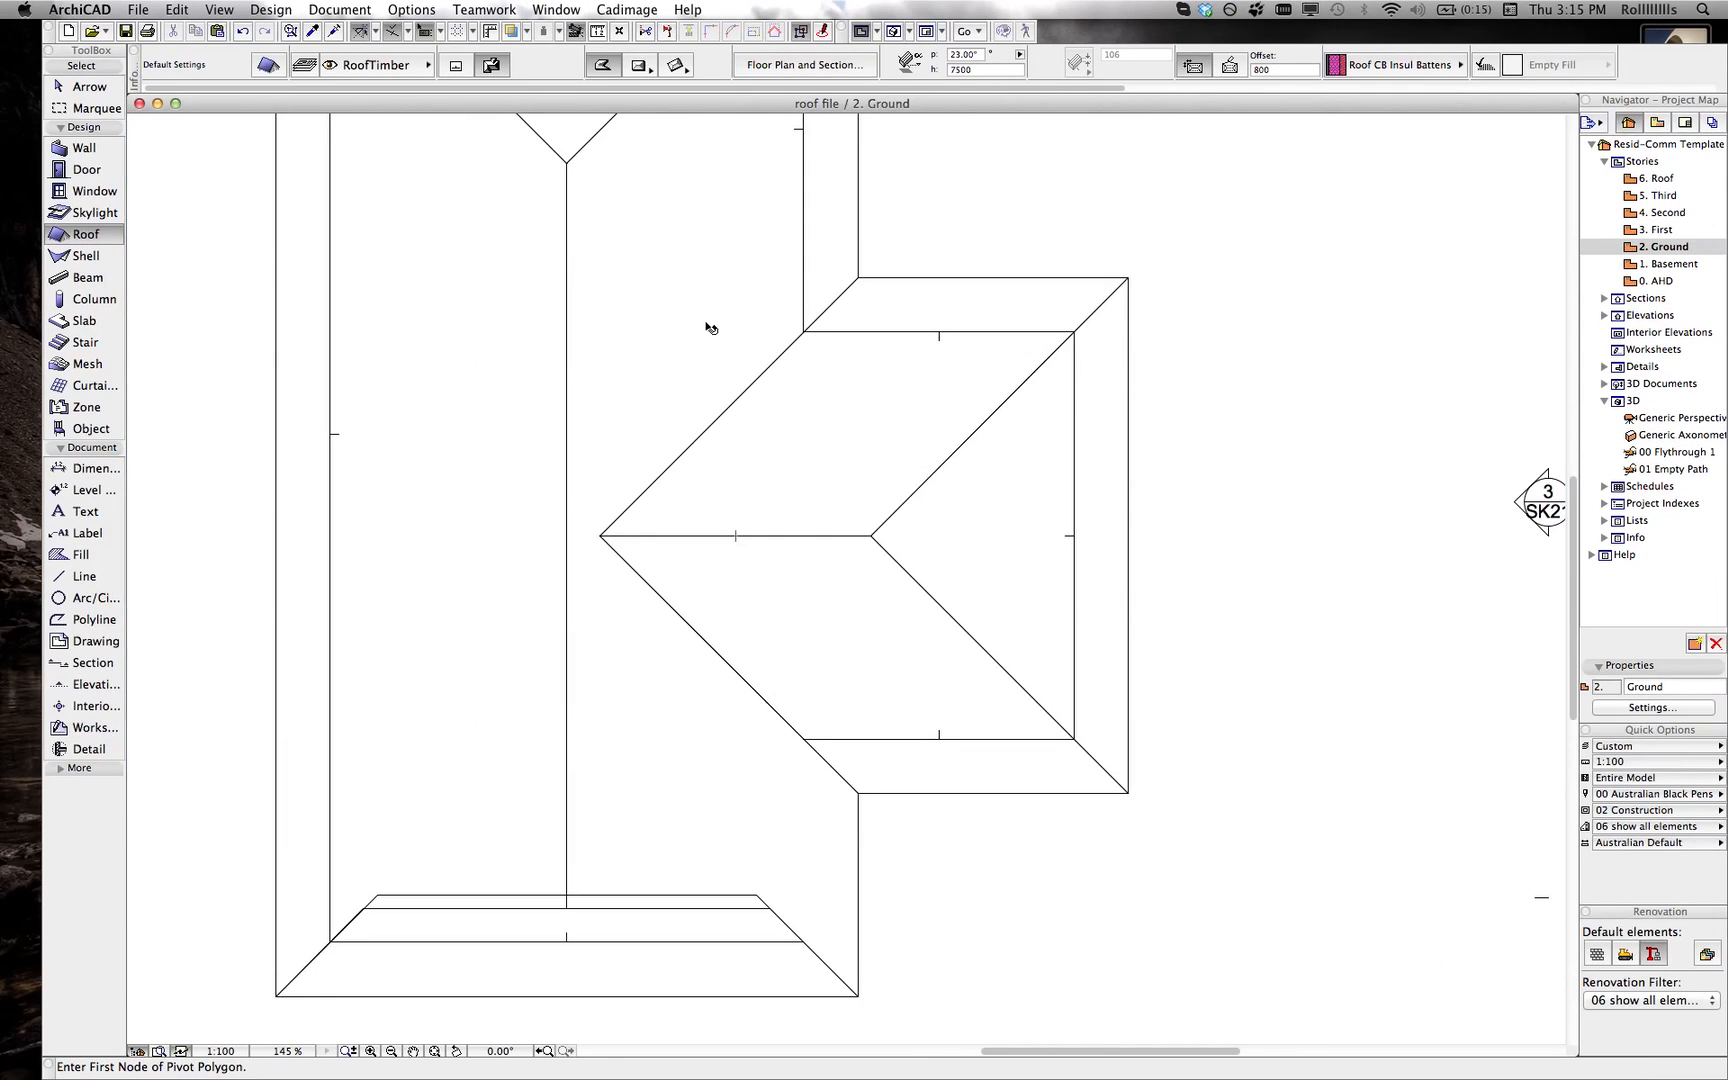
{"action": "left_click", "coordinate": [773, 331], "text": "shift"}
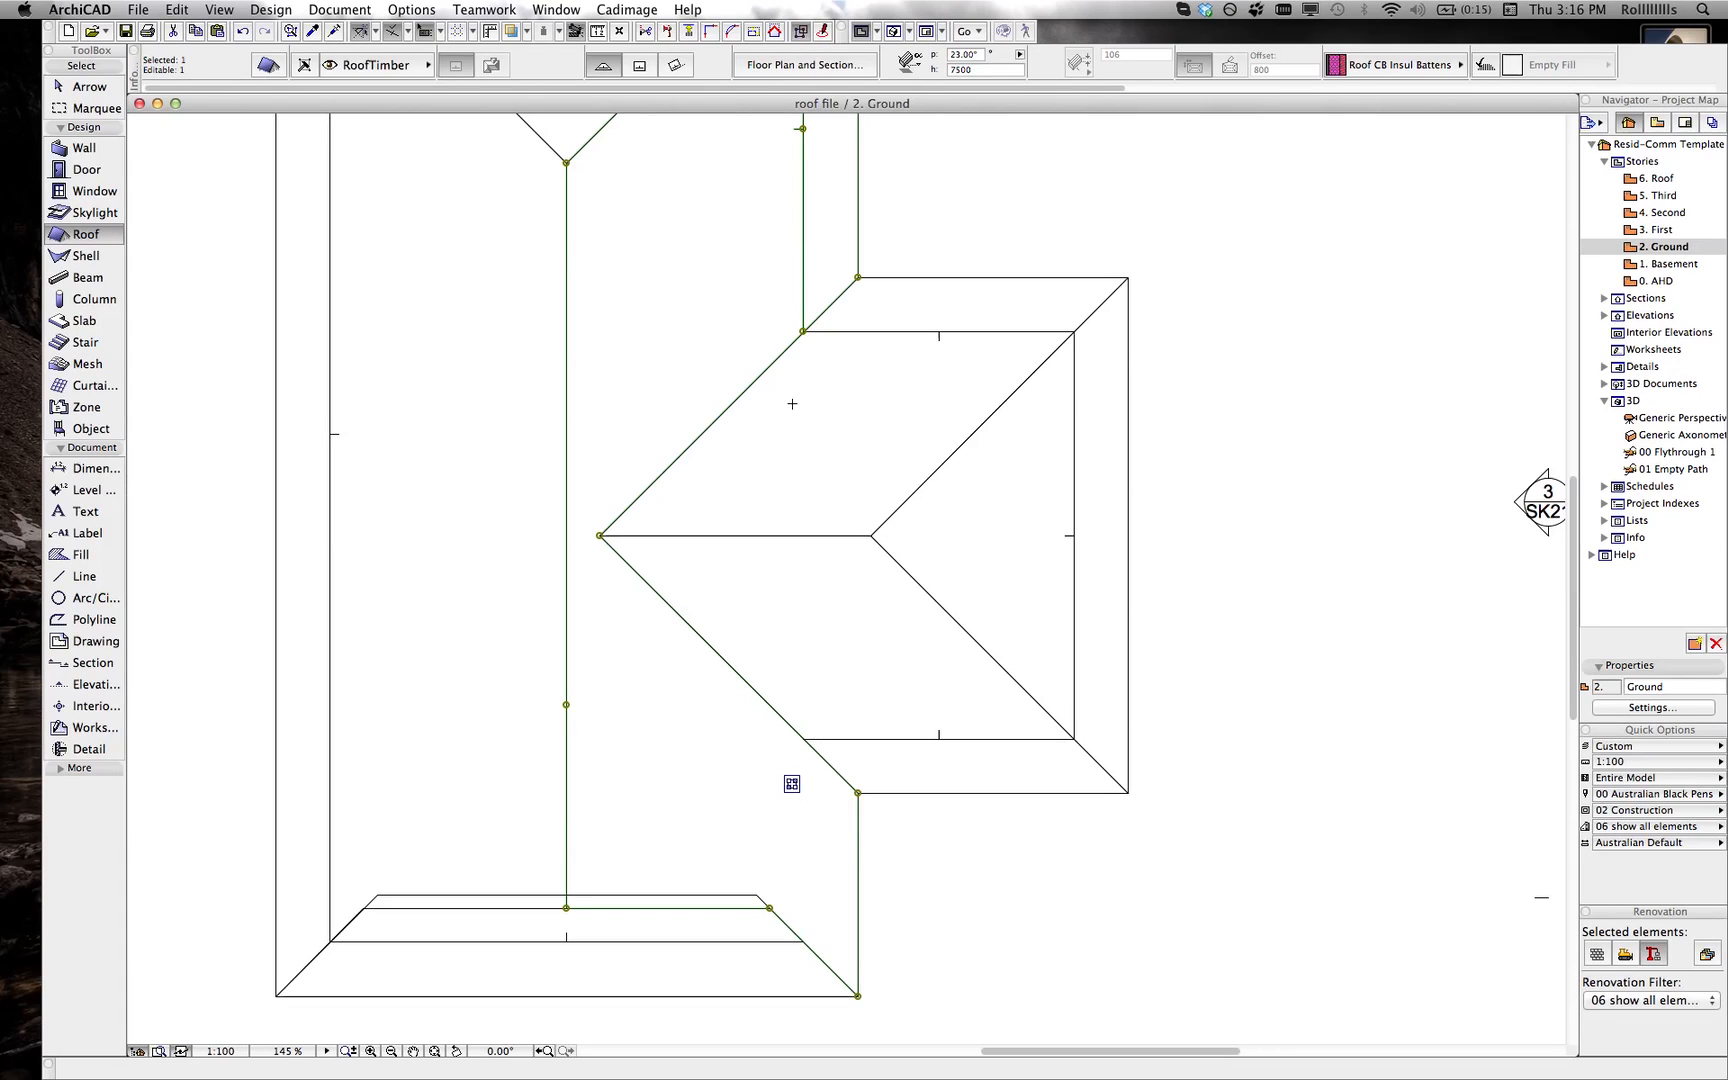
{"action": "left_click", "coordinate": [80, 241]}
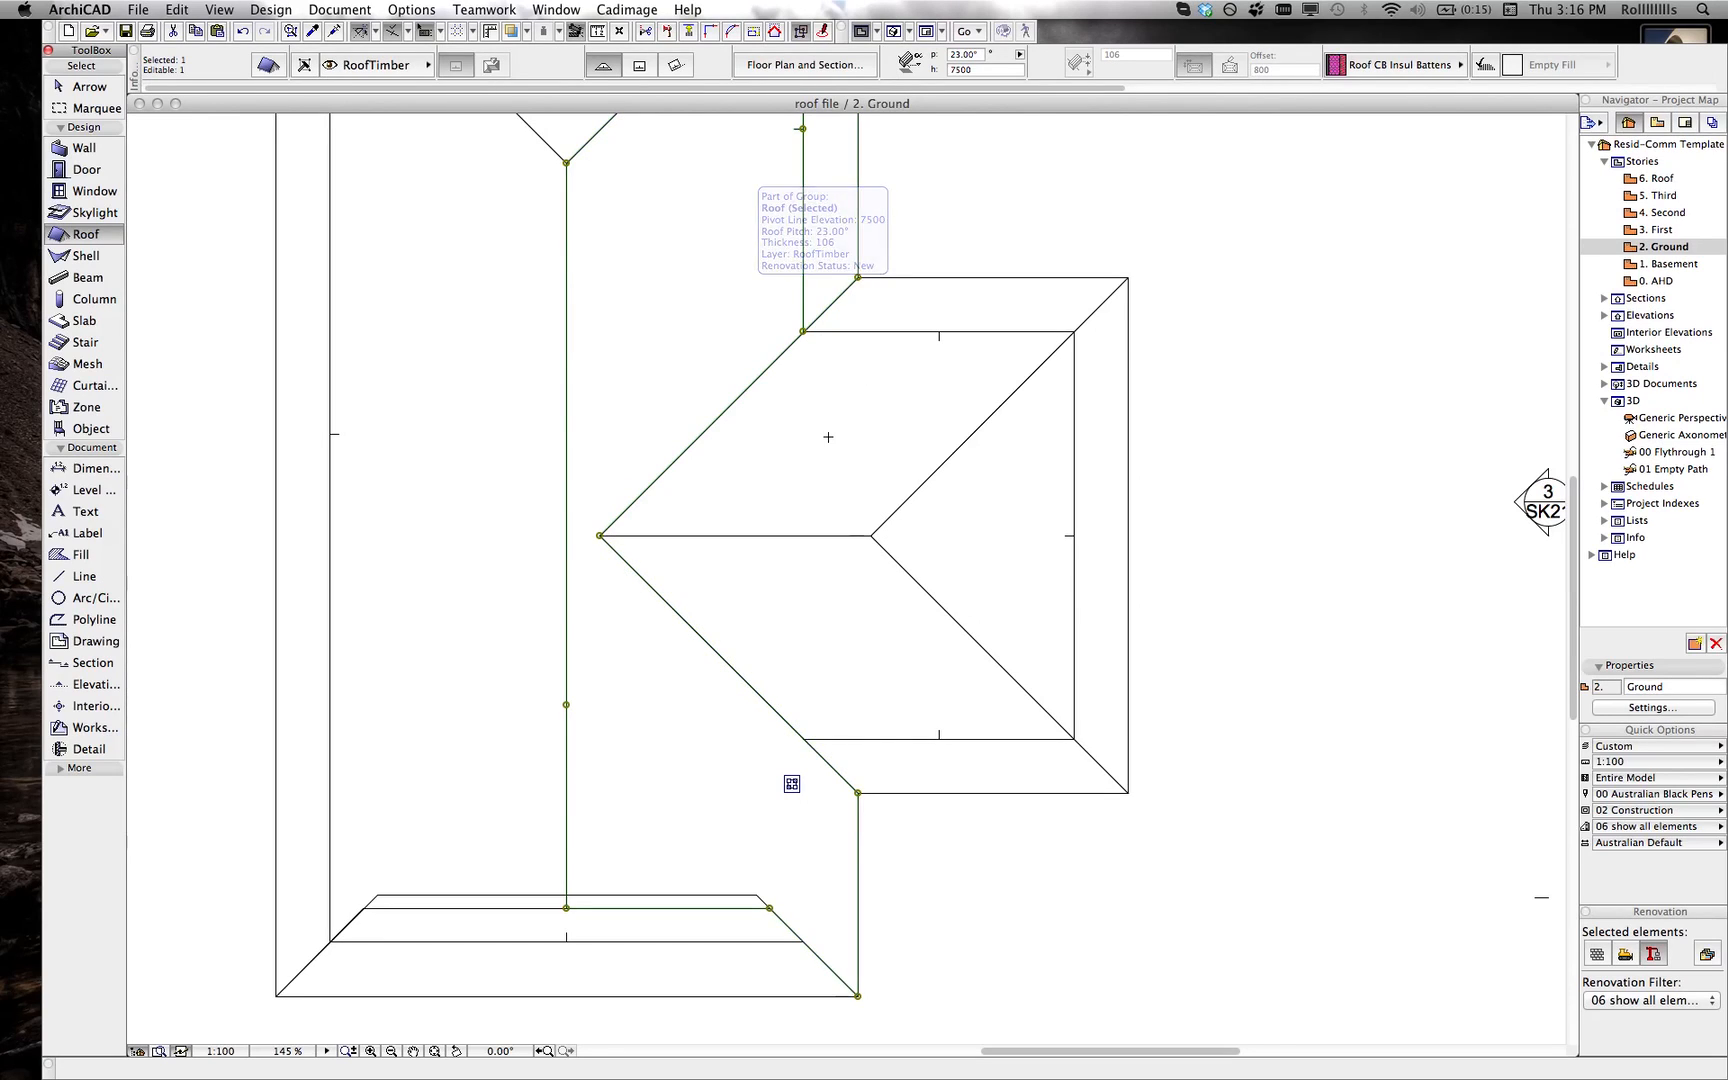
{"action": "left_click", "coordinate": [764, 383]}
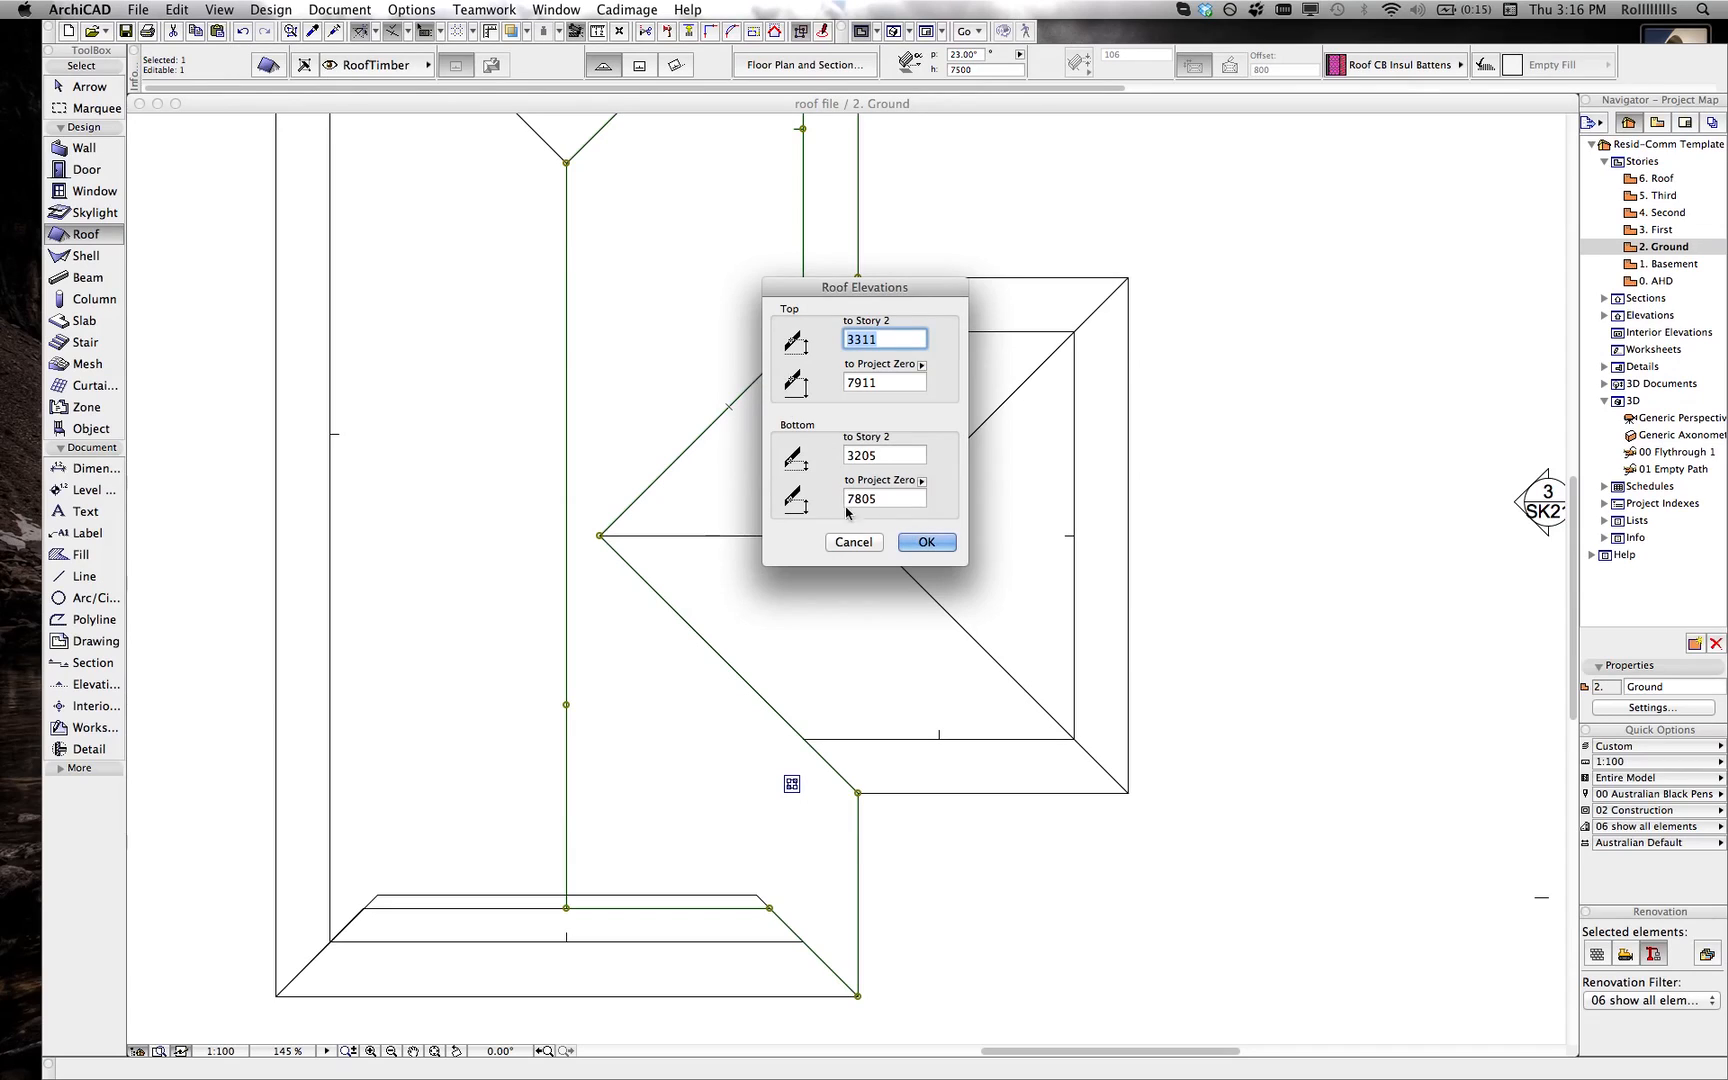
{"action": "left_click", "coordinate": [853, 542]}
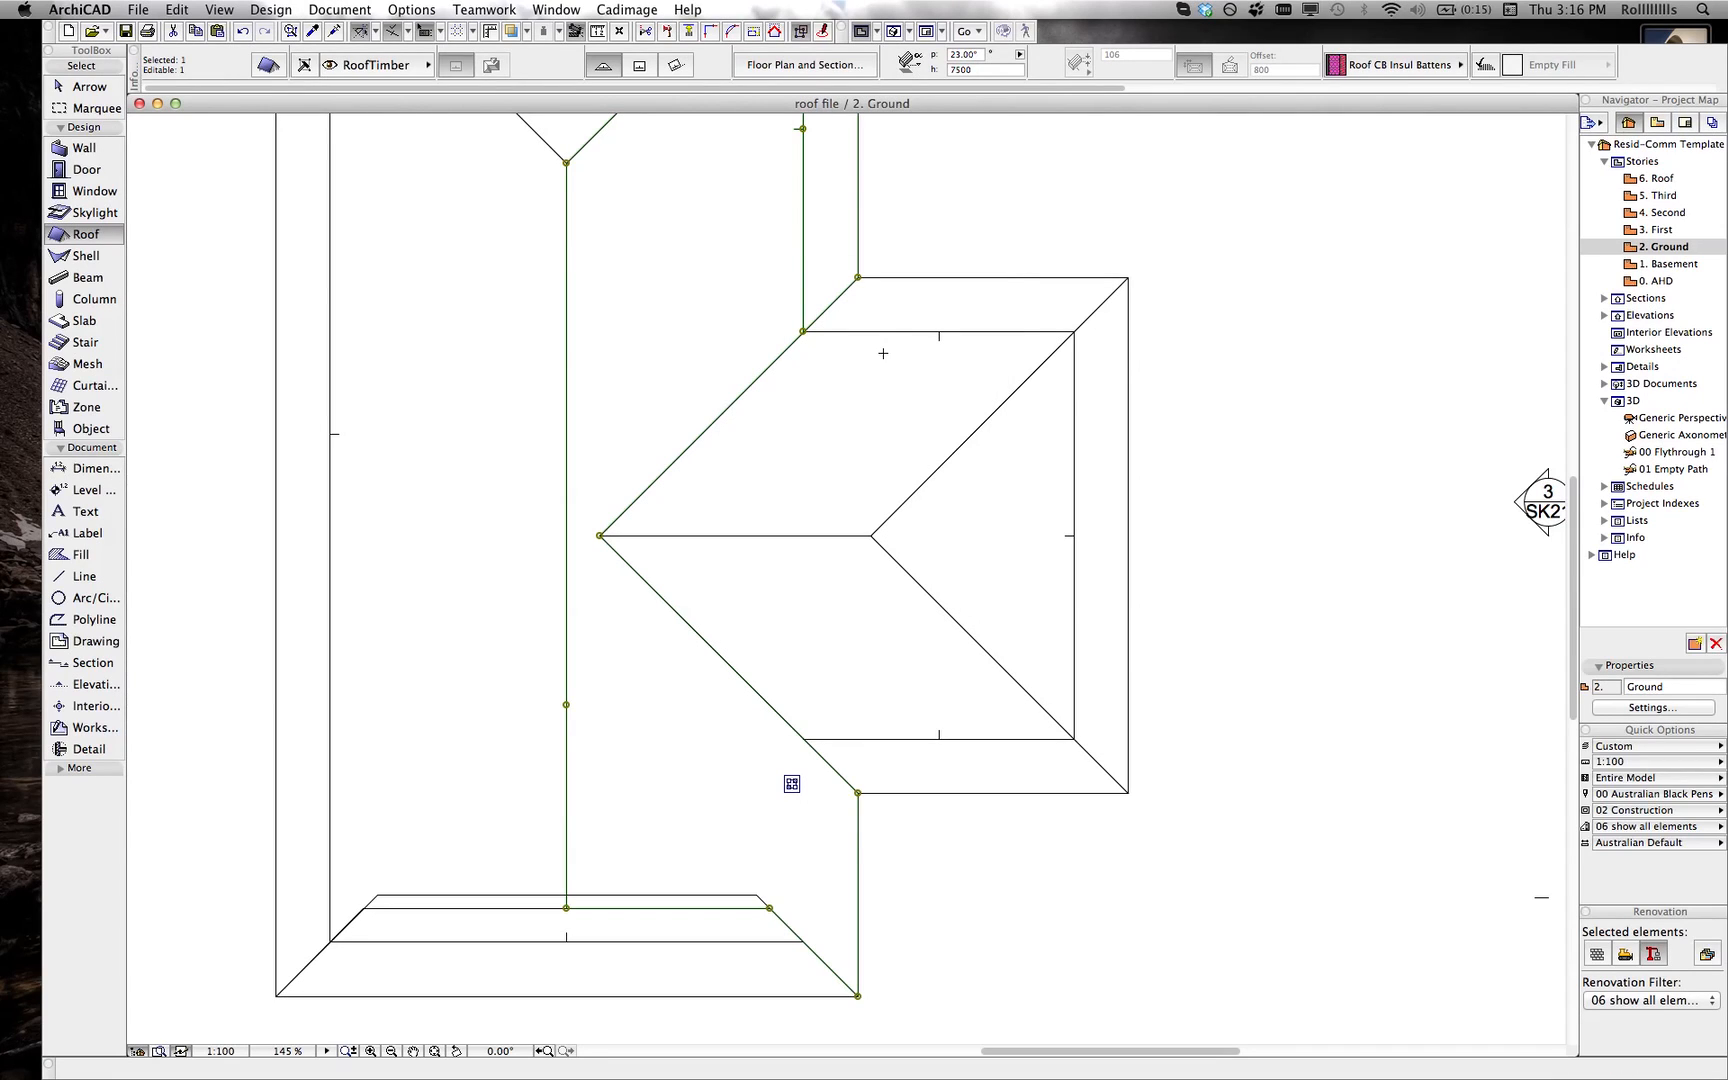
{"action": "key", "text": "Escape"}
{"action": "key", "text": "Escape"}
- Trim the main roof plane's upper valley edge to the plane of the raised wing's upper slope
{"action": "left_click", "coordinate": [802, 422]}
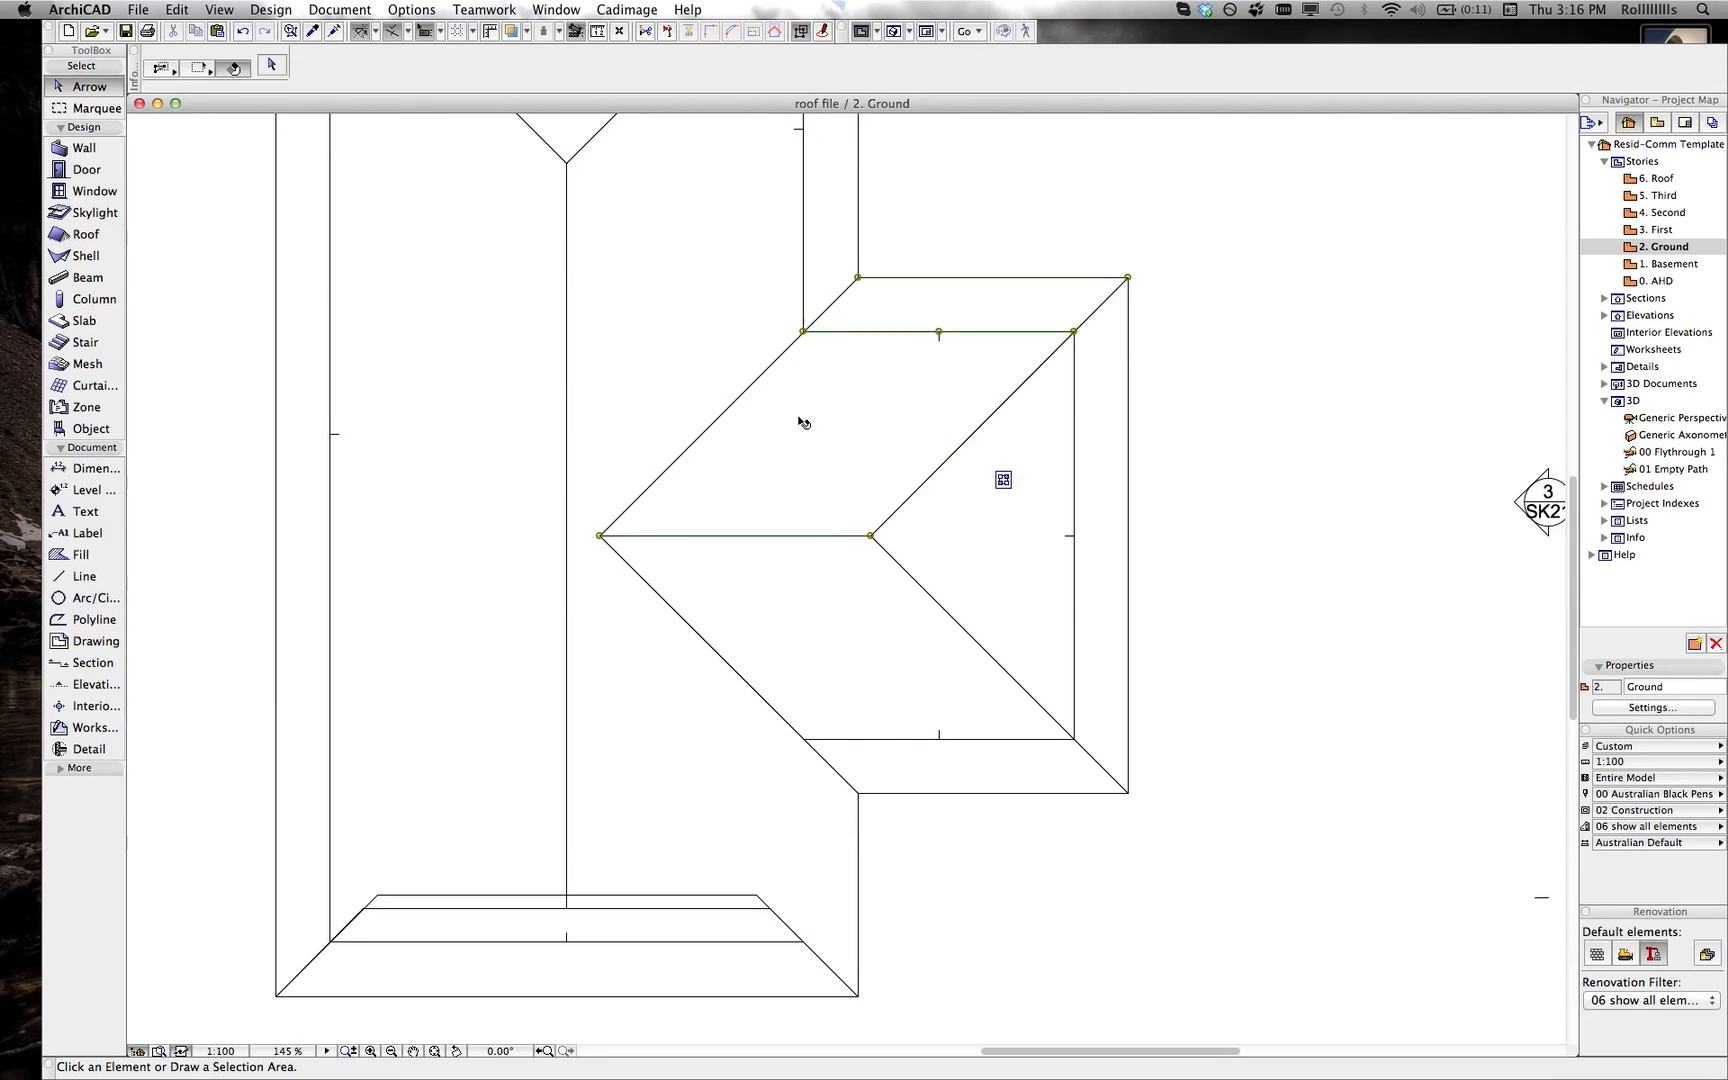
{"action": "left_click", "coordinate": [86, 234]}
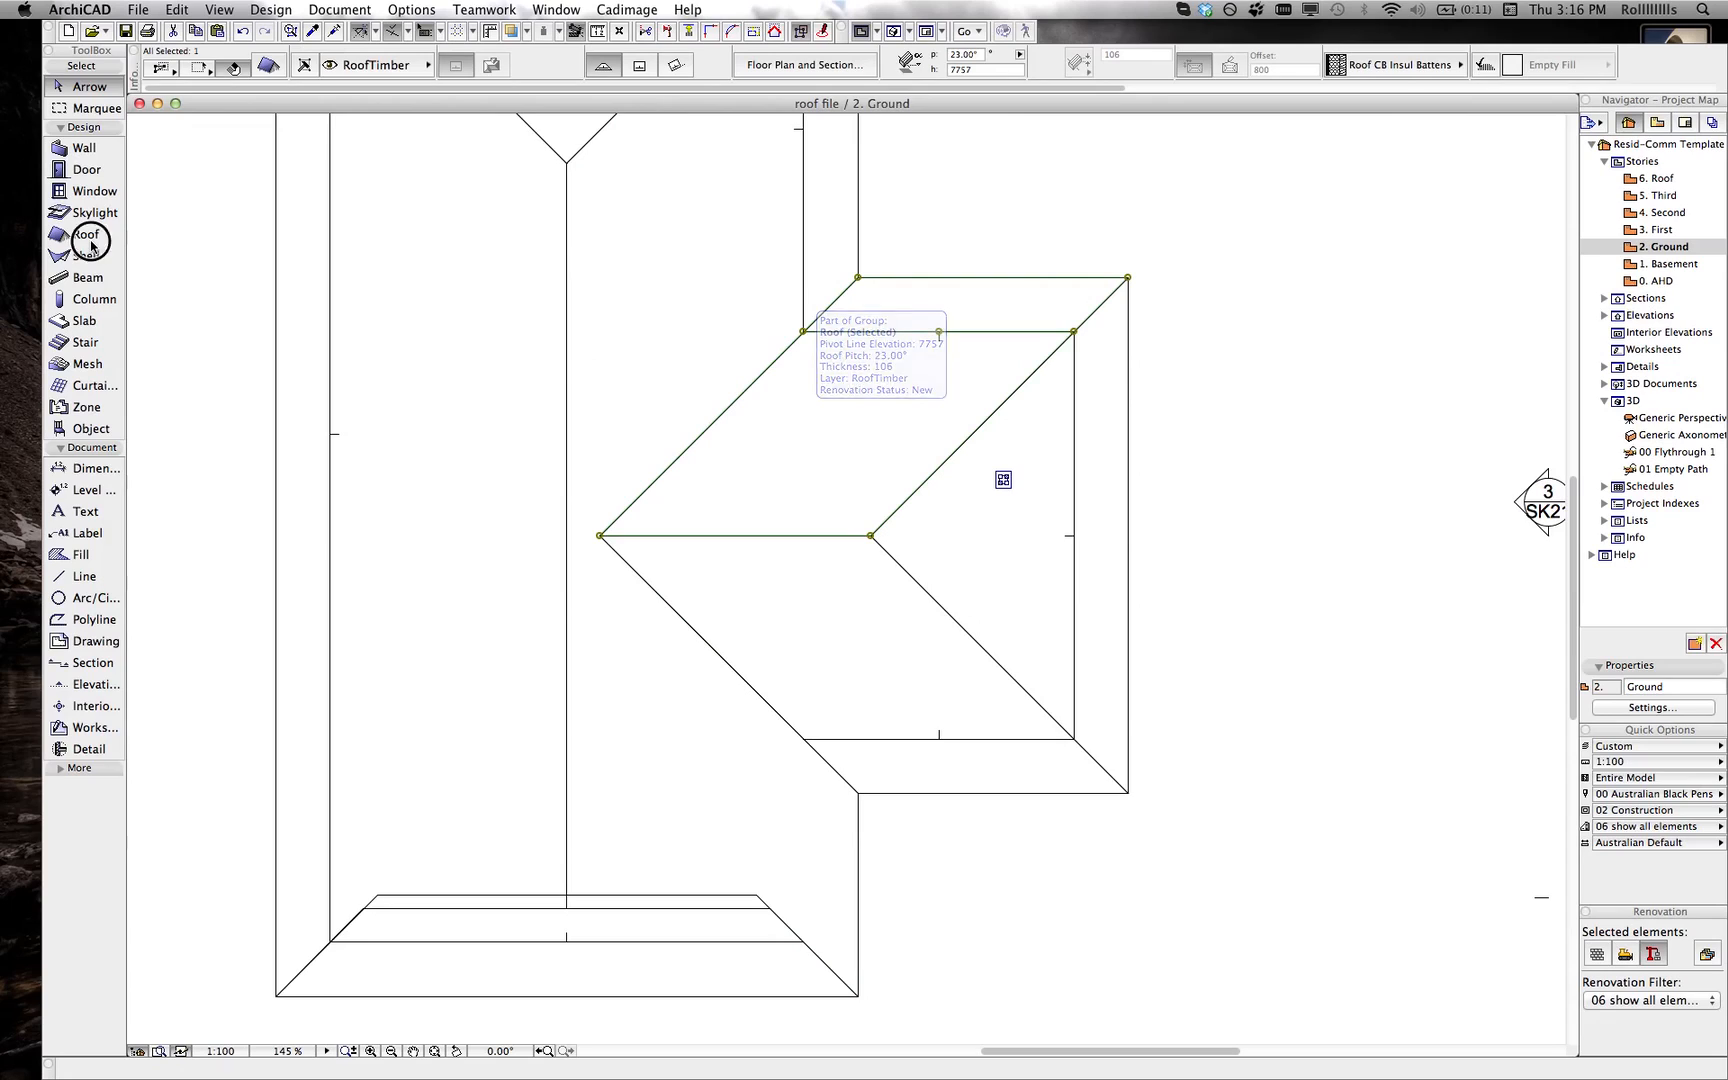
{"action": "left_click", "coordinate": [750, 387], "text": "super"}
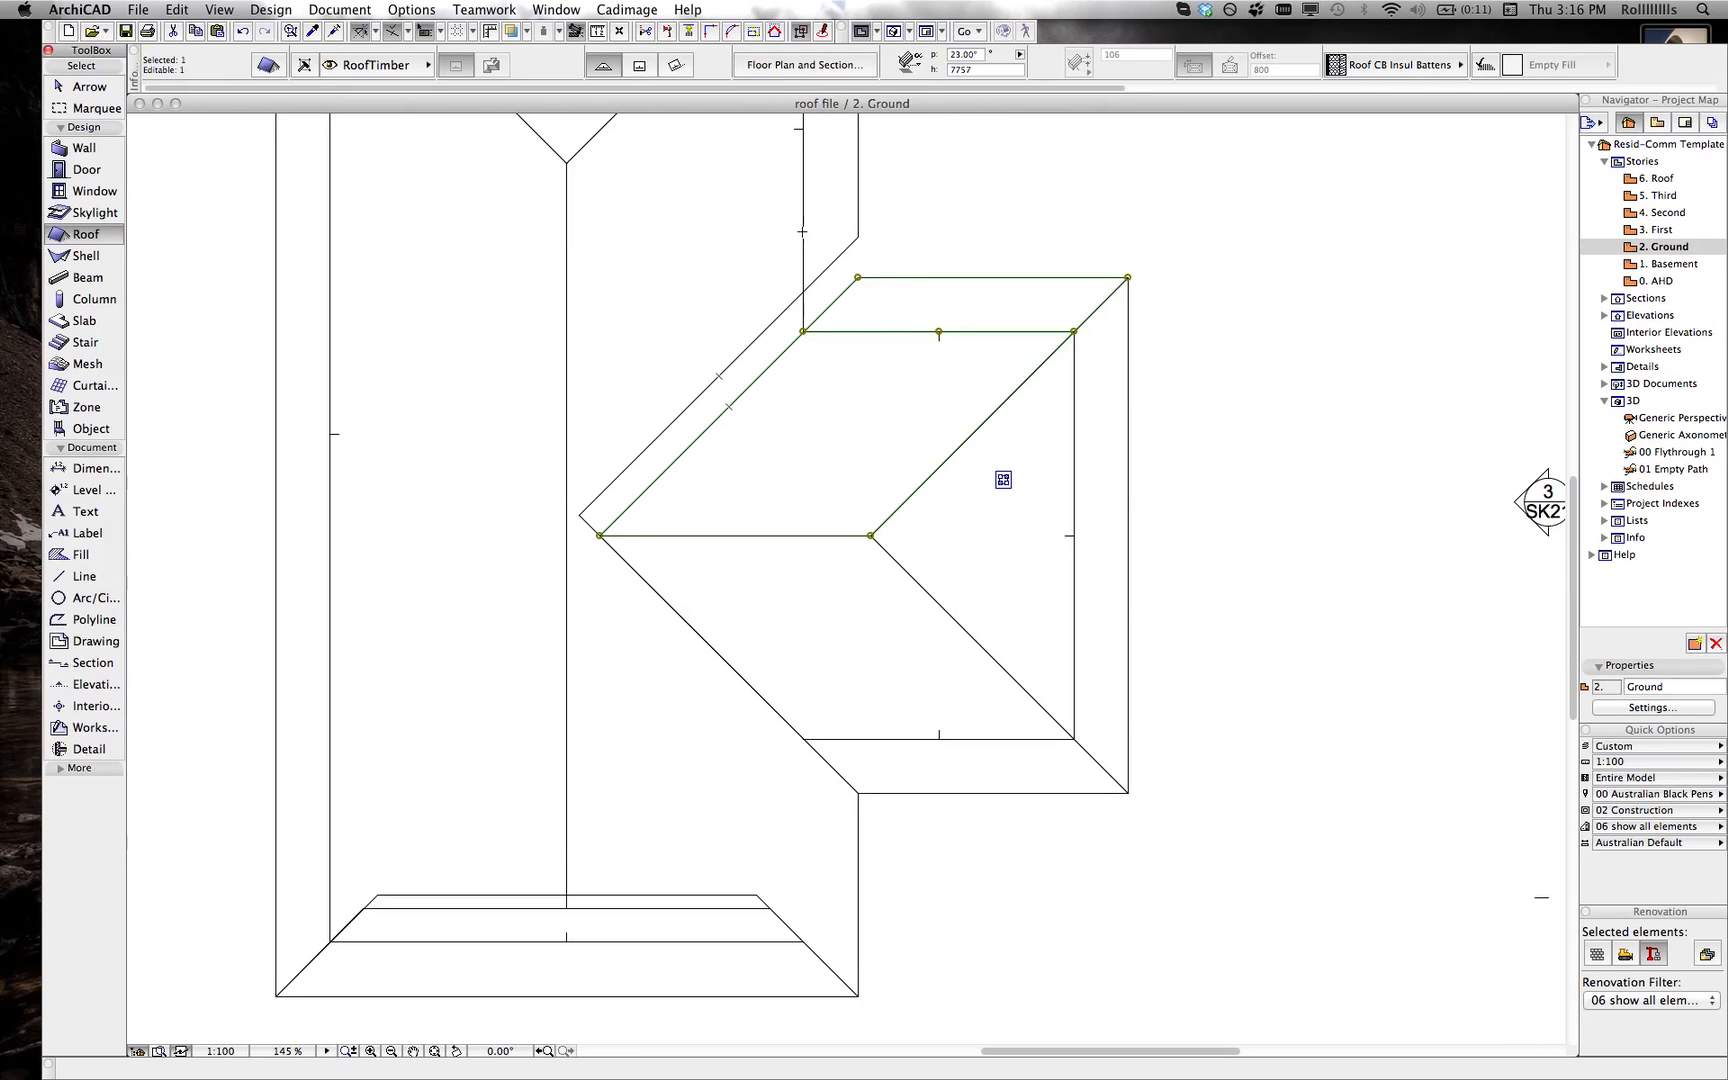
{"action": "key", "text": "Escape"}
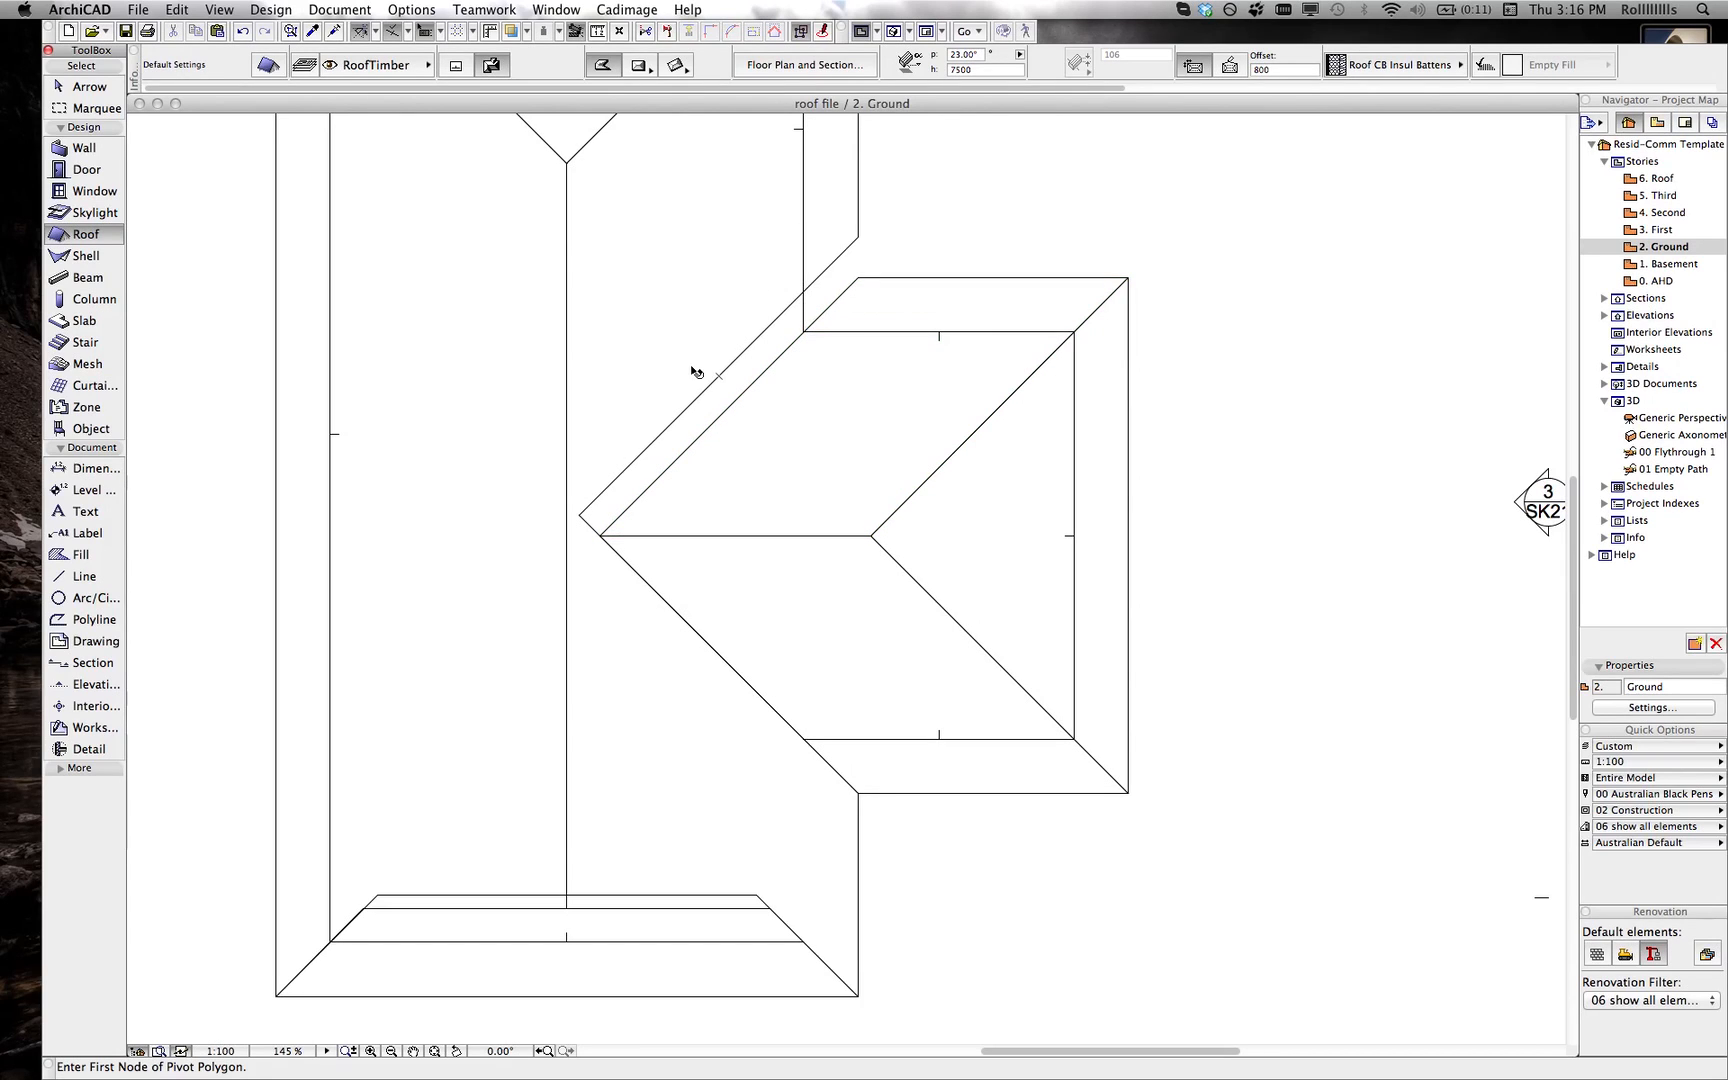
- Extend the valley edge of the wing's upper slope to meet the main roof plane
{"action": "left_click", "coordinate": [691, 372]}
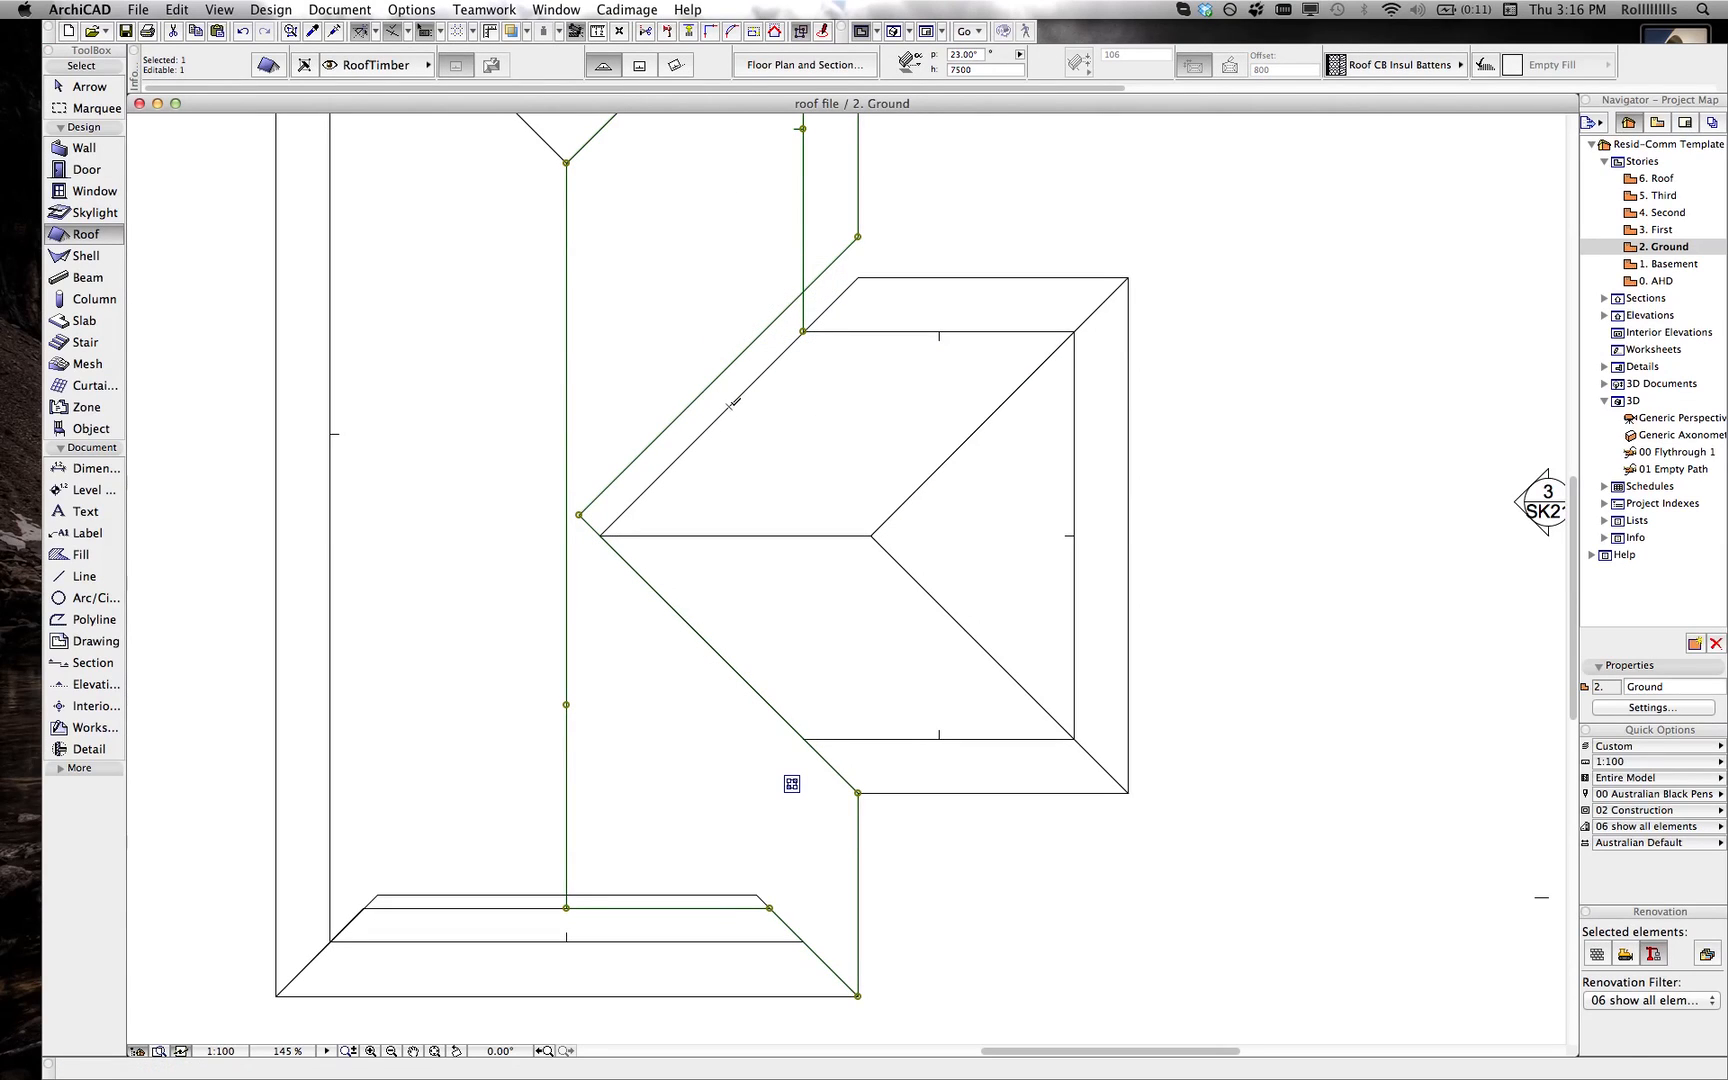
{"action": "left_click", "coordinate": [730, 406], "text": "super"}
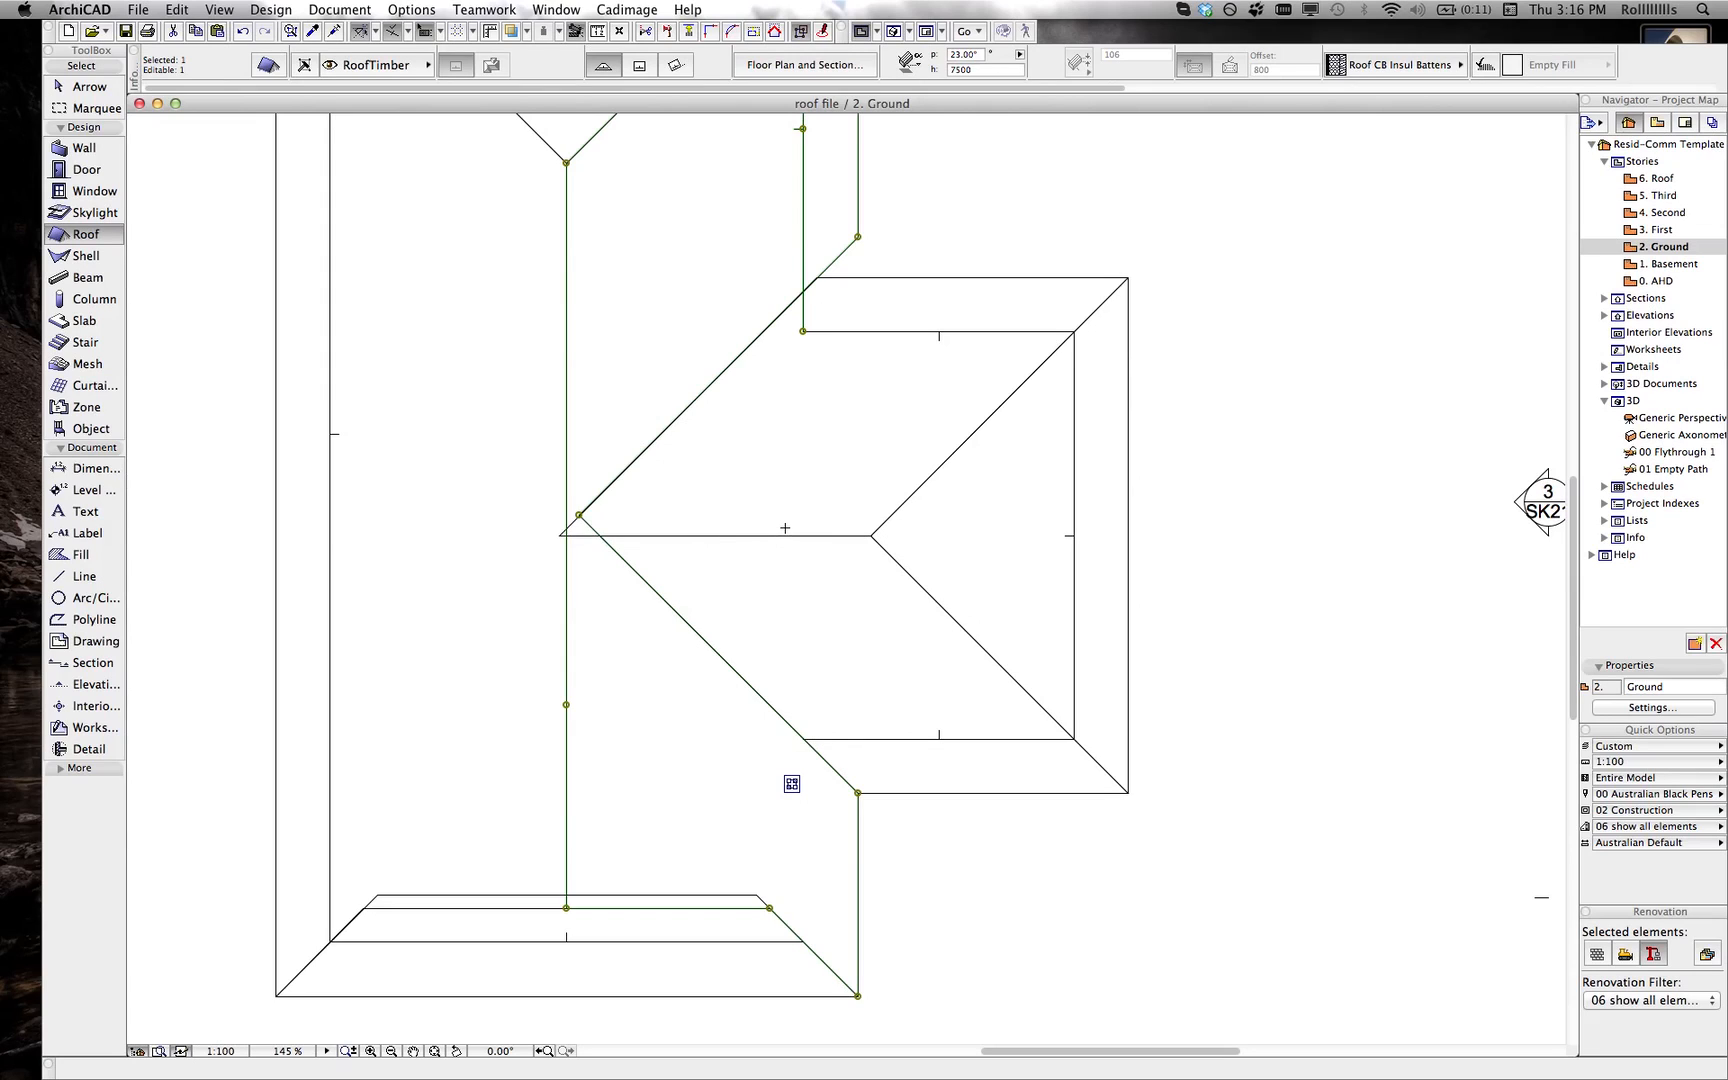
{"action": "key", "text": "Escape"}
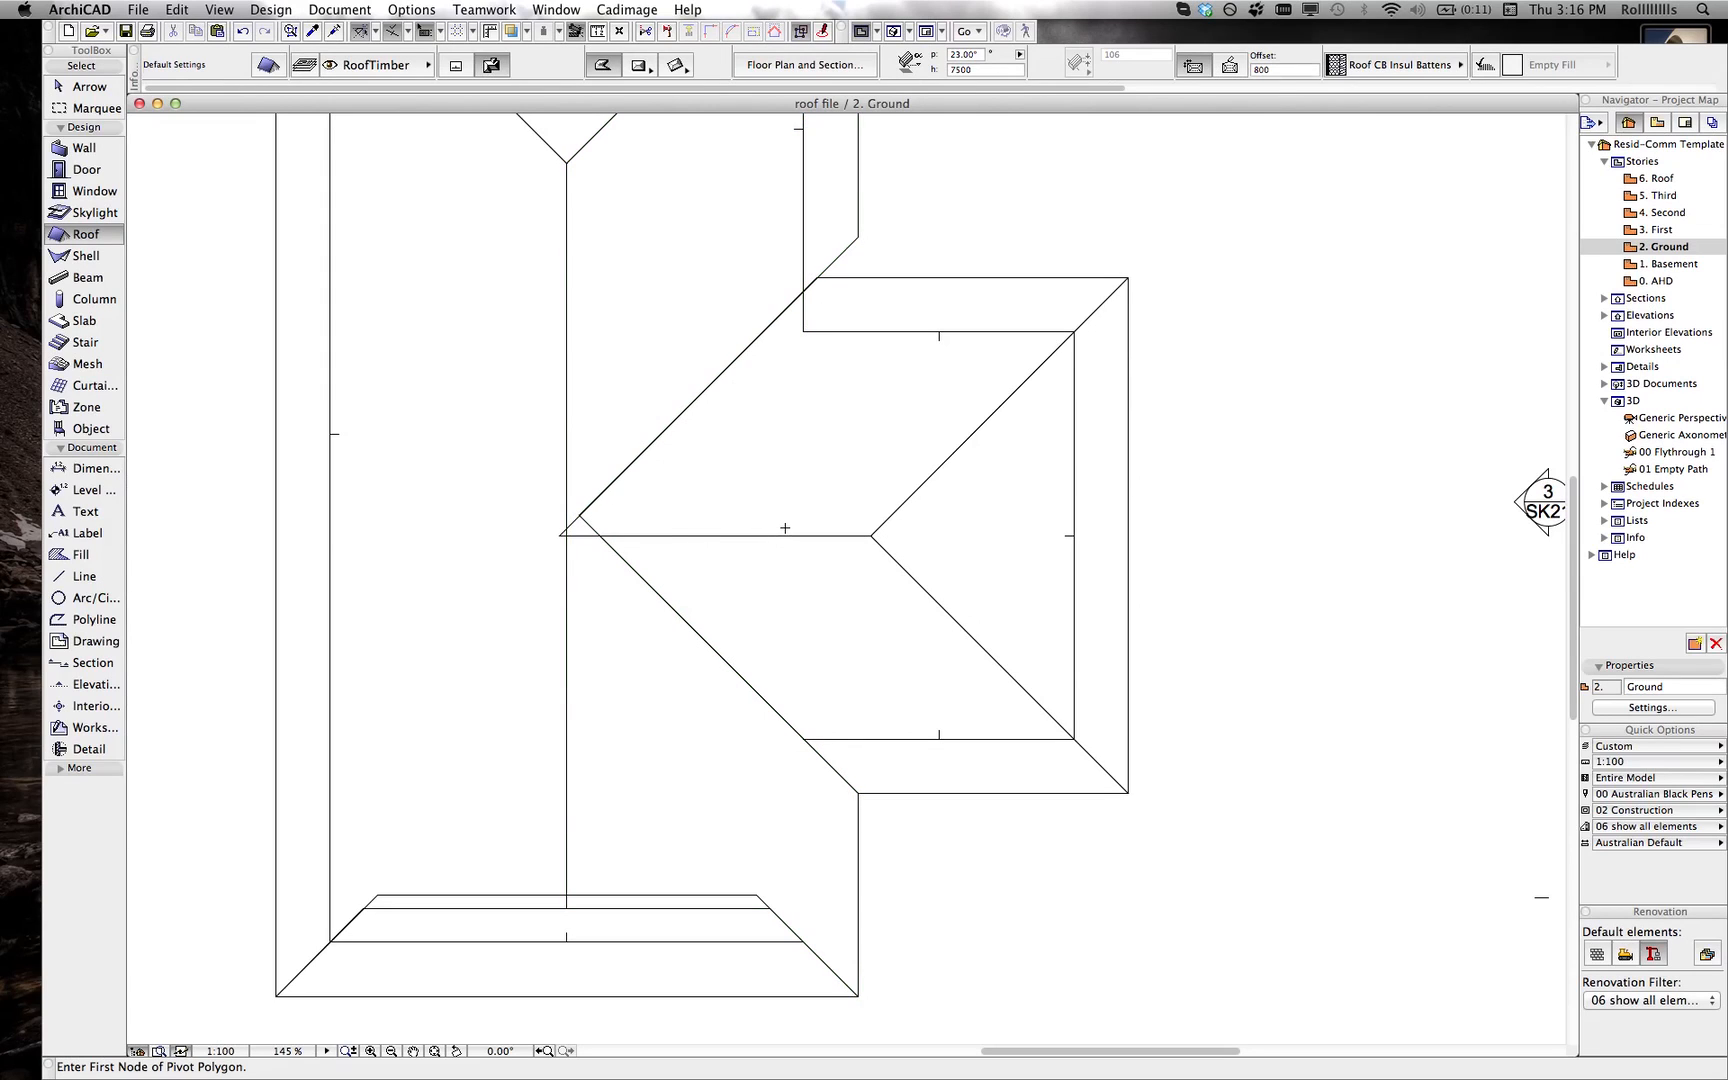
- Fit the main roof plane and the wing's lower slope to each other along the lower valley, and check the junction in 3D
{"action": "left_click", "coordinate": [705, 607], "text": "shift"}
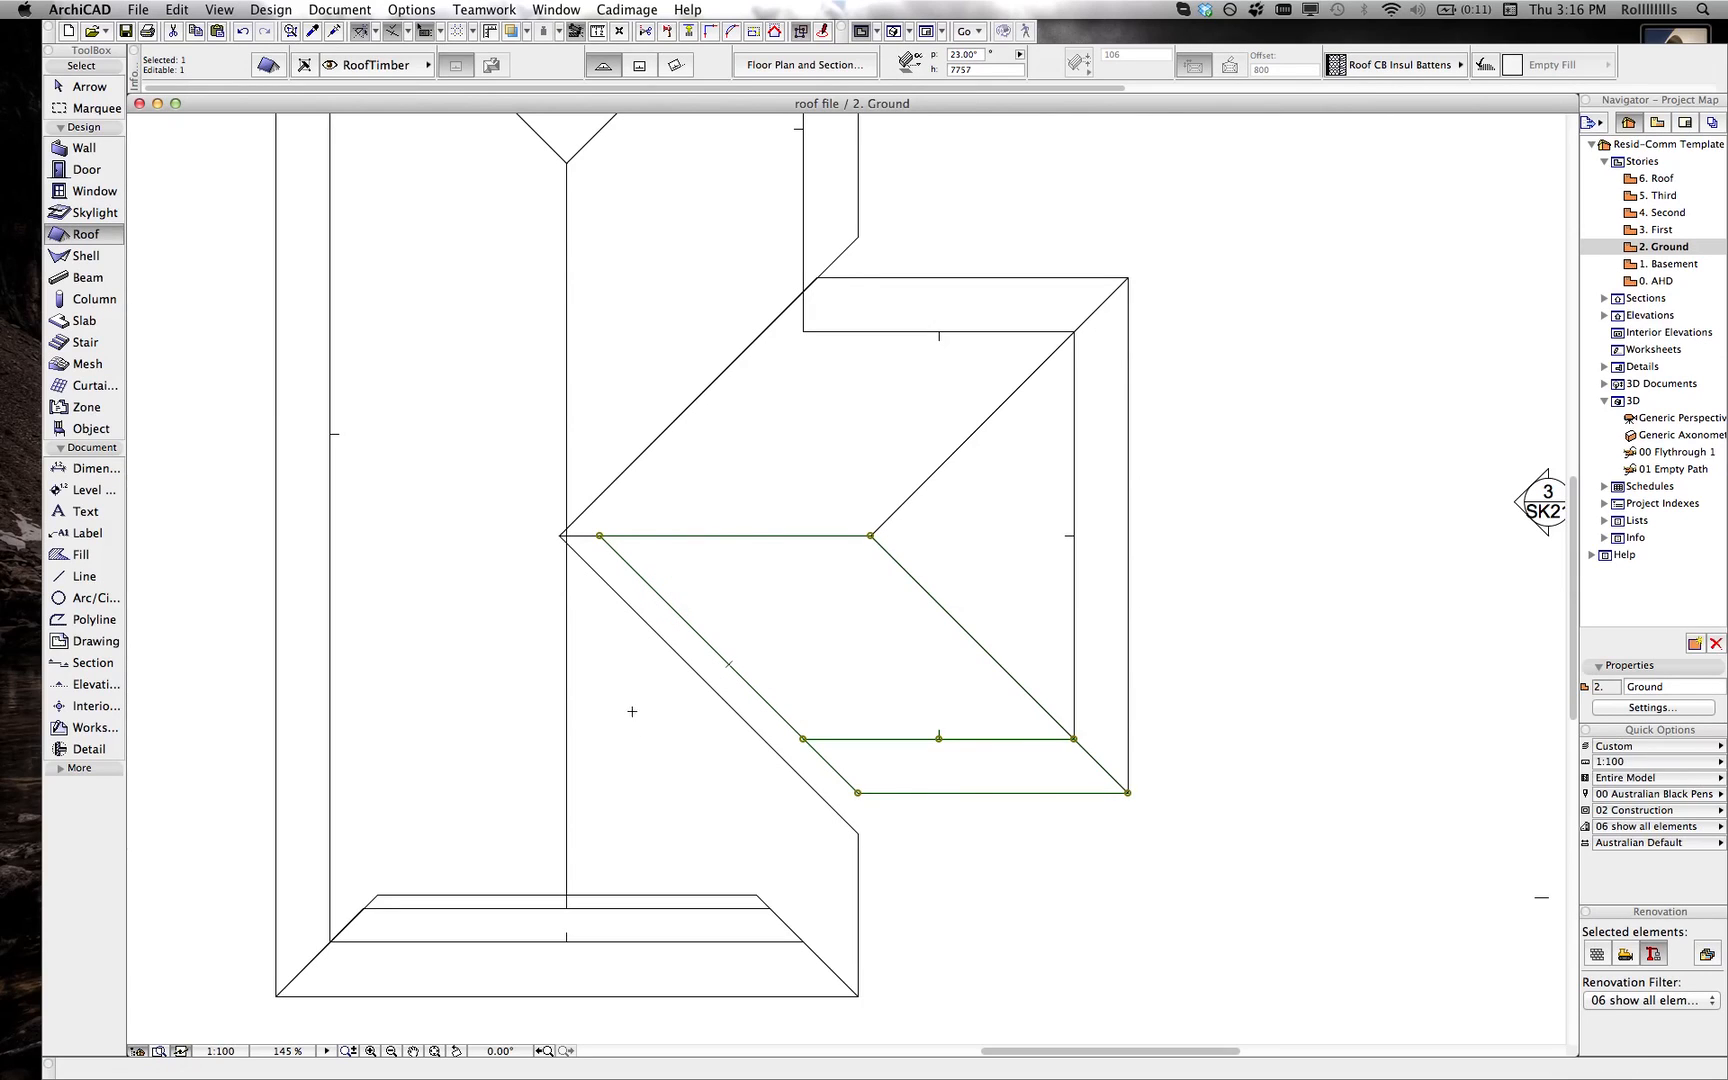
{"action": "left_click", "coordinate": [684, 622]}
{"action": "left_click", "coordinate": [680, 613], "text": "super"}
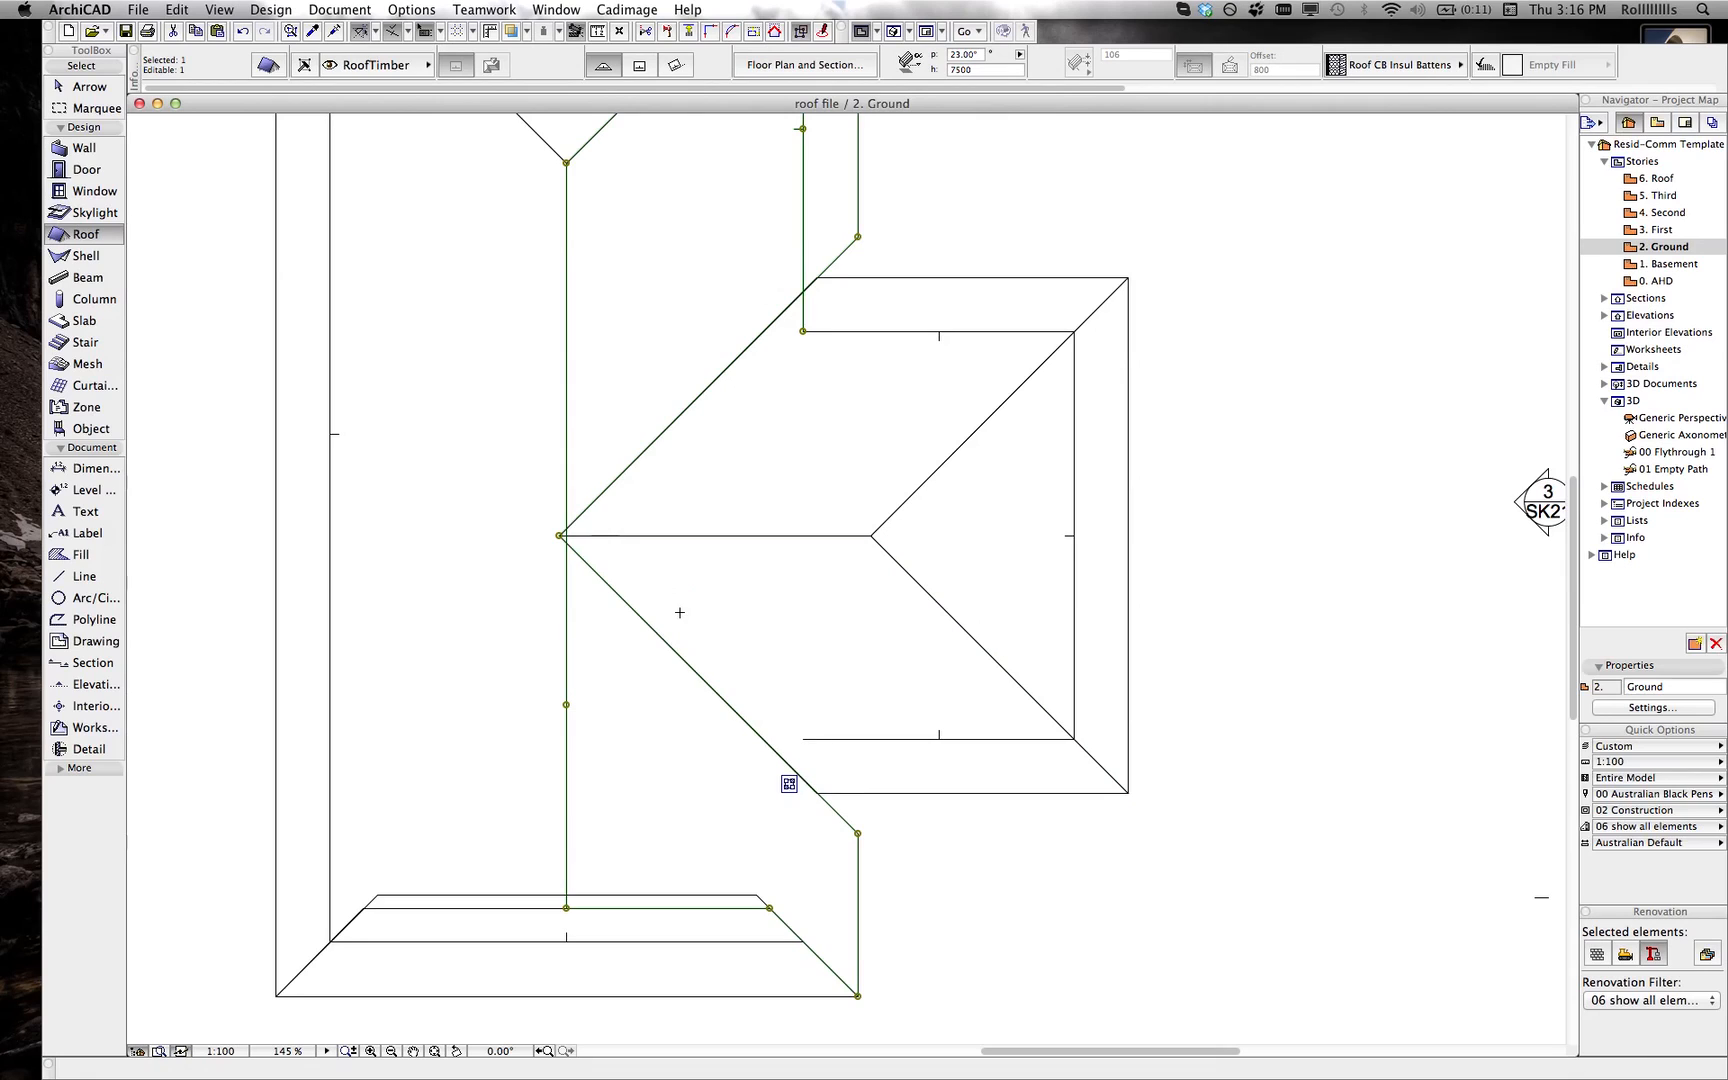
{"action": "key", "text": "Escape"}
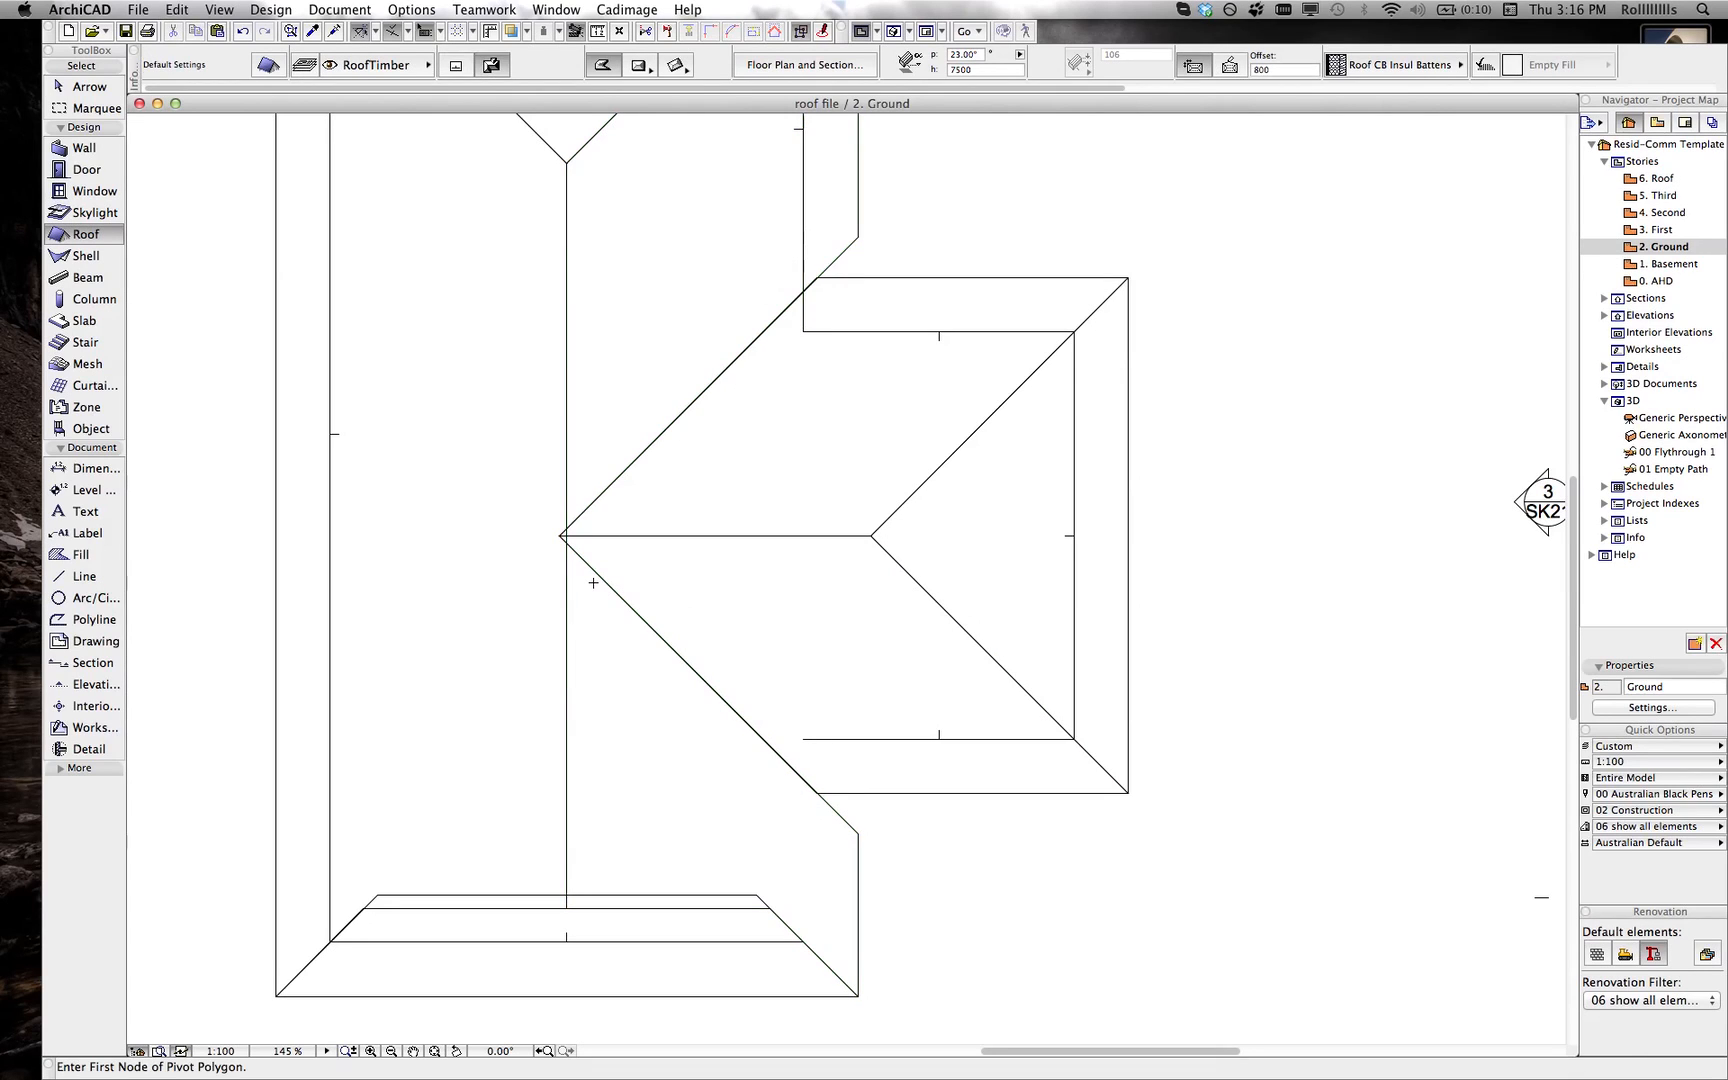
{"action": "key", "text": "F3"}
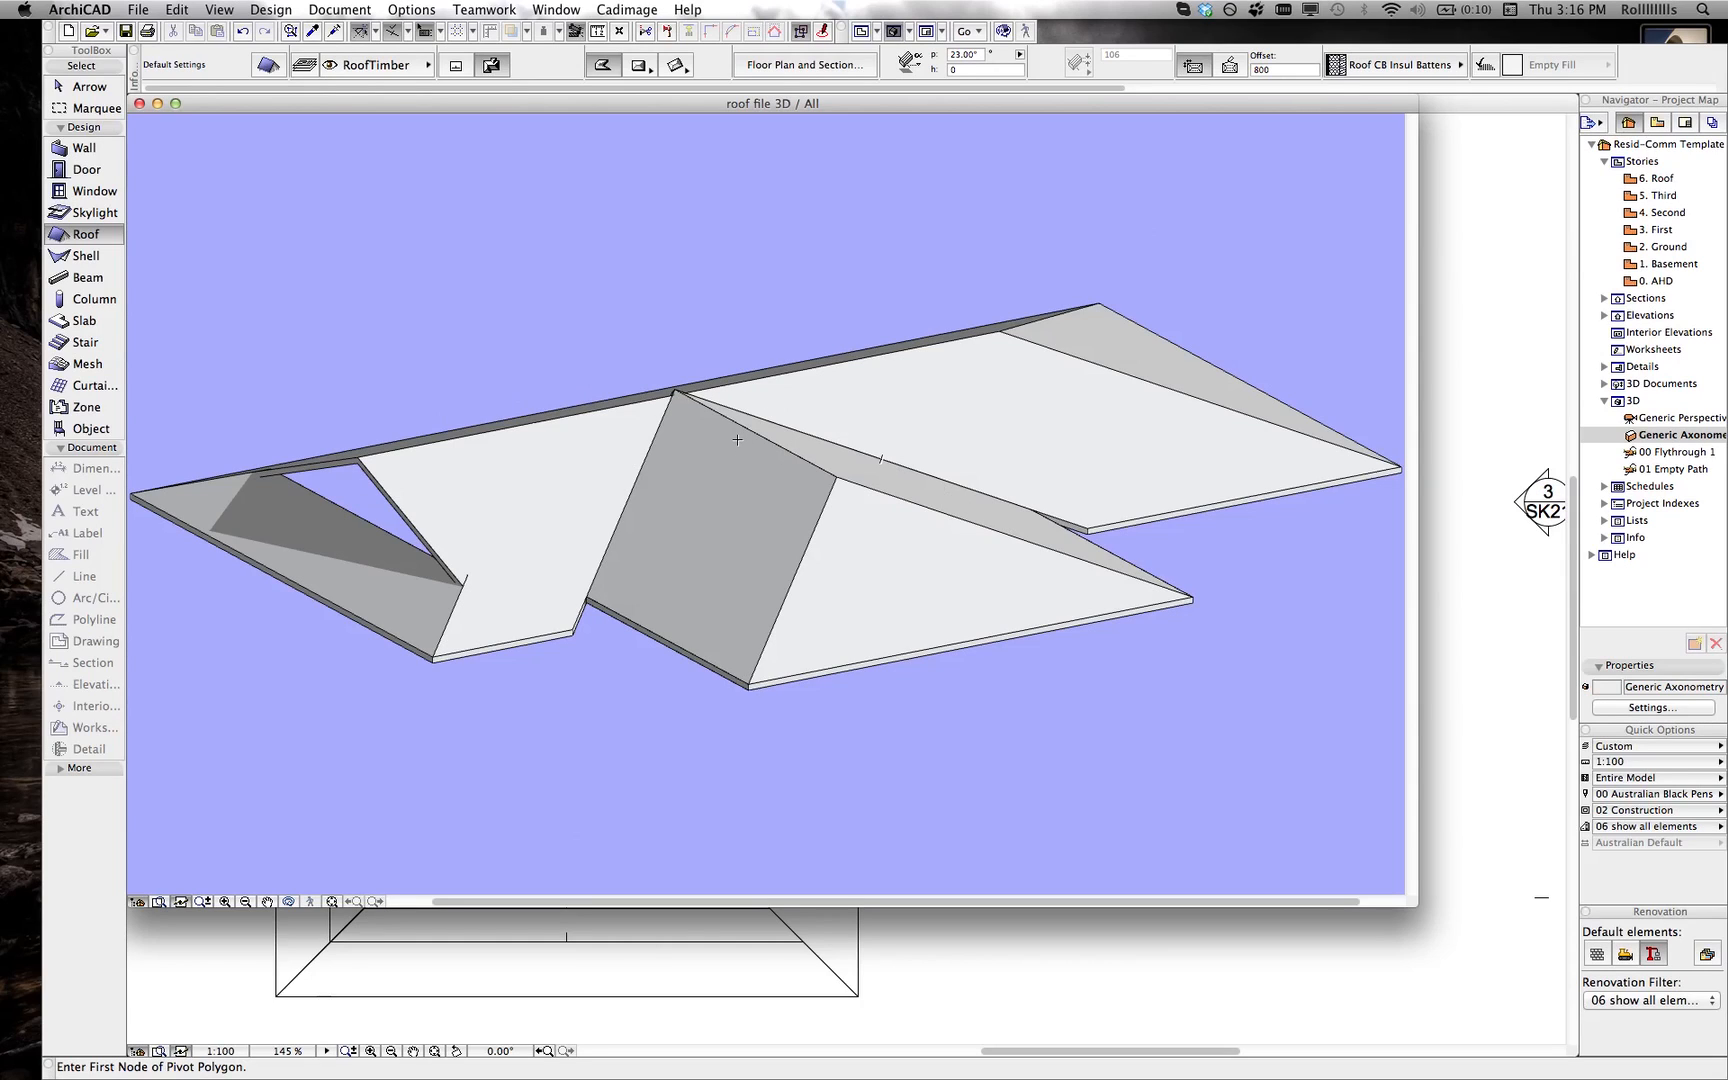
{"action": "key", "text": "F2"}
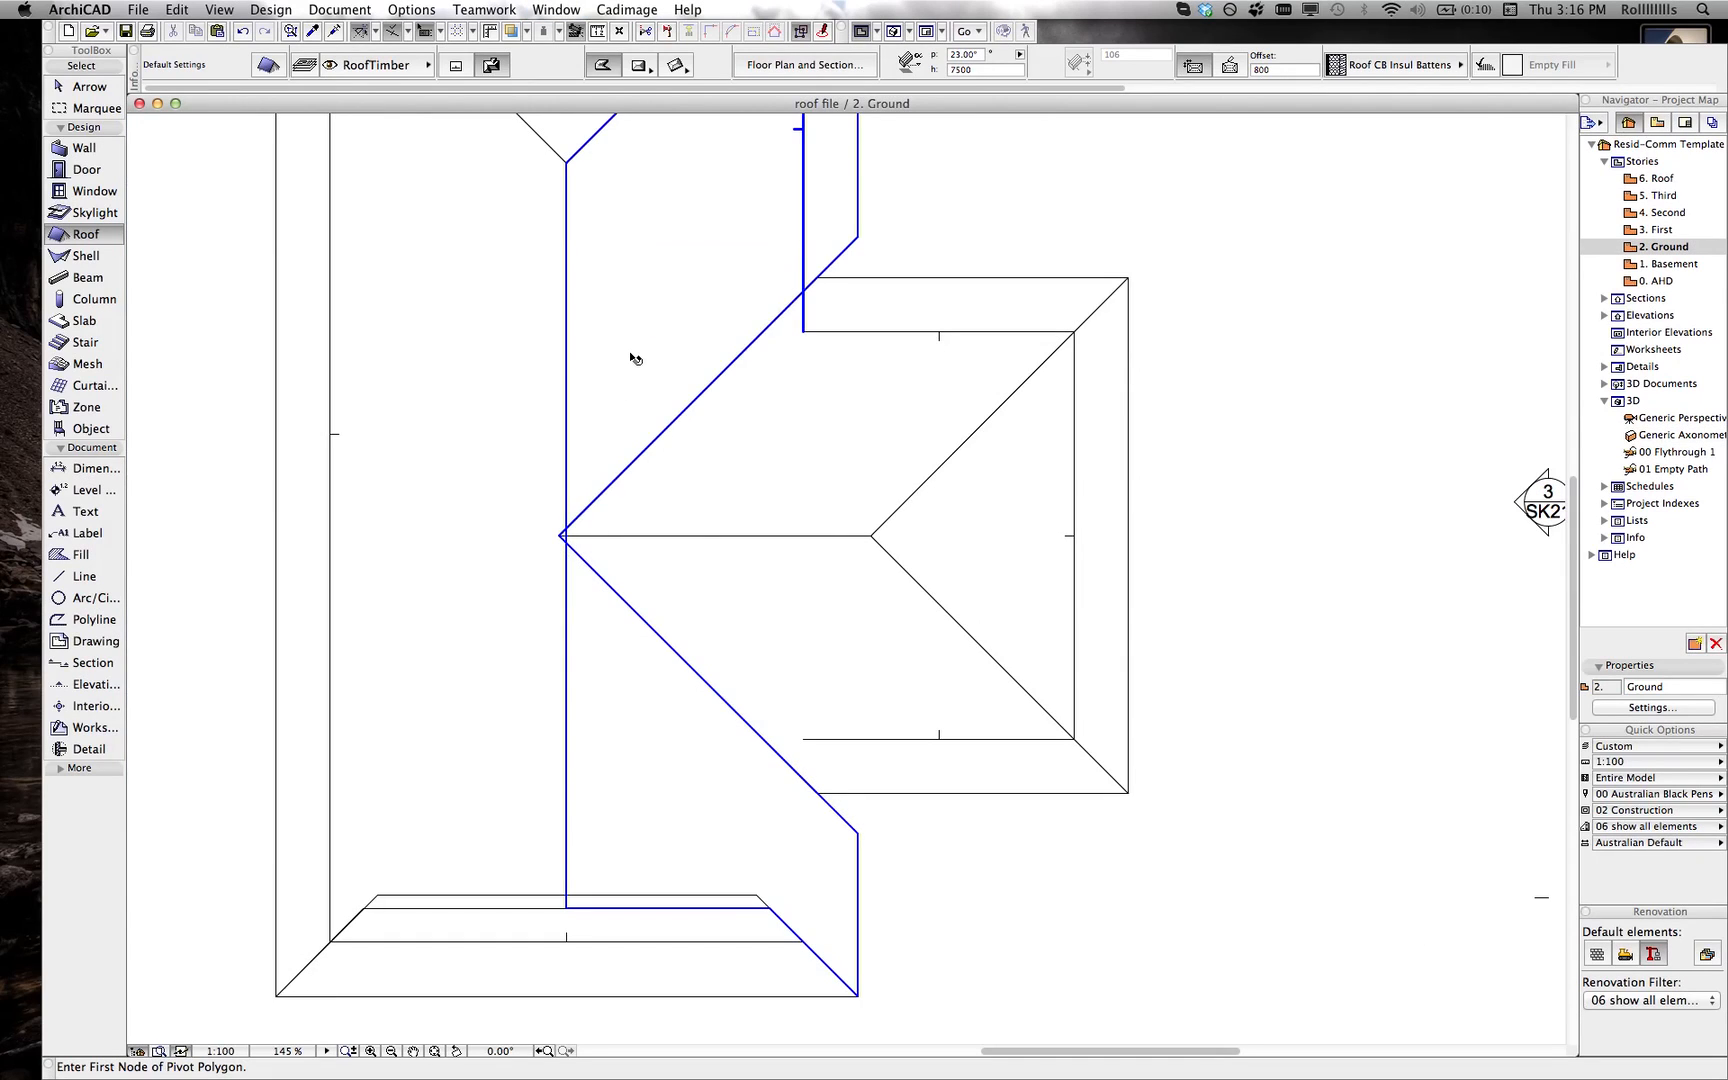
- Split the main roof plane on the wing side along the main ridge line and delete the small triangle beyond the ridge
{"action": "left_click", "coordinate": [633, 357], "text": "shift"}
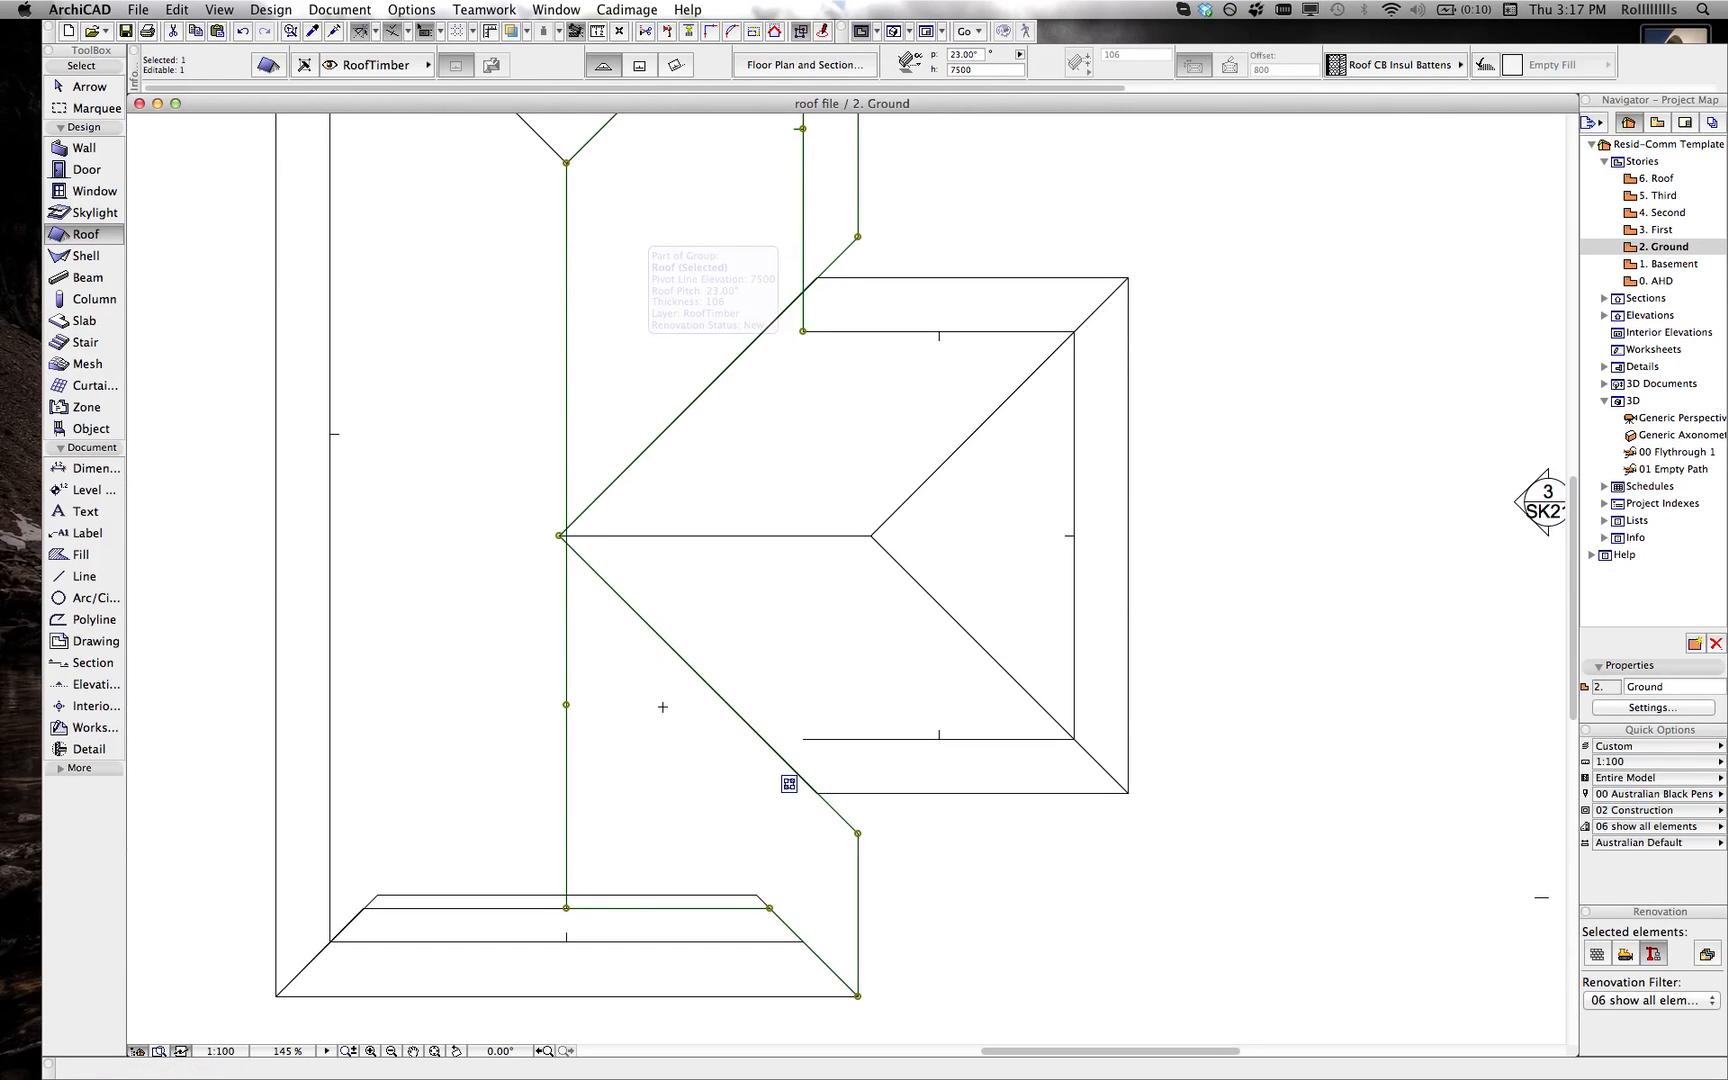
{"action": "scroll", "coordinate": [563, 537], "scroll_direction": "up", "scroll_amount": 6}
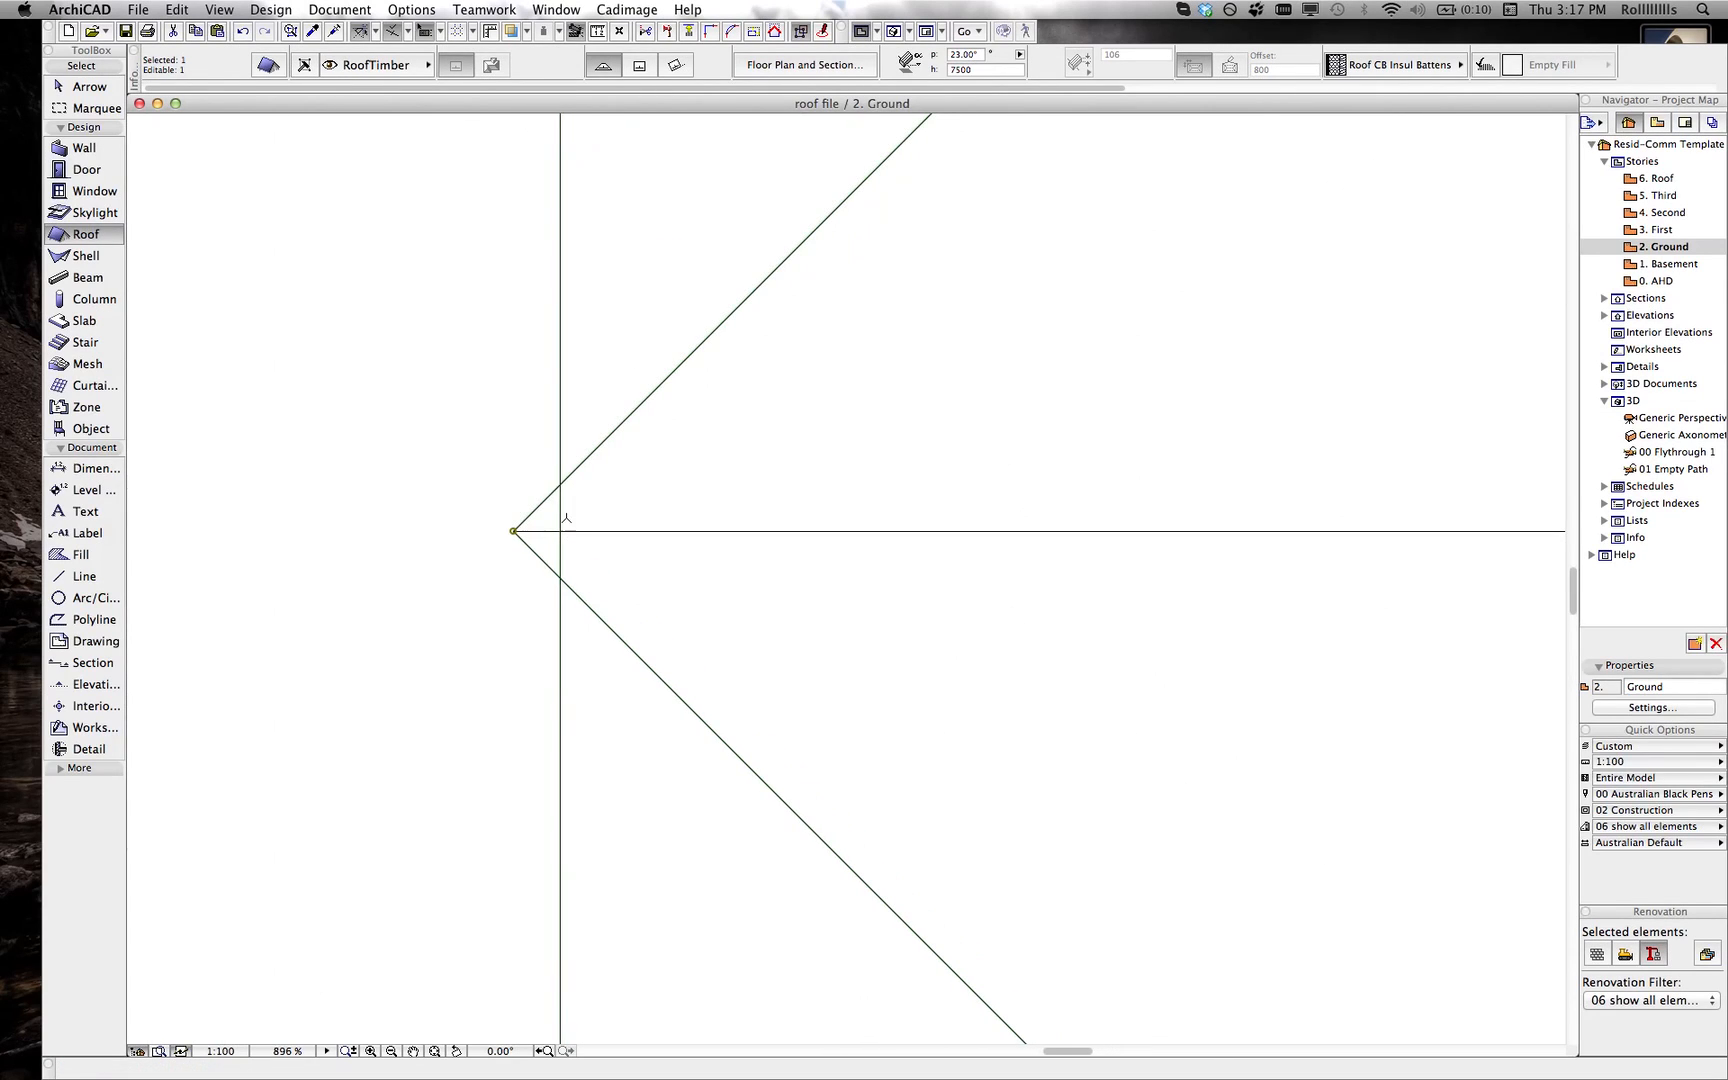
{"action": "scroll", "coordinate": [550, 515], "scroll_direction": "down", "scroll_amount": 6}
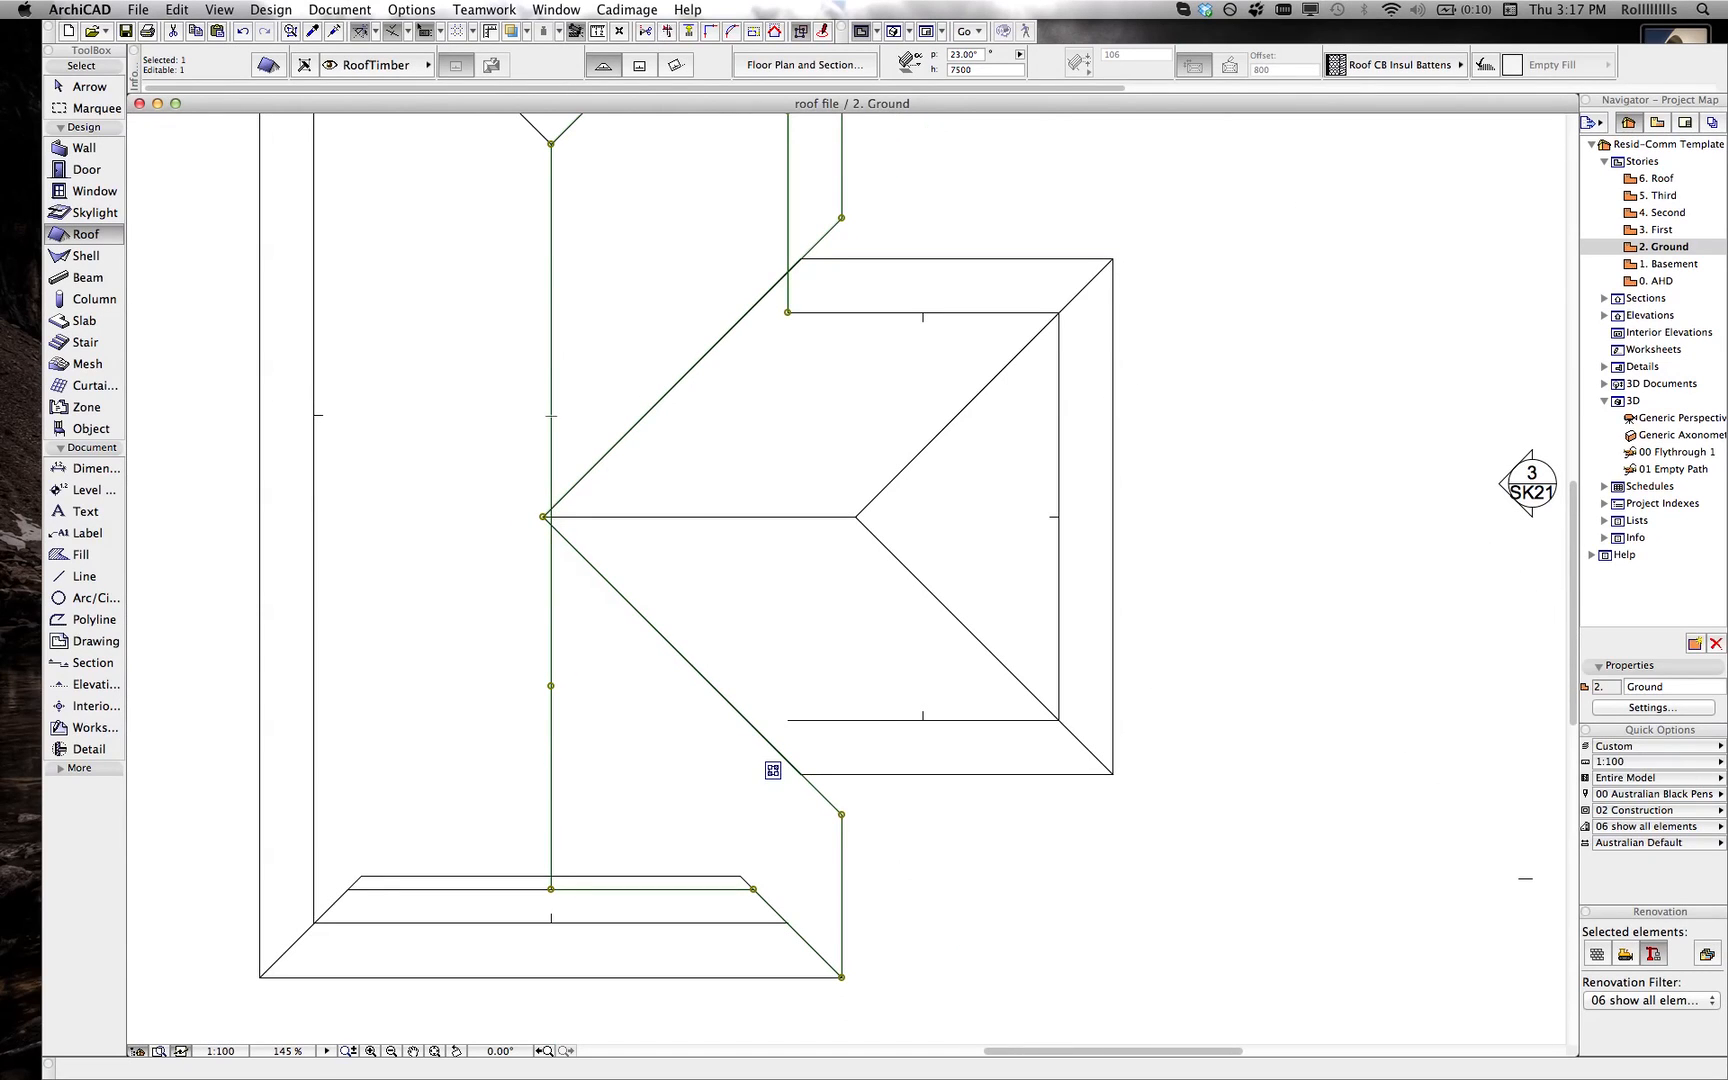
{"action": "left_click", "coordinate": [667, 31]}
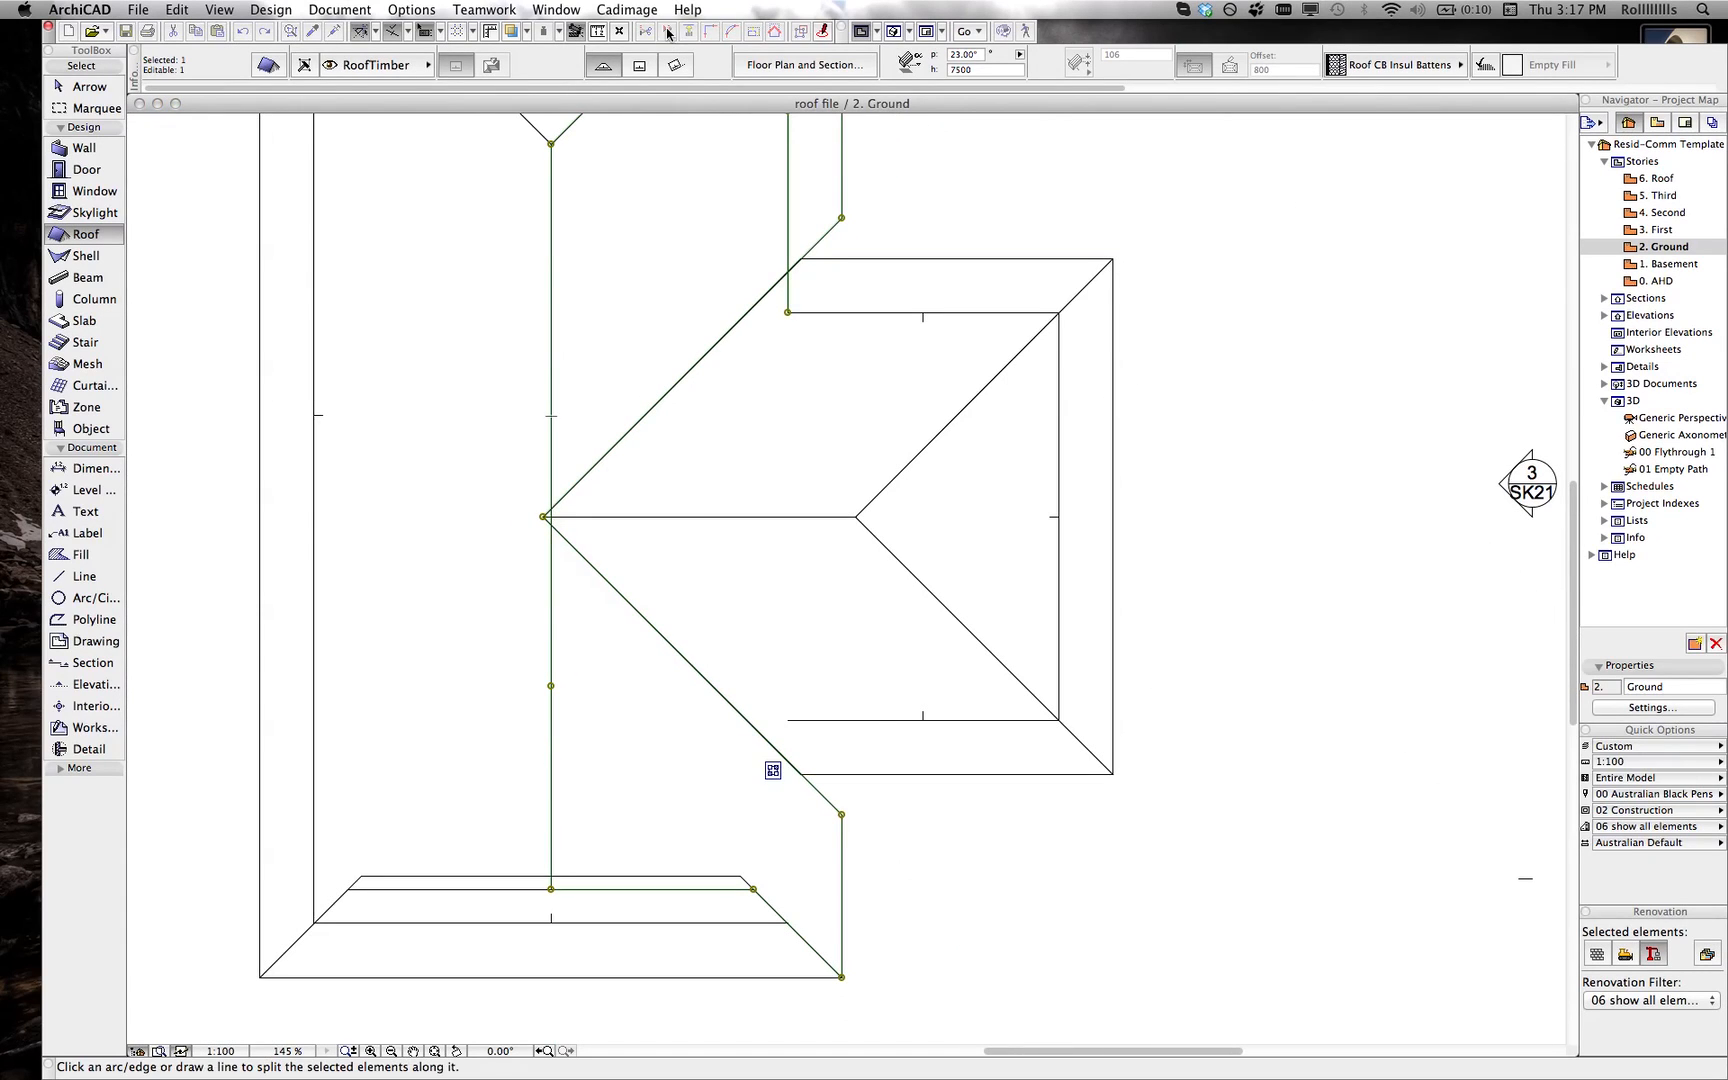
{"action": "left_click", "coordinate": [551, 144]}
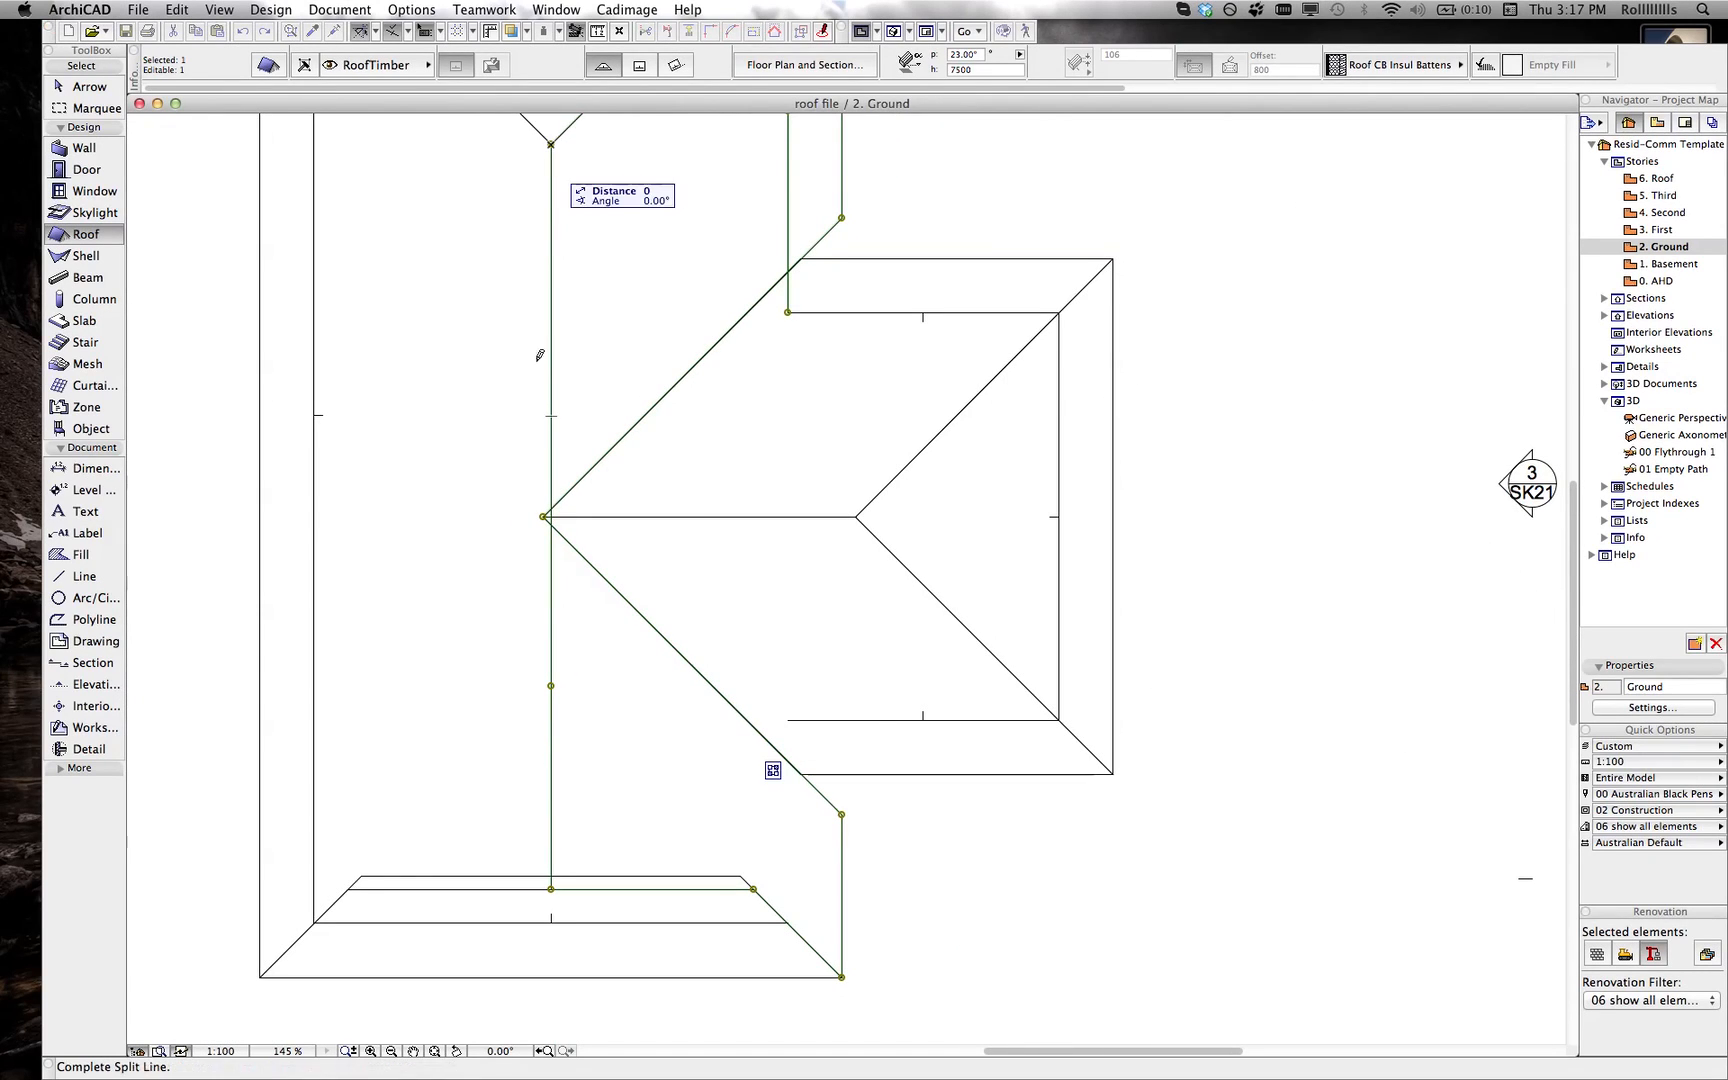
{"action": "left_click", "coordinate": [551, 886]}
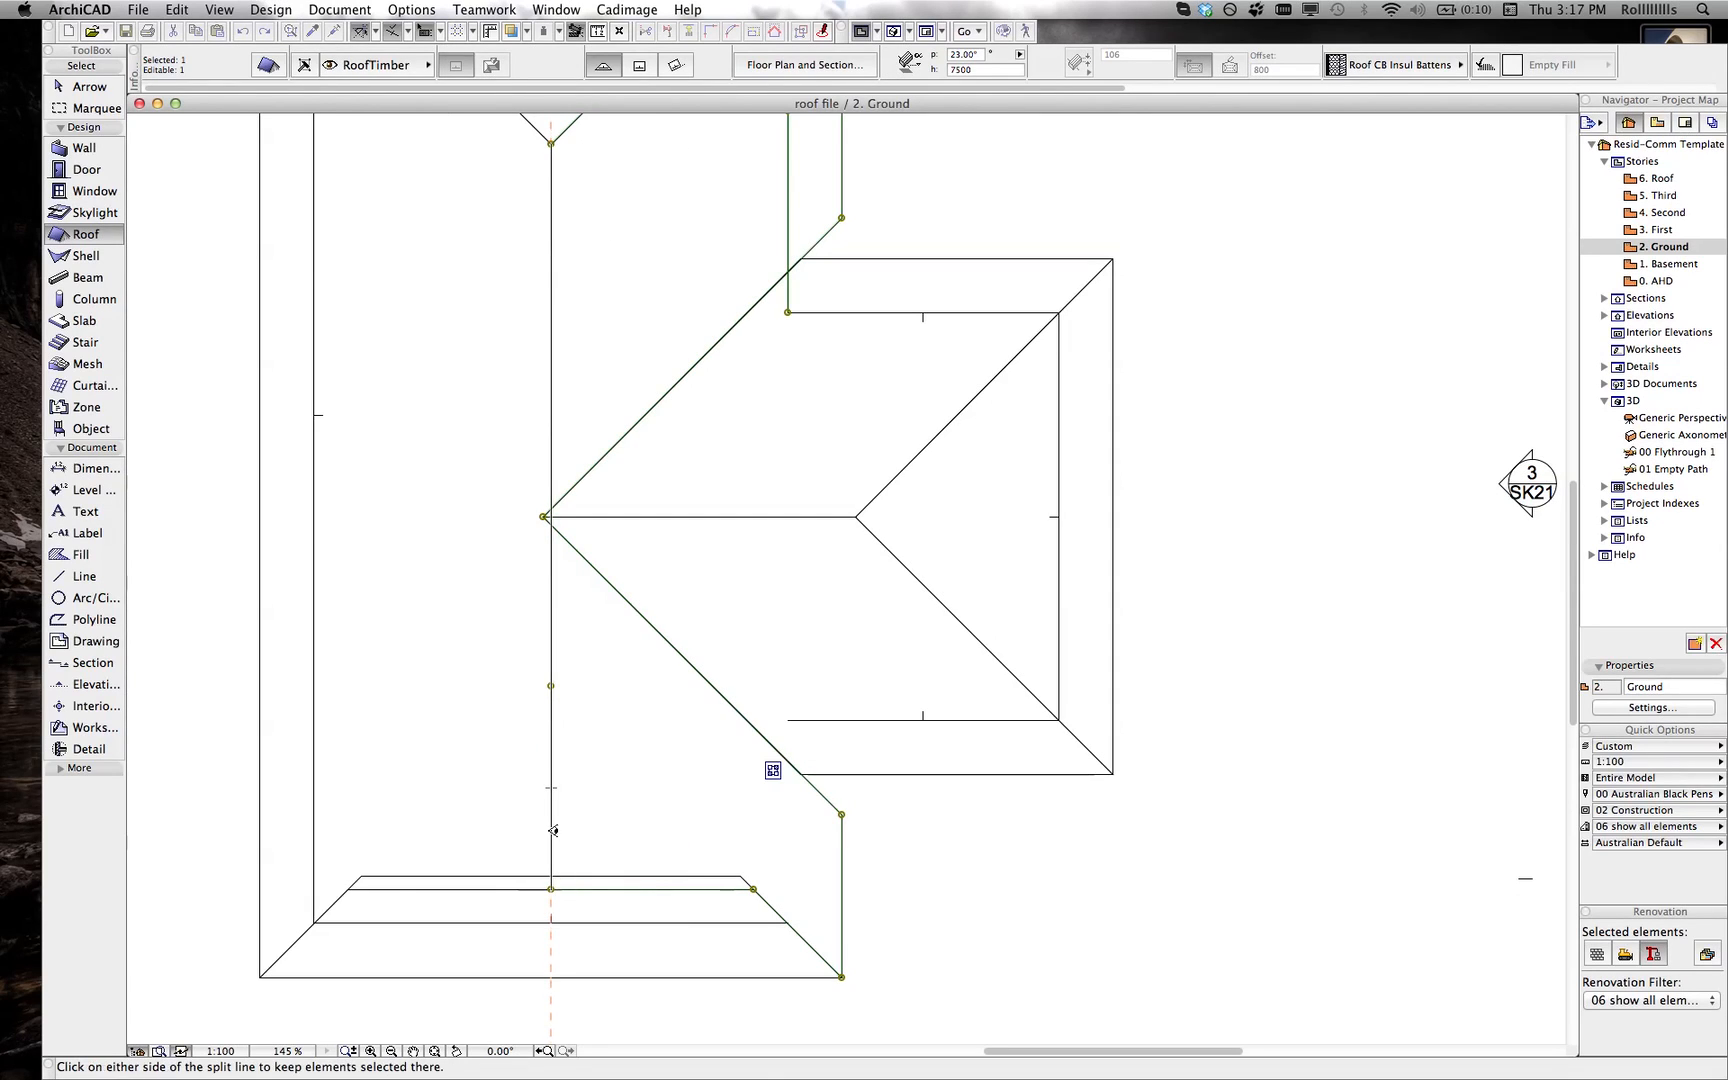
{"action": "left_click", "coordinate": [512, 519]}
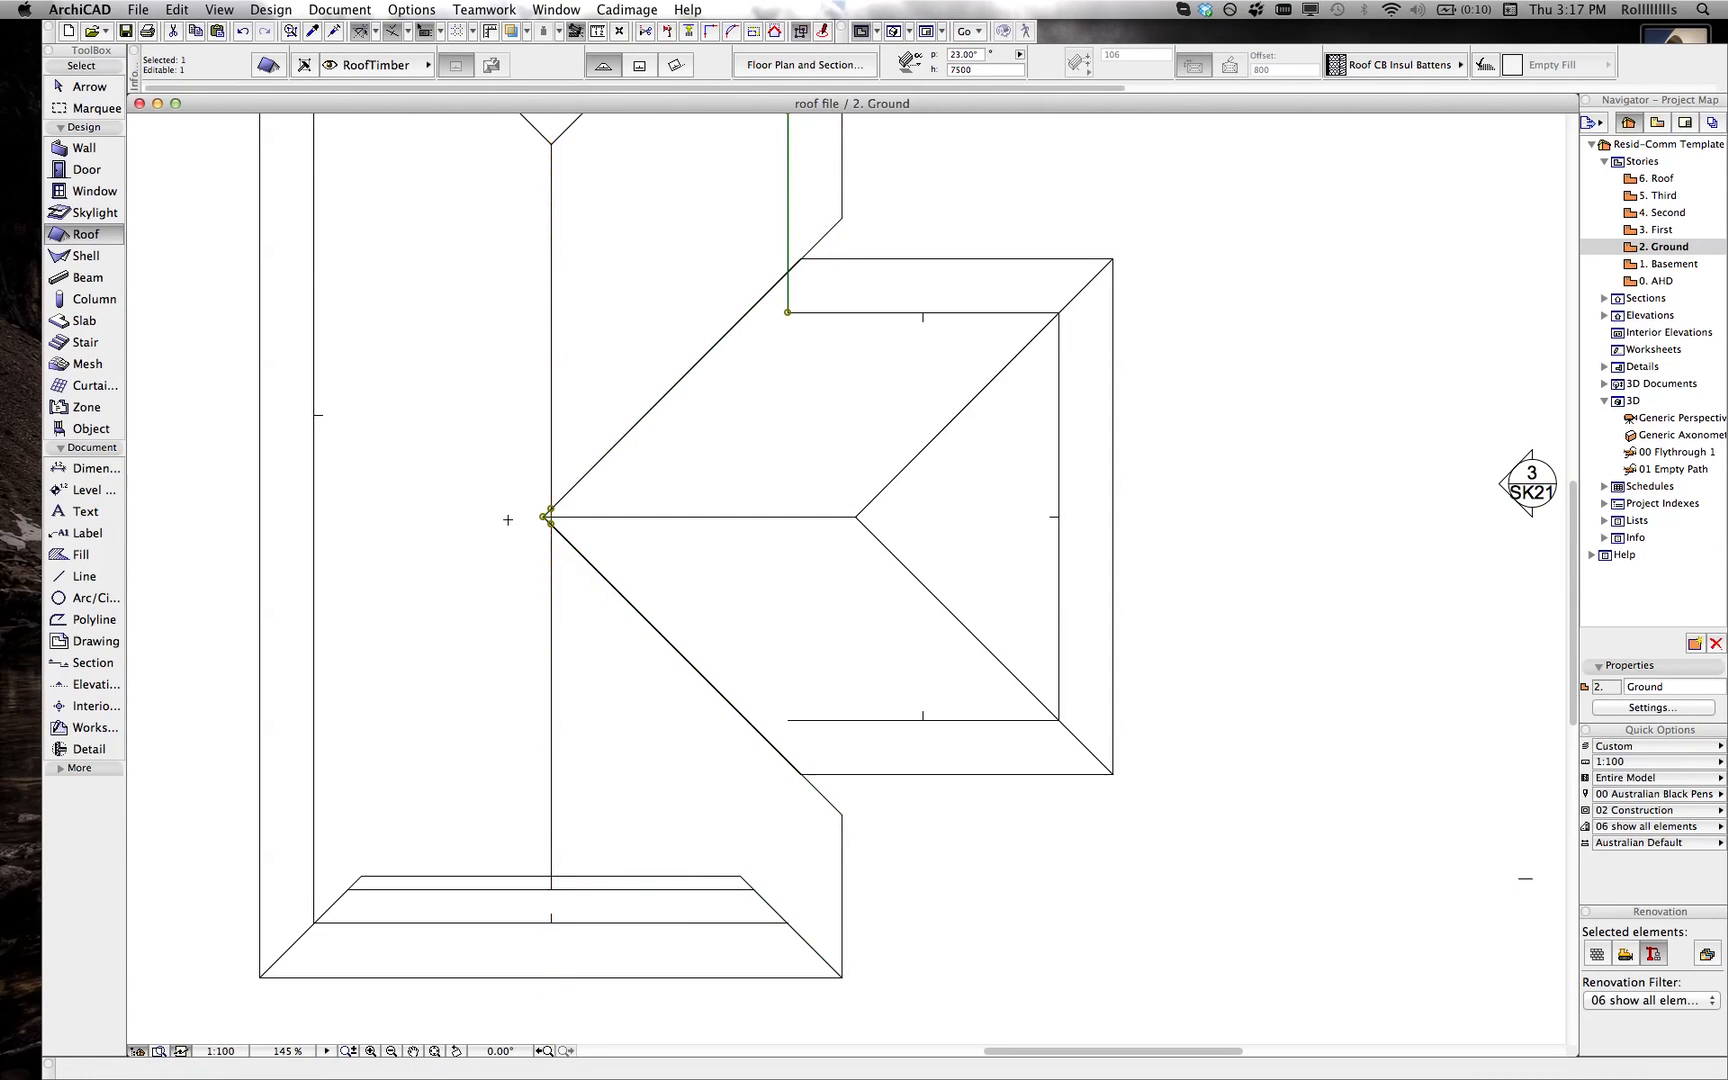
{"action": "key", "text": "Escape"}
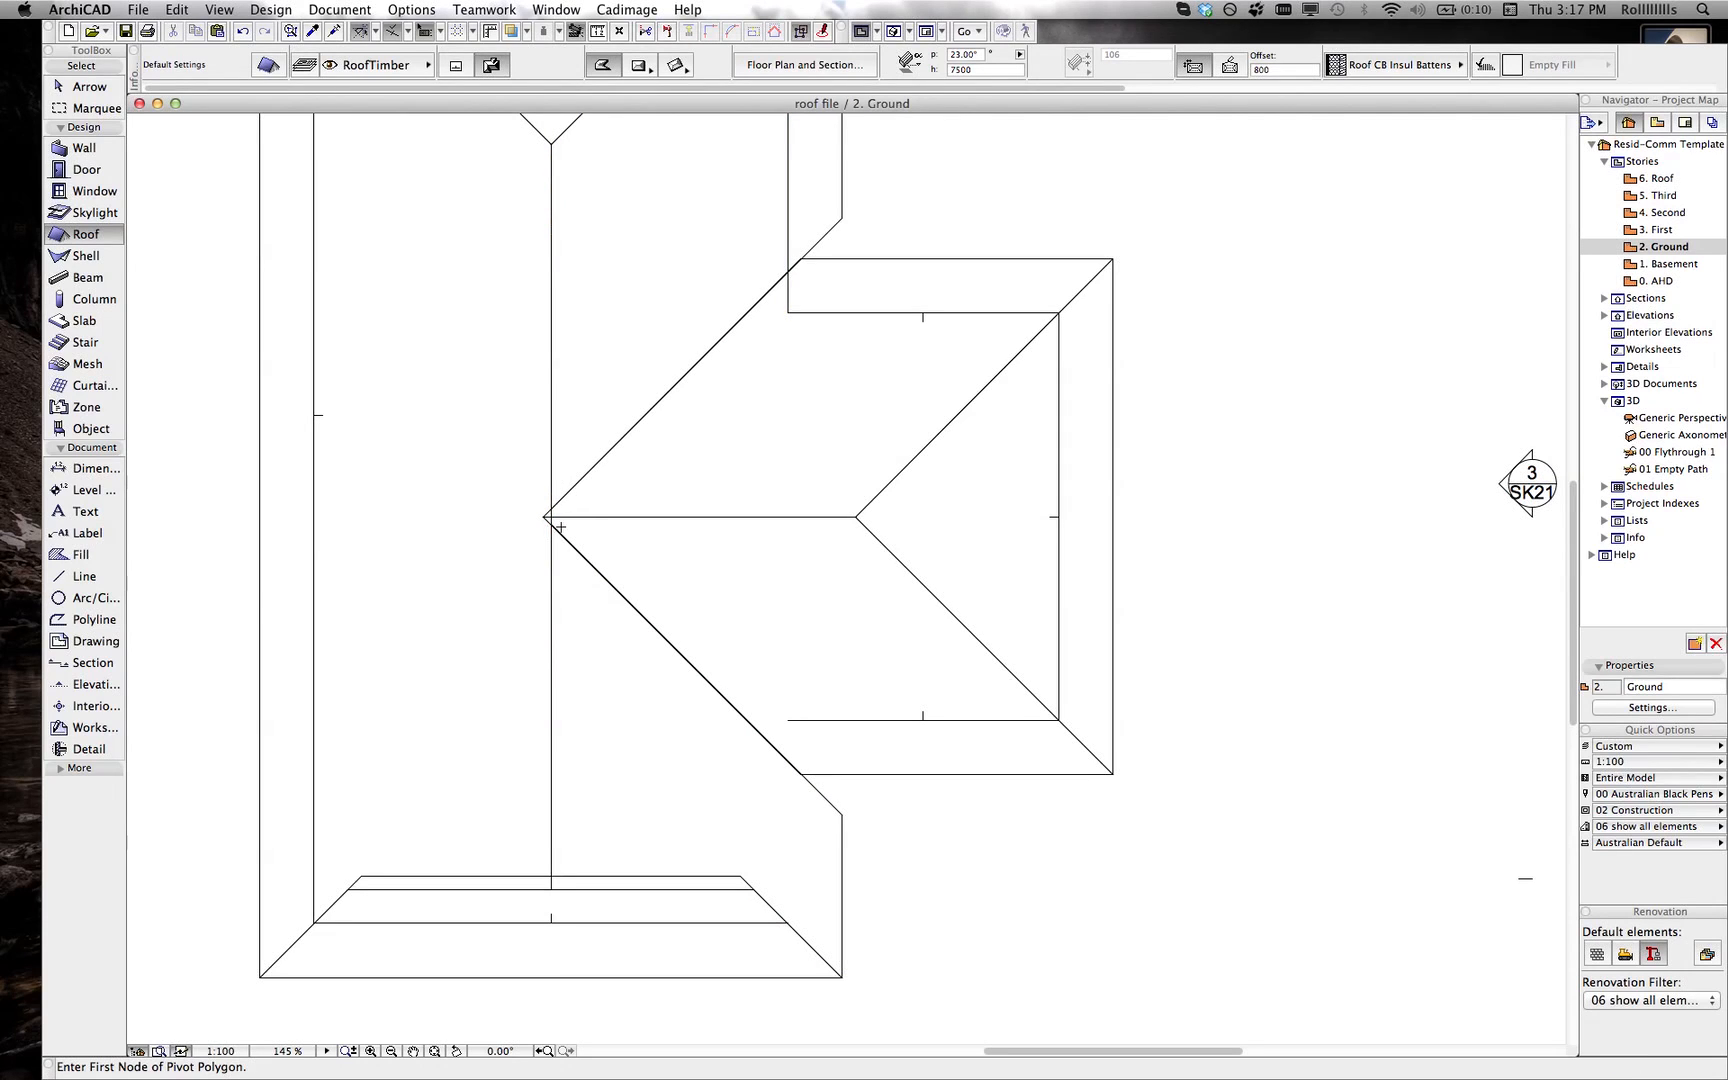
- Split the wing's upper slope at 45° from the main ridge crossing to the wing's ridge and delete the small tip triangle
{"action": "left_click", "coordinate": [764, 455]}
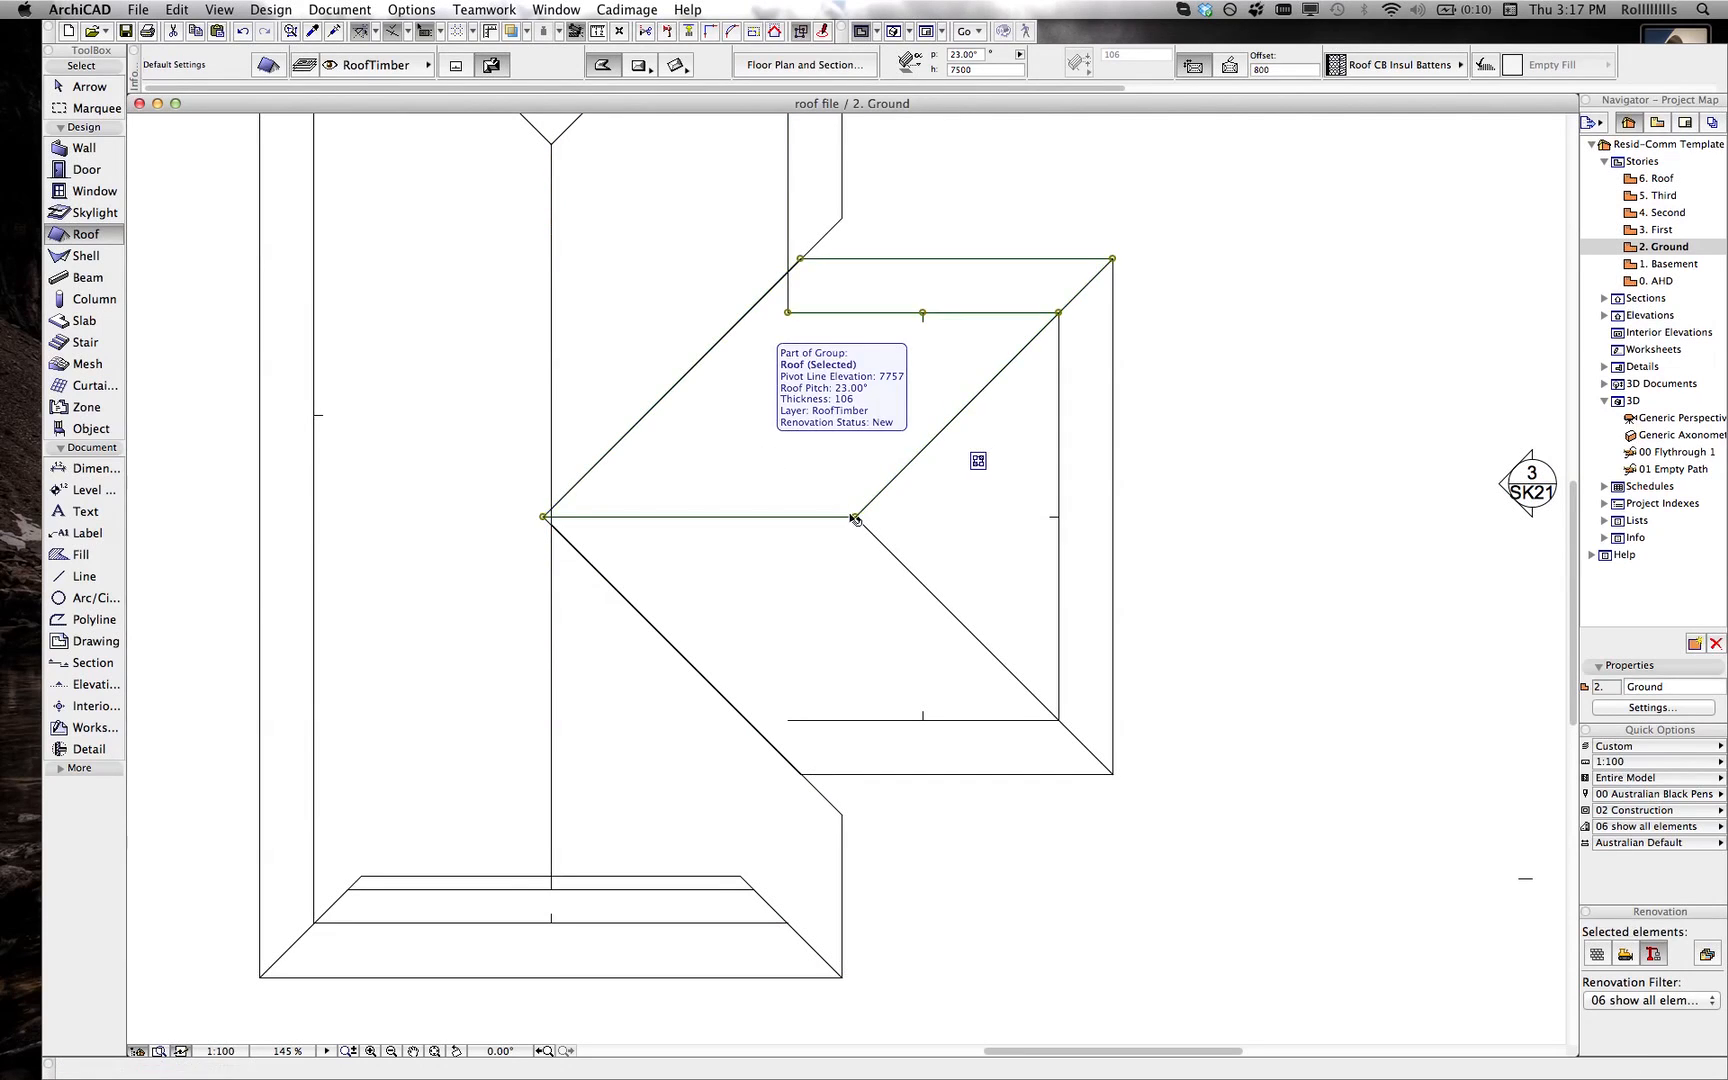
{"action": "left_click", "coordinate": [826, 590], "text": "shift"}
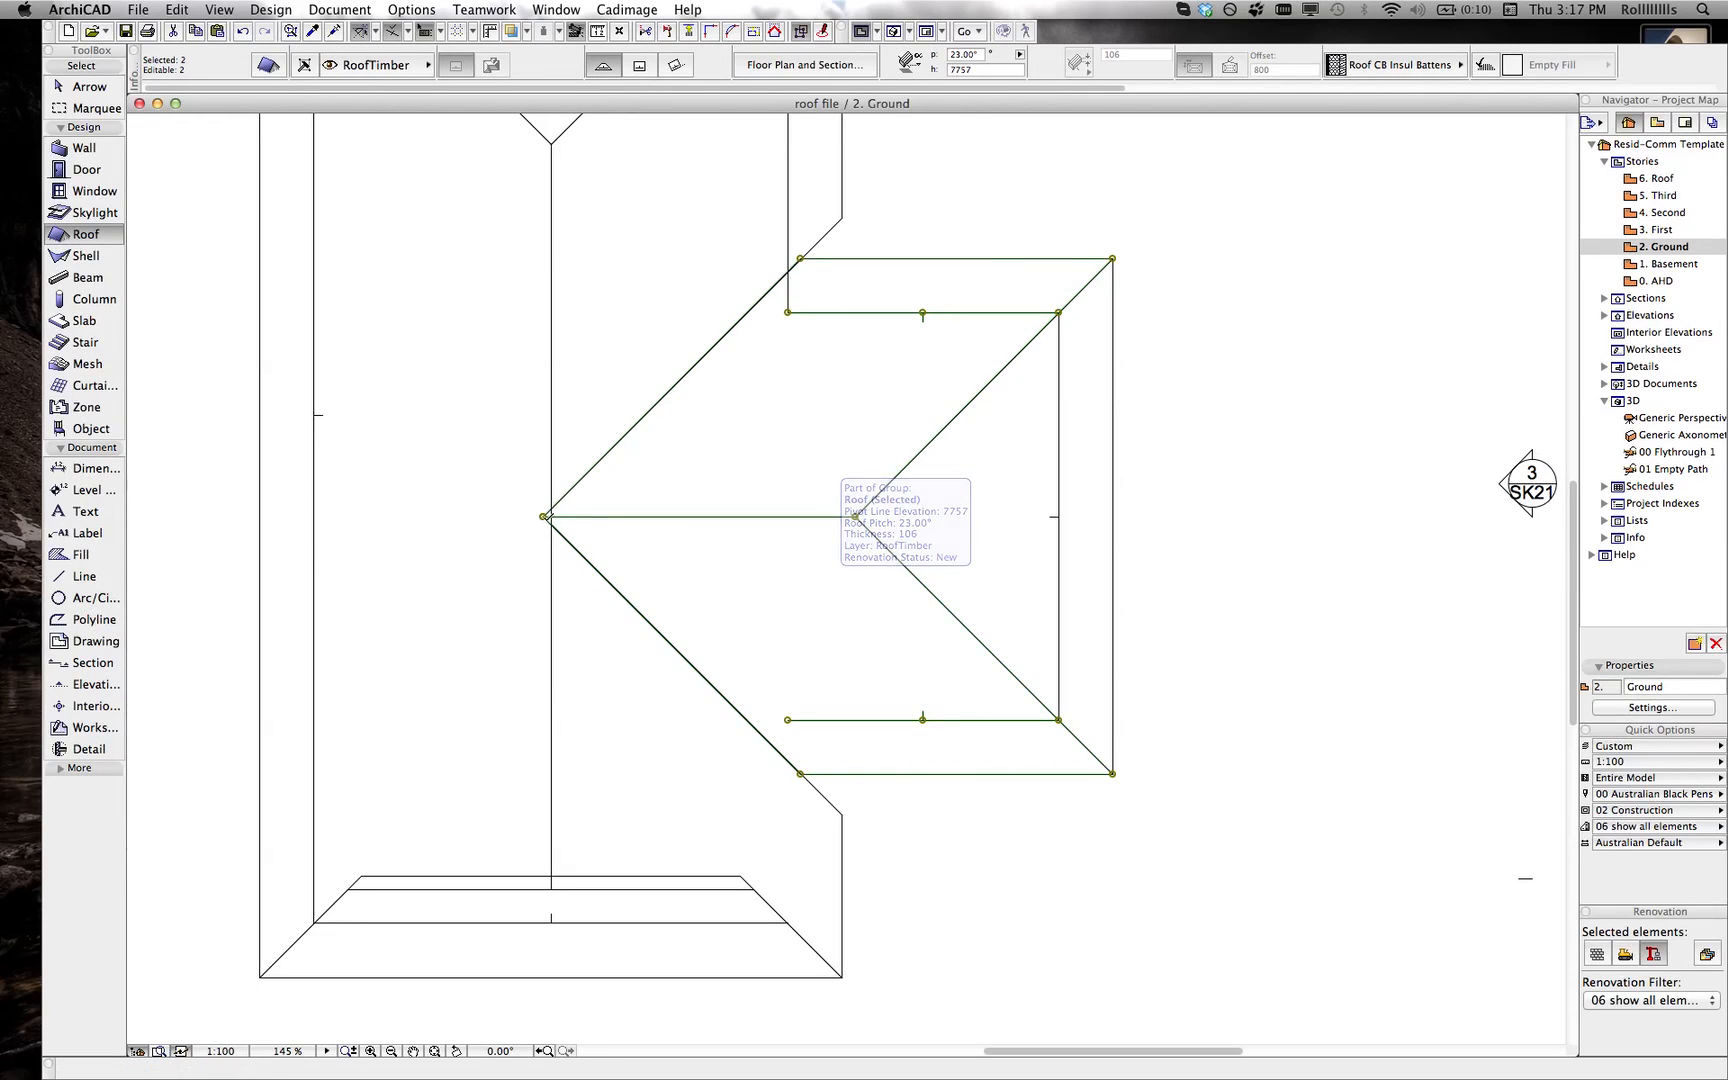
{"action": "scroll", "coordinate": [550, 520], "scroll_direction": "up", "scroll_amount": 6}
{"action": "scroll", "coordinate": [545, 520], "scroll_direction": "up", "scroll_amount": 1}
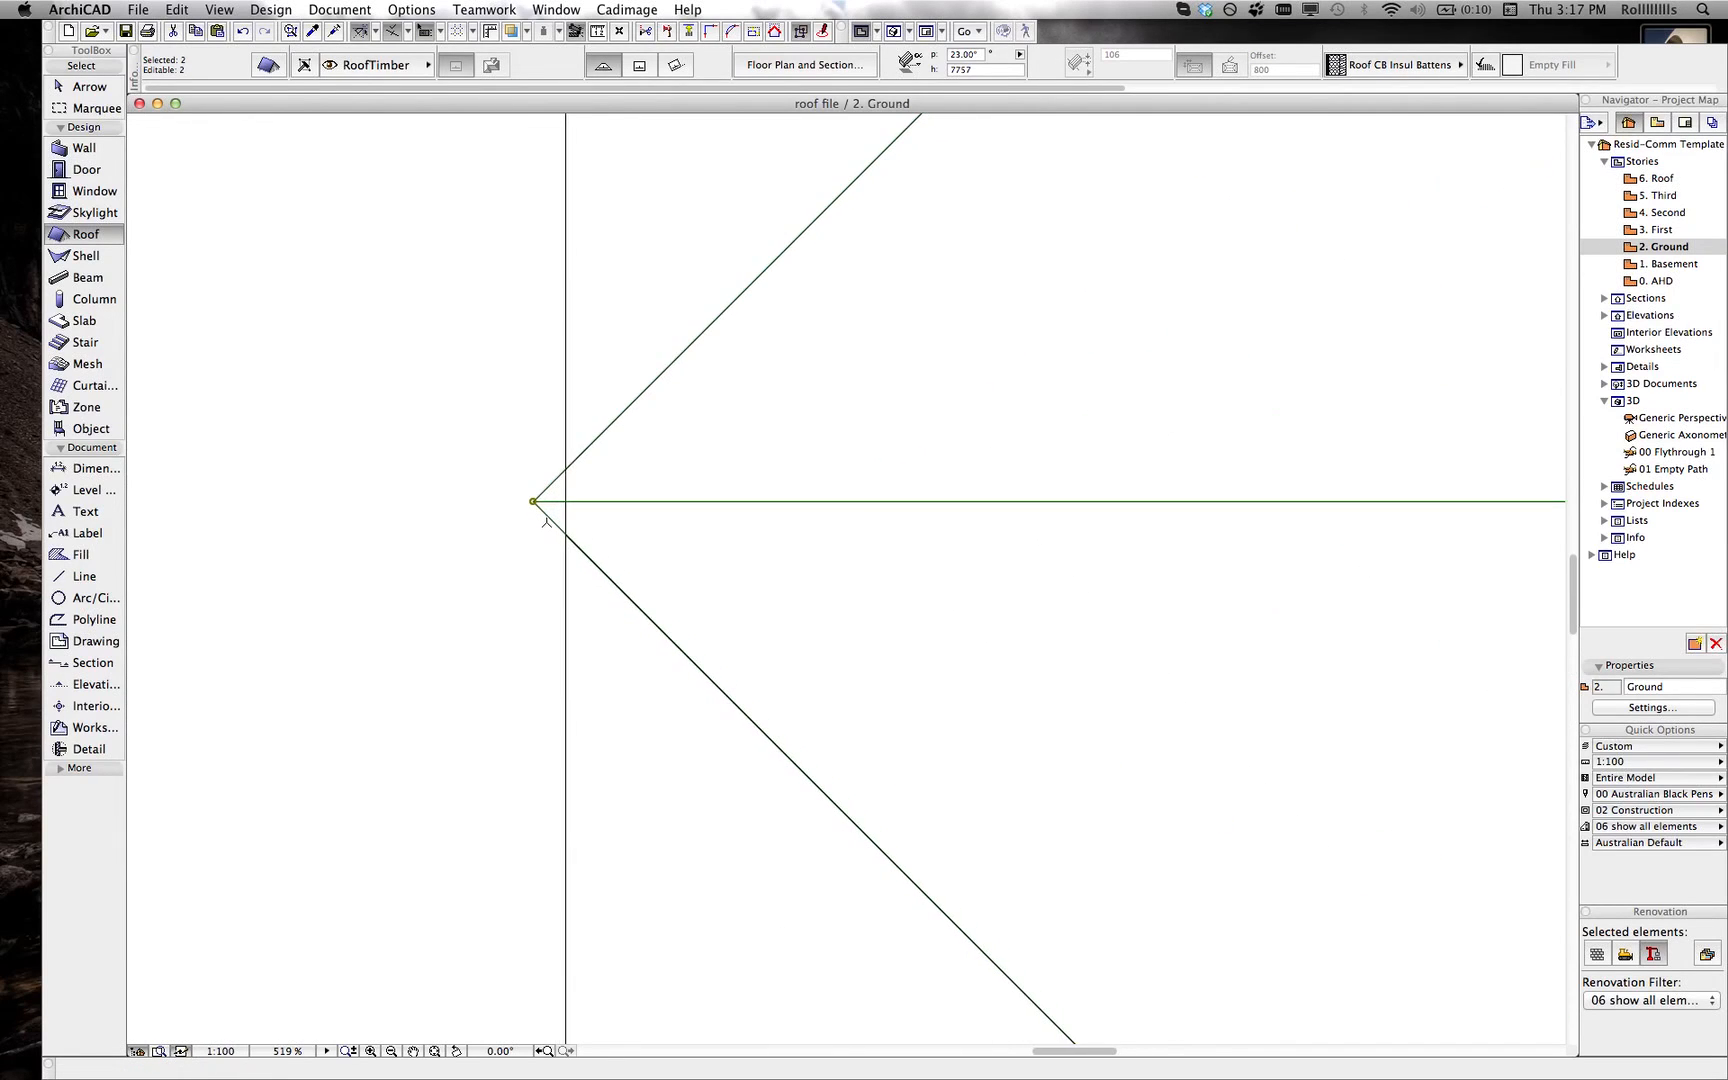
{"action": "key", "text": "Escape"}
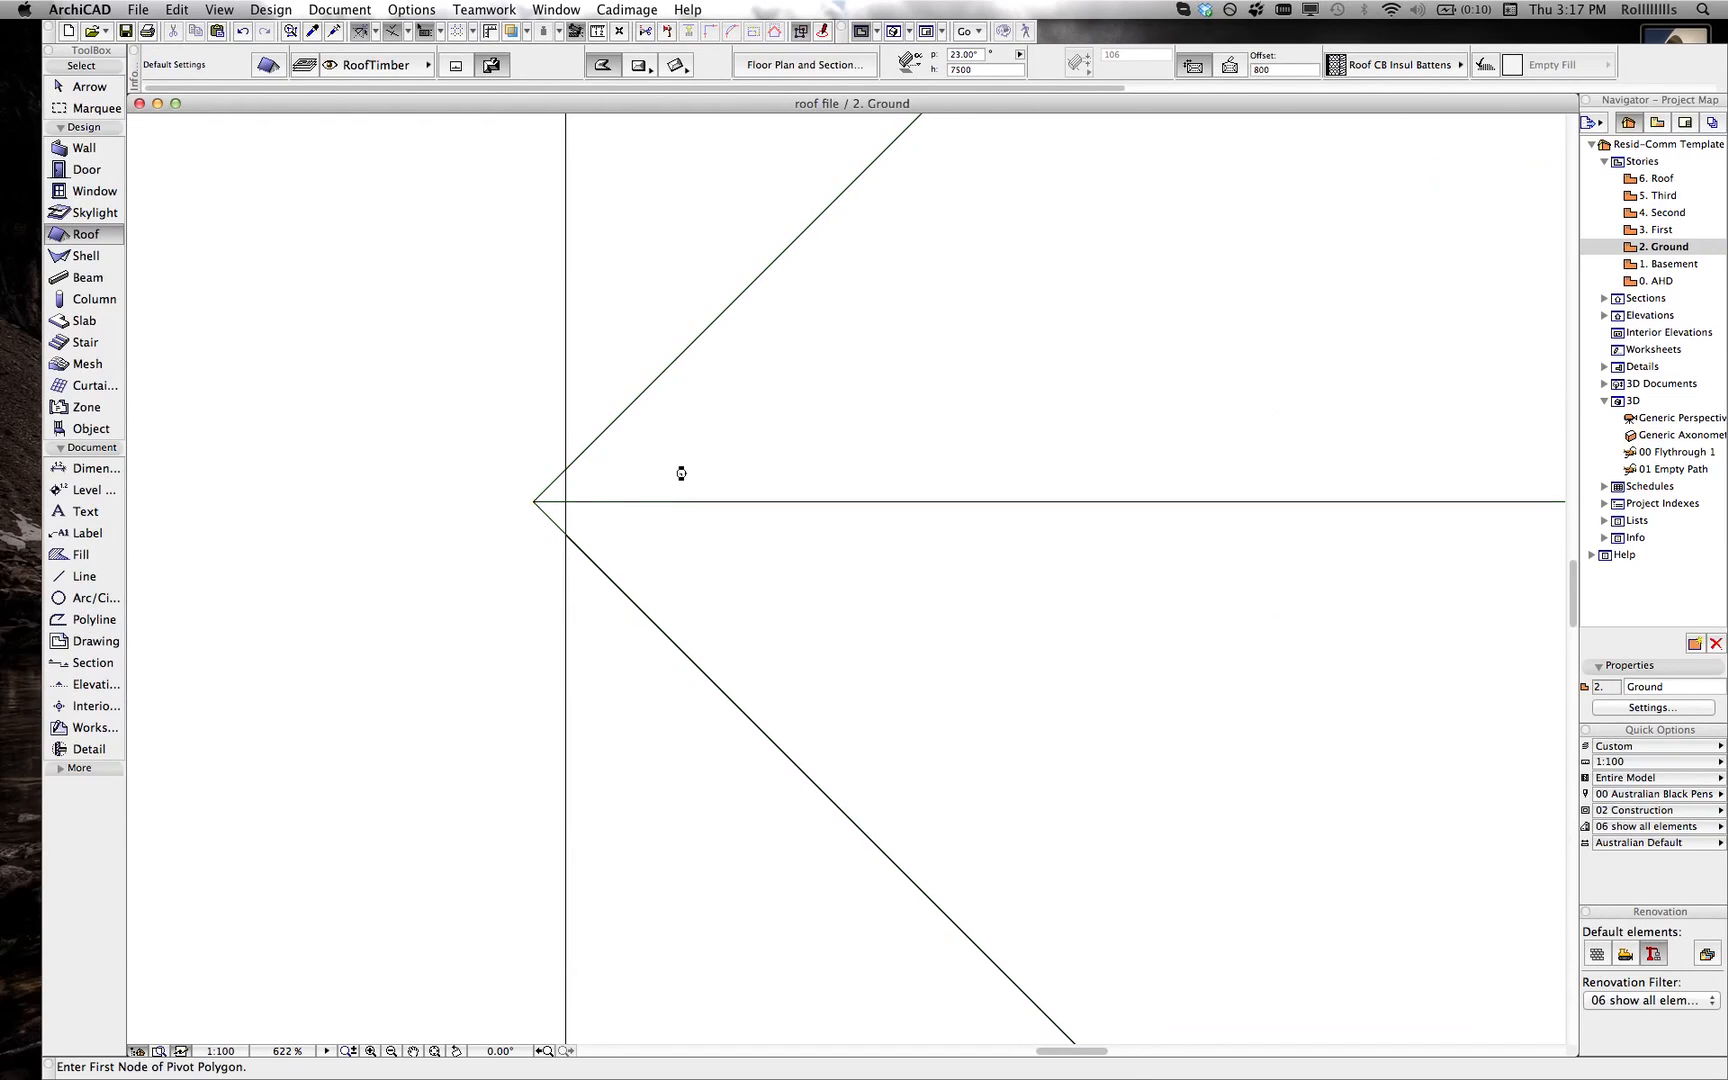
{"action": "left_click", "coordinate": [729, 440], "text": "shift"}
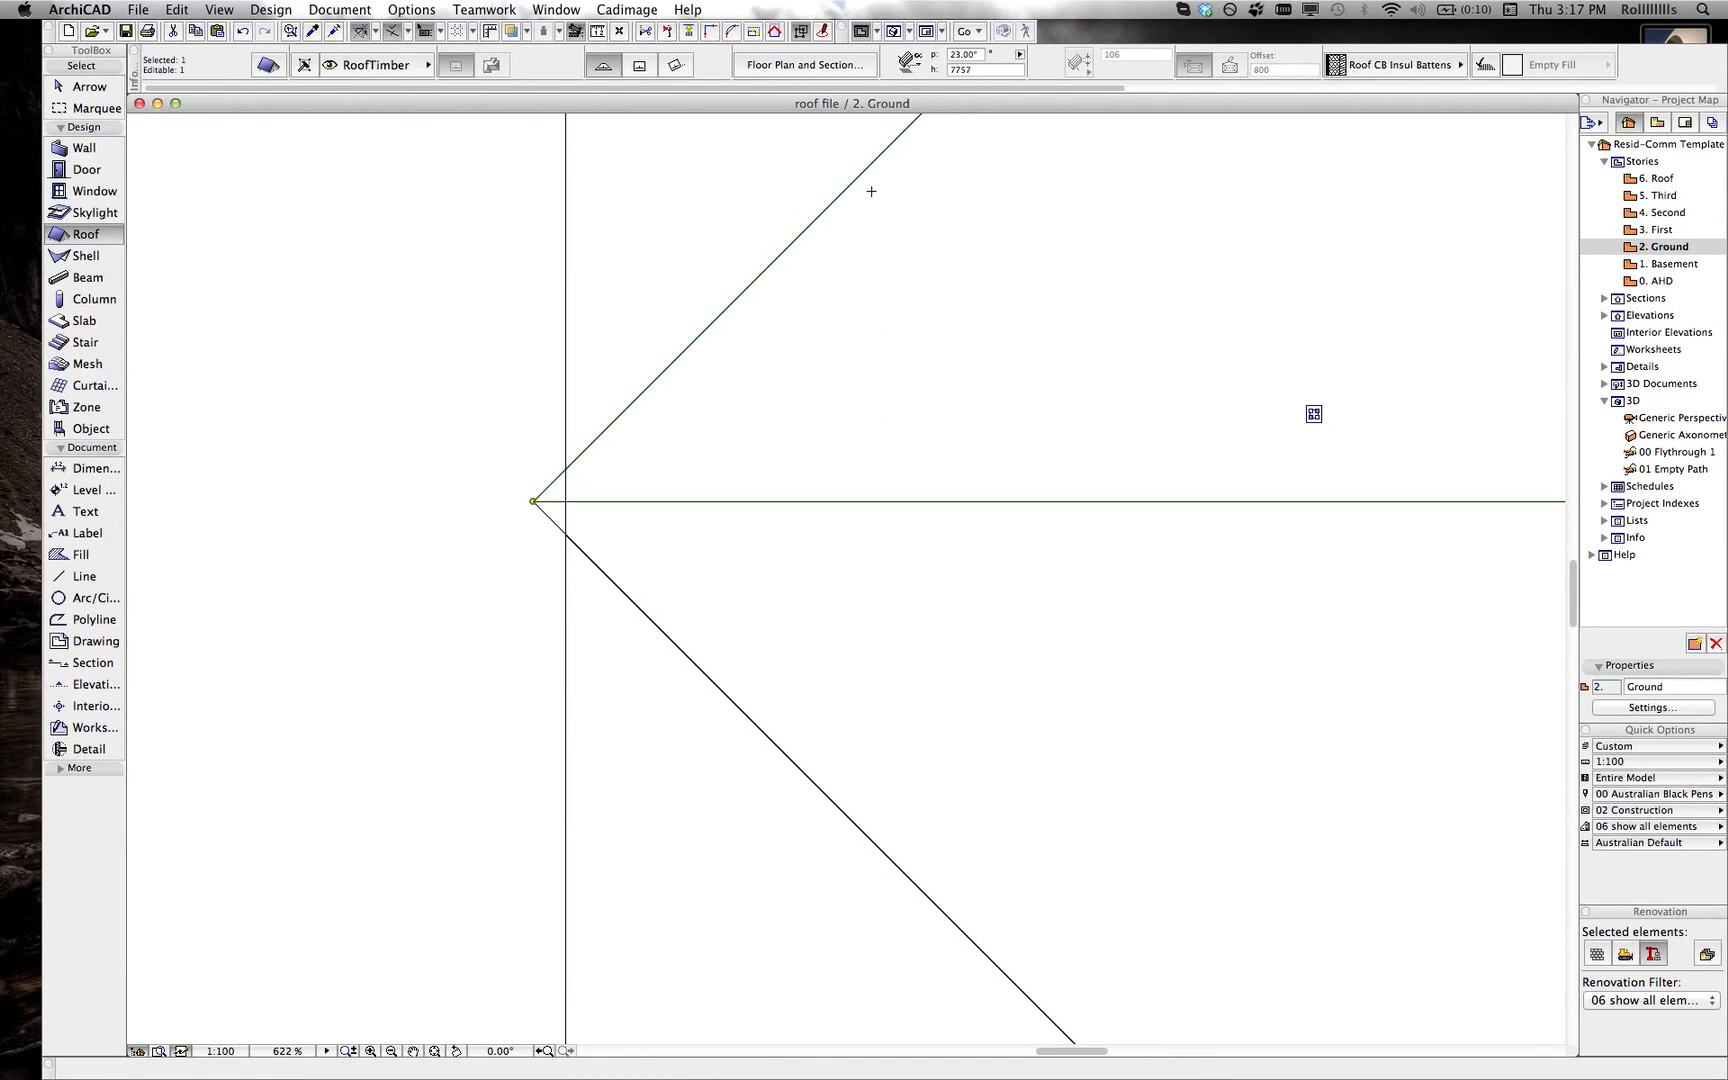
{"action": "left_click", "coordinate": [667, 31]}
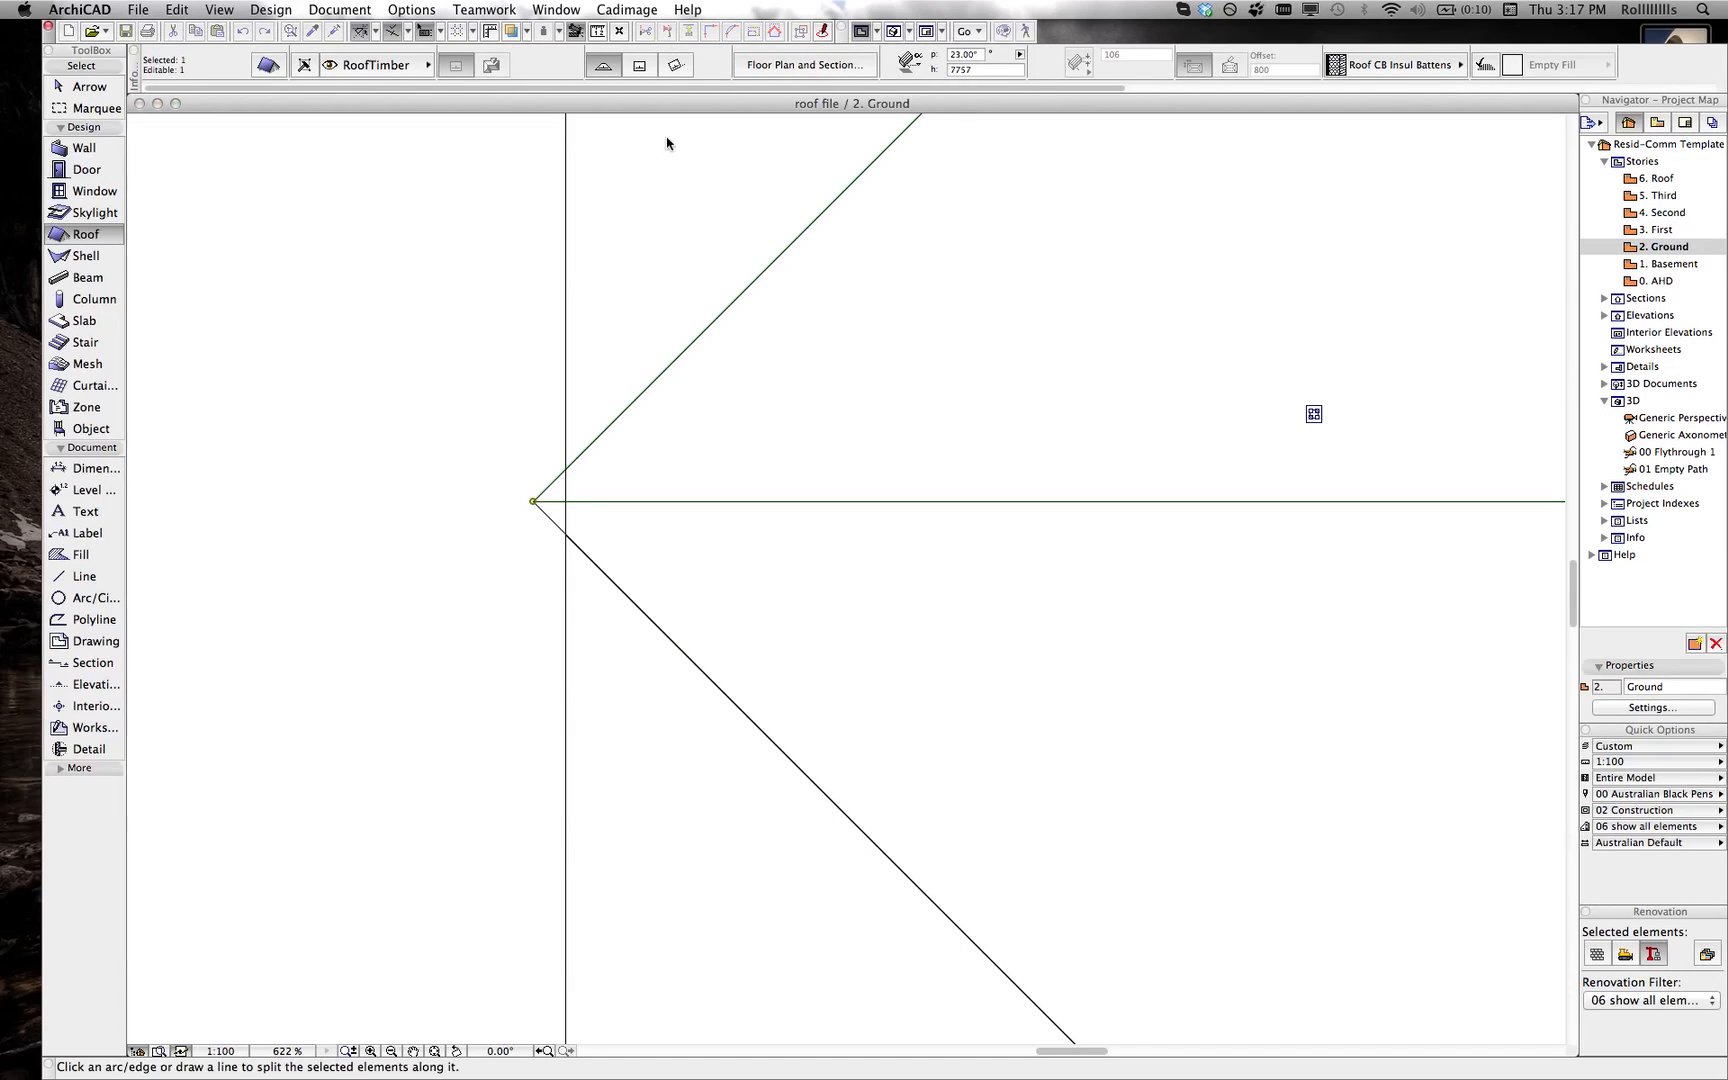
{"action": "left_click", "coordinate": [567, 467]}
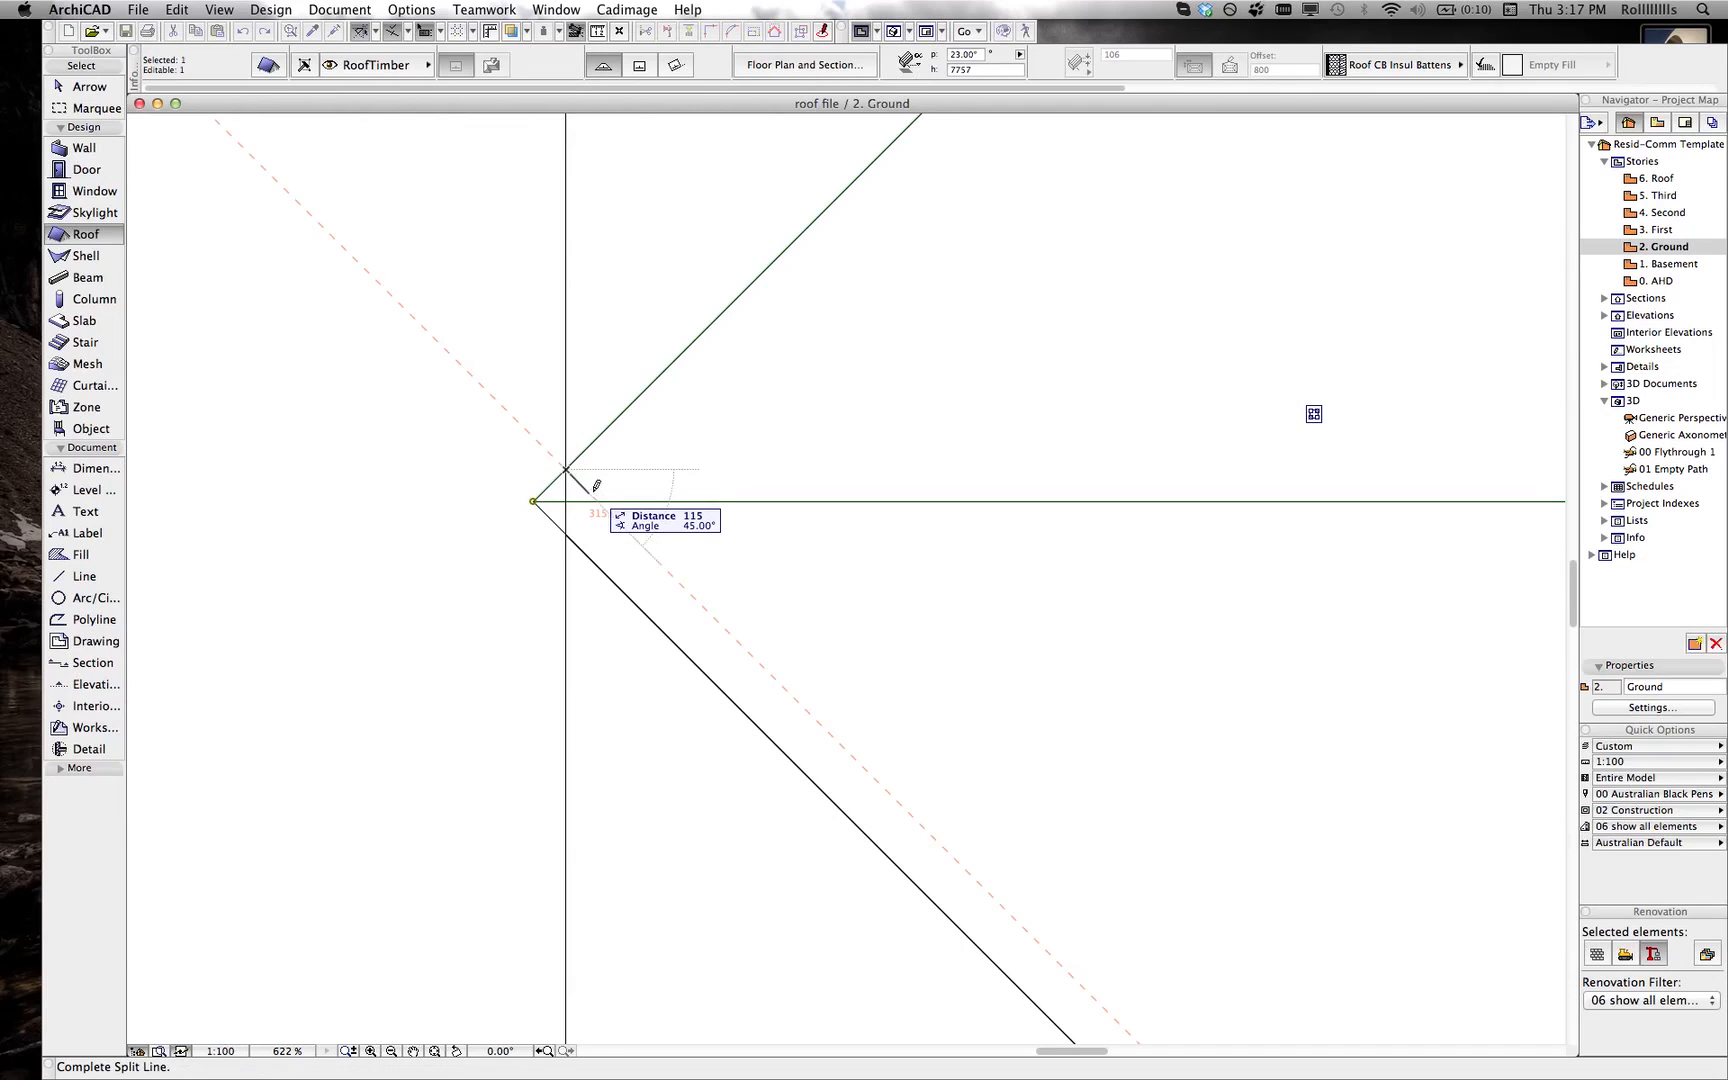
{"action": "left_click", "coordinate": [603, 500]}
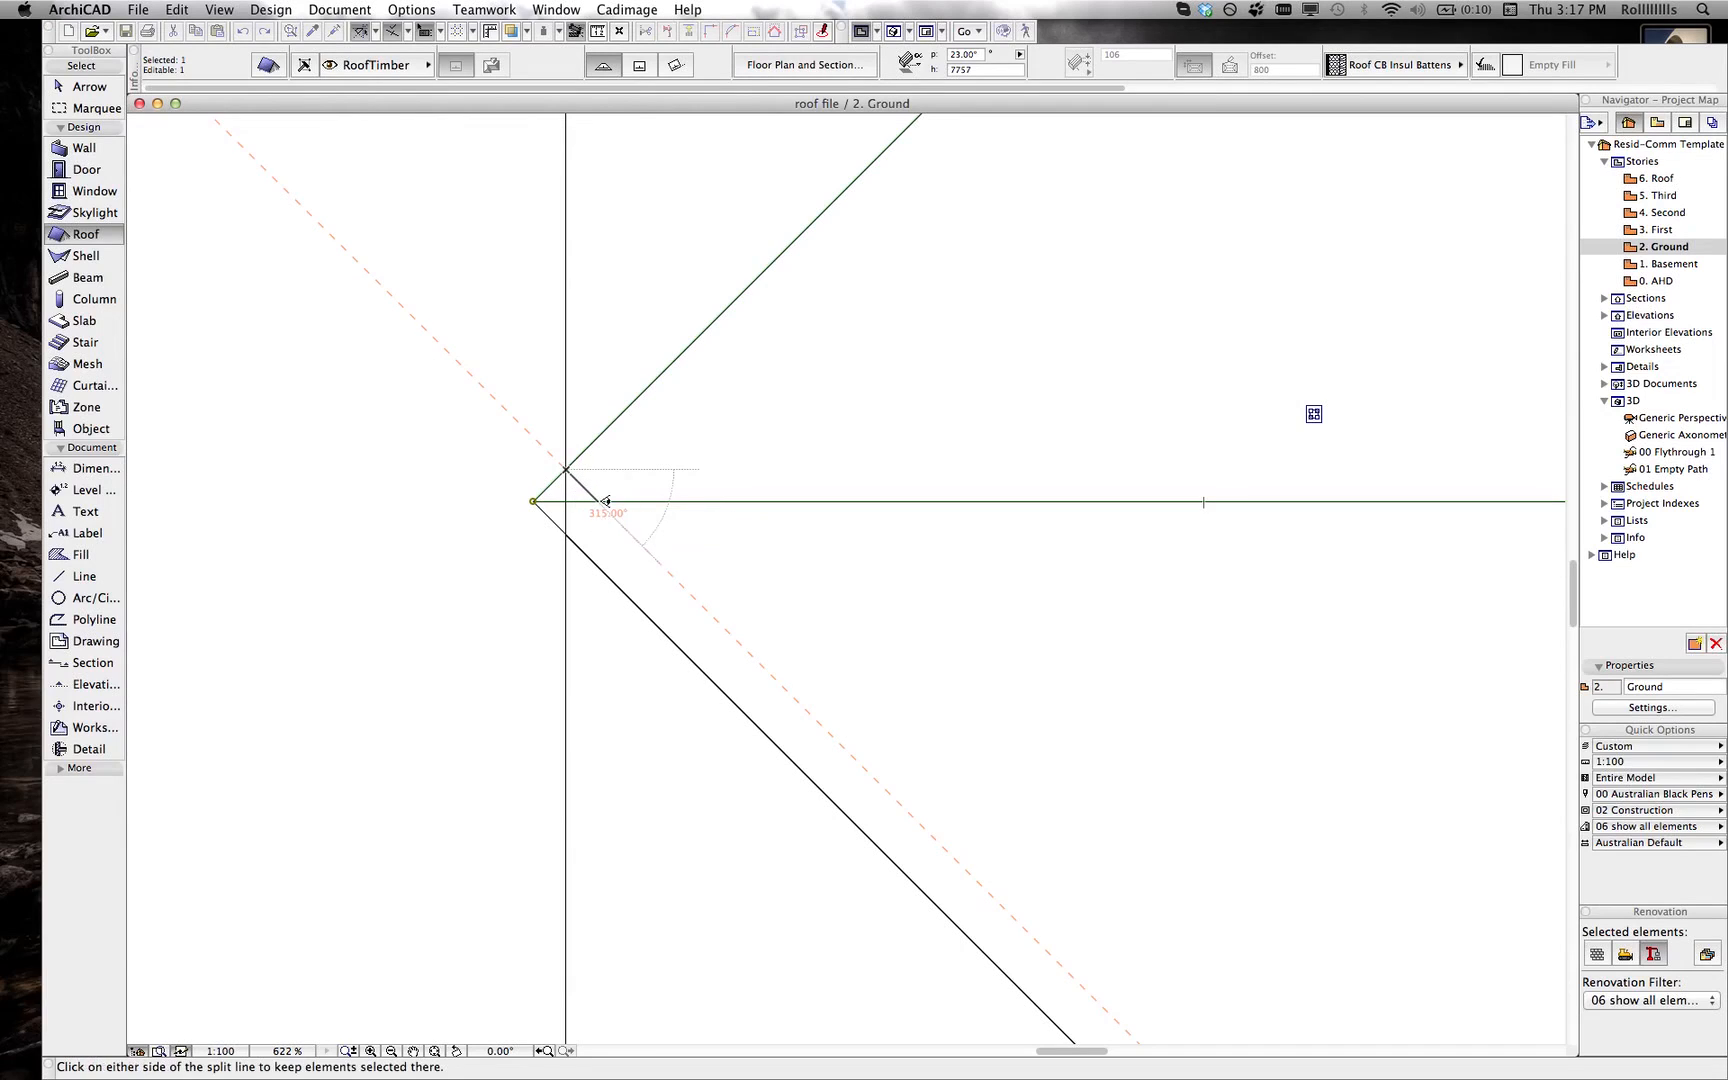
{"action": "left_click", "coordinate": [500, 498]}
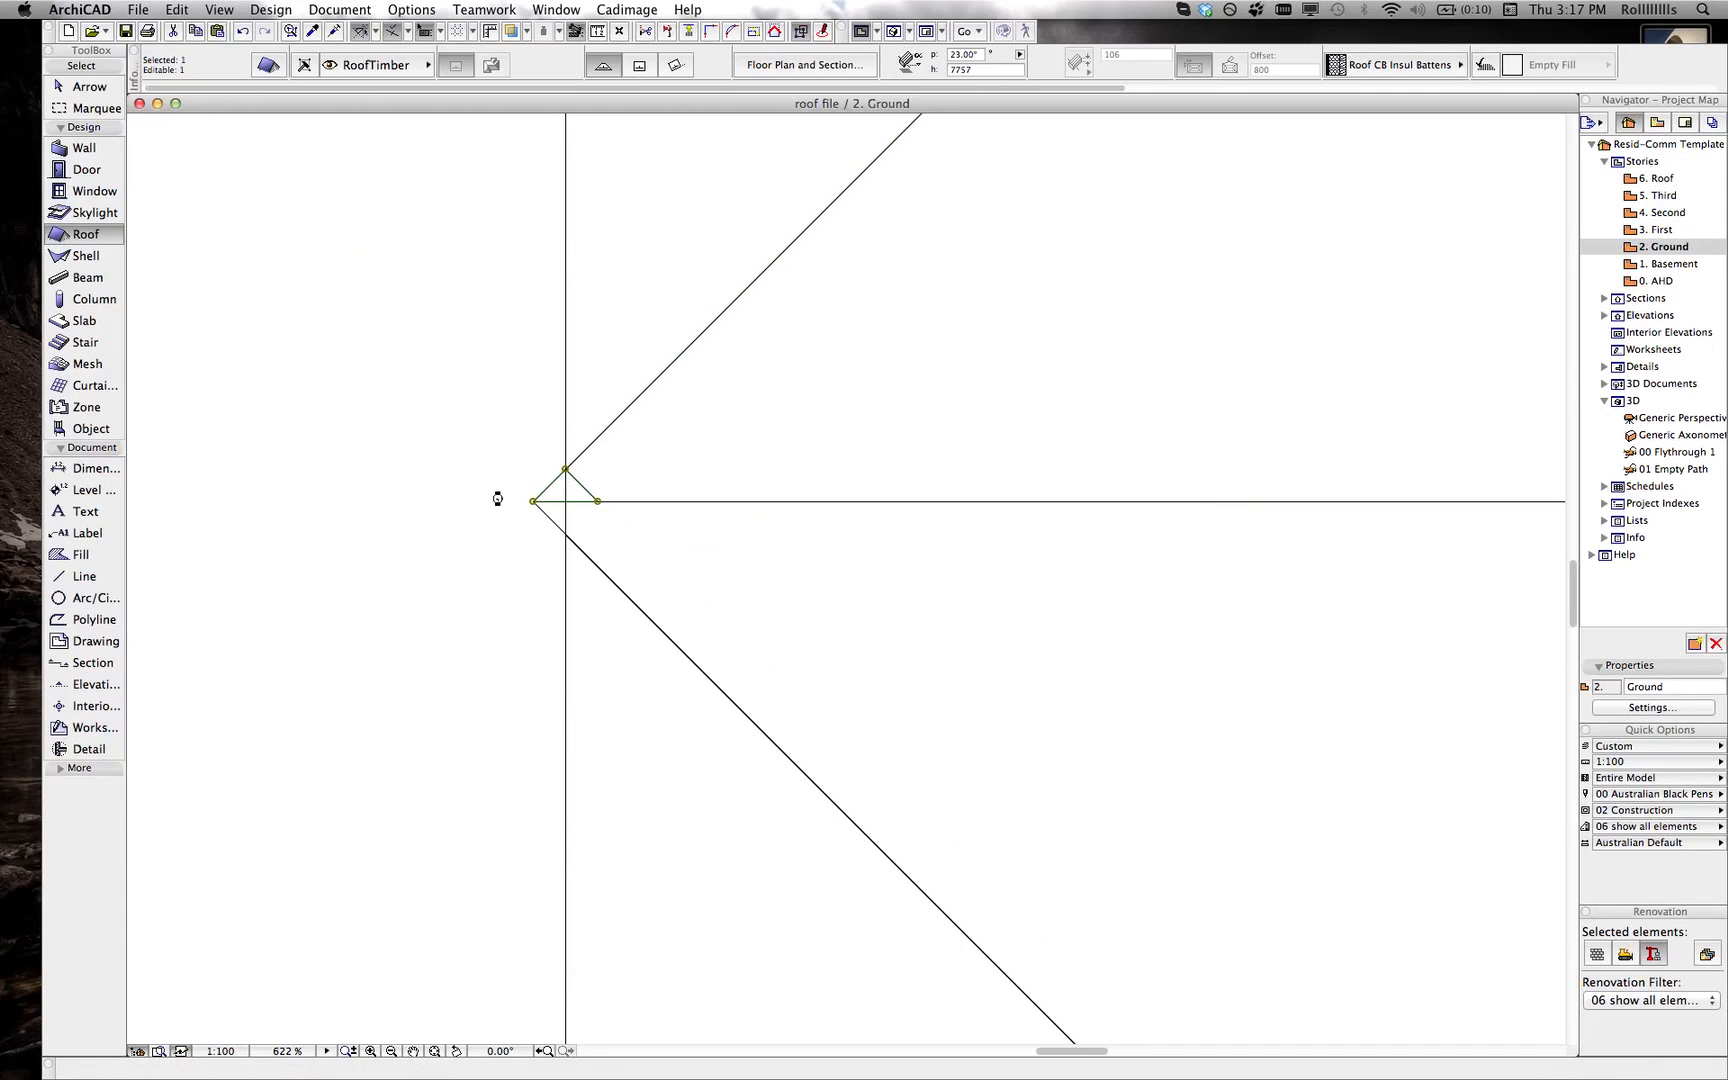
{"action": "key", "text": "Escape"}
- Split the wing's lower slope at 45° from the main ridge crossing to the wing's ridge and delete the small tip triangle
{"action": "left_click", "coordinate": [765, 561], "text": "shift"}
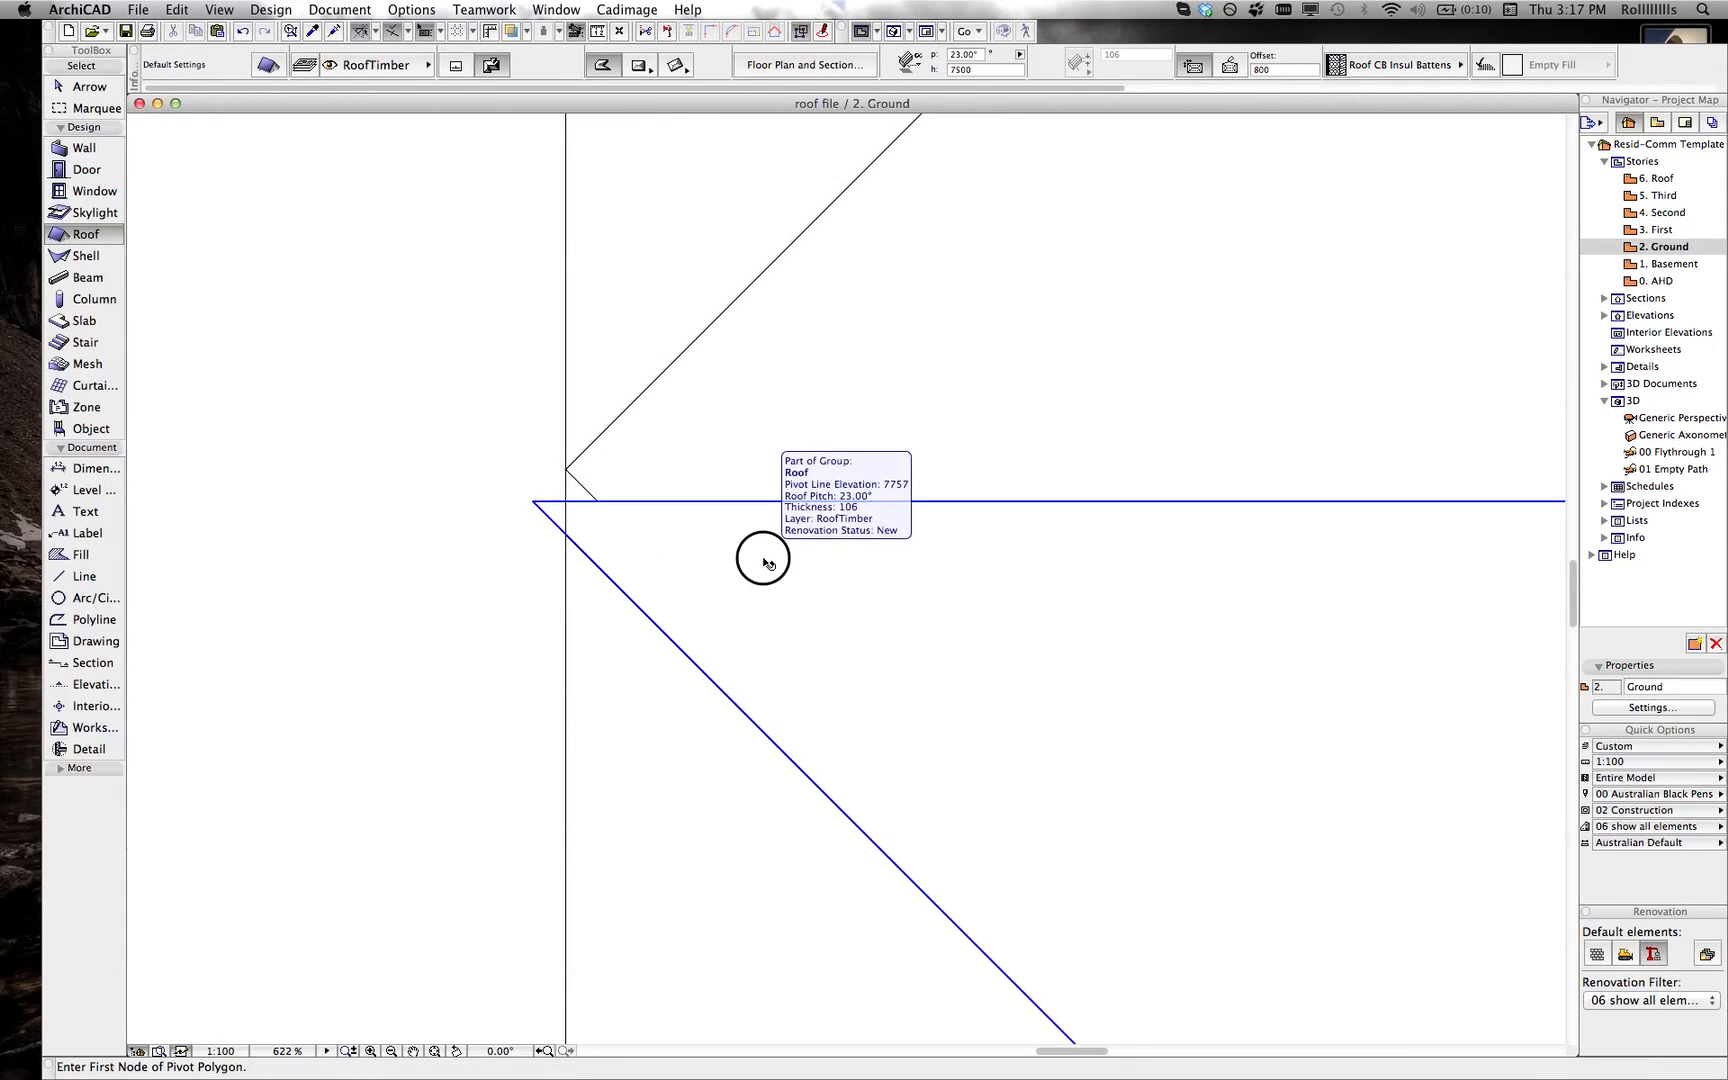
{"action": "left_click", "coordinate": [675, 37]}
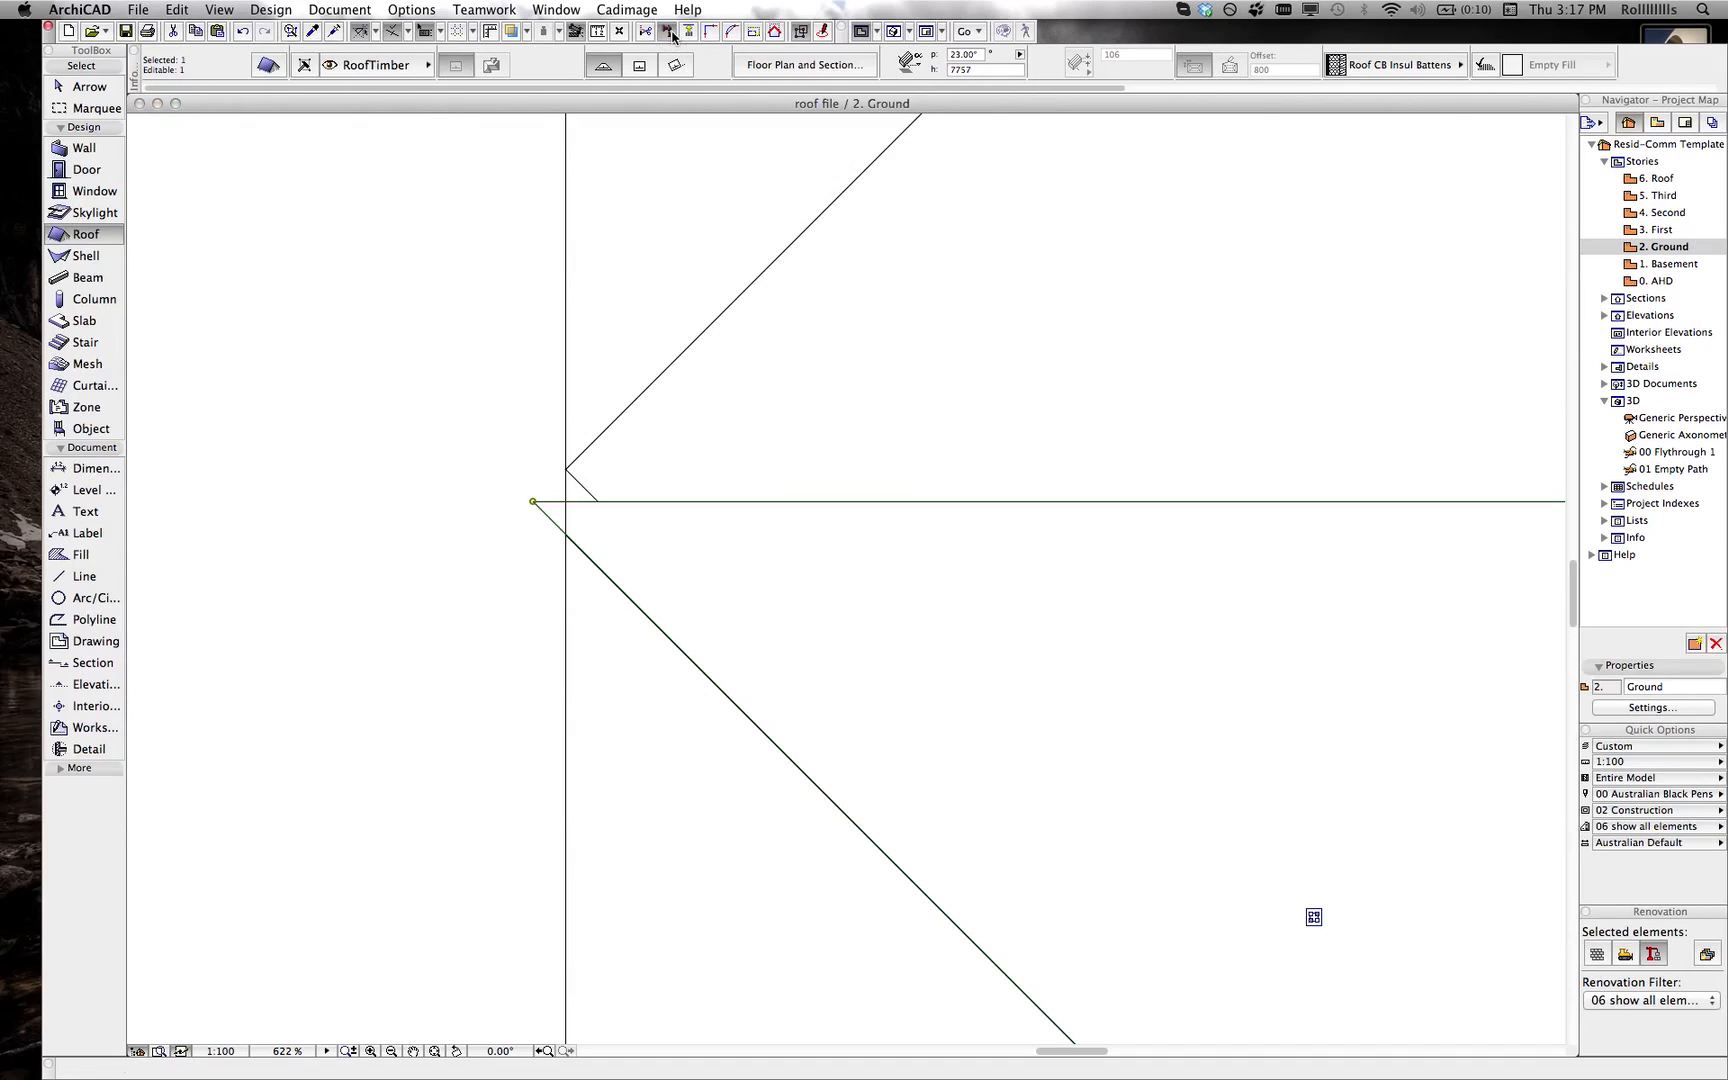
{"action": "left_click", "coordinate": [566, 534]}
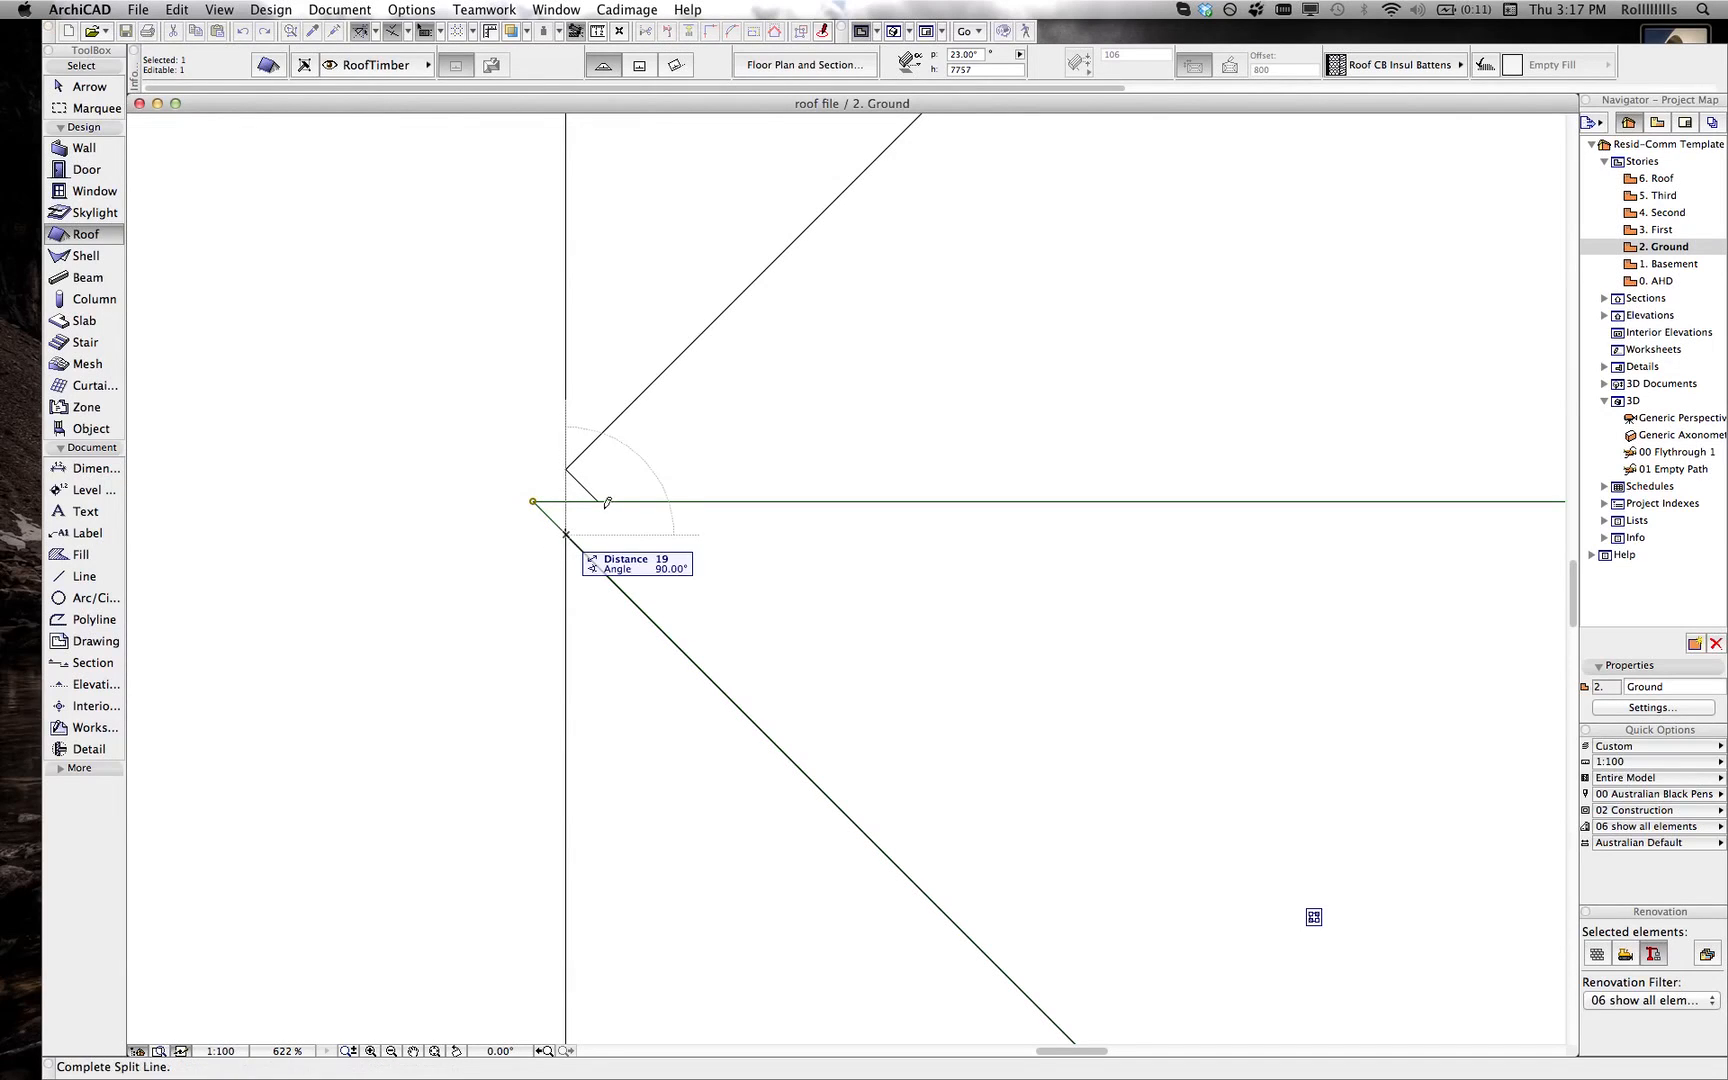
{"action": "left_click", "coordinate": [603, 498]}
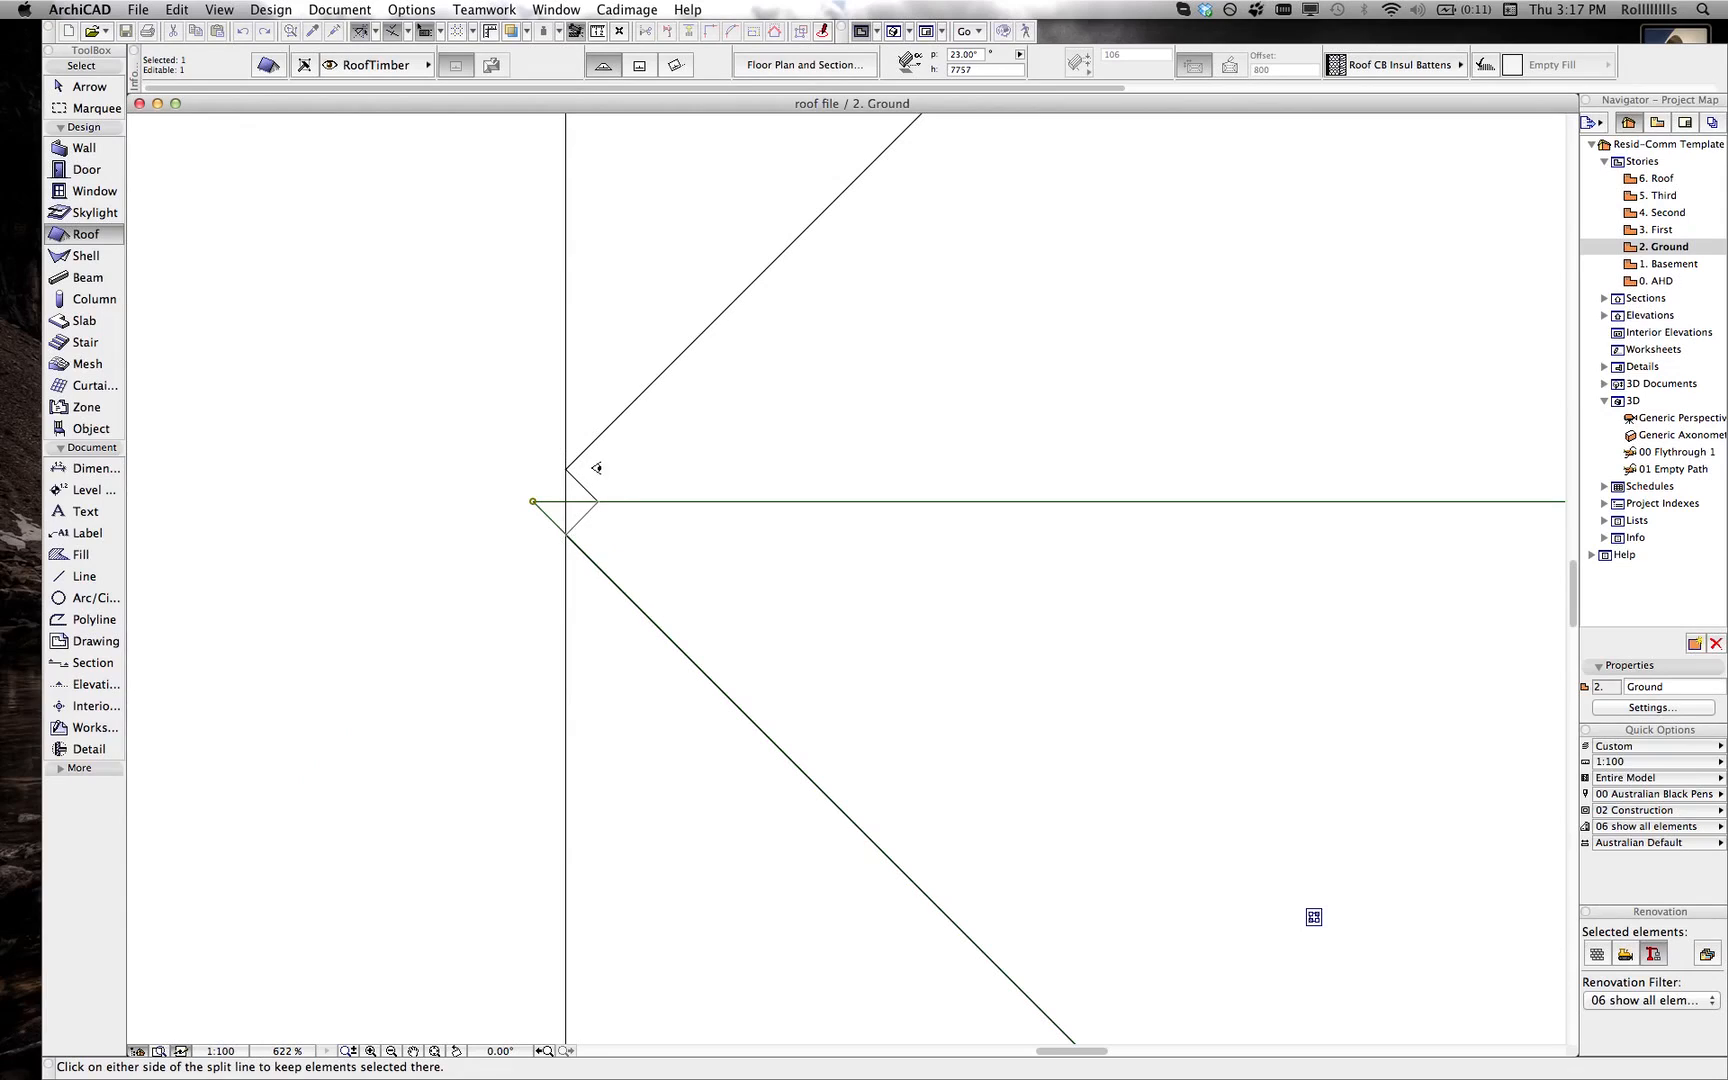
{"action": "left_click", "coordinate": [466, 503]}
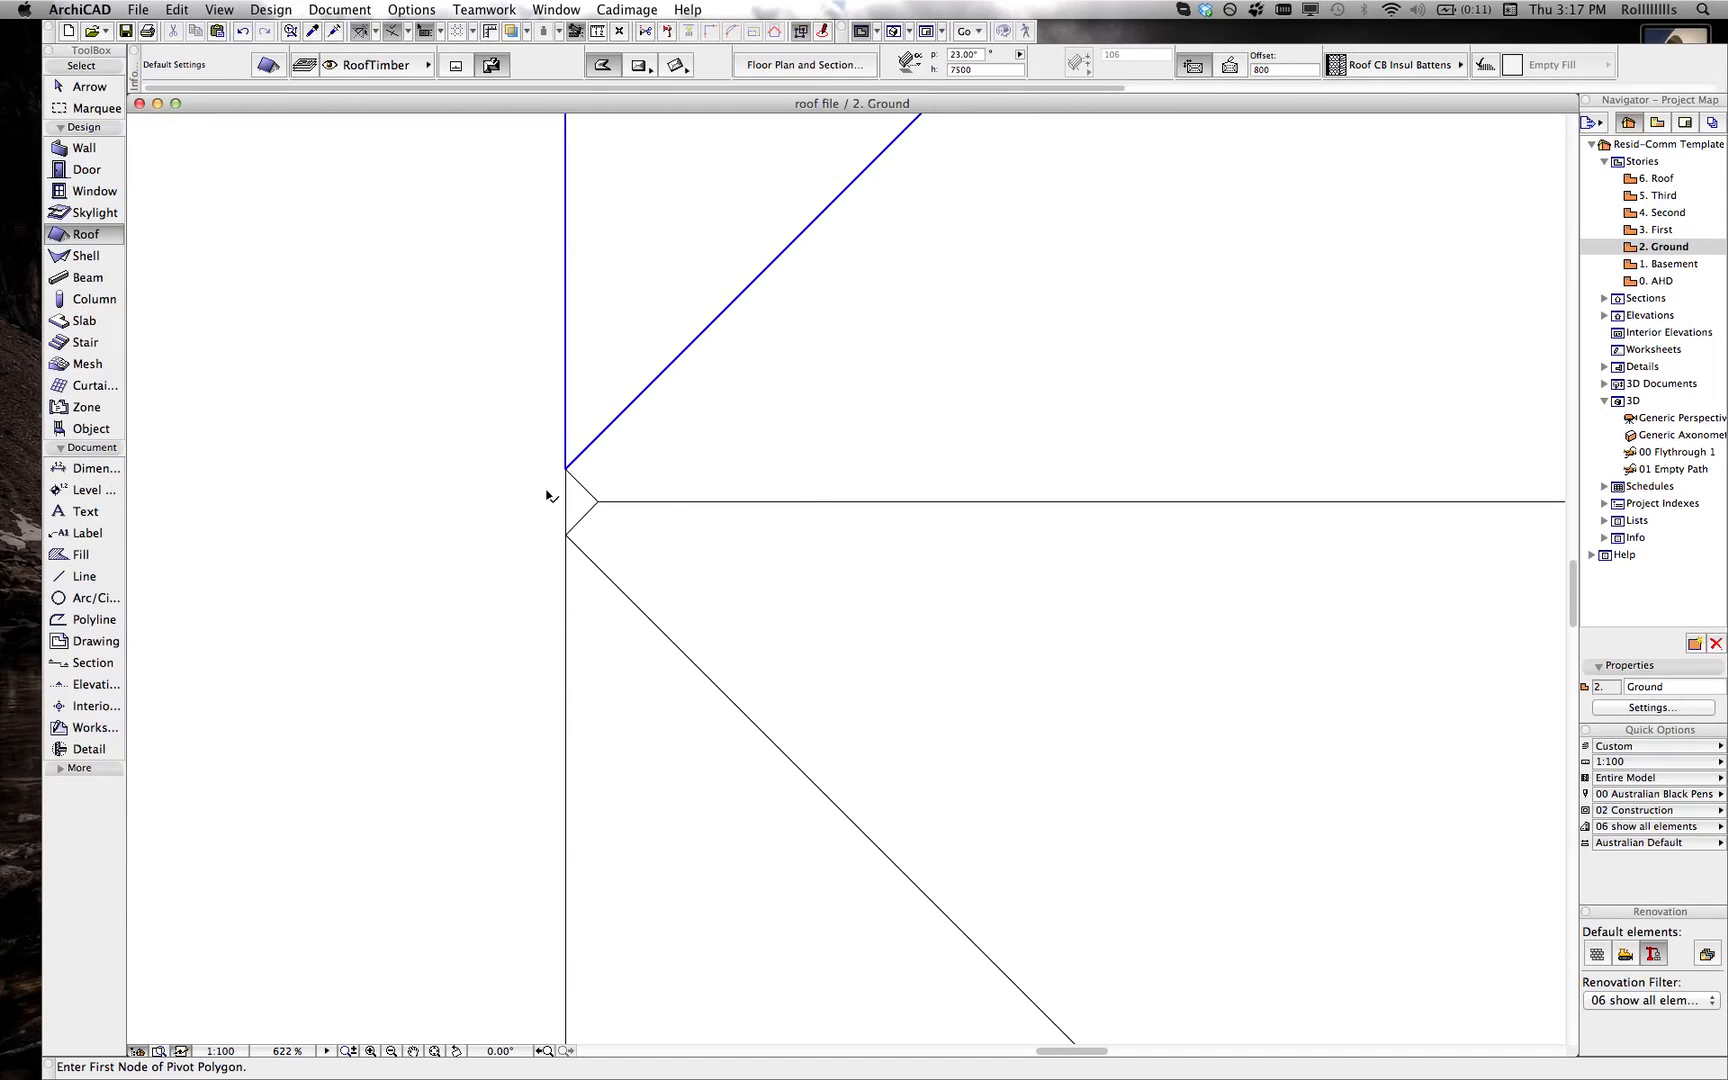
- Reshape the far main roof plane's ridge edge with nodes at both valley tops and one pulled out to the end of the wing's ridge
{"action": "left_click", "coordinate": [532, 524], "text": "shift"}
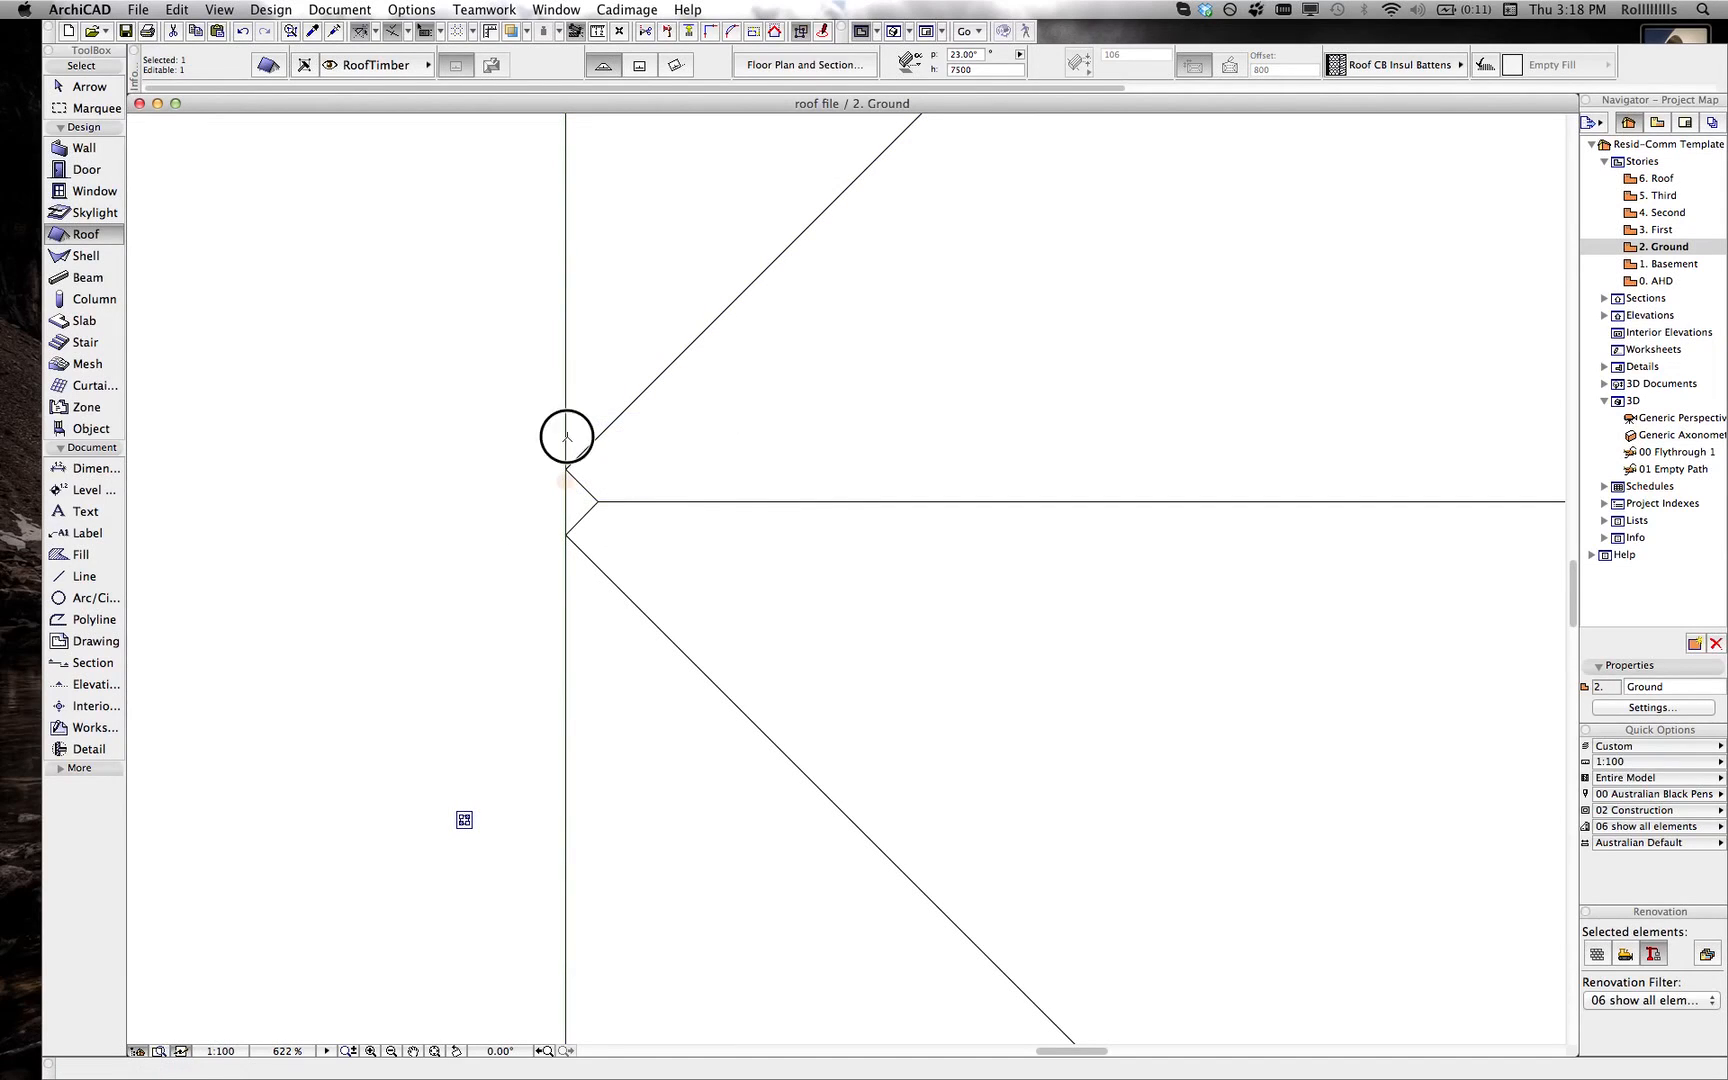
{"action": "left_click", "coordinate": [567, 436]}
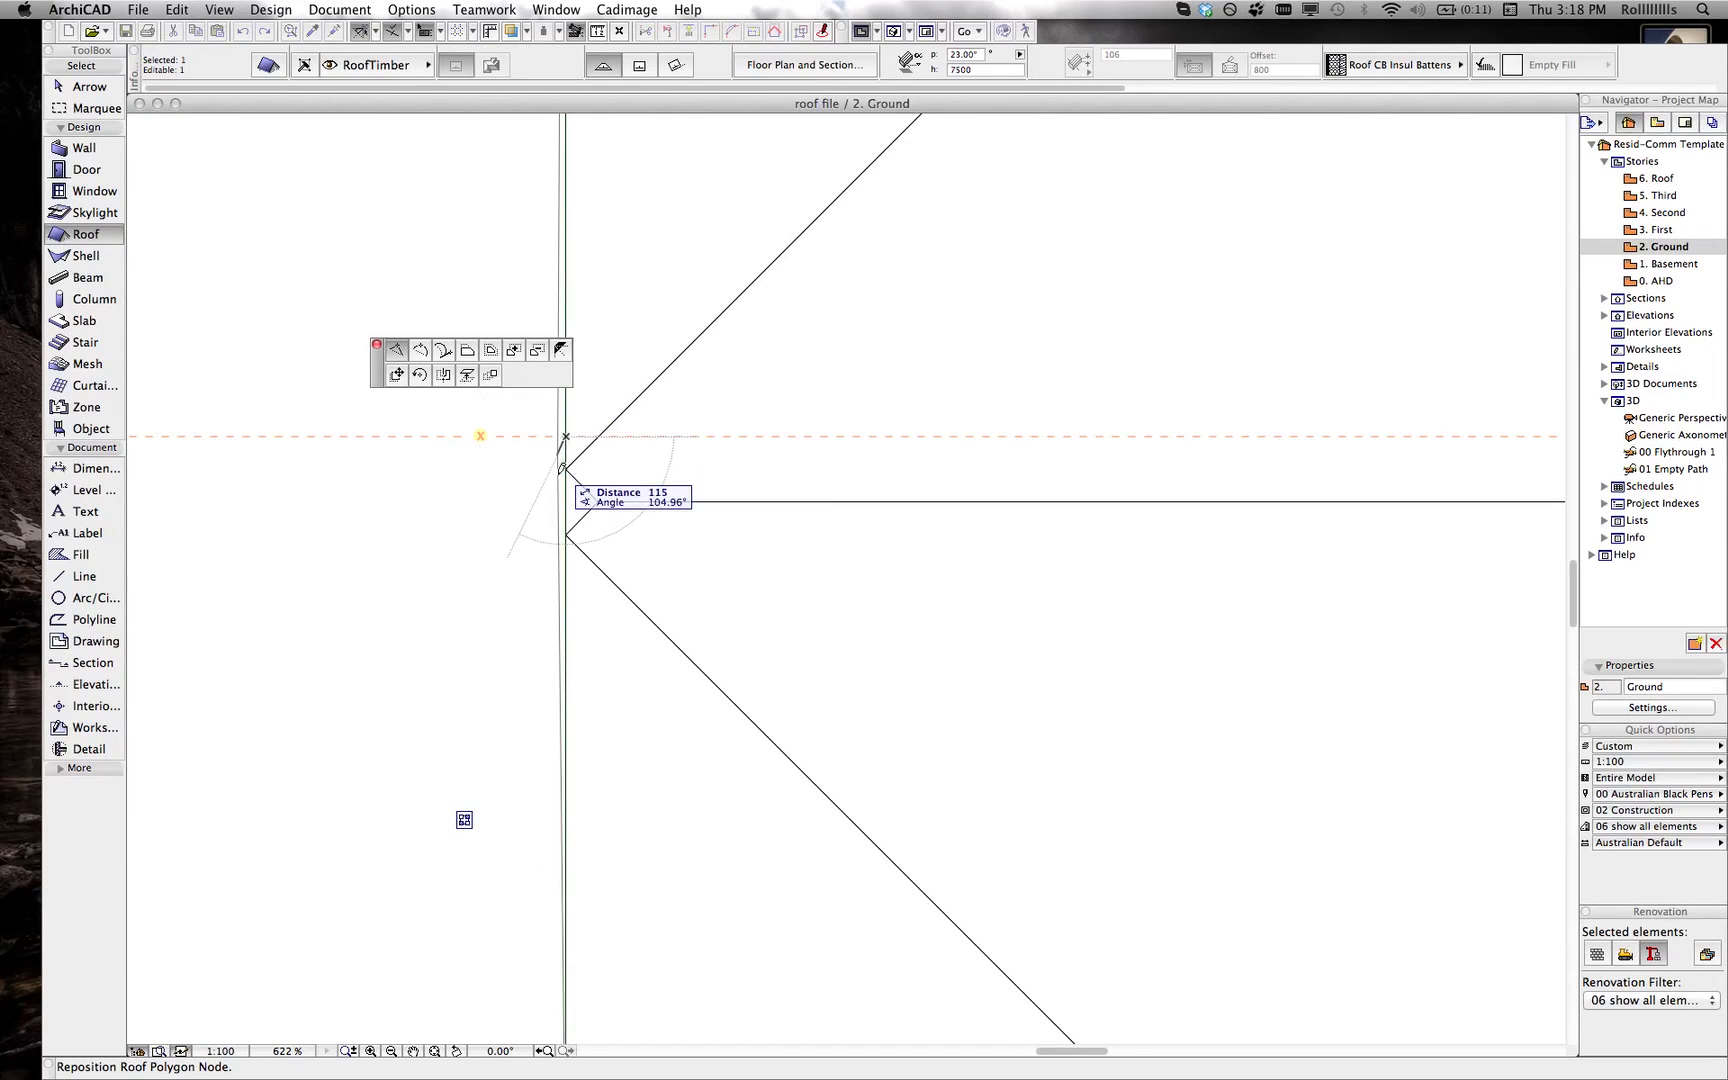
{"action": "left_click", "coordinate": [567, 466]}
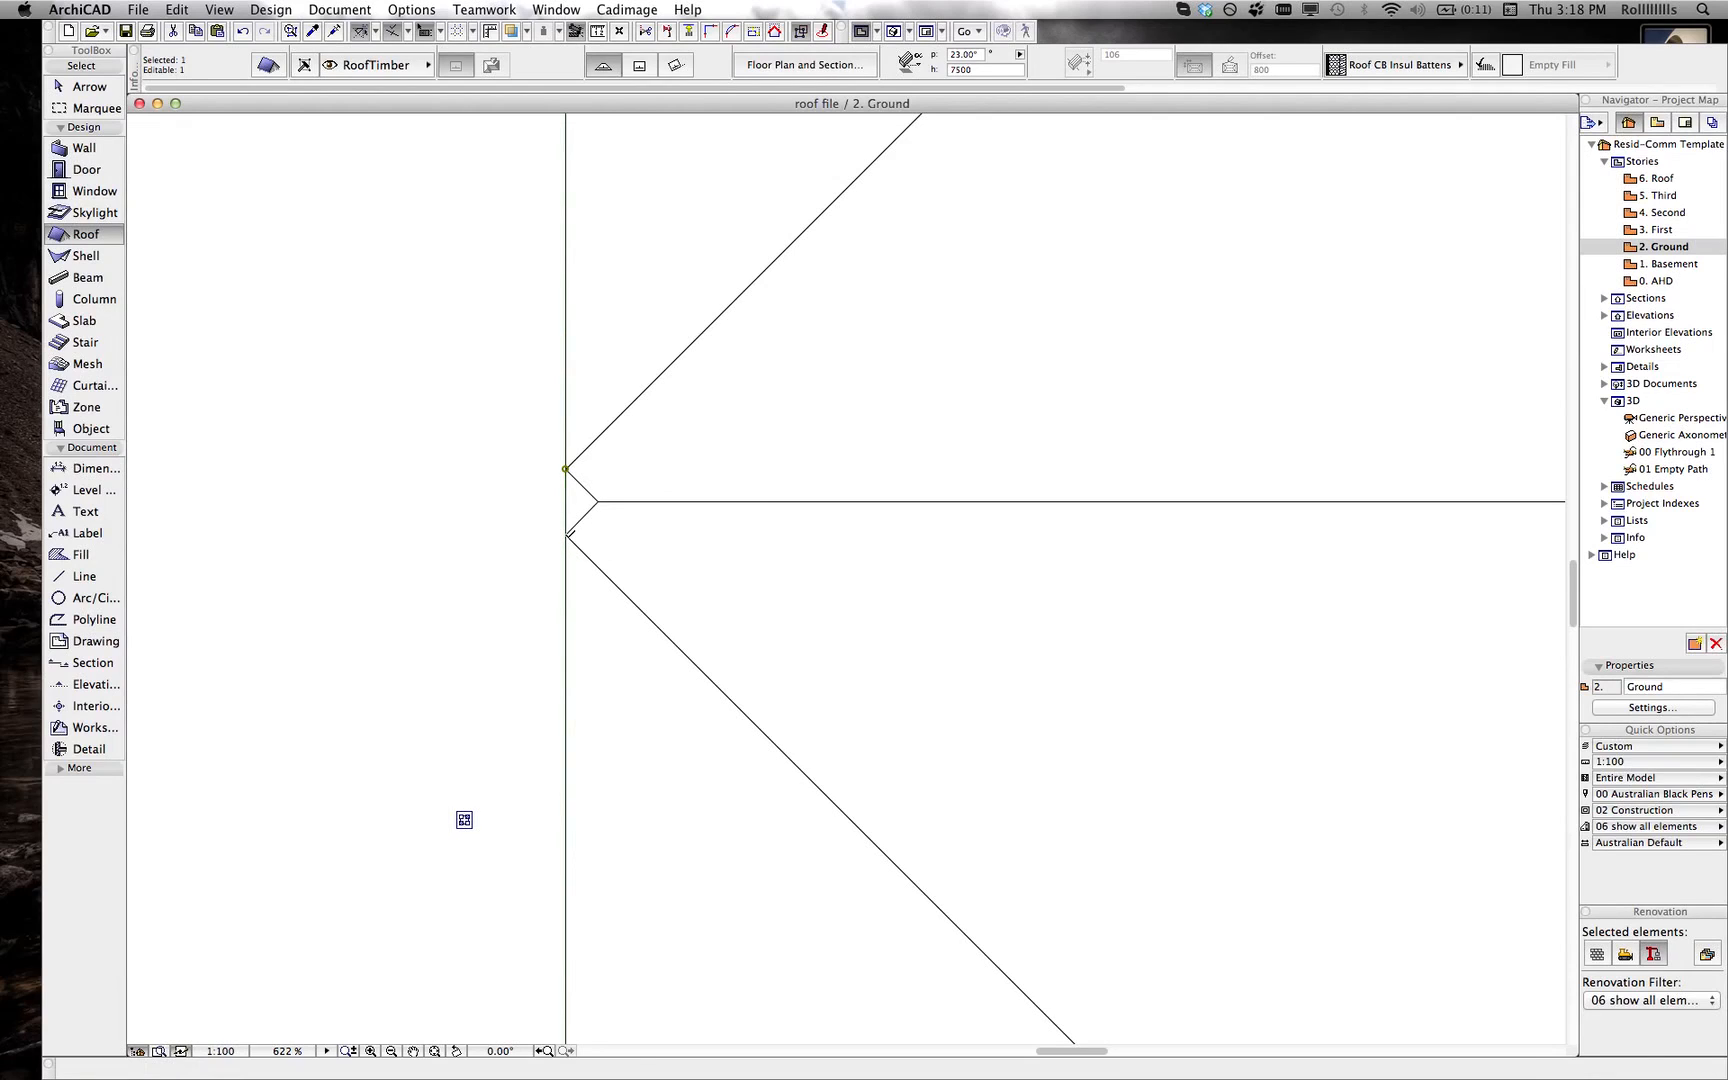
{"action": "left_click", "coordinate": [566, 532]}
{"action": "left_click", "coordinate": [566, 500]}
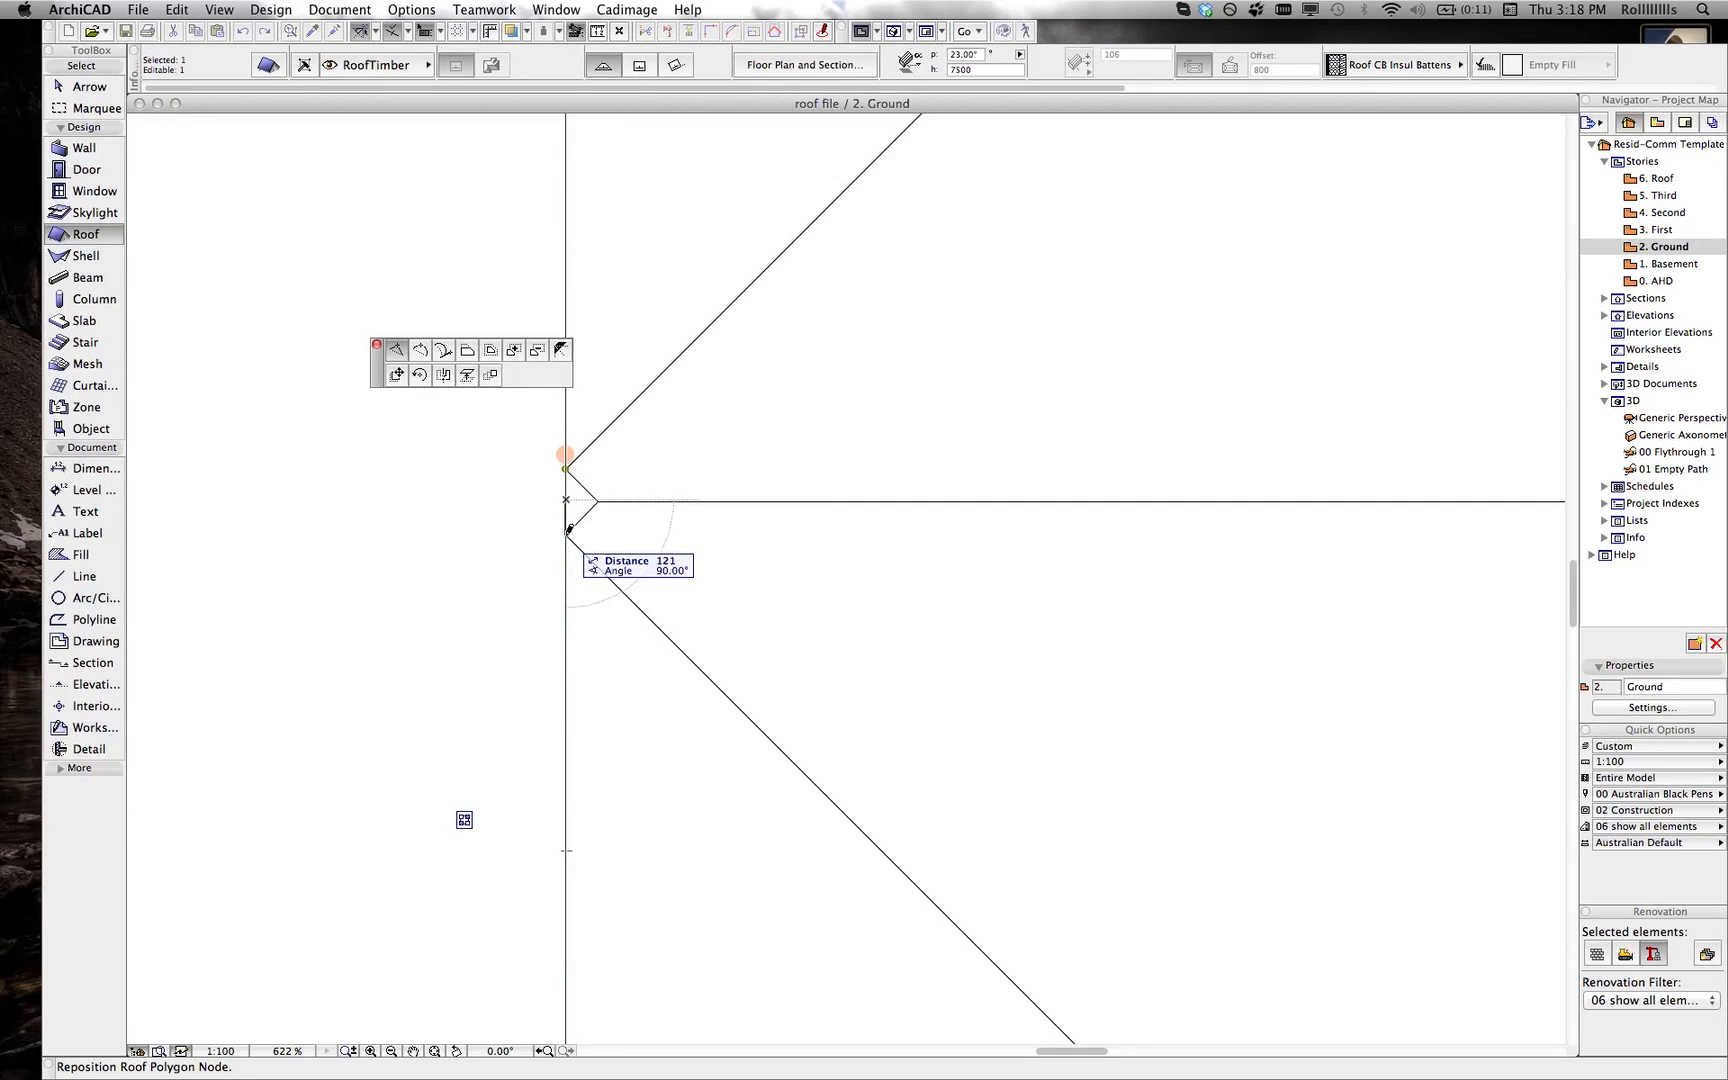
{"action": "left_click", "coordinate": [566, 535]}
{"action": "left_click", "coordinate": [566, 537]}
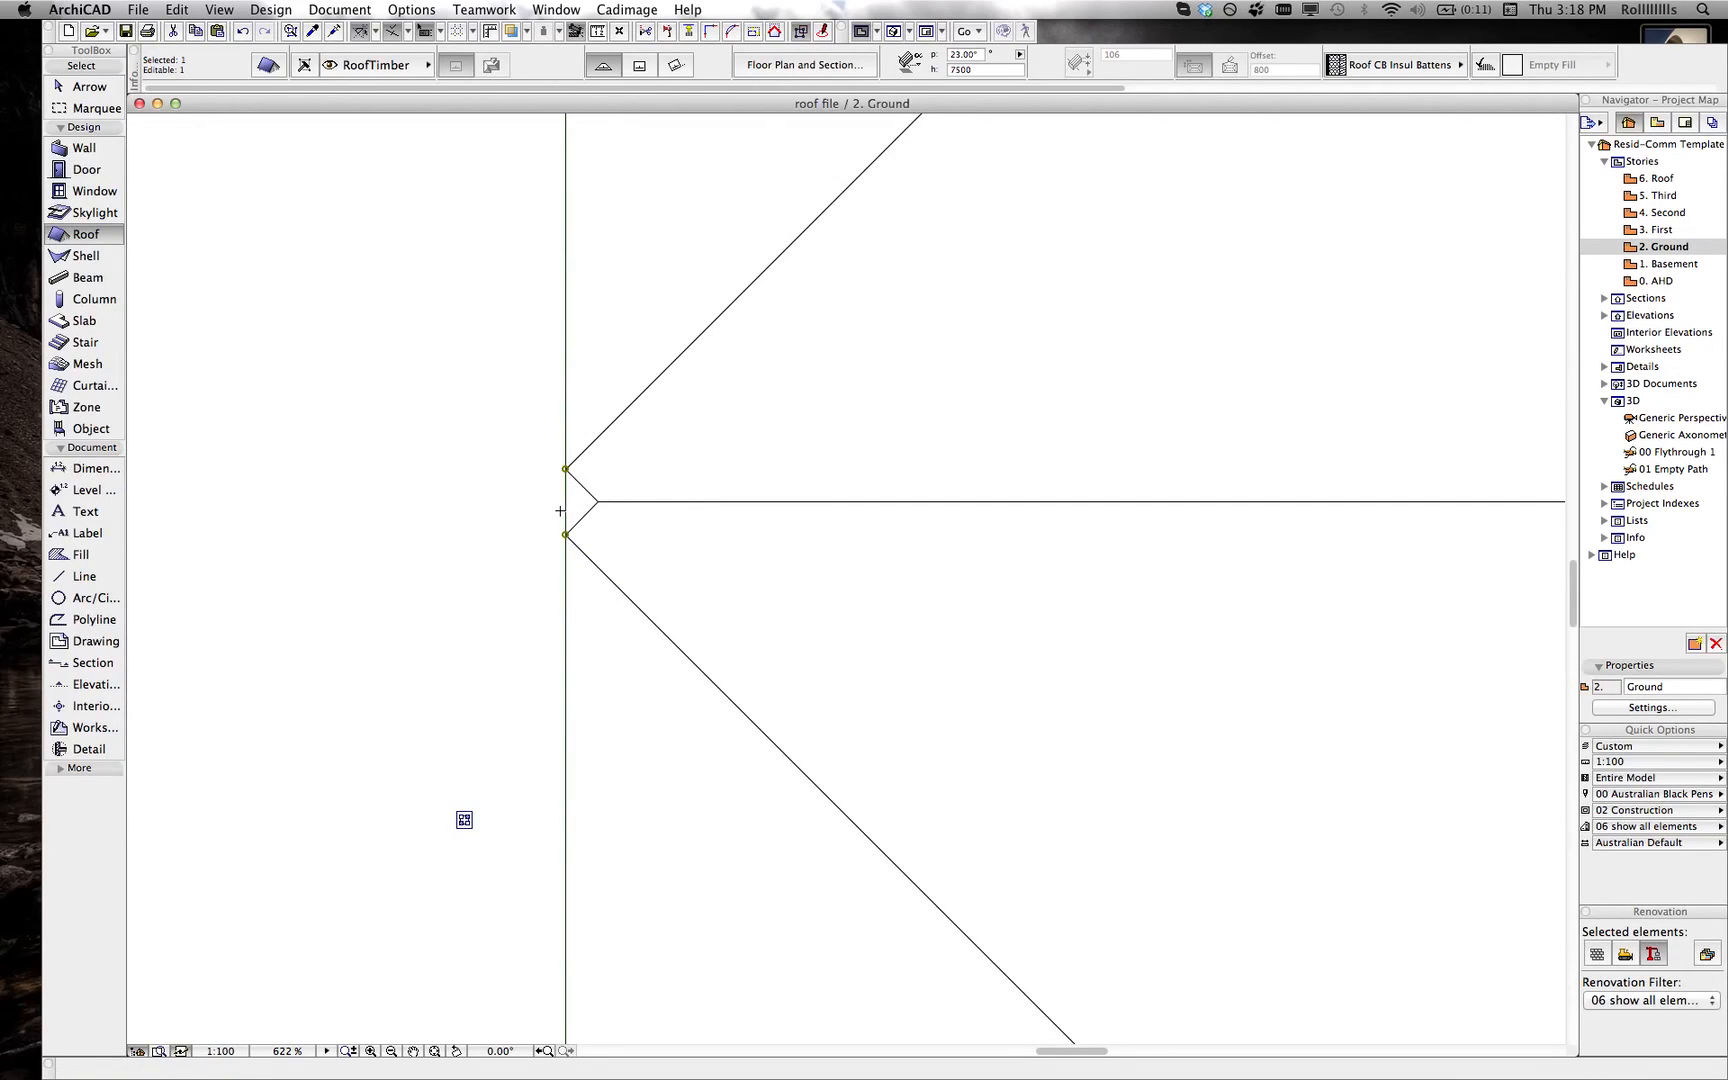
{"action": "left_click", "coordinate": [566, 503]}
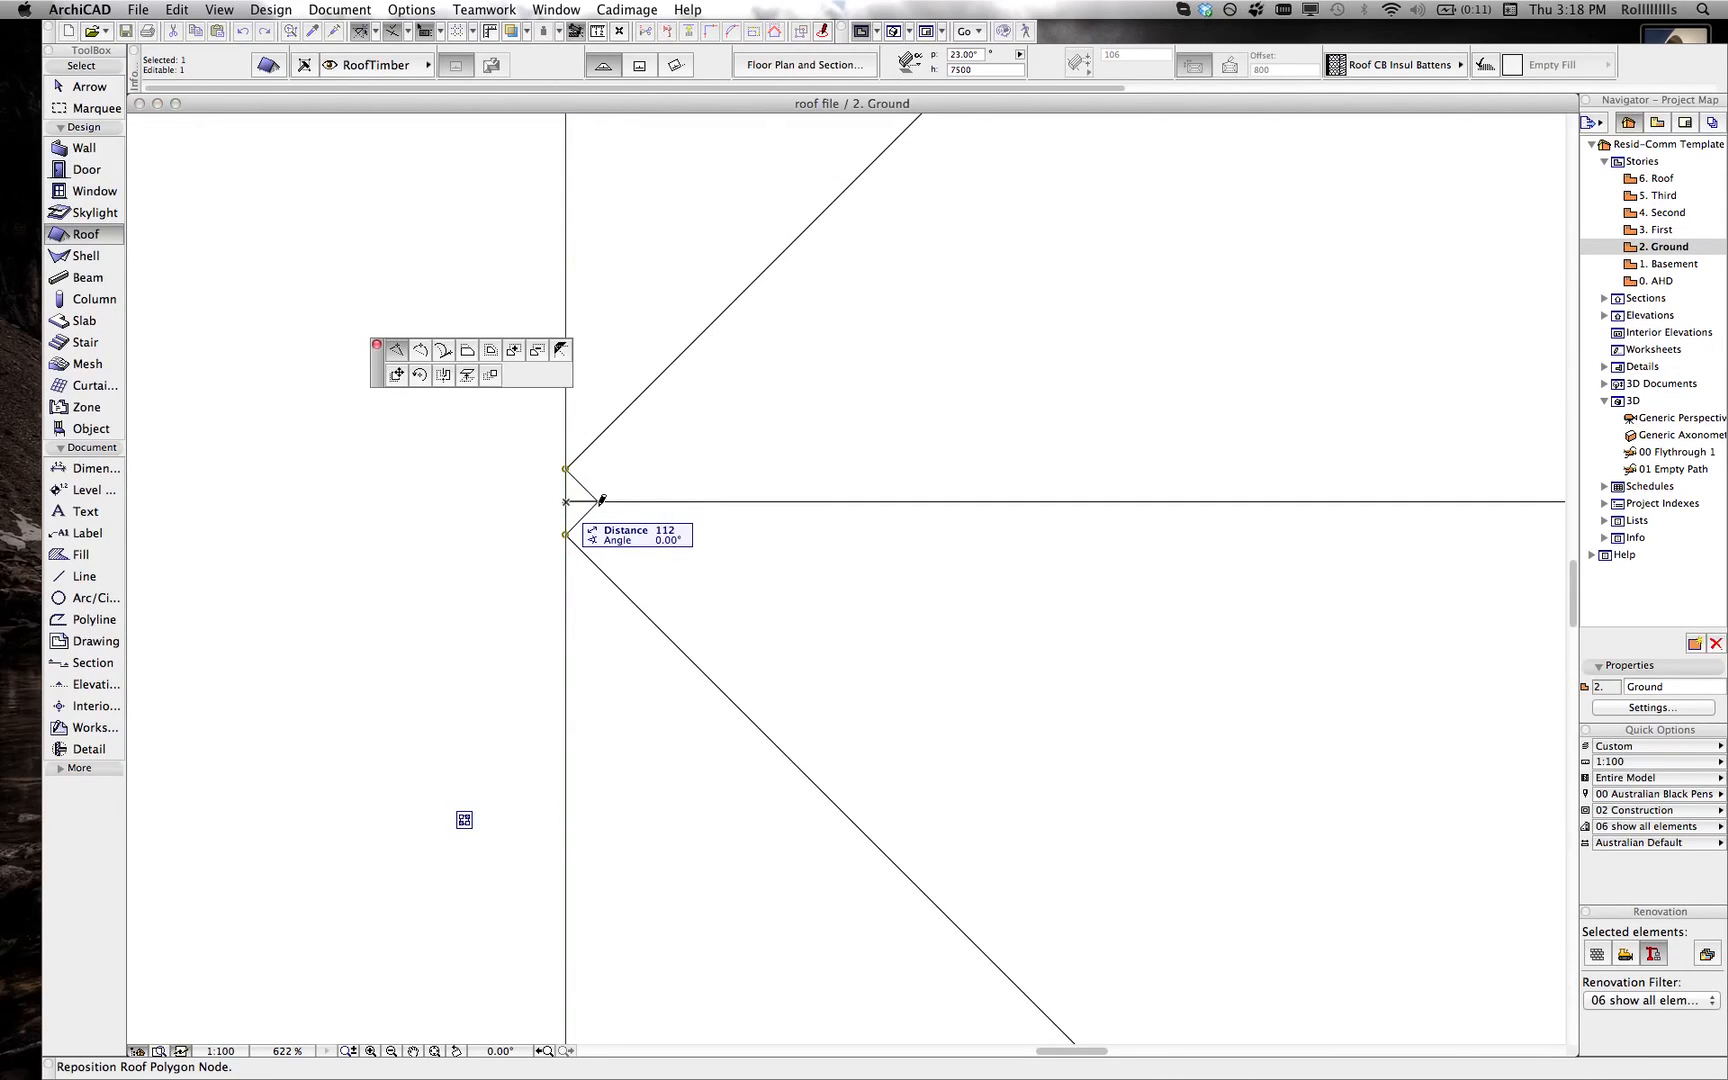
{"action": "left_click", "coordinate": [598, 502]}
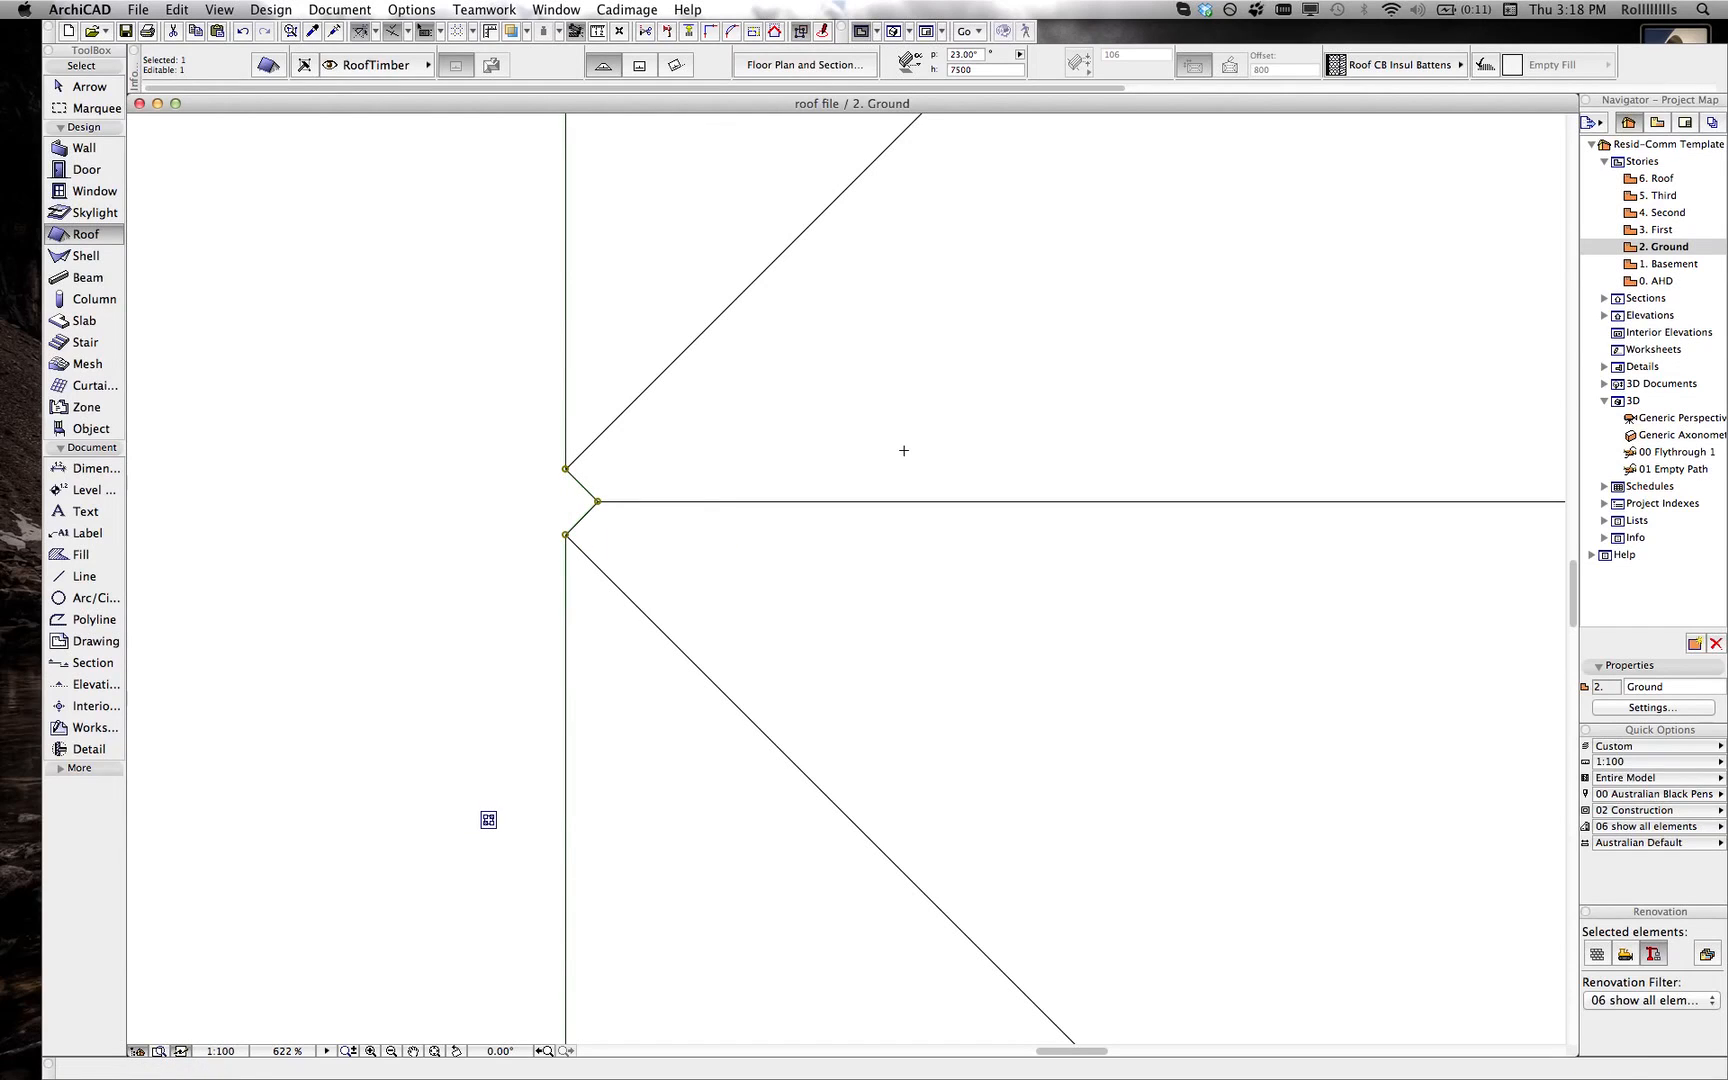
- Examine the ridge junction and the main roof planes' eaves on both sides of the wing in 3D
{"action": "key", "text": "Escape"}
{"action": "key", "text": "F3"}
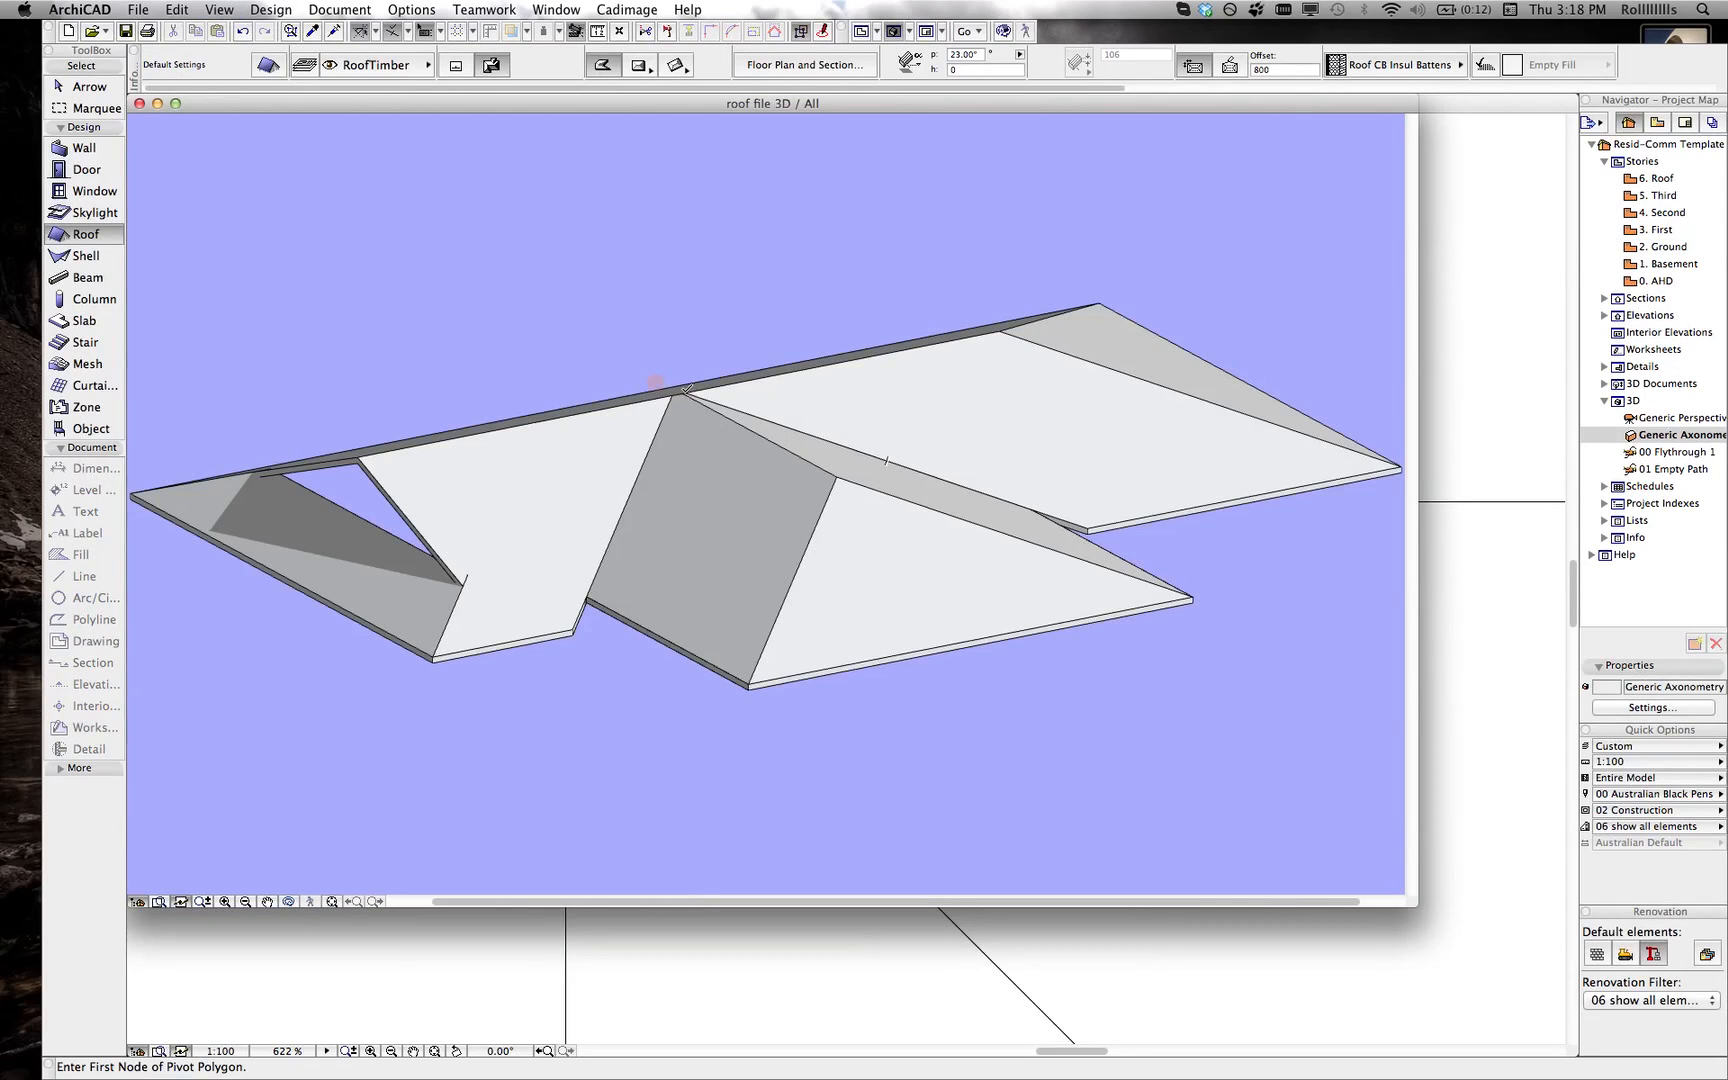
{"action": "scroll", "coordinate": [687, 389], "scroll_direction": "up", "scroll_amount": 6}
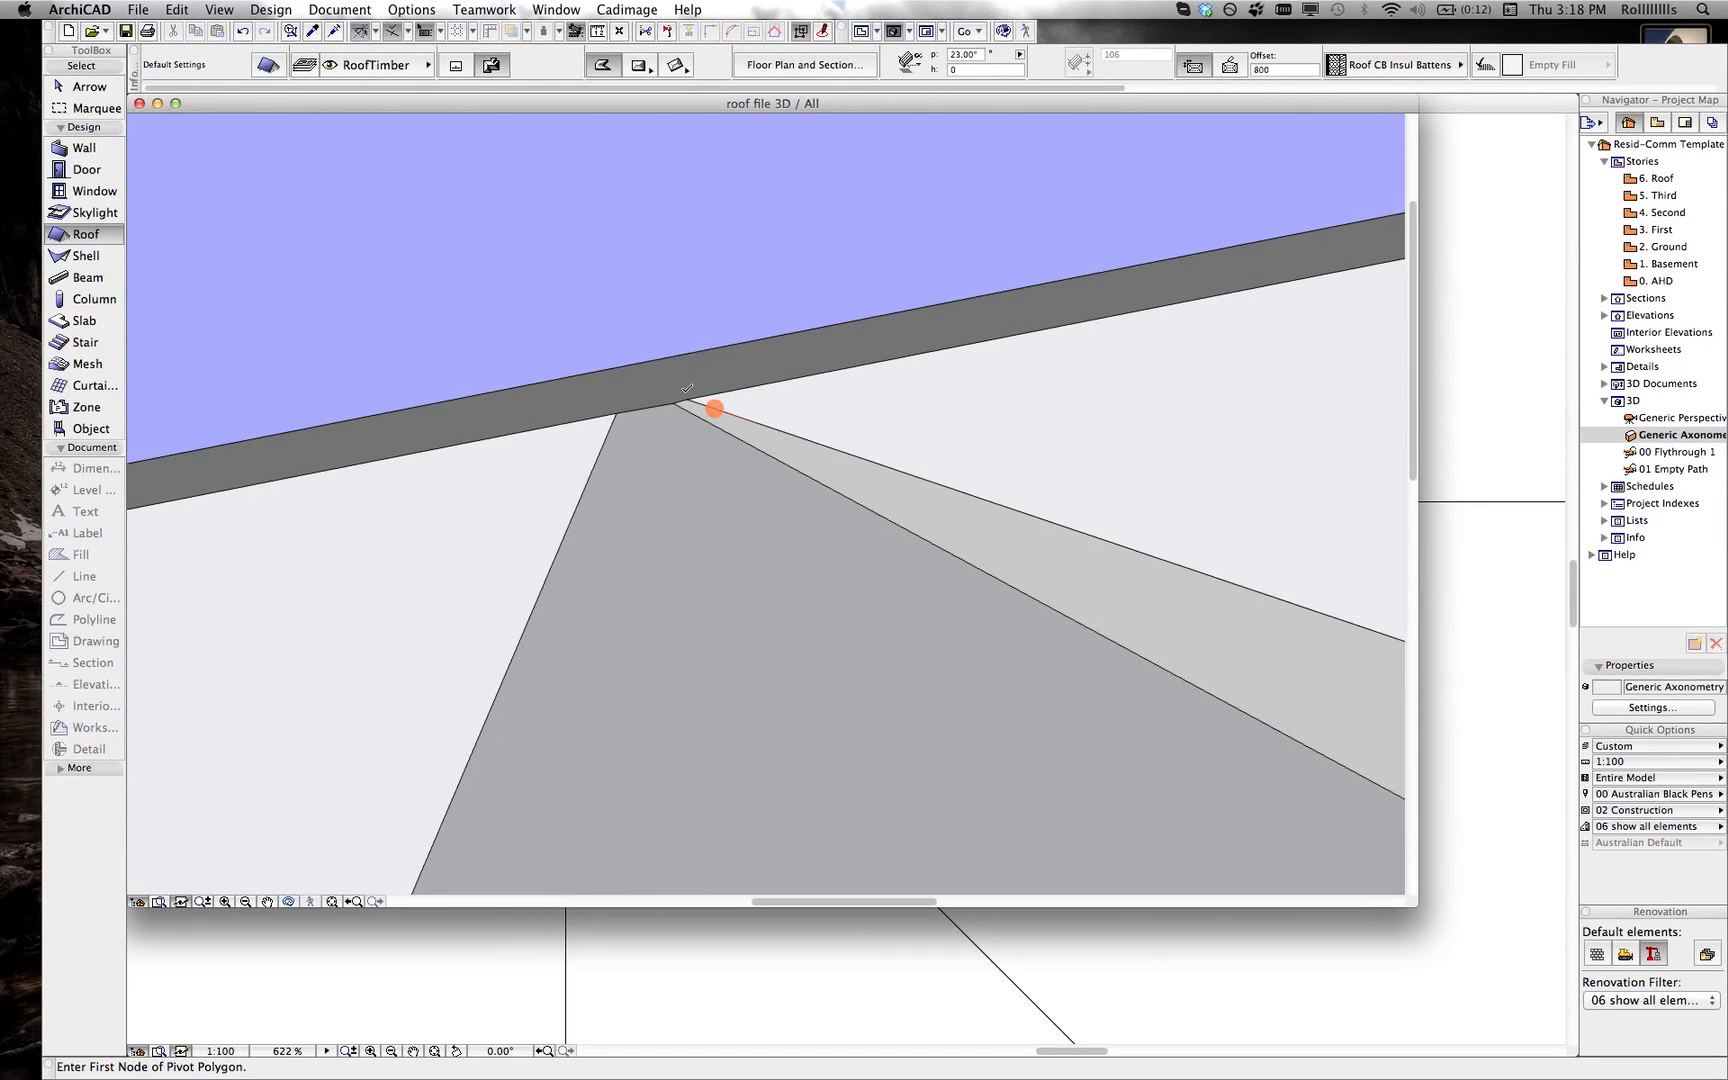
{"action": "middle_click_drag", "start_coordinate": [710, 405], "coordinate": [668, 549], "text": "shift"}
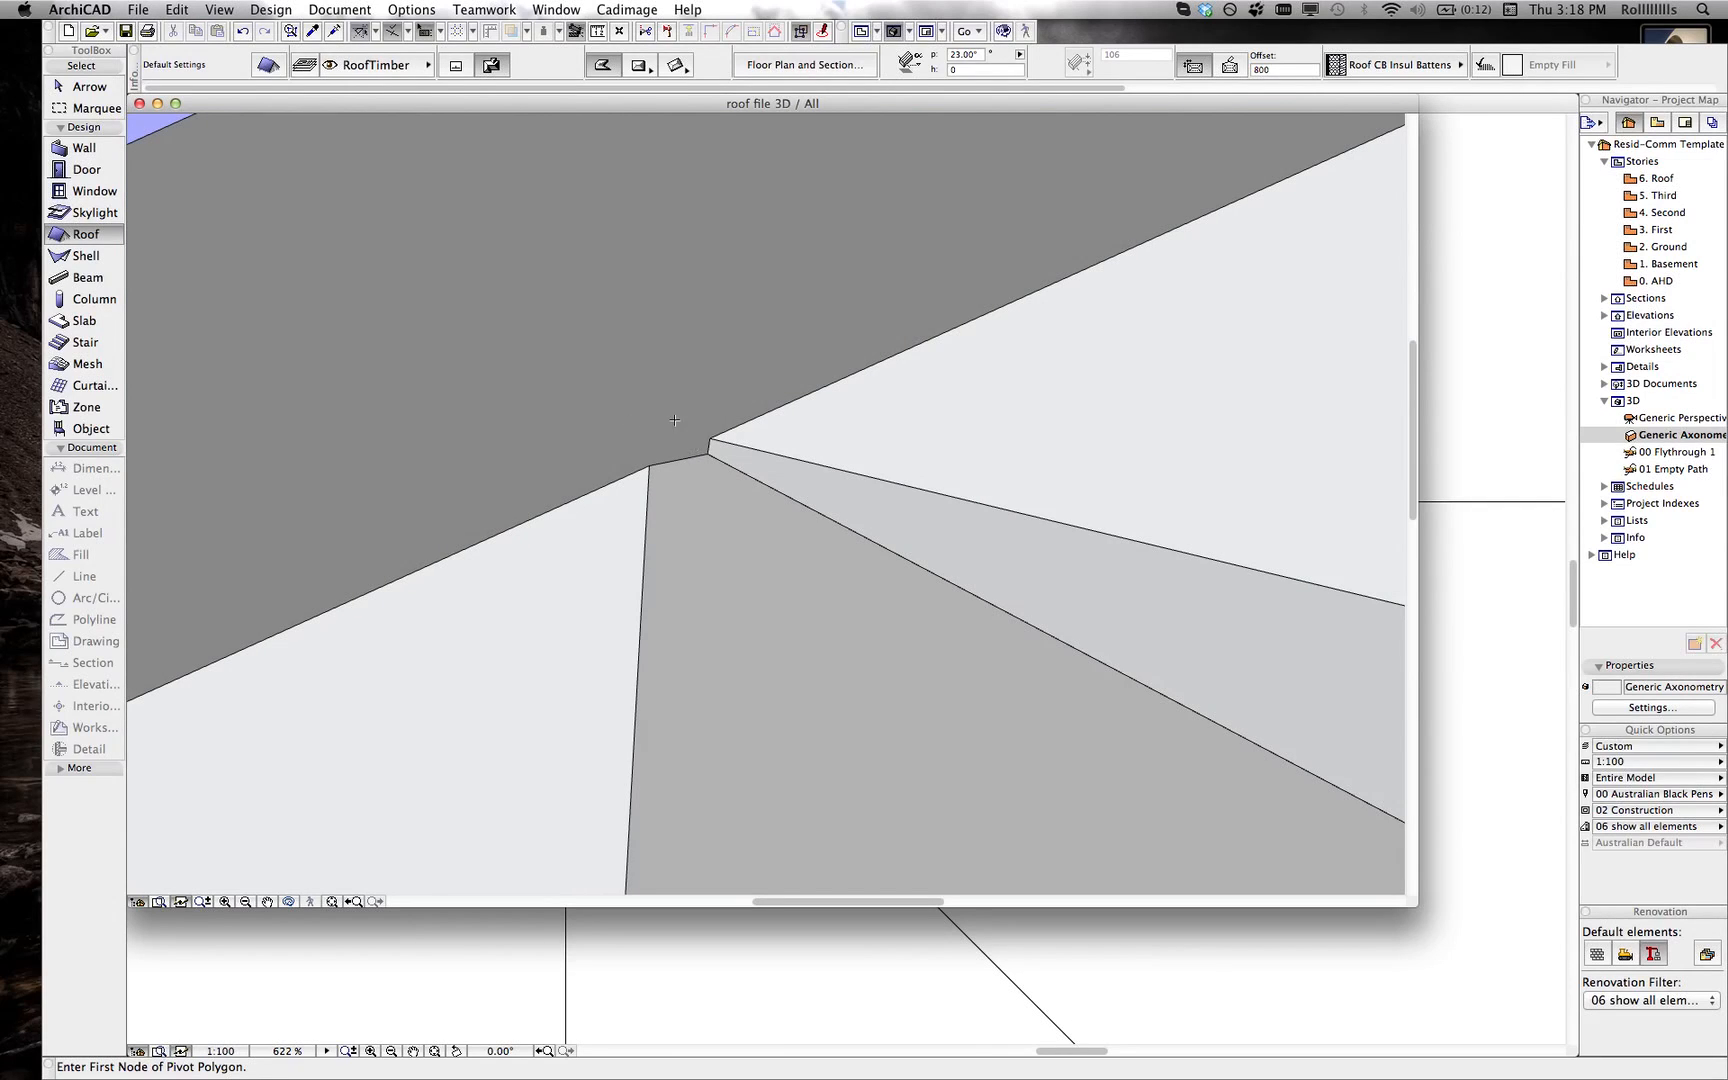
{"action": "scroll", "coordinate": [652, 518], "scroll_direction": "down", "scroll_amount": 8}
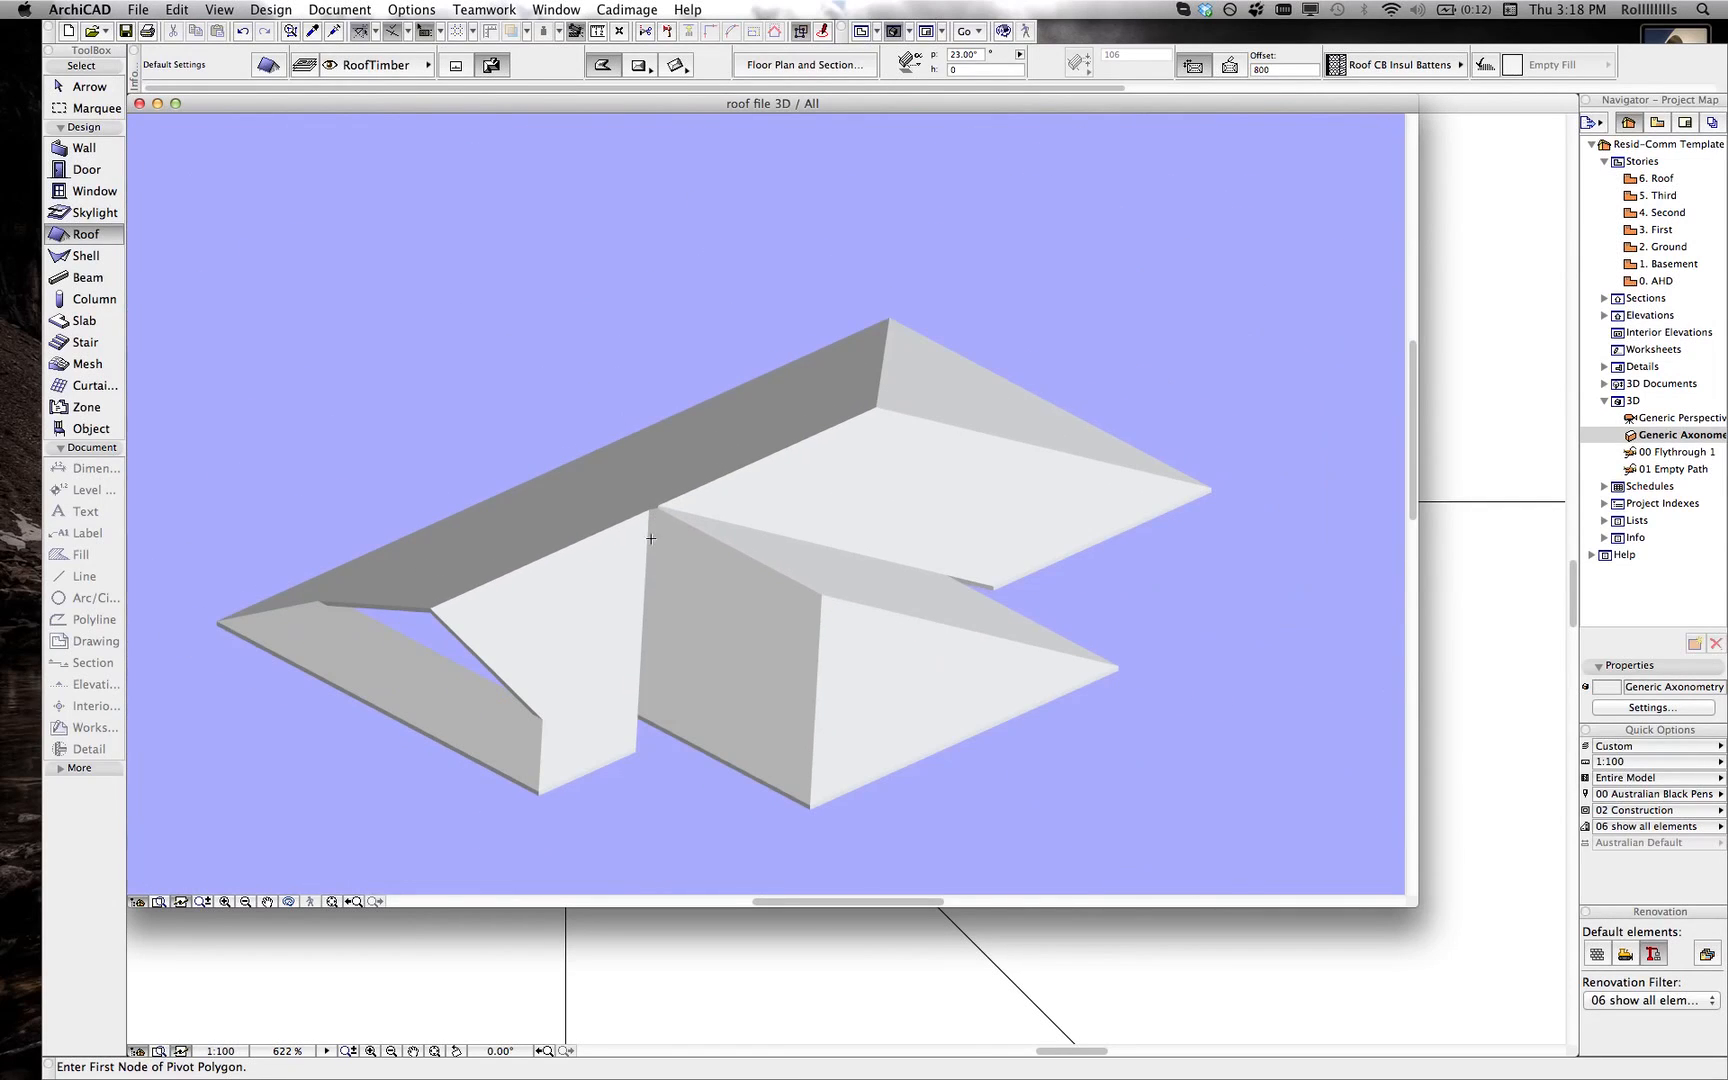
{"action": "scroll", "coordinate": [655, 762], "scroll_direction": "up", "scroll_amount": 1}
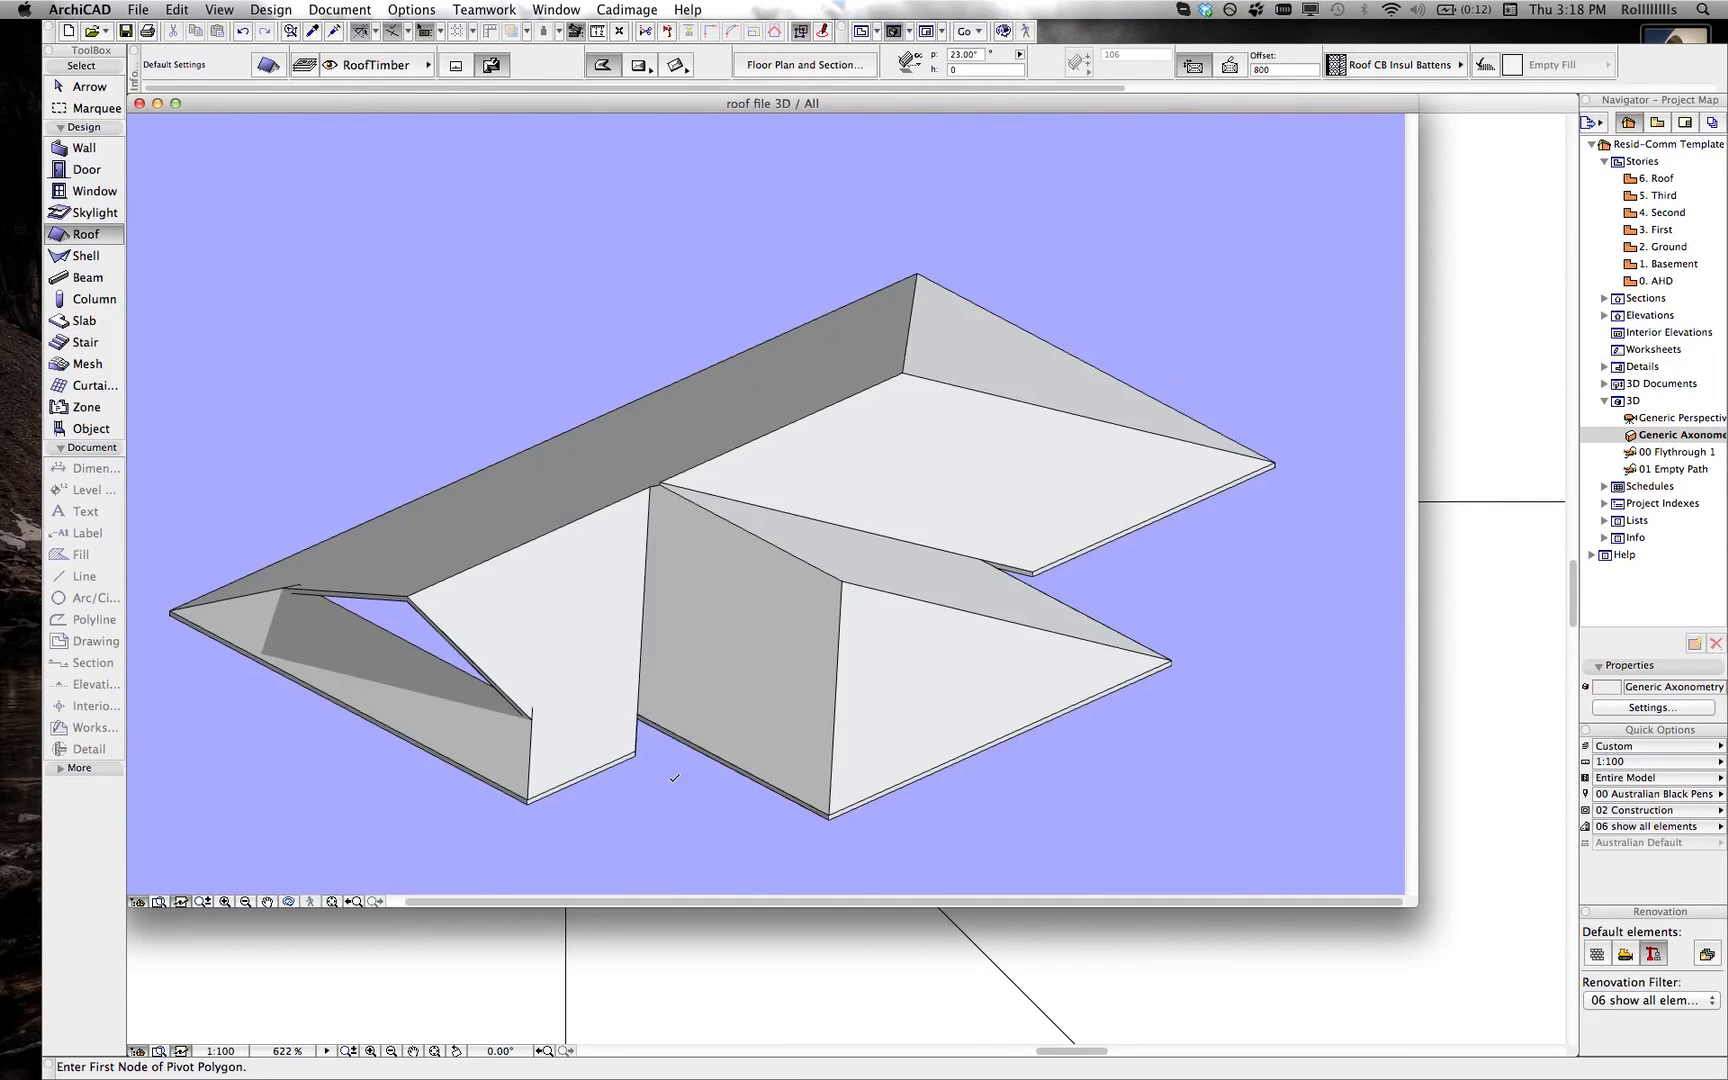
{"action": "scroll", "coordinate": [674, 760], "scroll_direction": "up", "scroll_amount": 6}
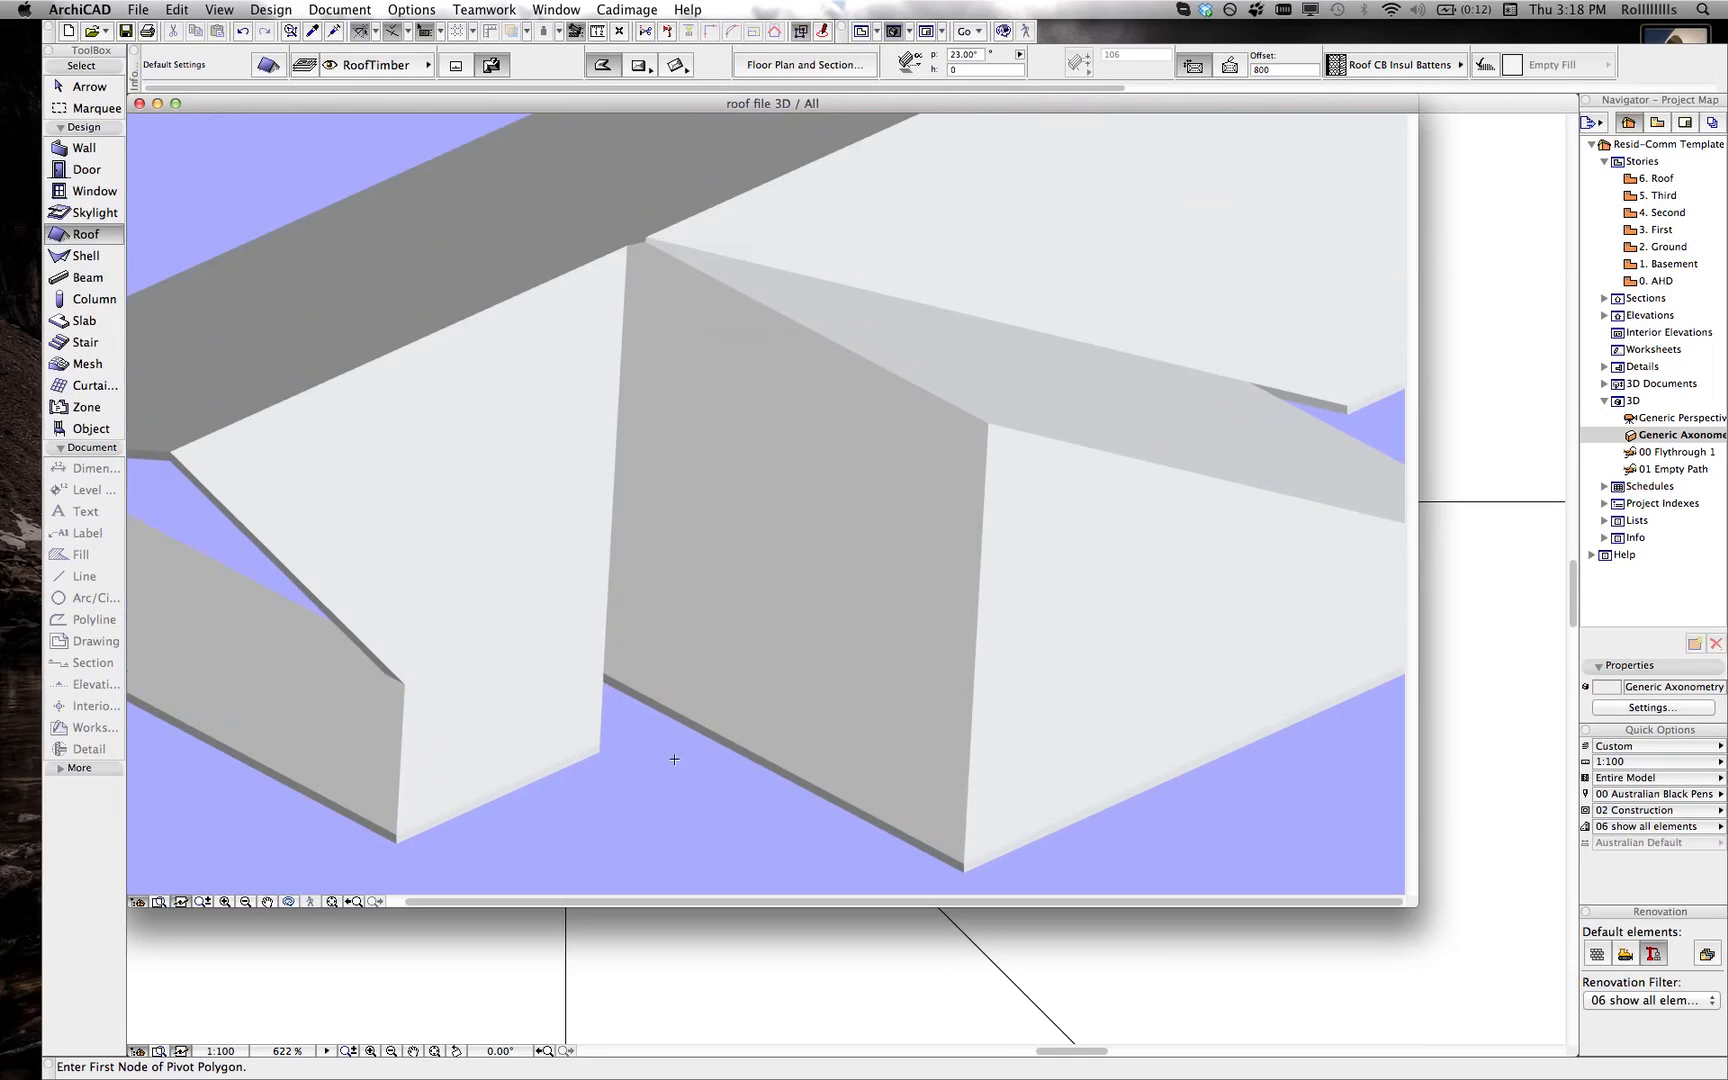
{"action": "left_click", "coordinate": [552, 702]}
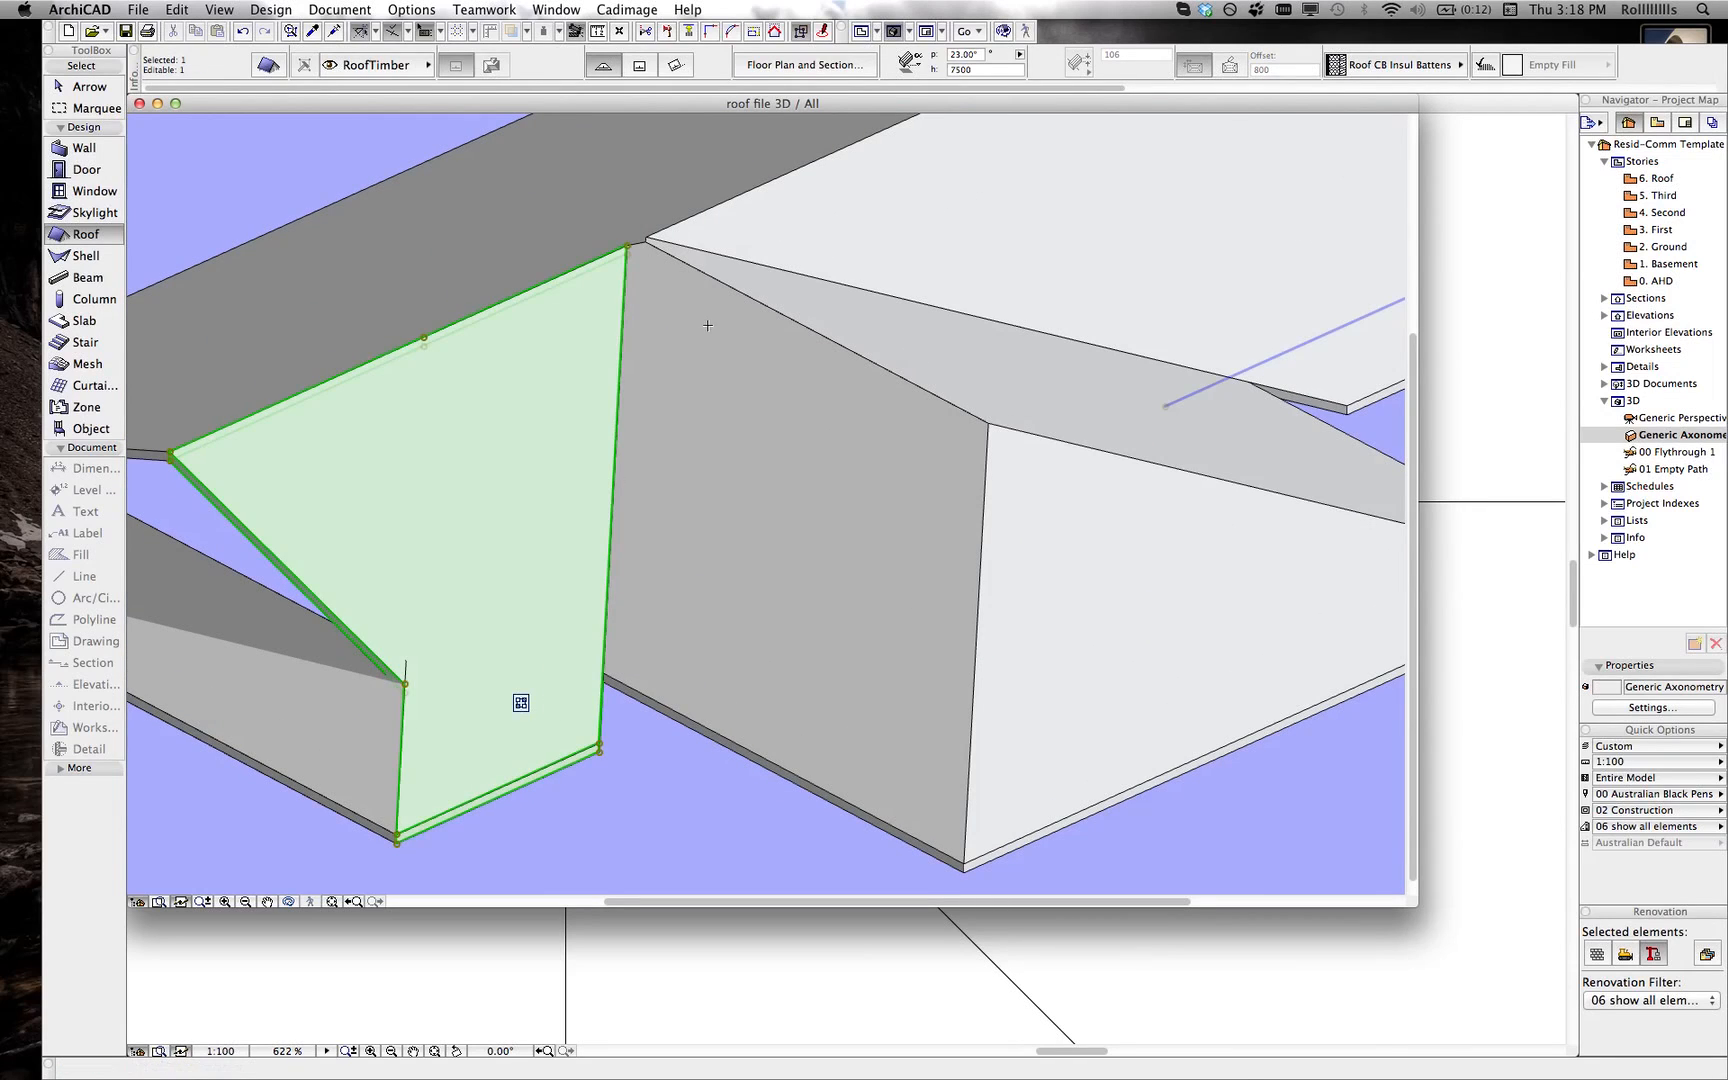
{"action": "left_click", "coordinate": [915, 229], "text": "shift"}
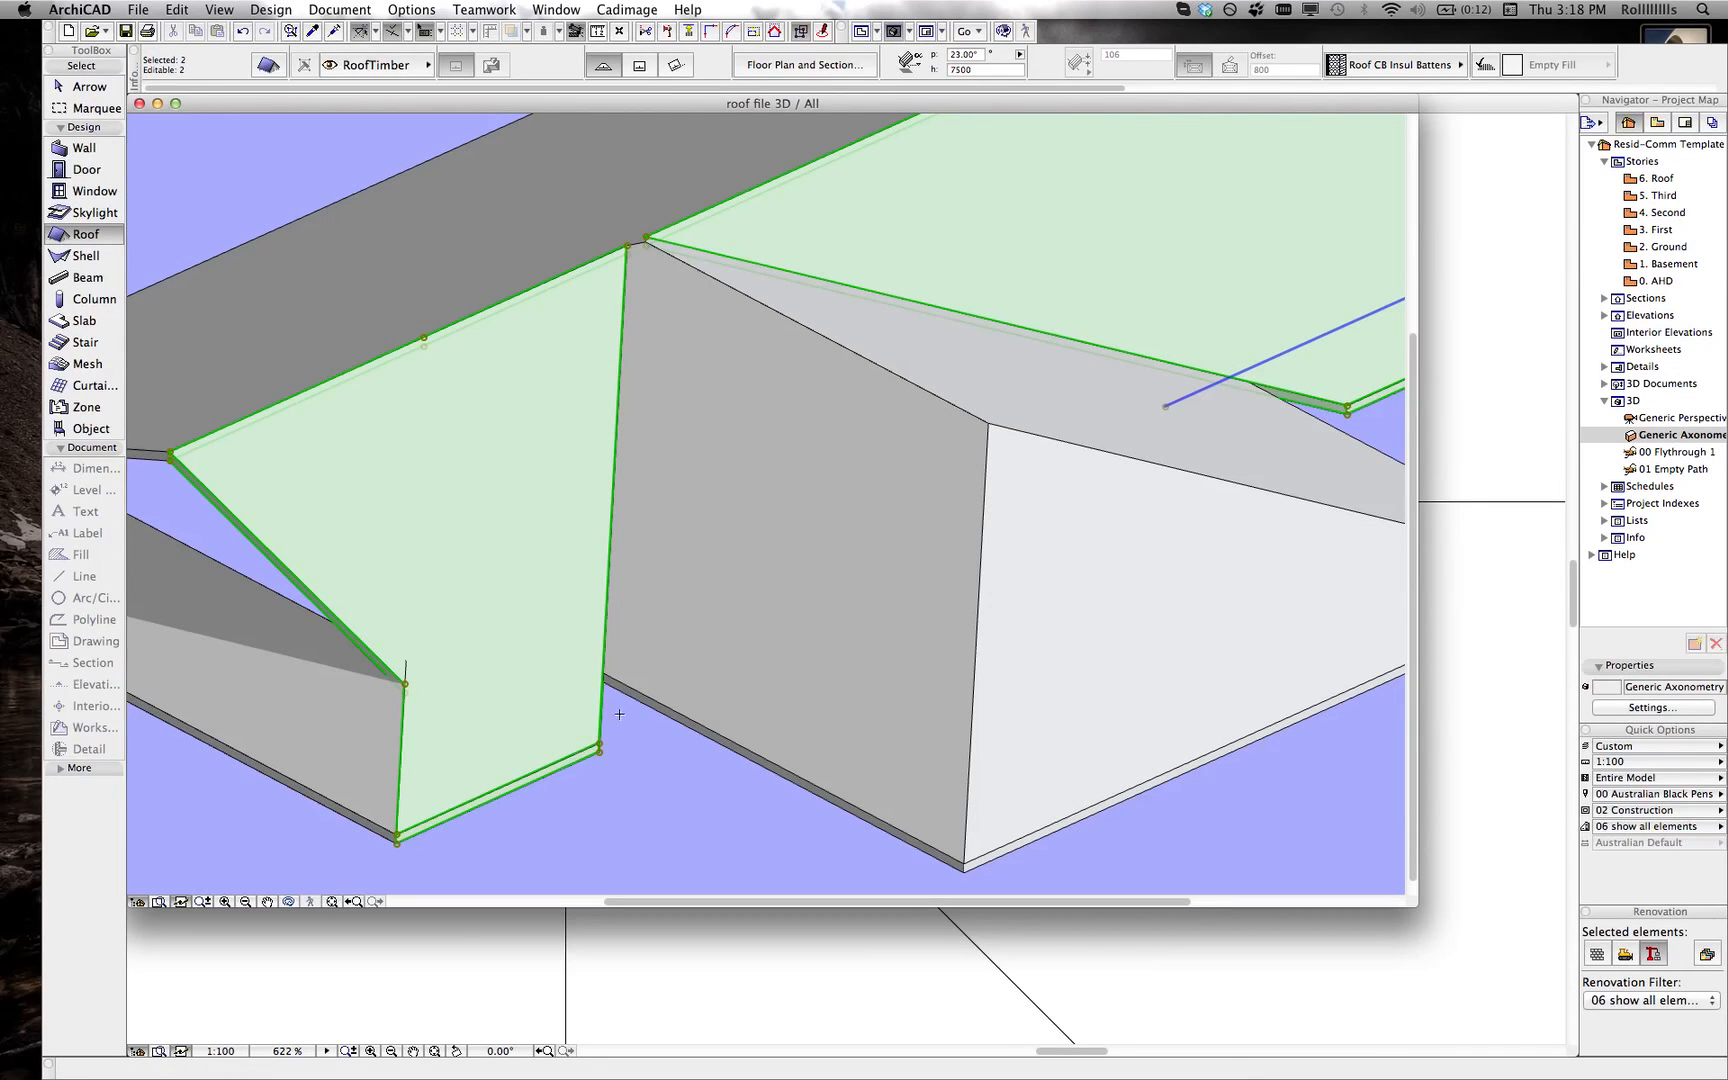
{"action": "key", "text": "Escape"}
{"action": "key", "text": "F2"}
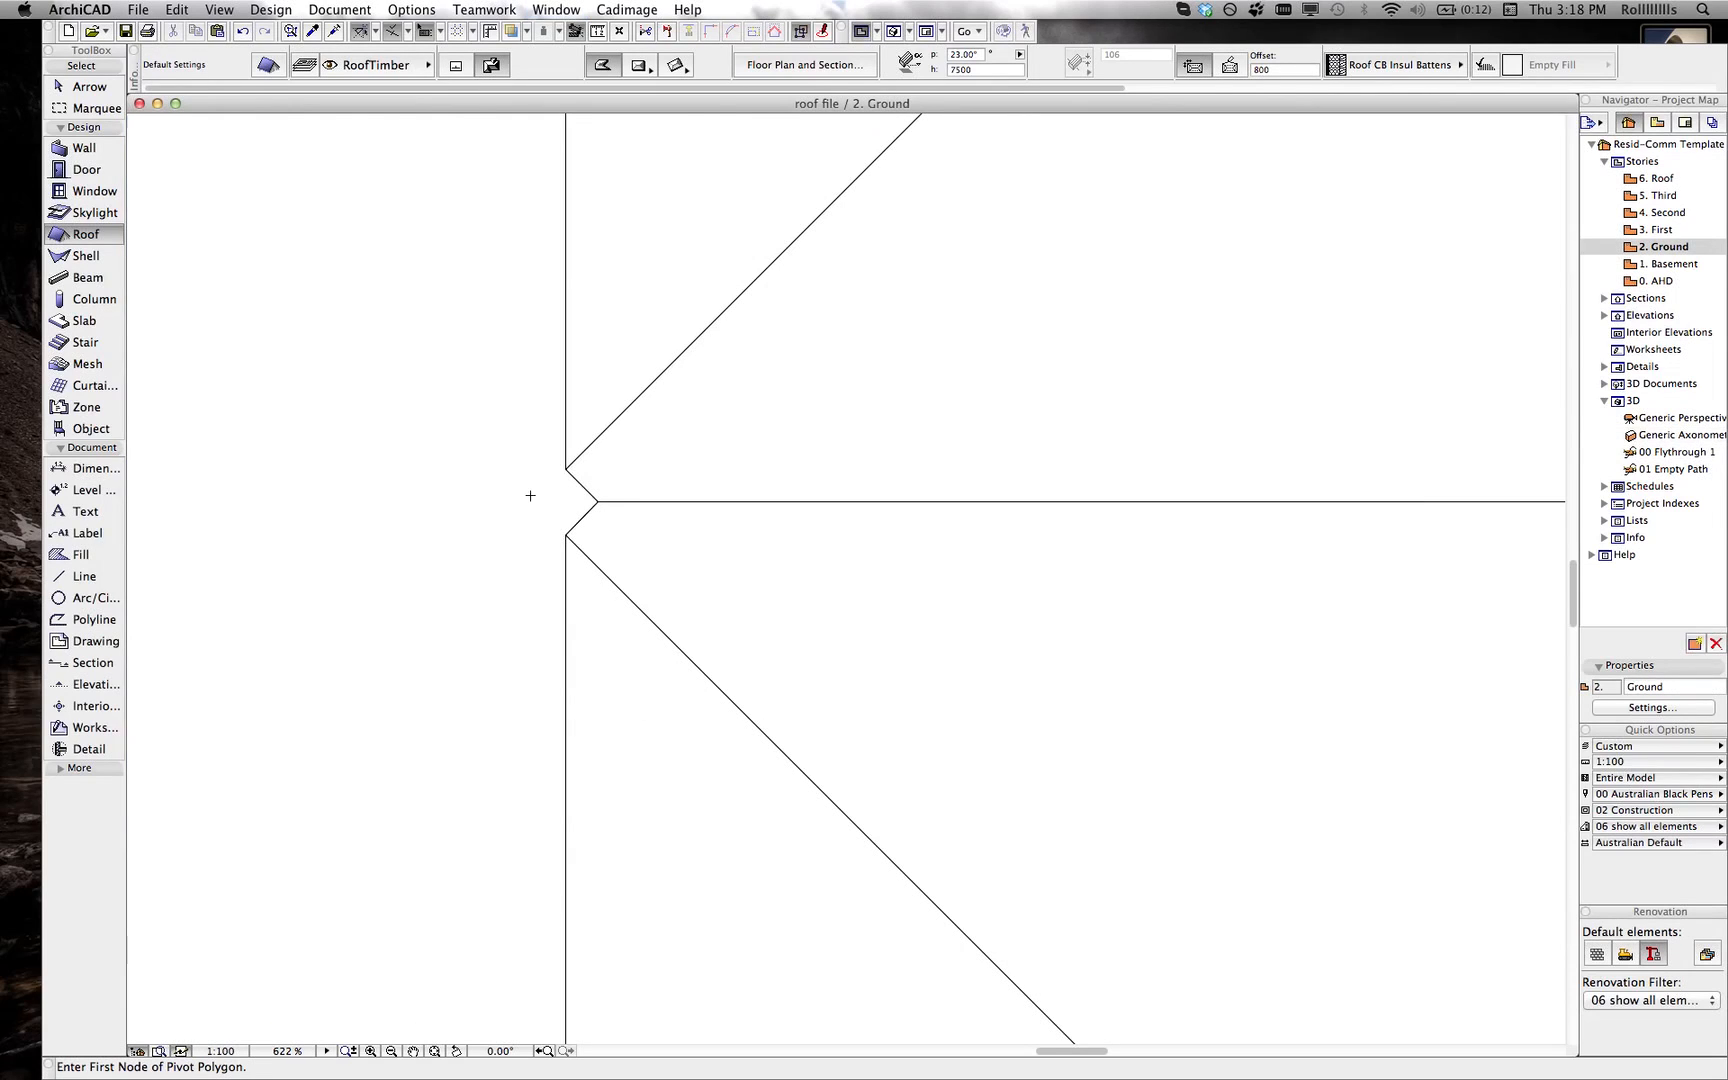
- Add a triangular extension to the lower main roof plane from its eave corner to the wing's pivot line and valley, and check it in 3D
{"action": "scroll", "coordinate": [580, 553], "scroll_direction": "down", "scroll_amount": 10}
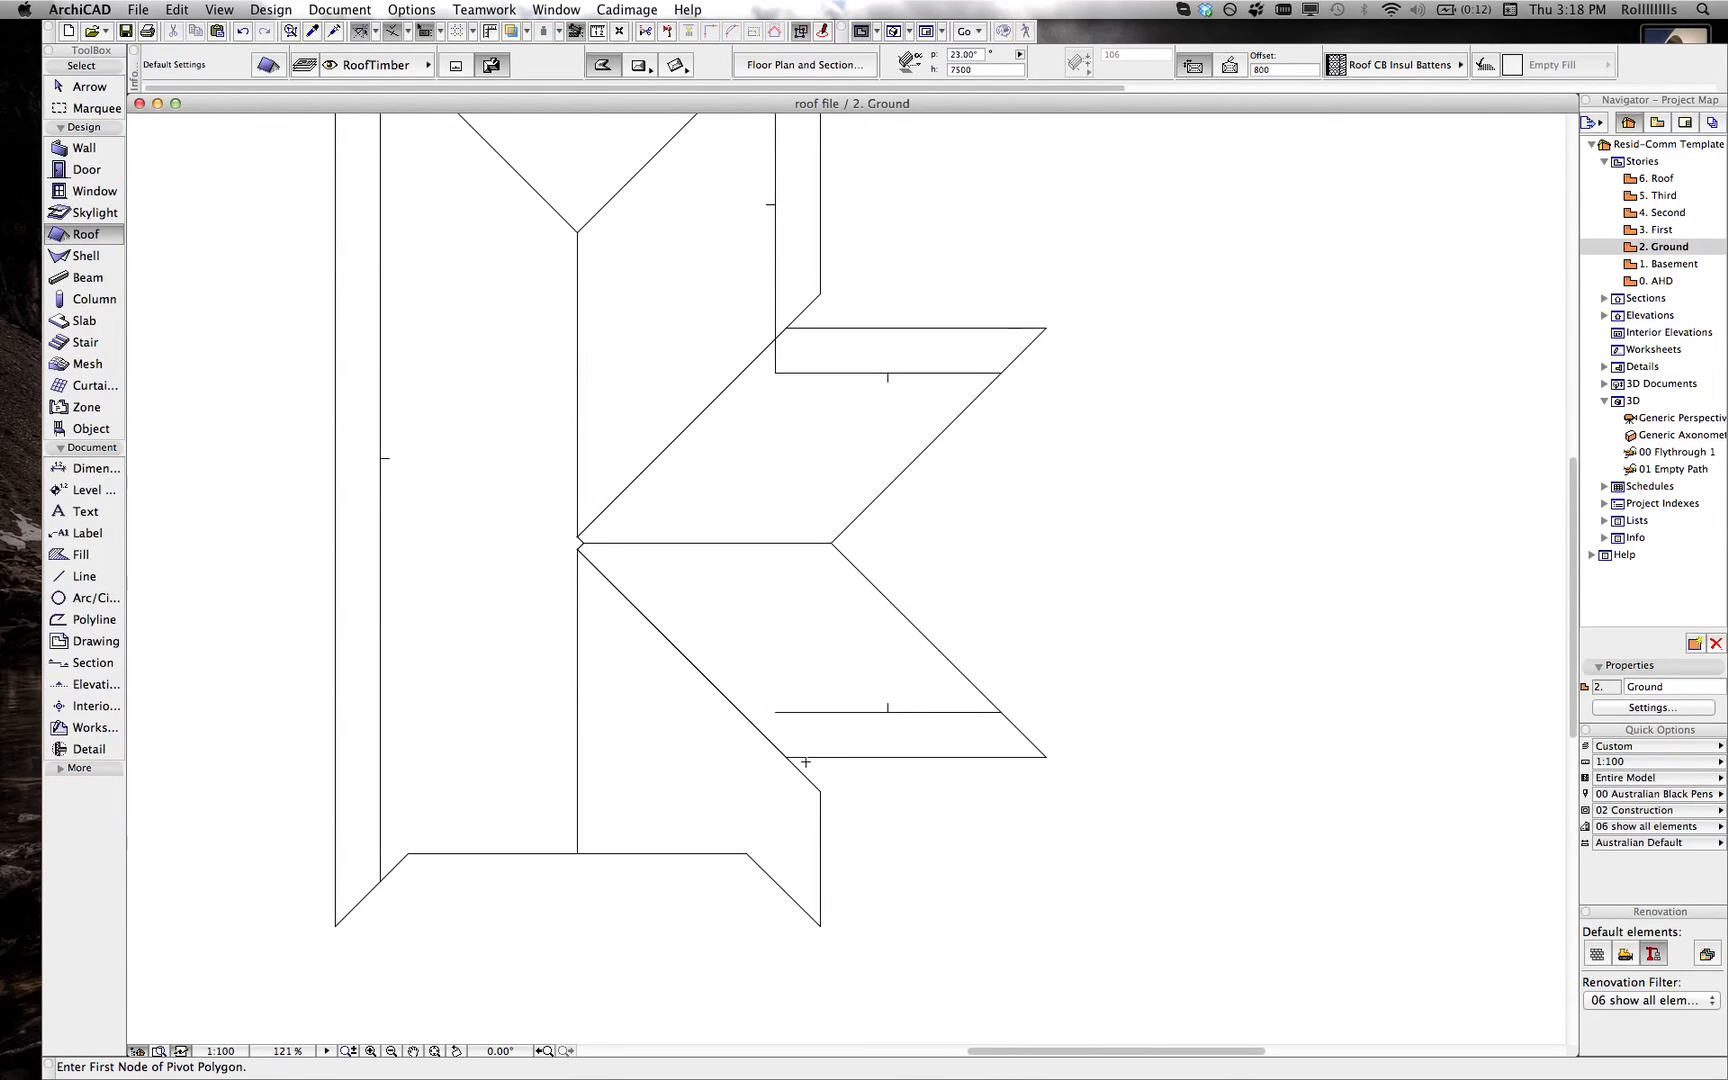
{"action": "scroll", "coordinate": [820, 800], "scroll_direction": "up", "scroll_amount": 6}
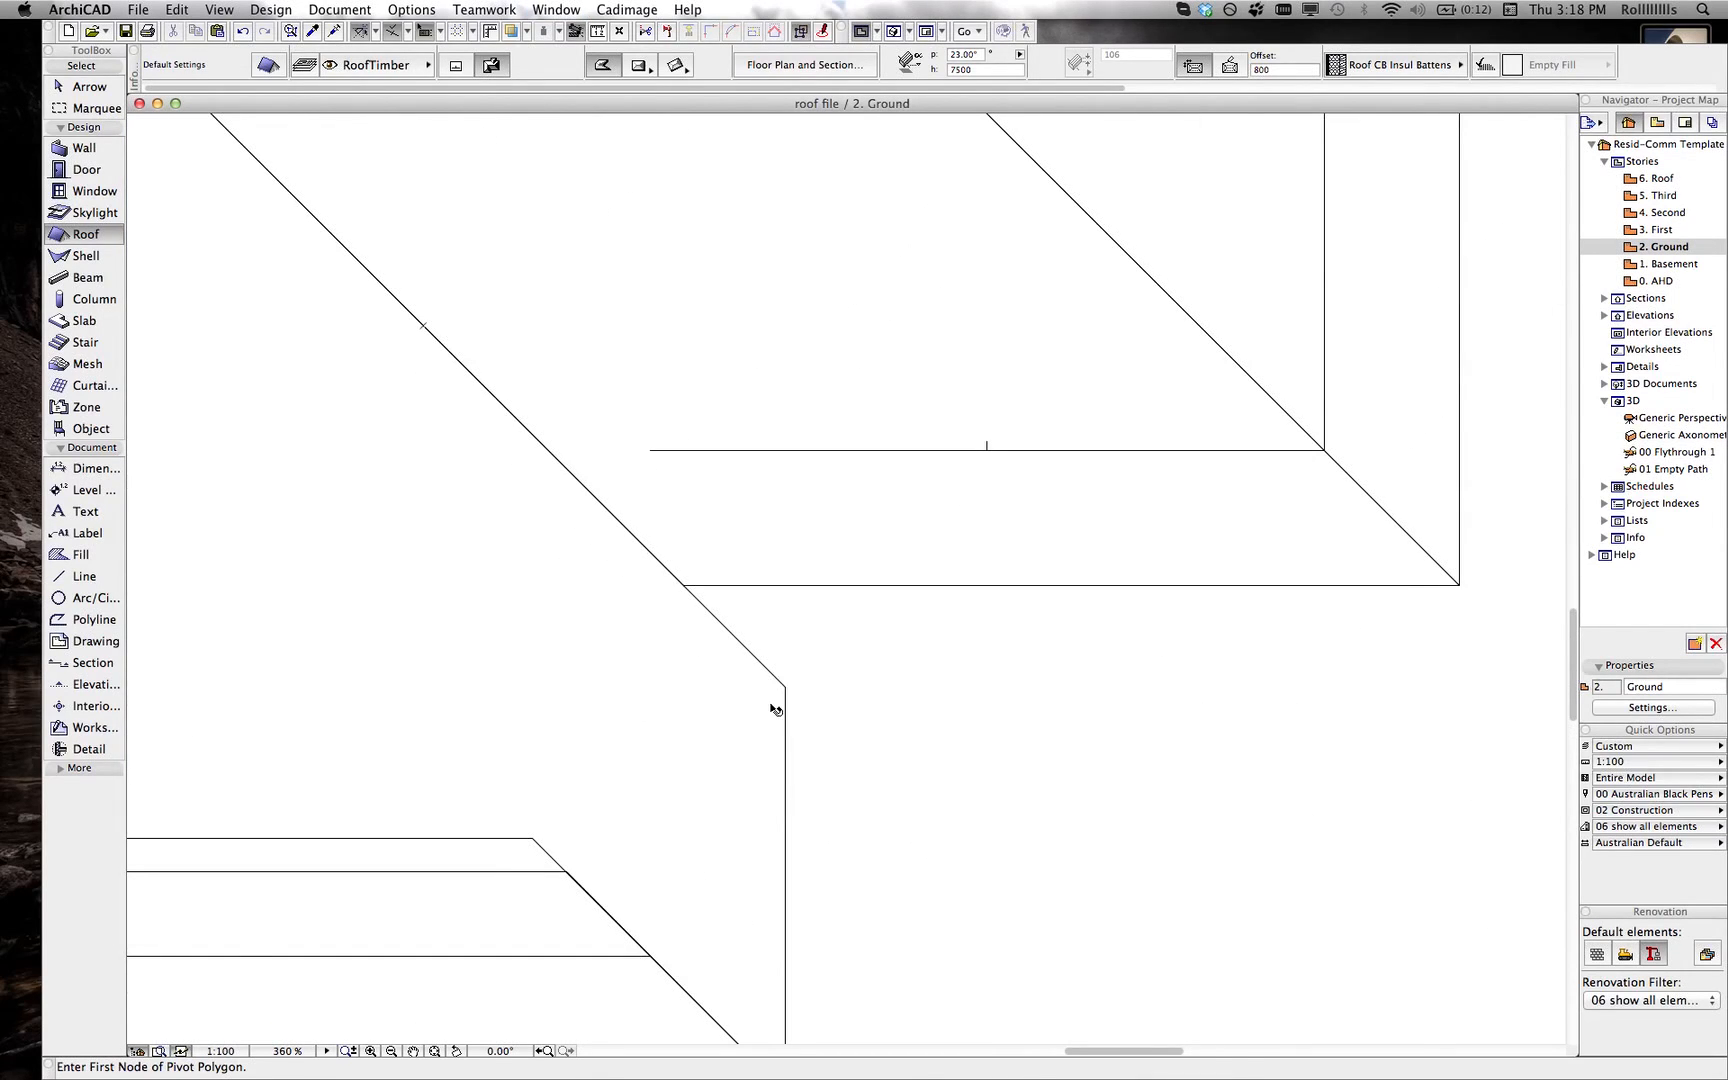
{"action": "left_click", "coordinate": [761, 651], "text": "shift"}
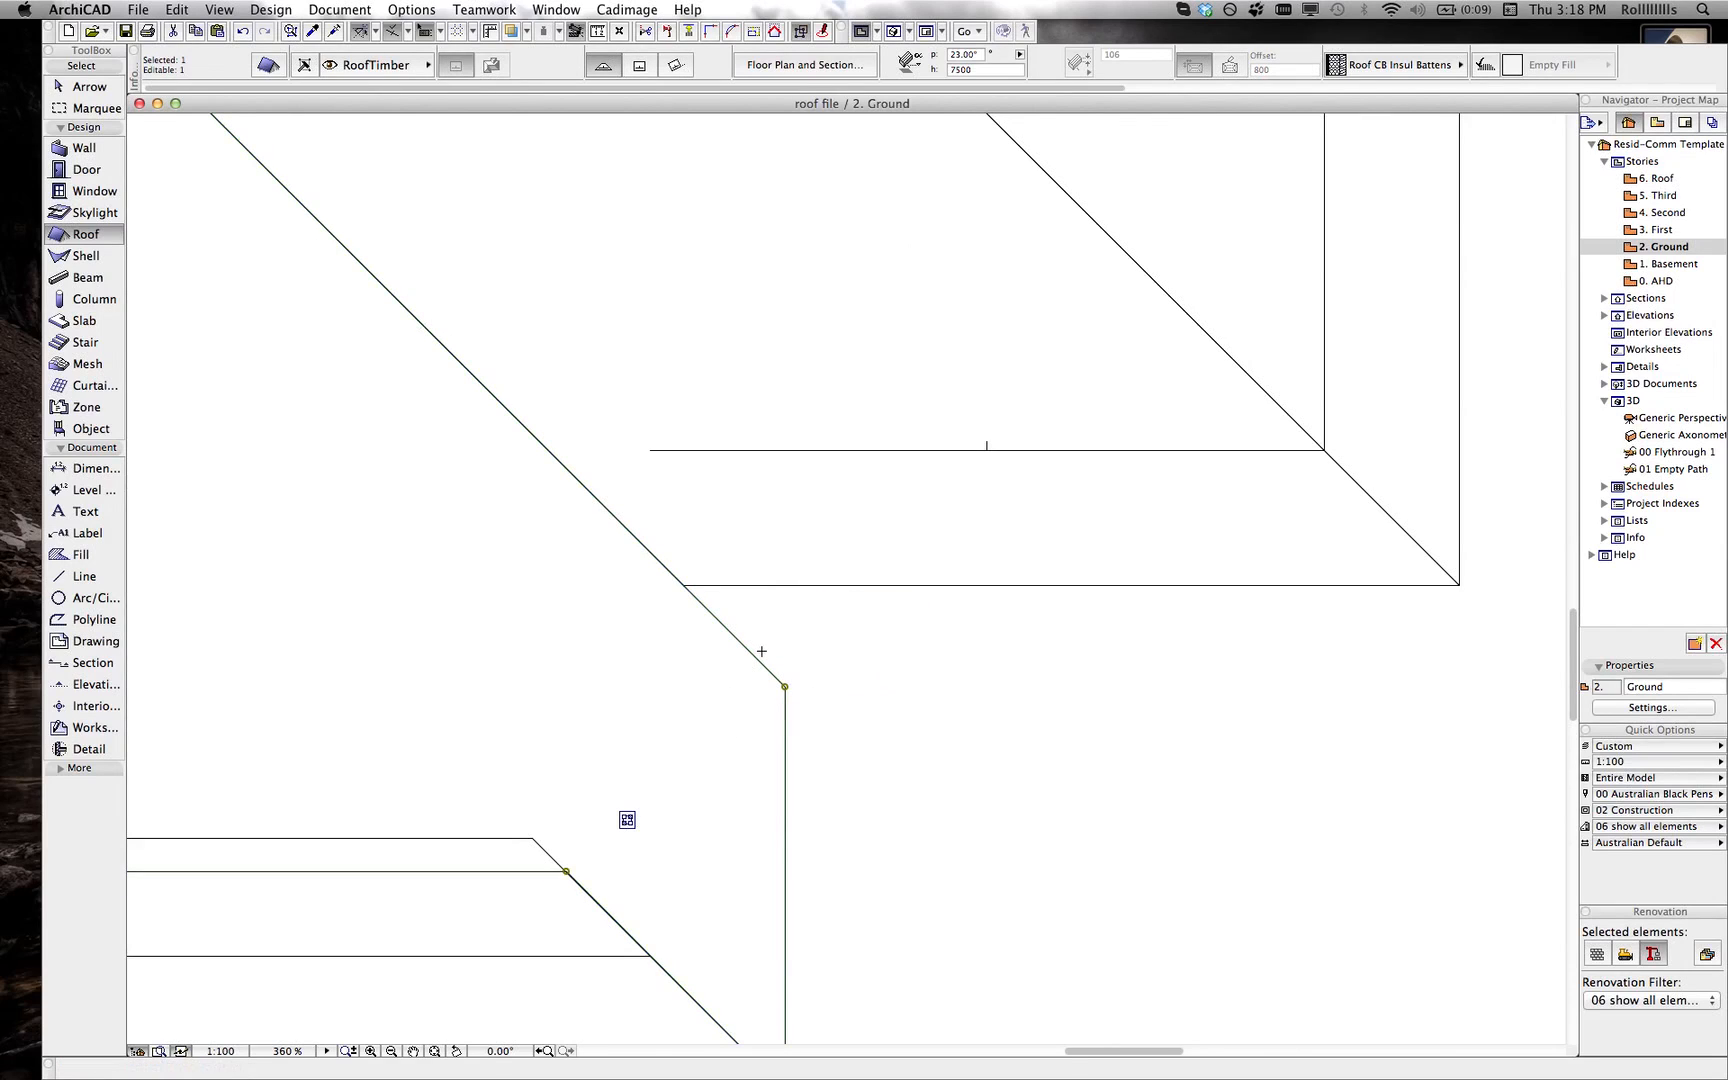
{"action": "scroll", "coordinate": [761, 651], "scroll_direction": "up", "scroll_amount": 4}
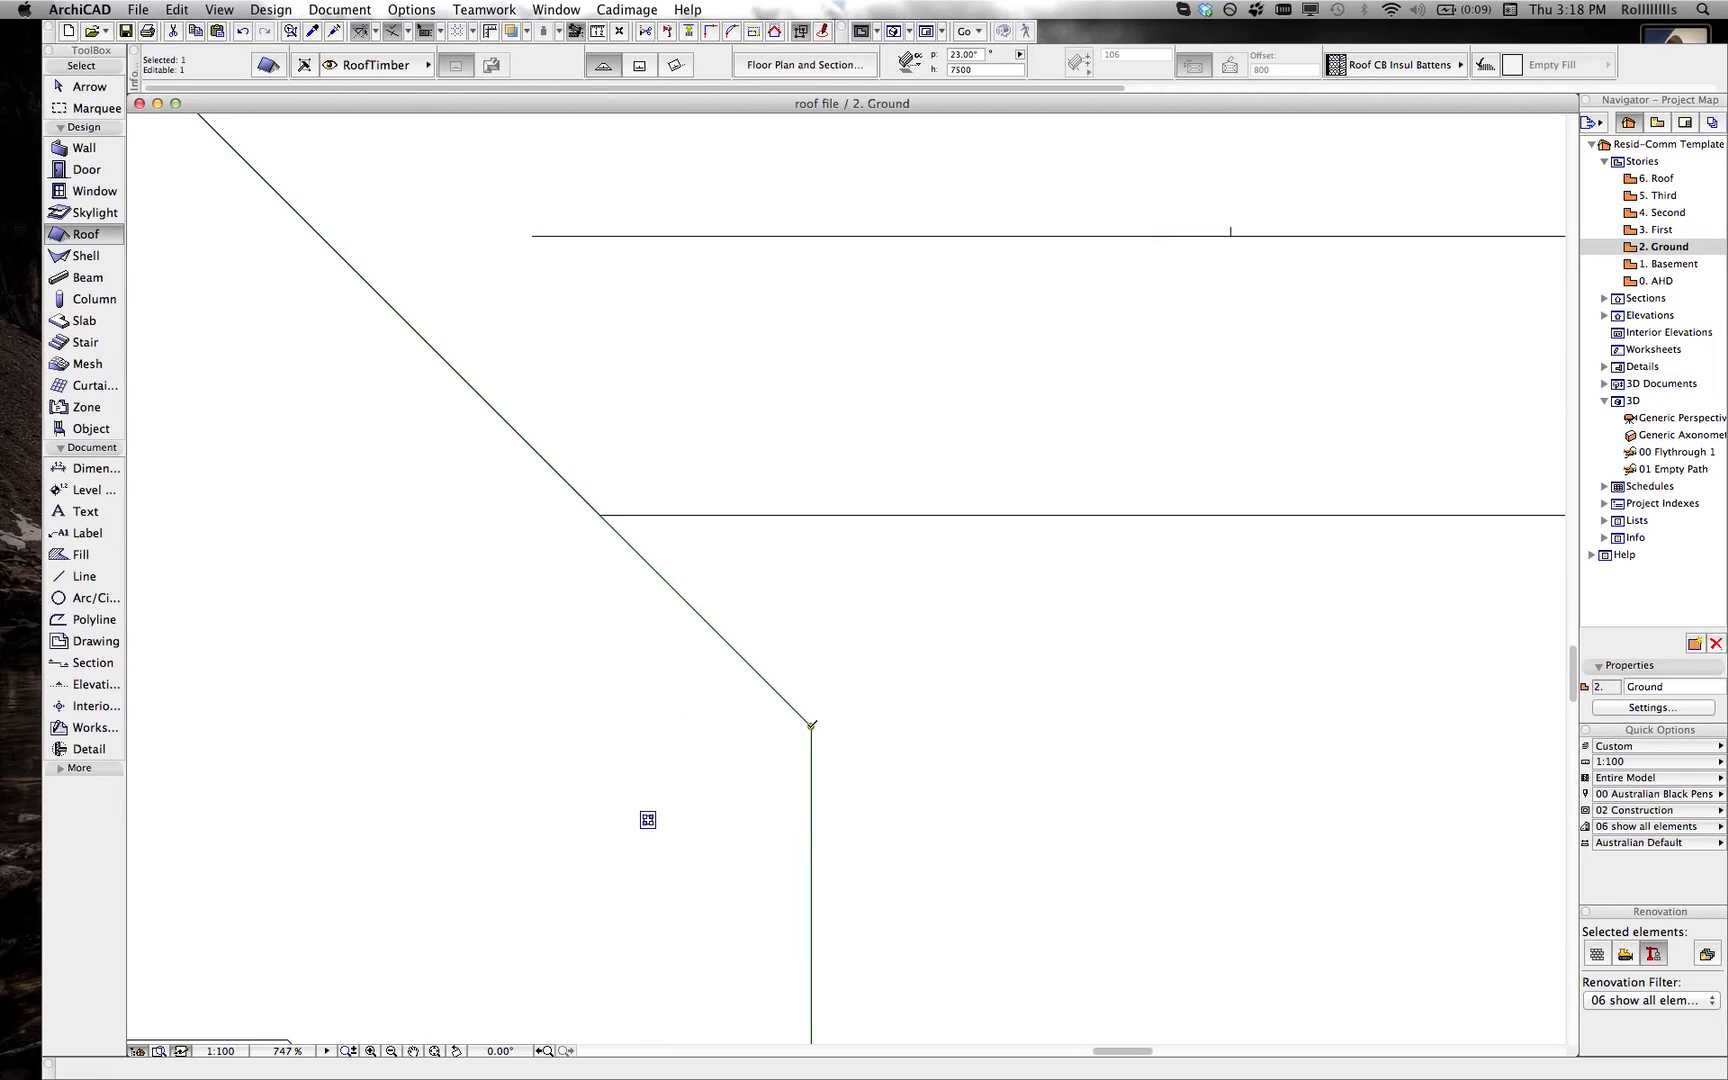
{"action": "left_click", "coordinate": [811, 725]}
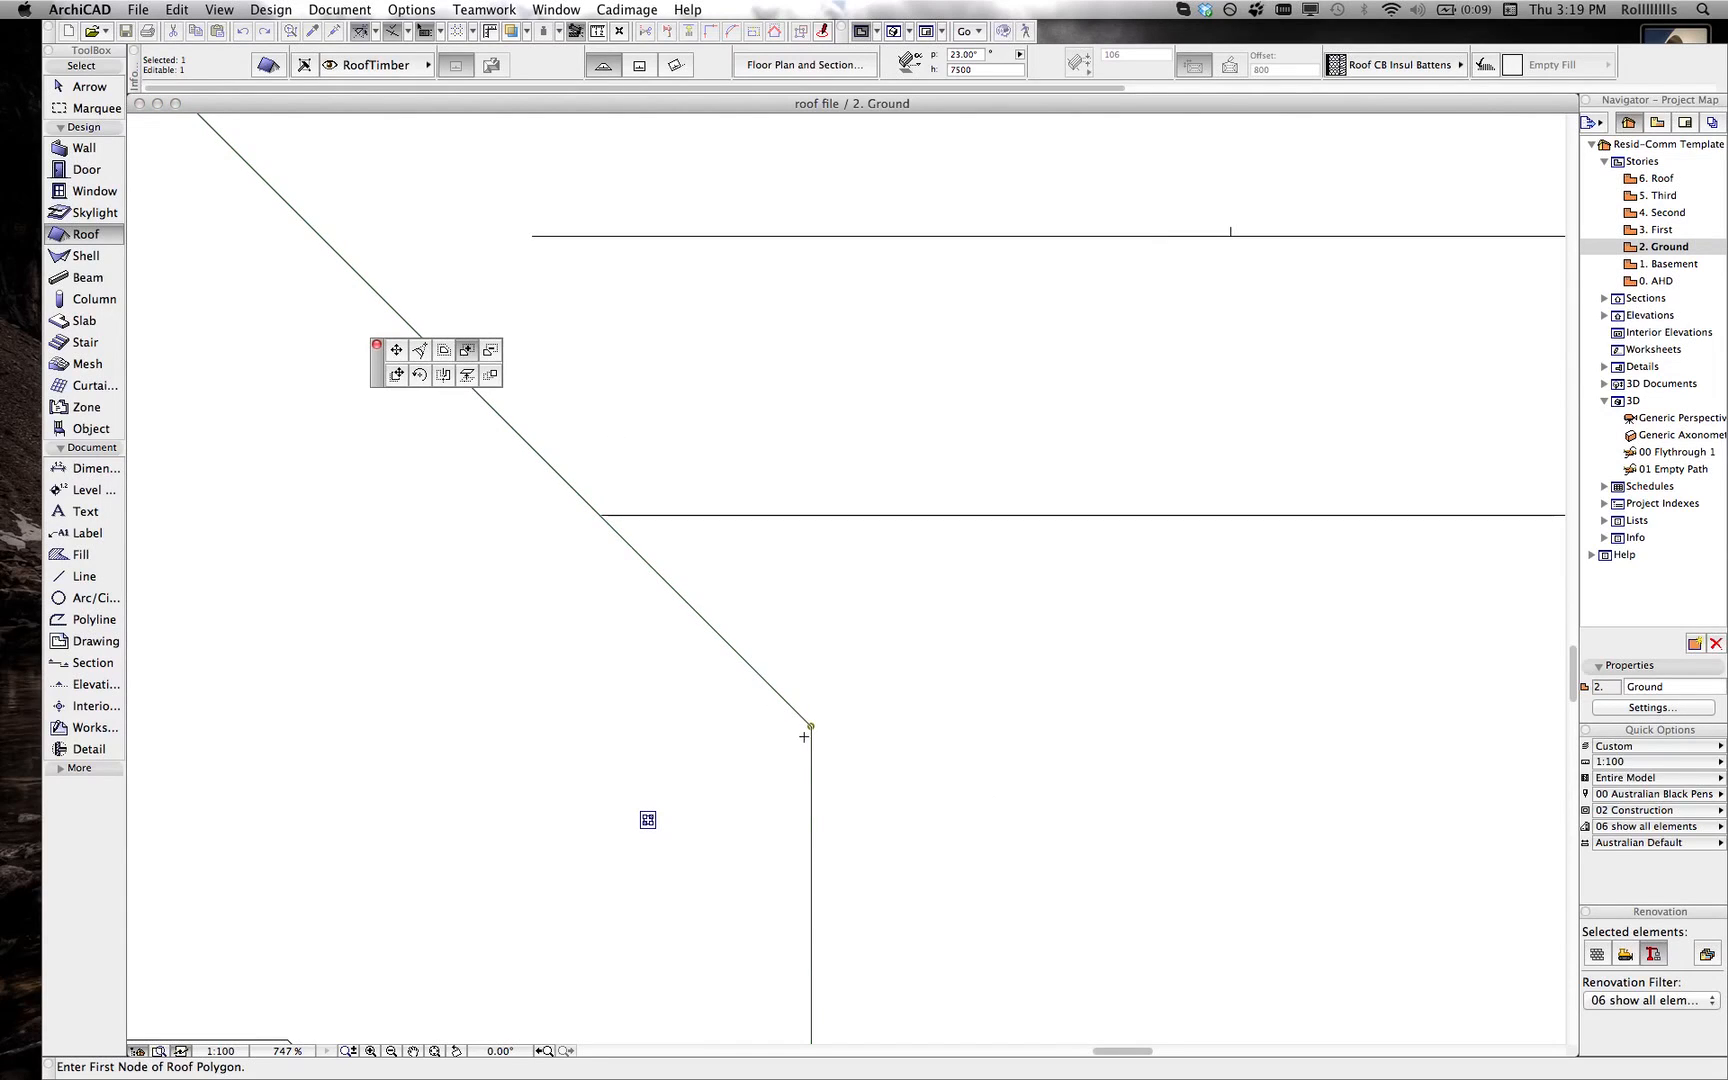
{"action": "left_click", "coordinate": [811, 727]}
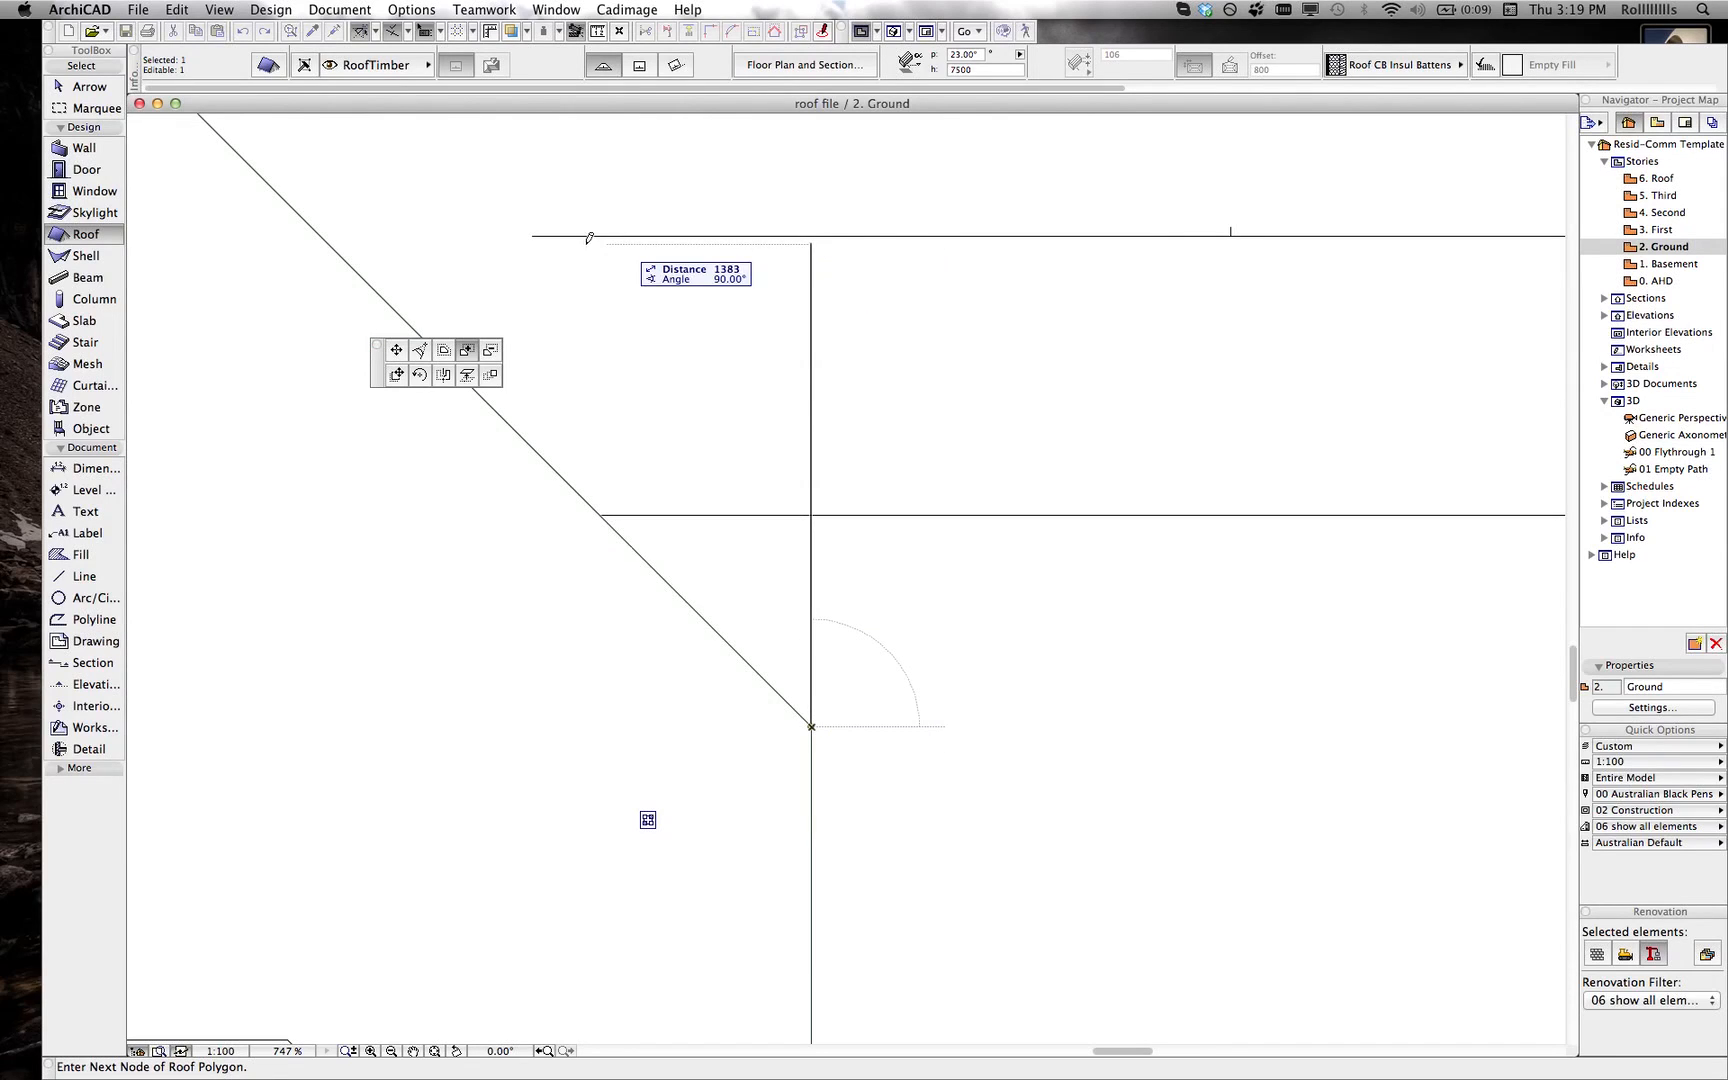
{"action": "left_click", "coordinate": [538, 230]}
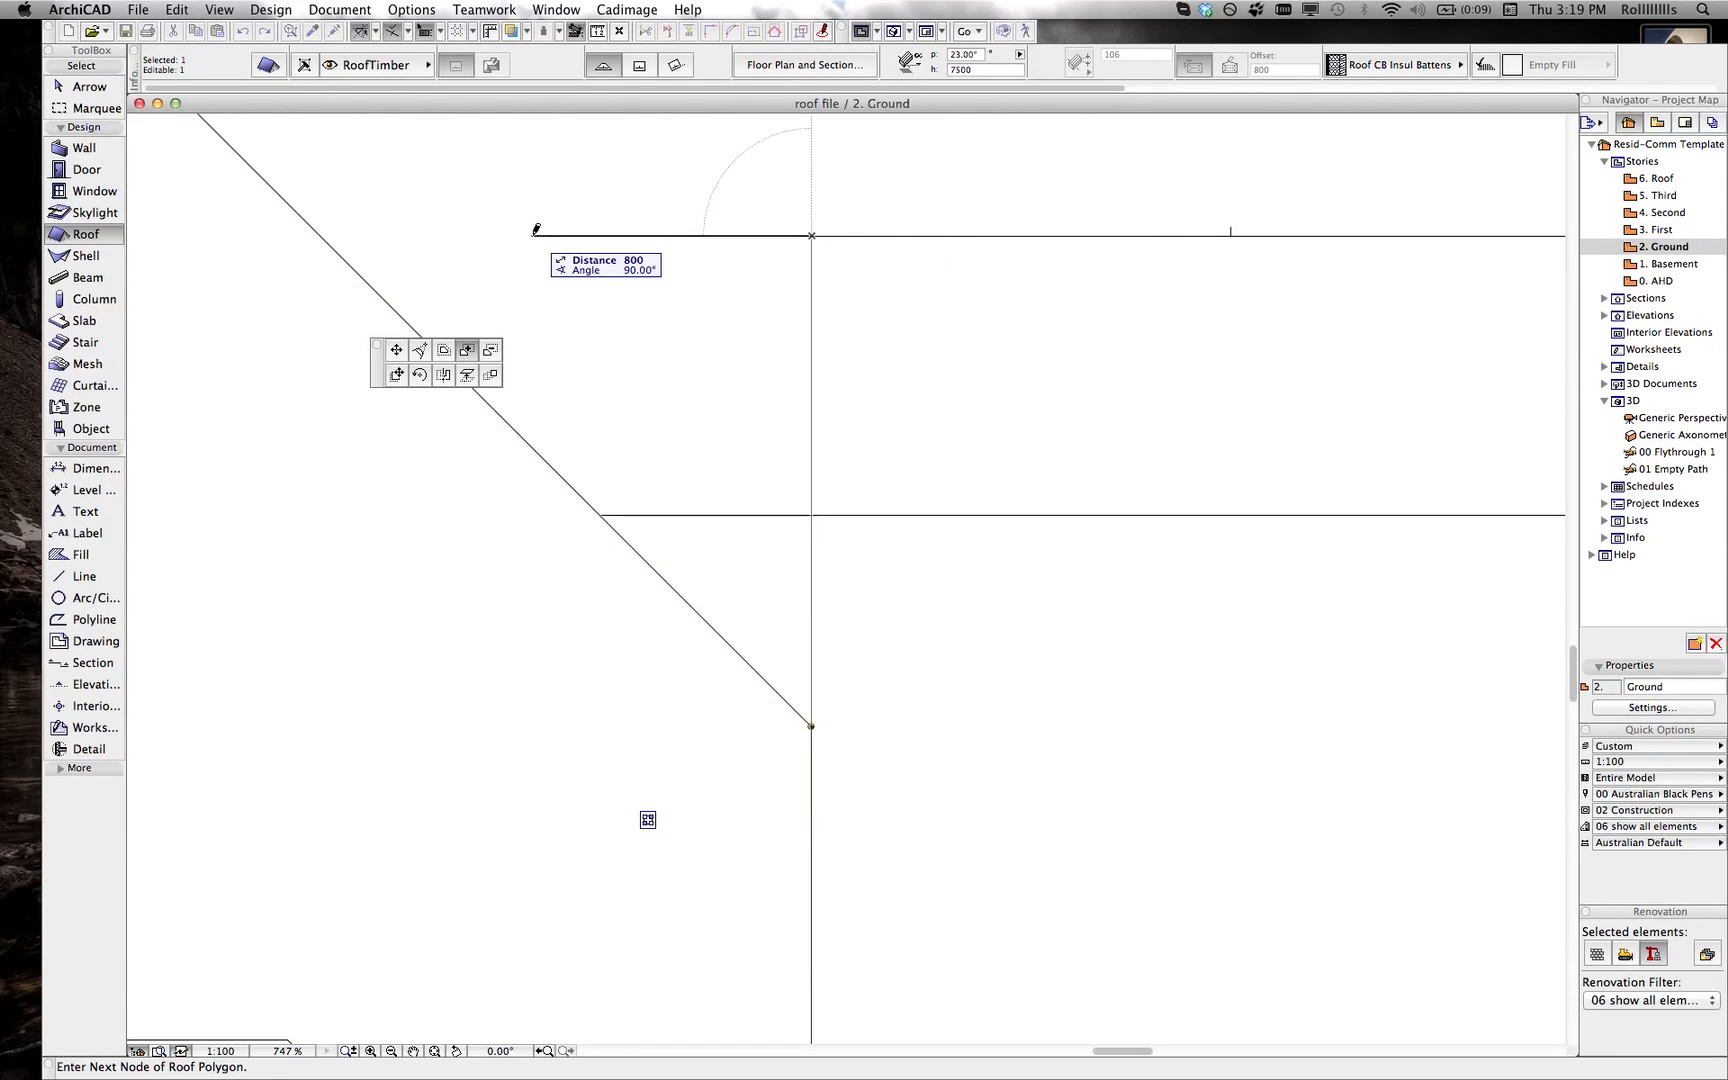
{"action": "left_click", "coordinate": [323, 232]}
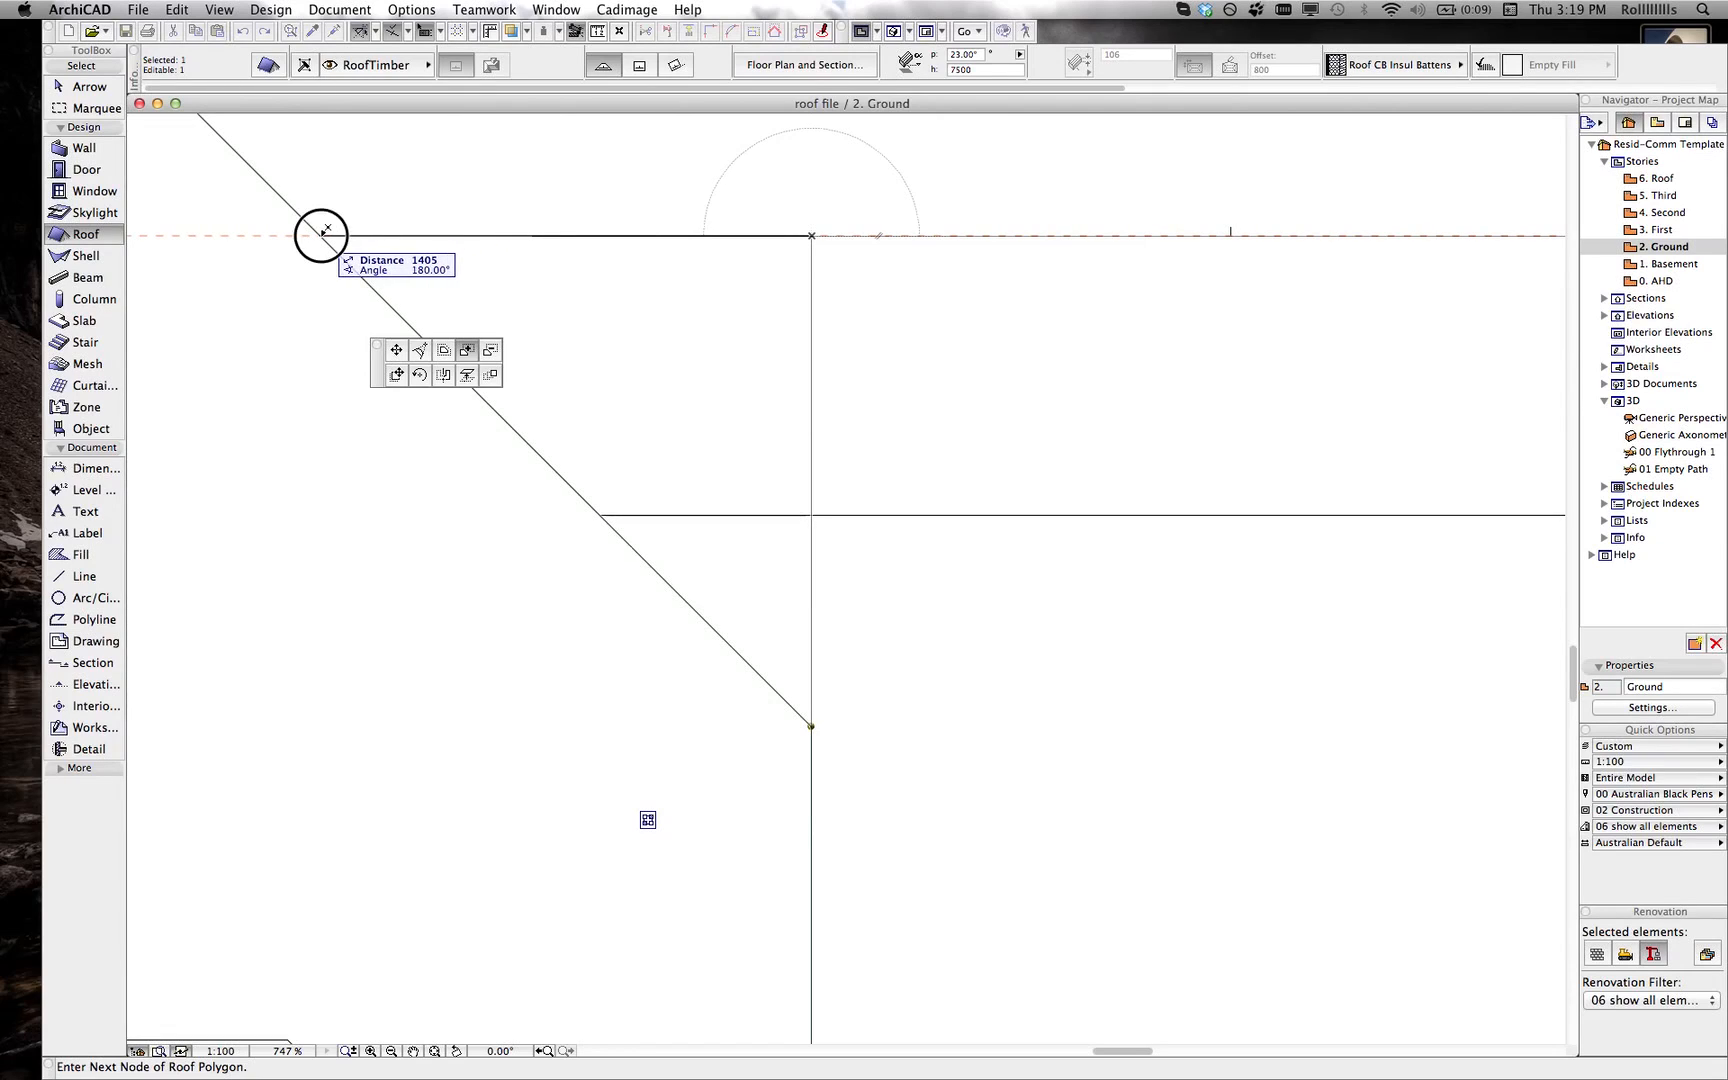
{"action": "double_click", "coordinate": [811, 722]}
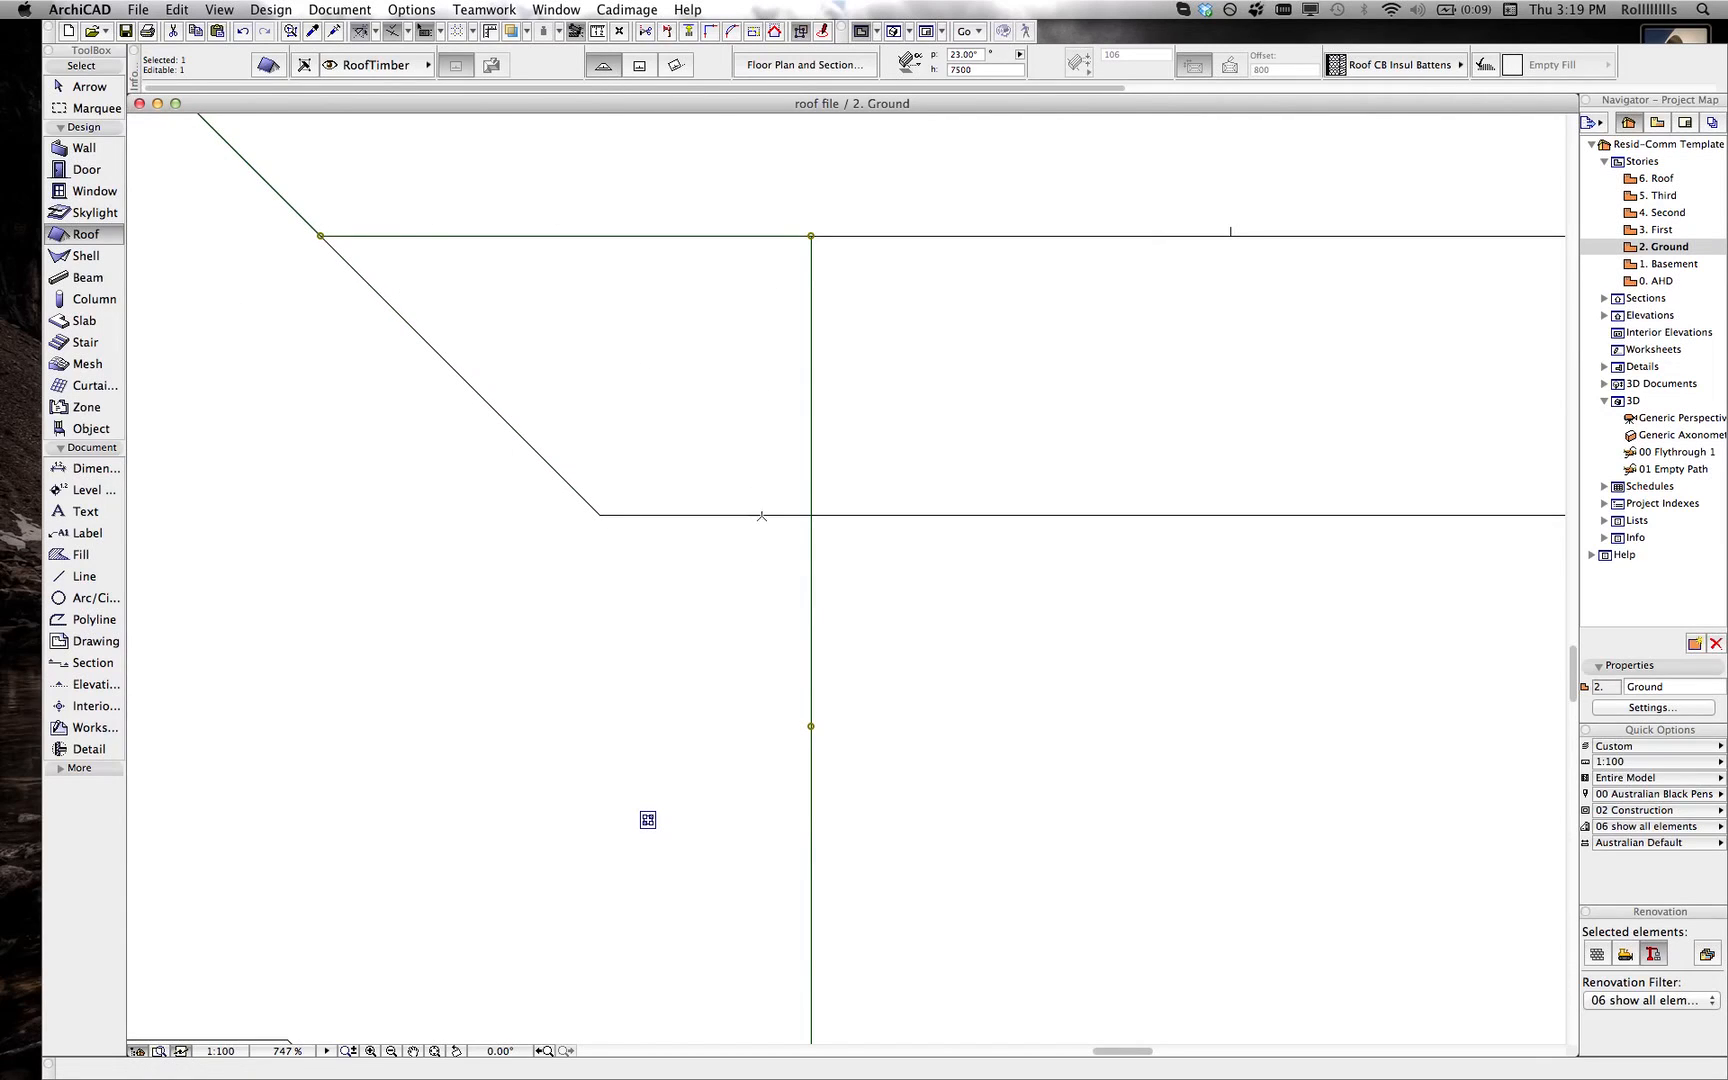
{"action": "key", "text": "F5"}
{"action": "key", "text": "super+F5"}
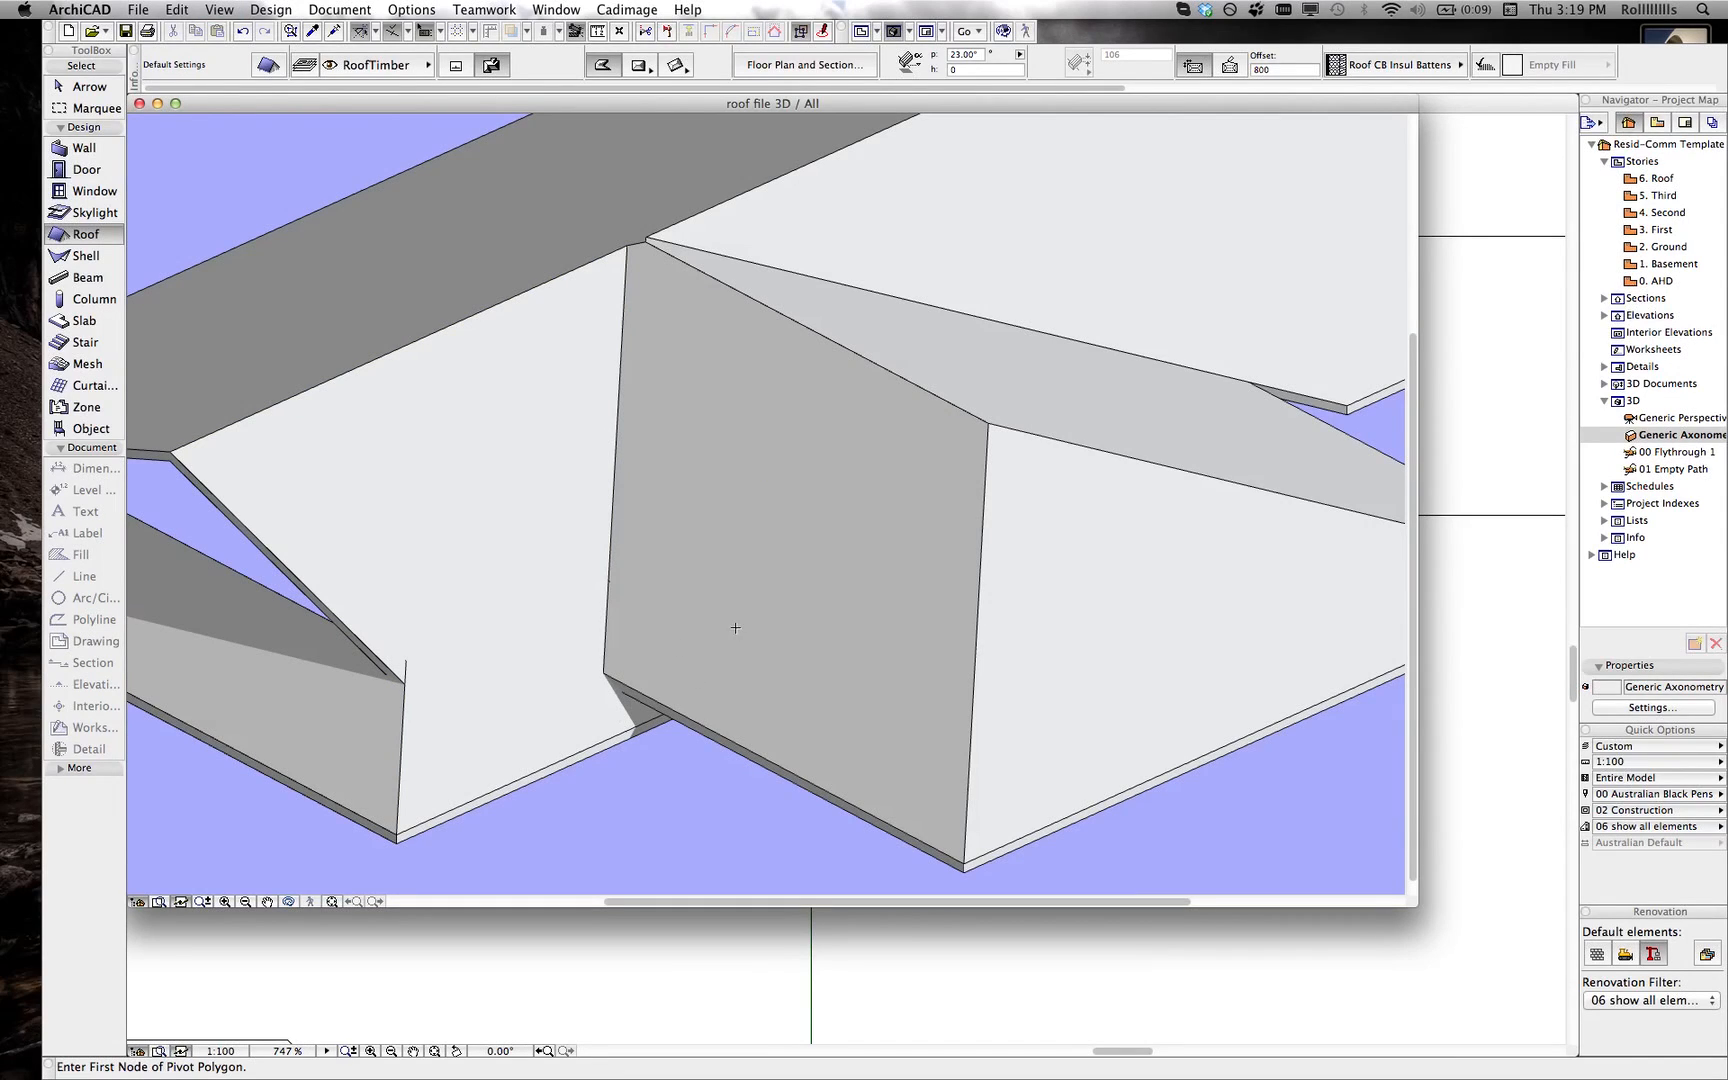
{"action": "key", "text": "F2"}
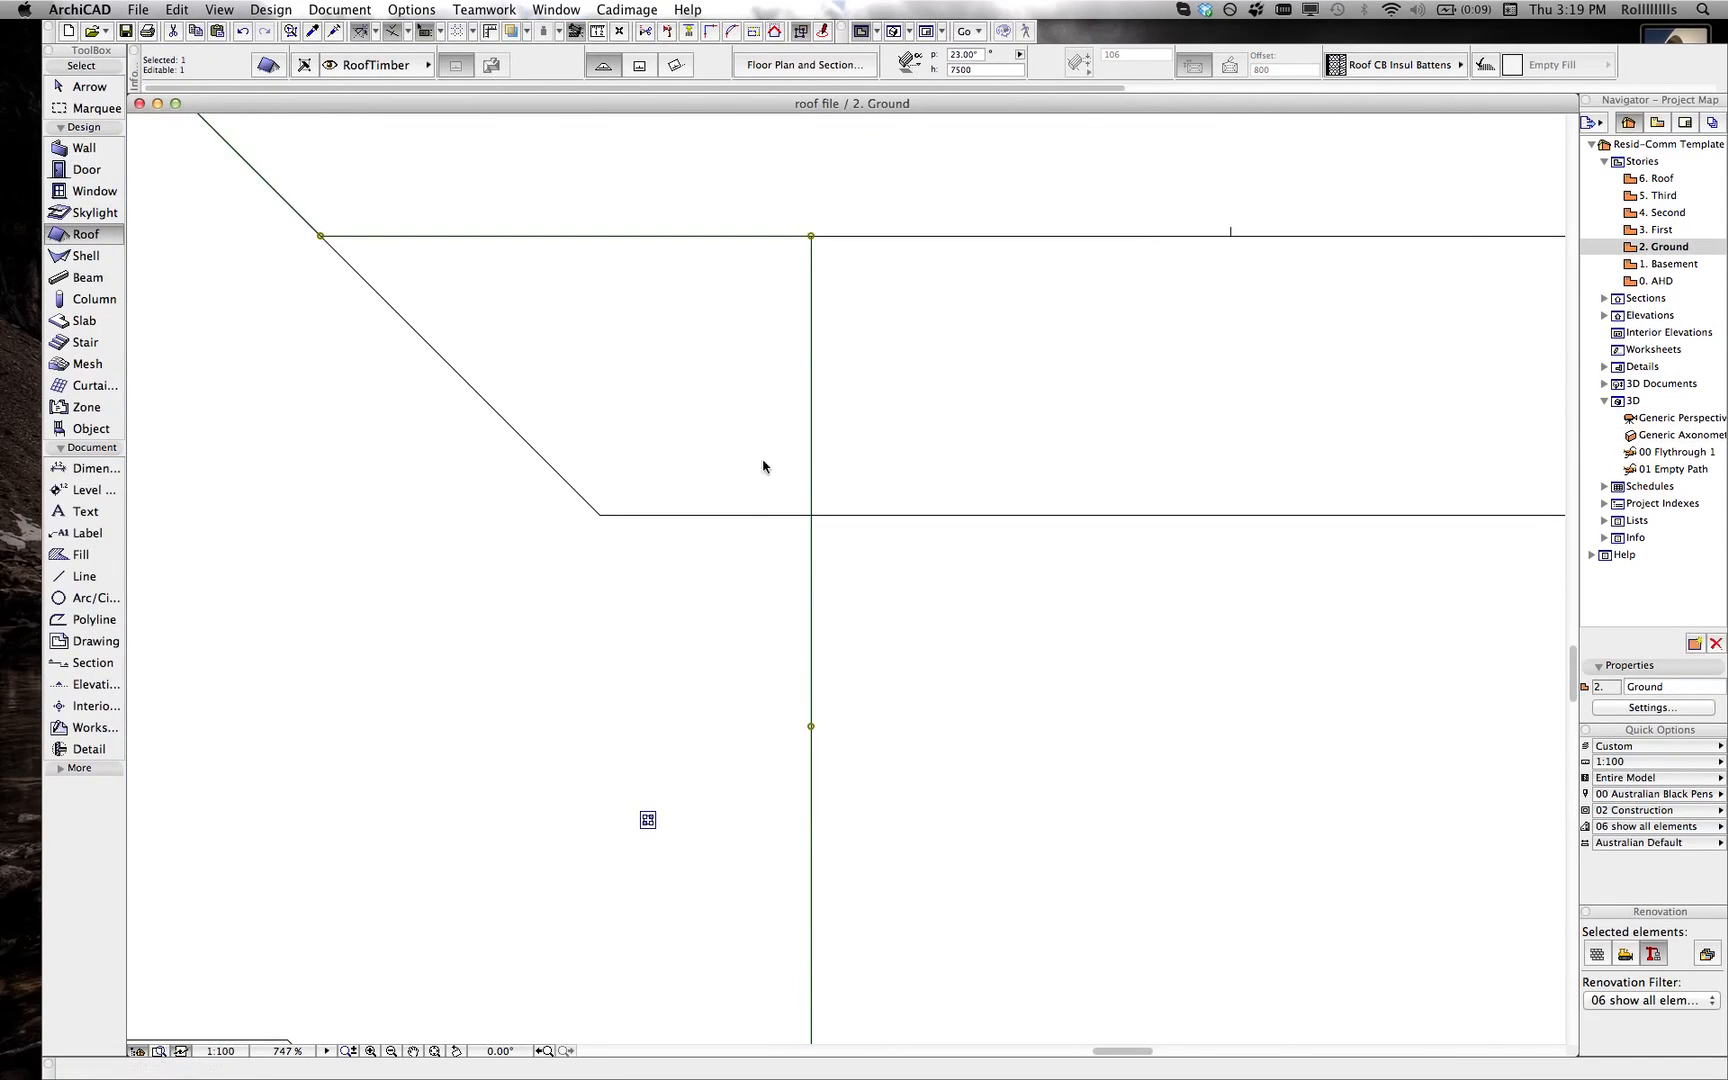
- Add a triangular extension to the upper main roof plane from its eave corner to the wing's upper pivot line and valley
{"action": "scroll", "coordinate": [764, 465], "scroll_direction": "down", "scroll_amount": 10}
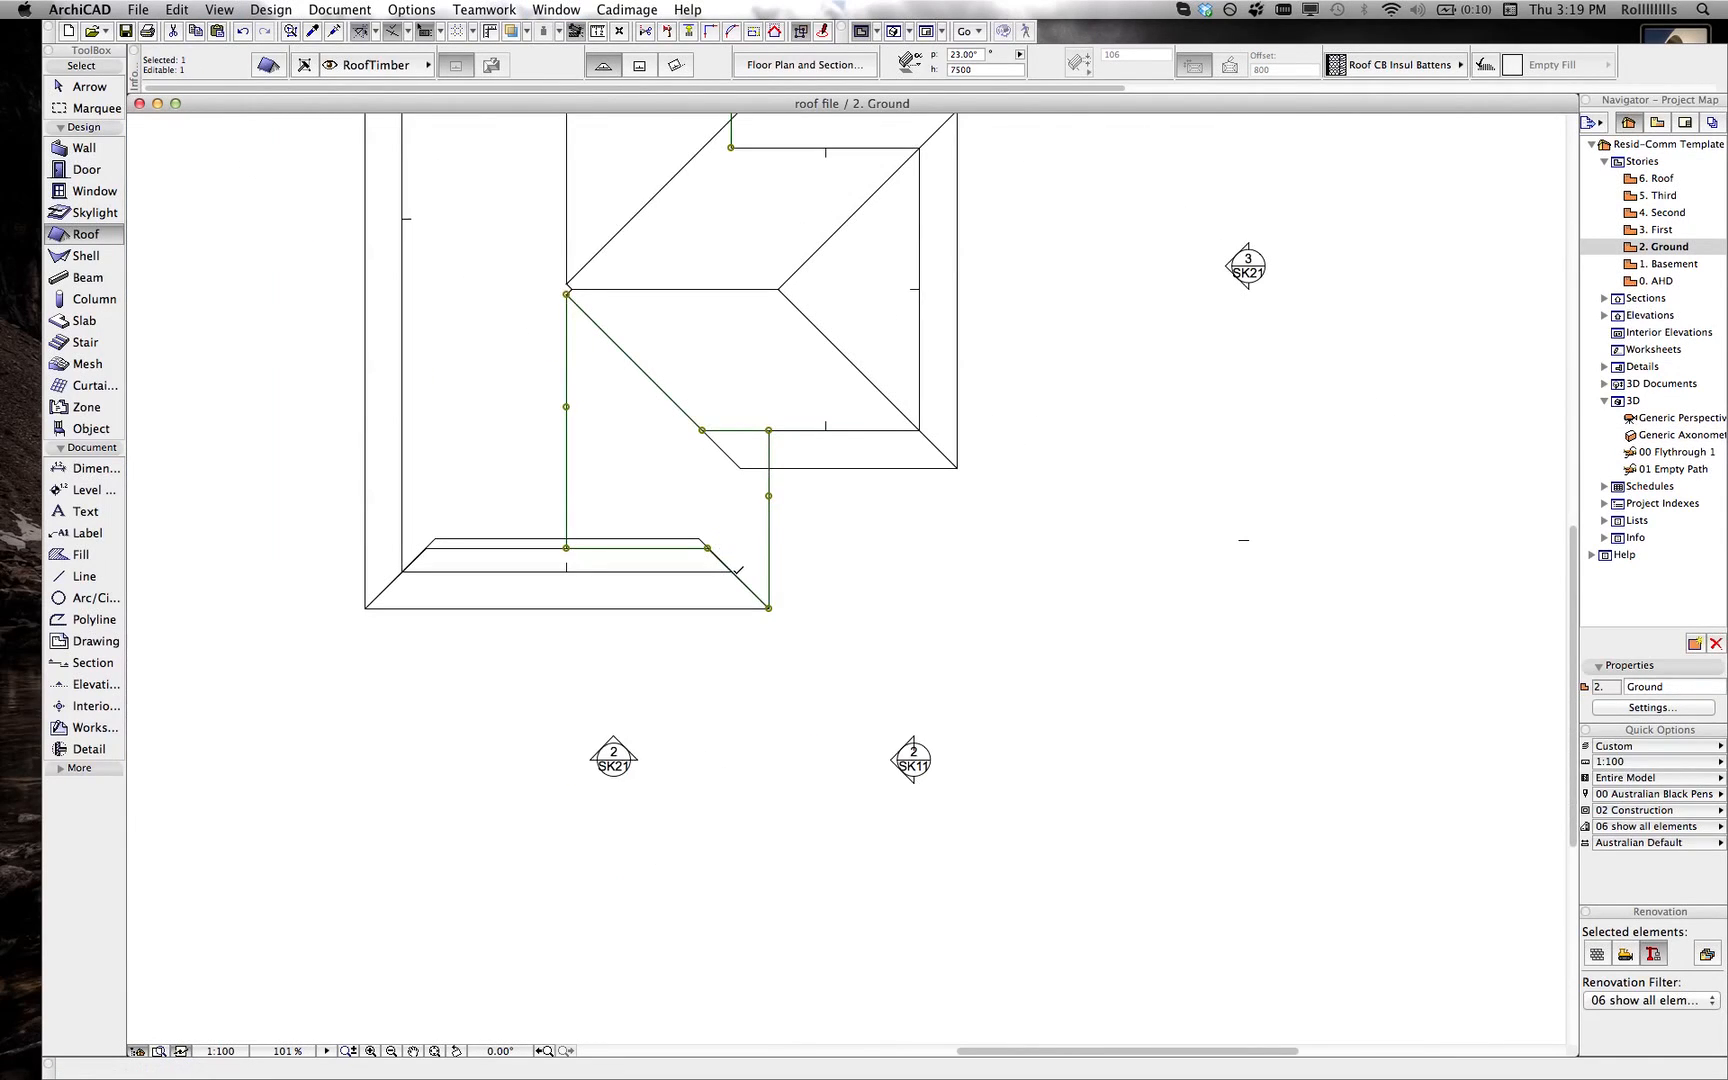
{"action": "key", "text": "Escape"}
{"action": "scroll", "coordinate": [737, 687], "scroll_direction": "up", "scroll_amount": 5}
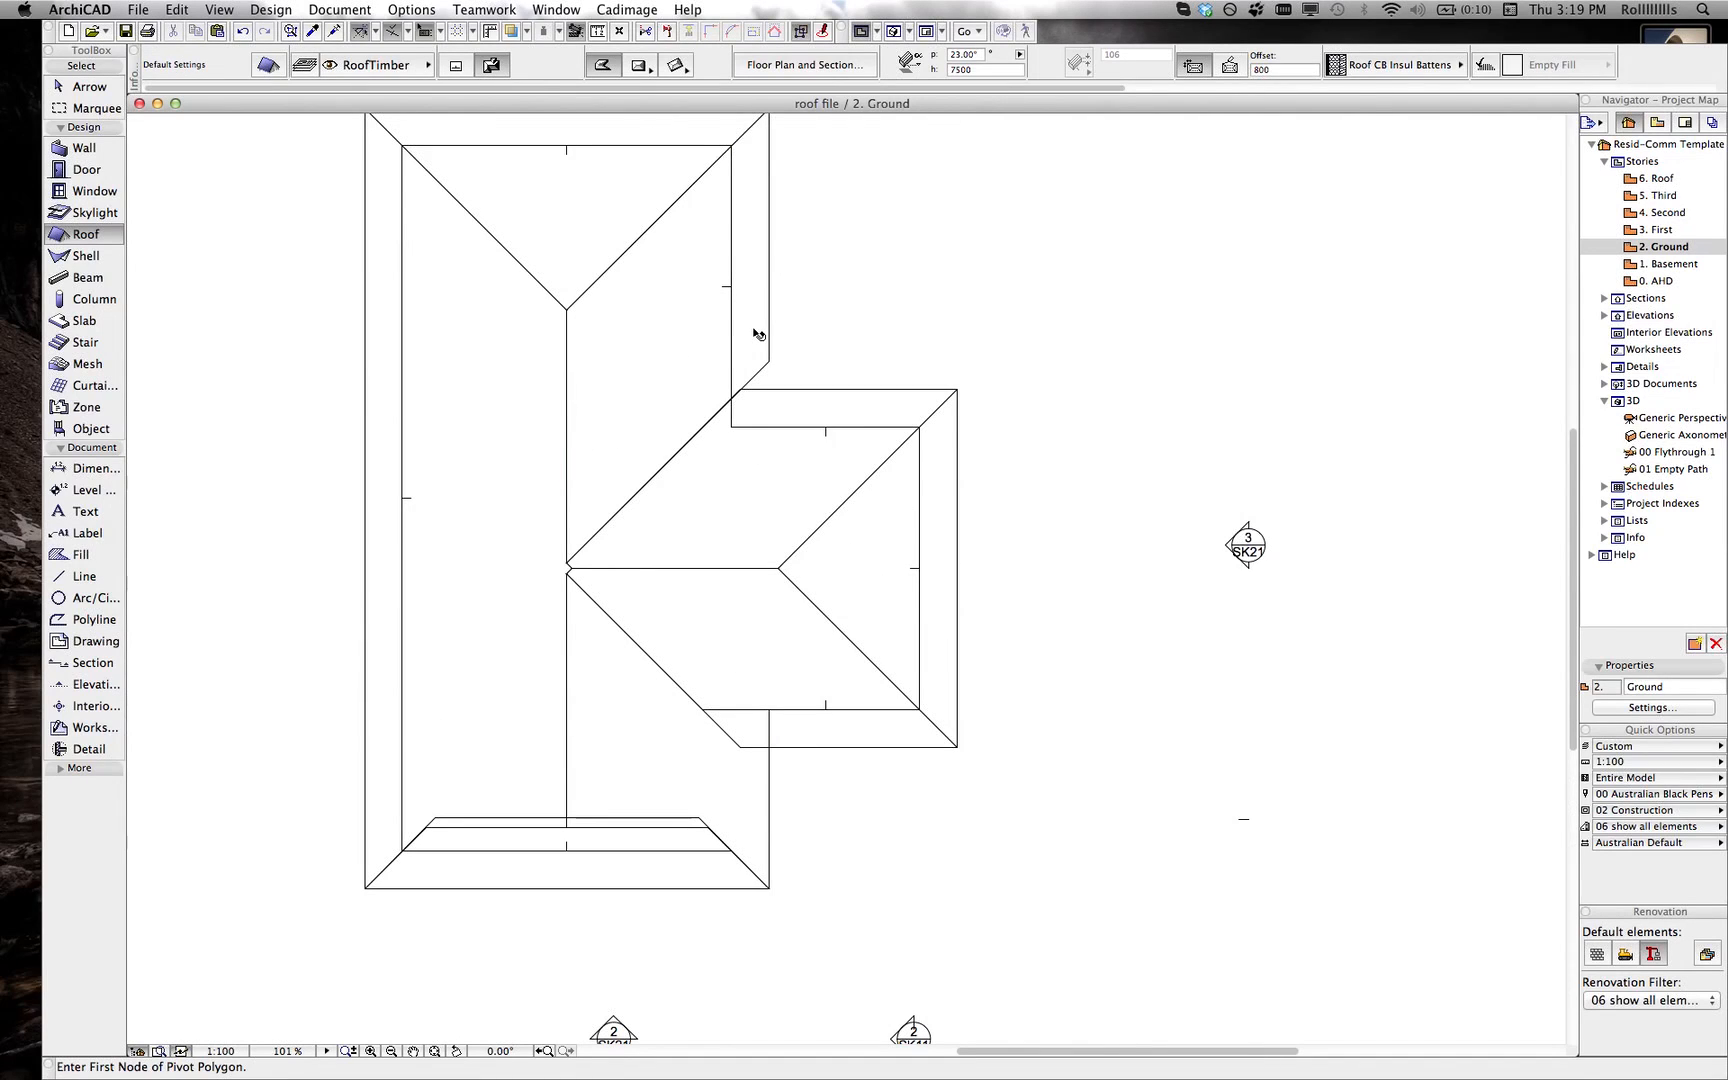
{"action": "left_click", "coordinate": [757, 458], "text": "shift"}
{"action": "scroll", "coordinate": [756, 456], "scroll_direction": "up", "scroll_amount": 3}
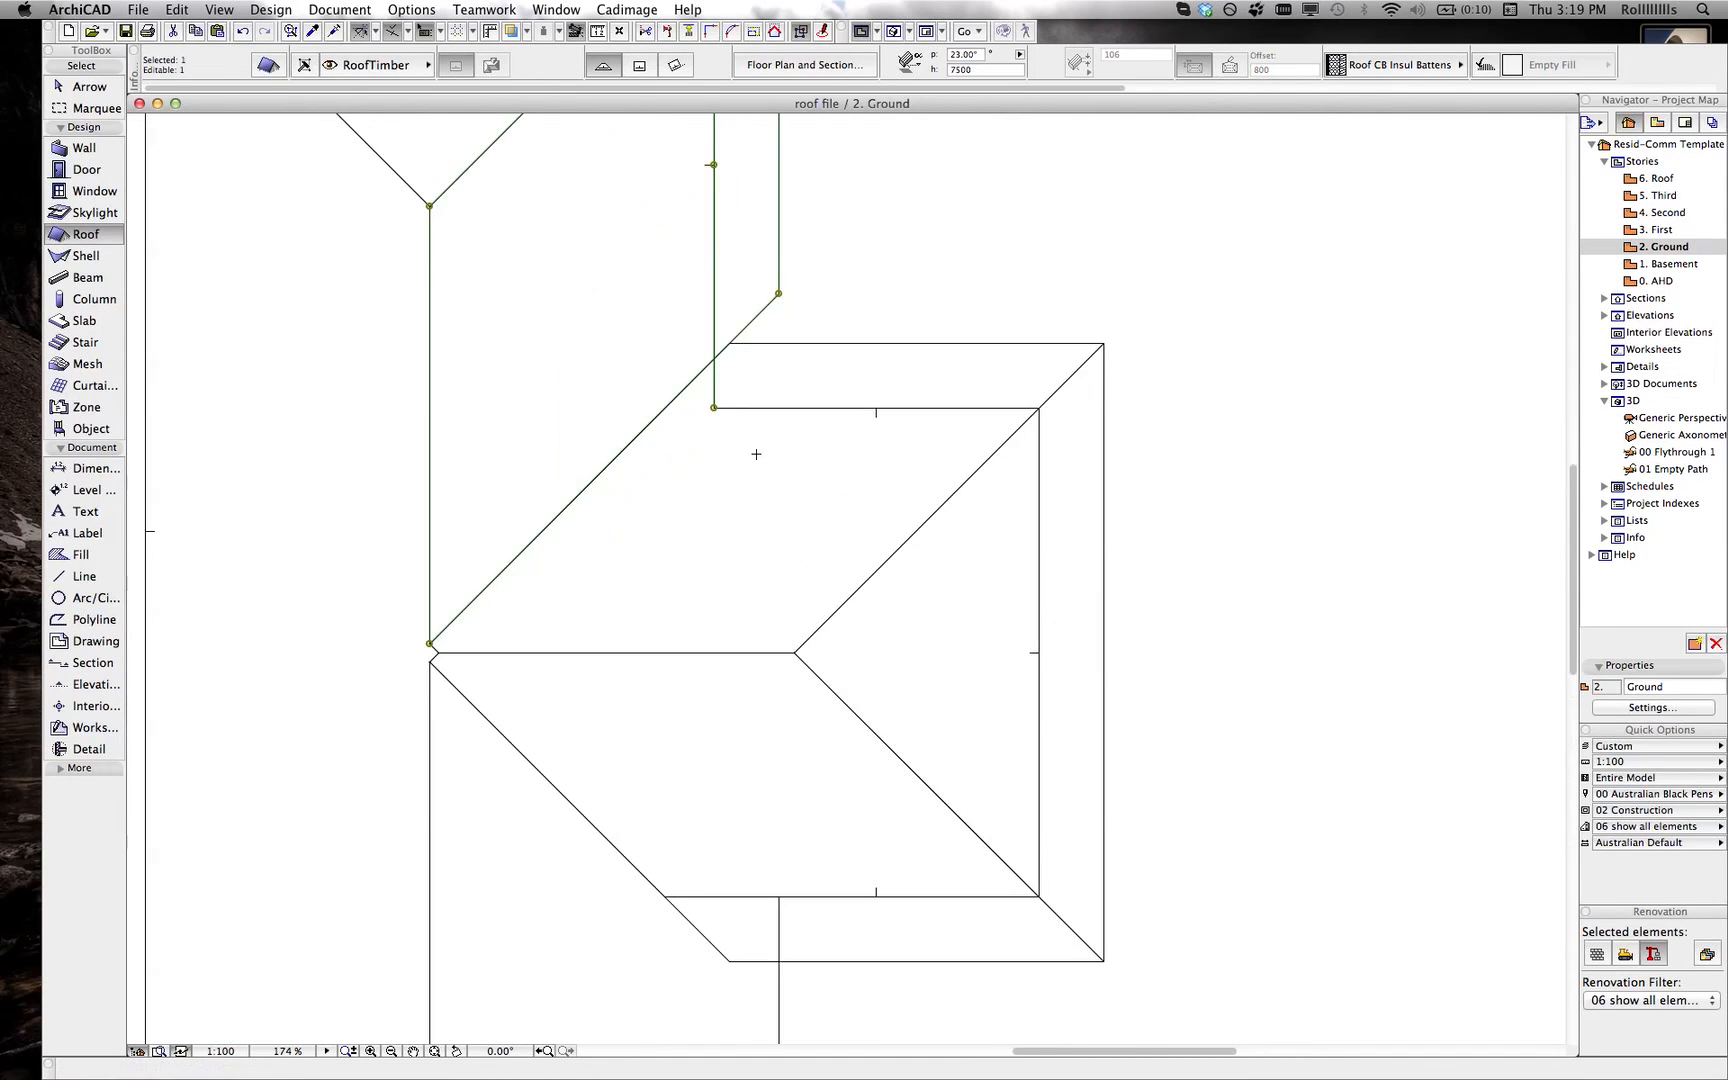
{"action": "left_click", "coordinate": [766, 306]}
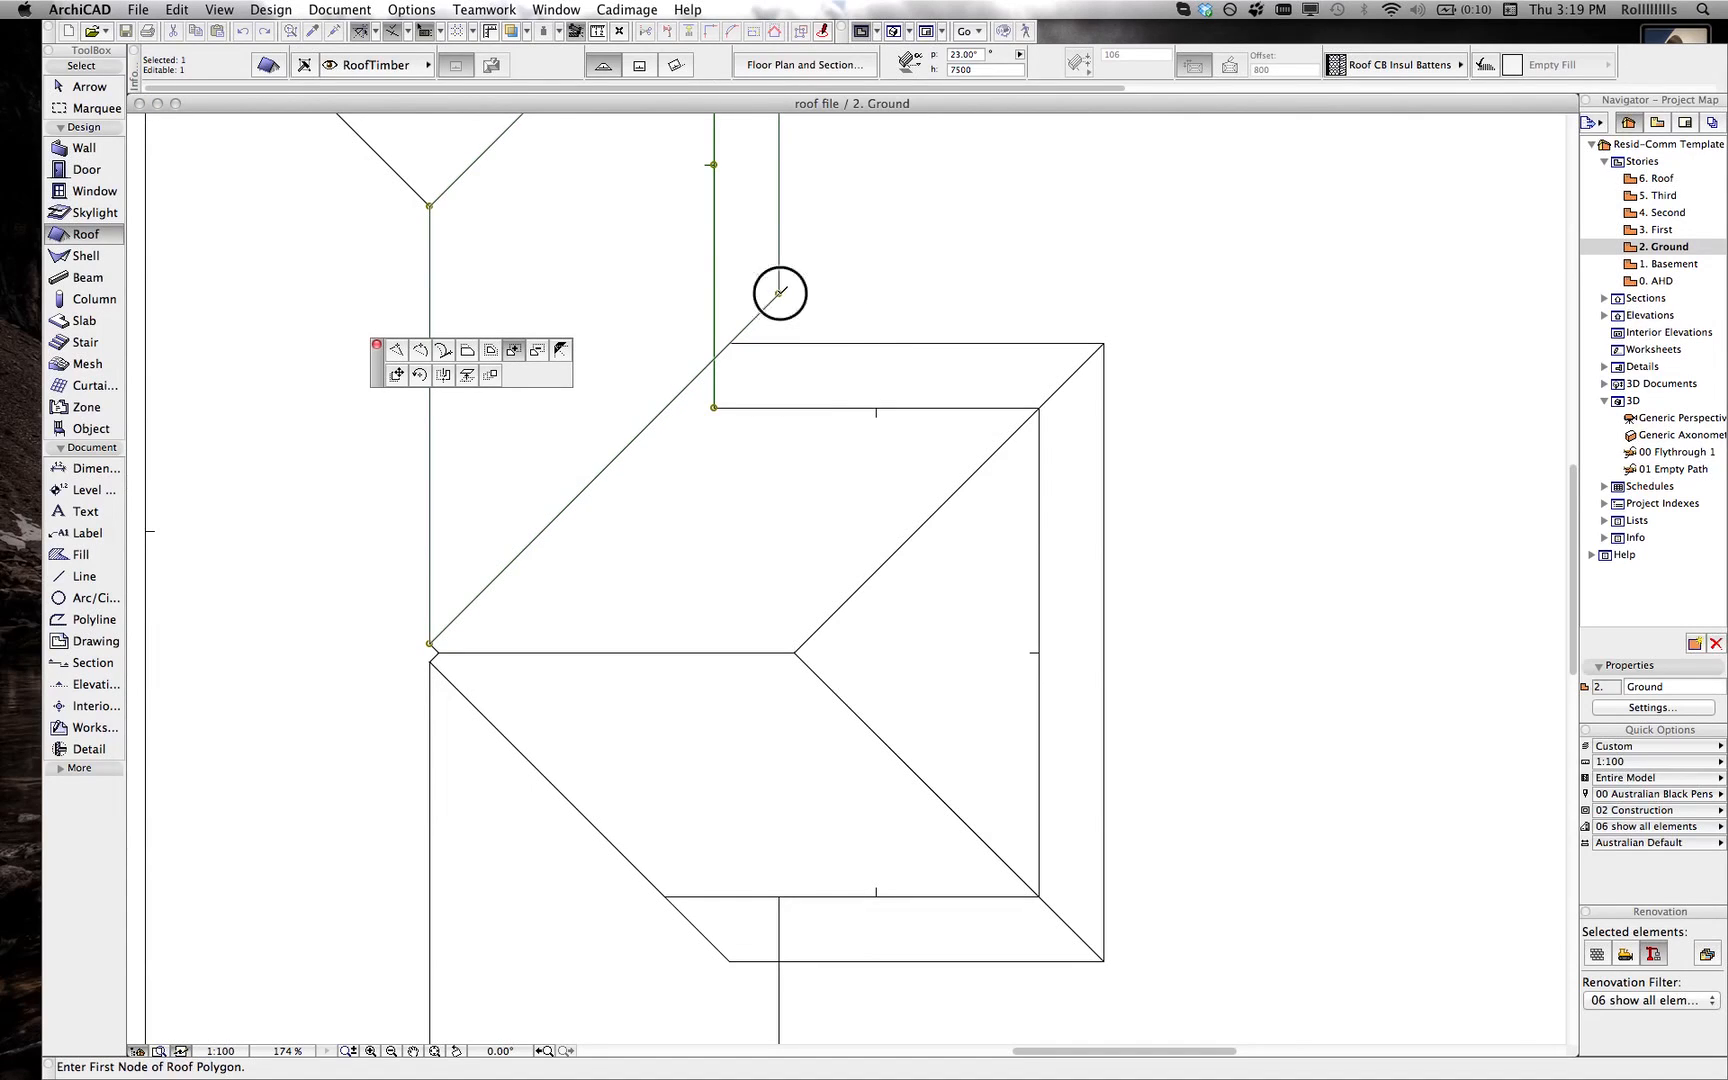
{"action": "left_click", "coordinate": [778, 294]}
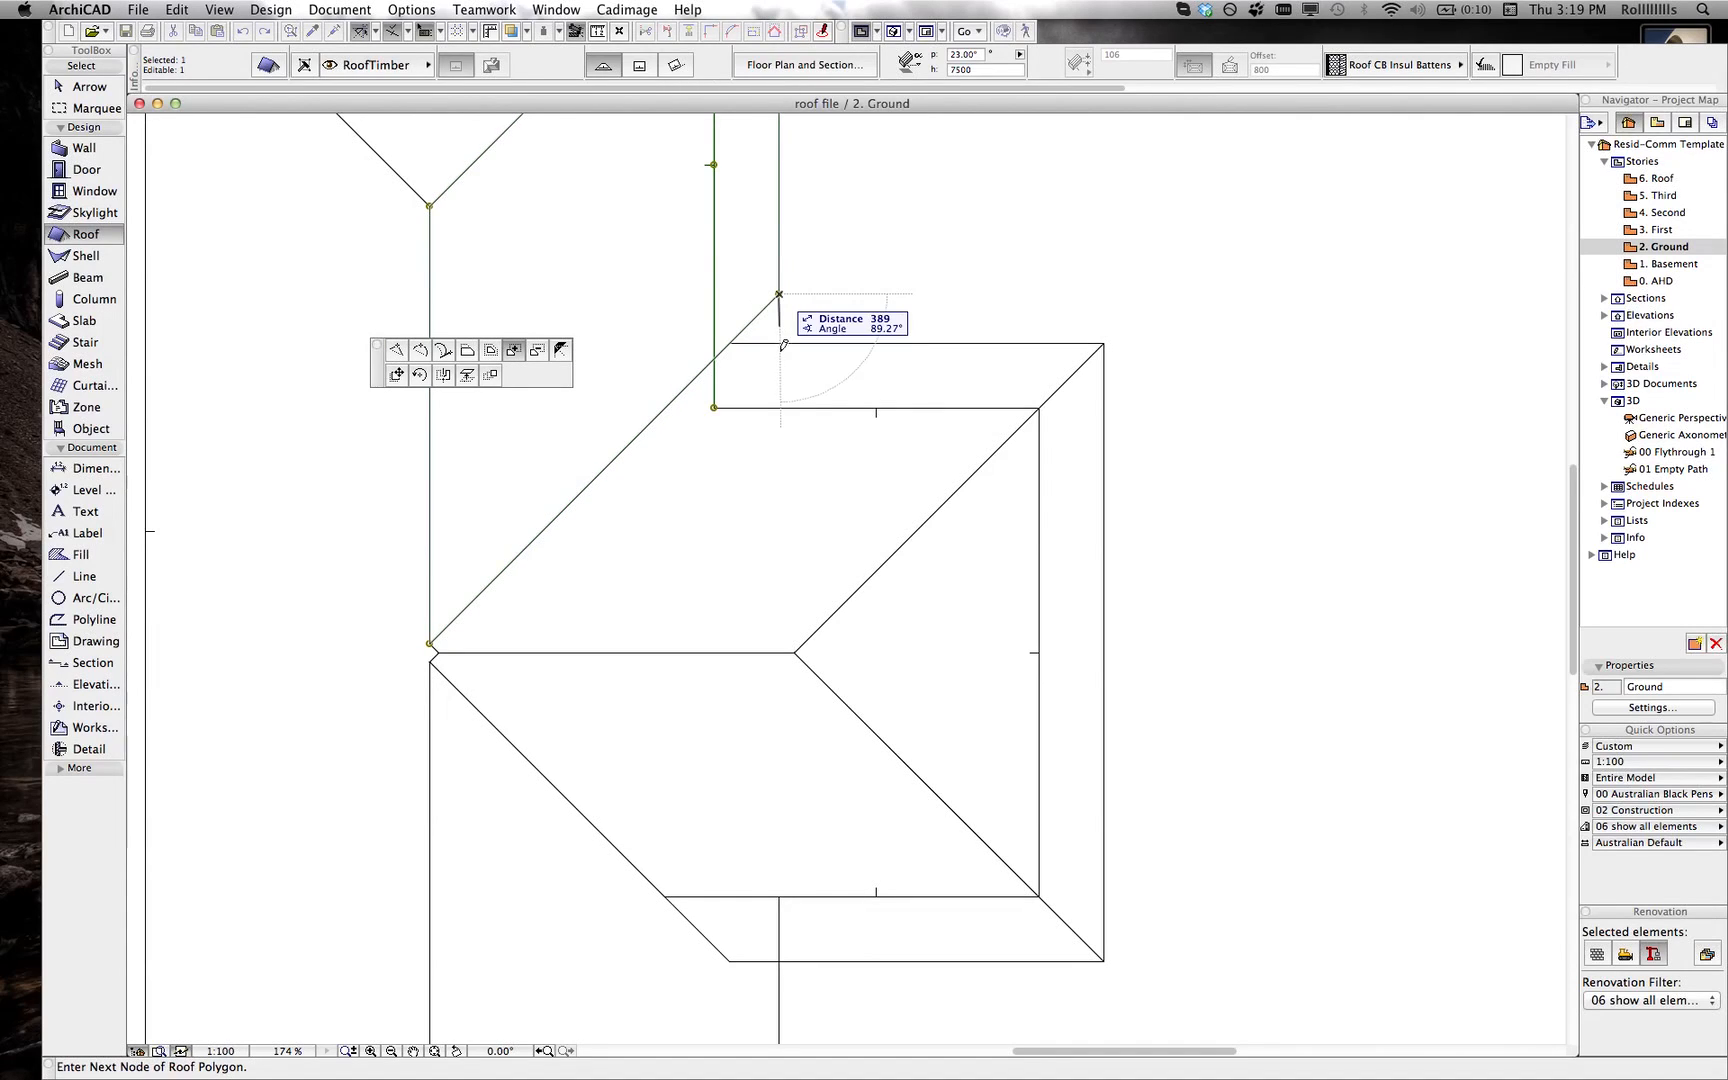
{"action": "left_click", "coordinate": [715, 405]}
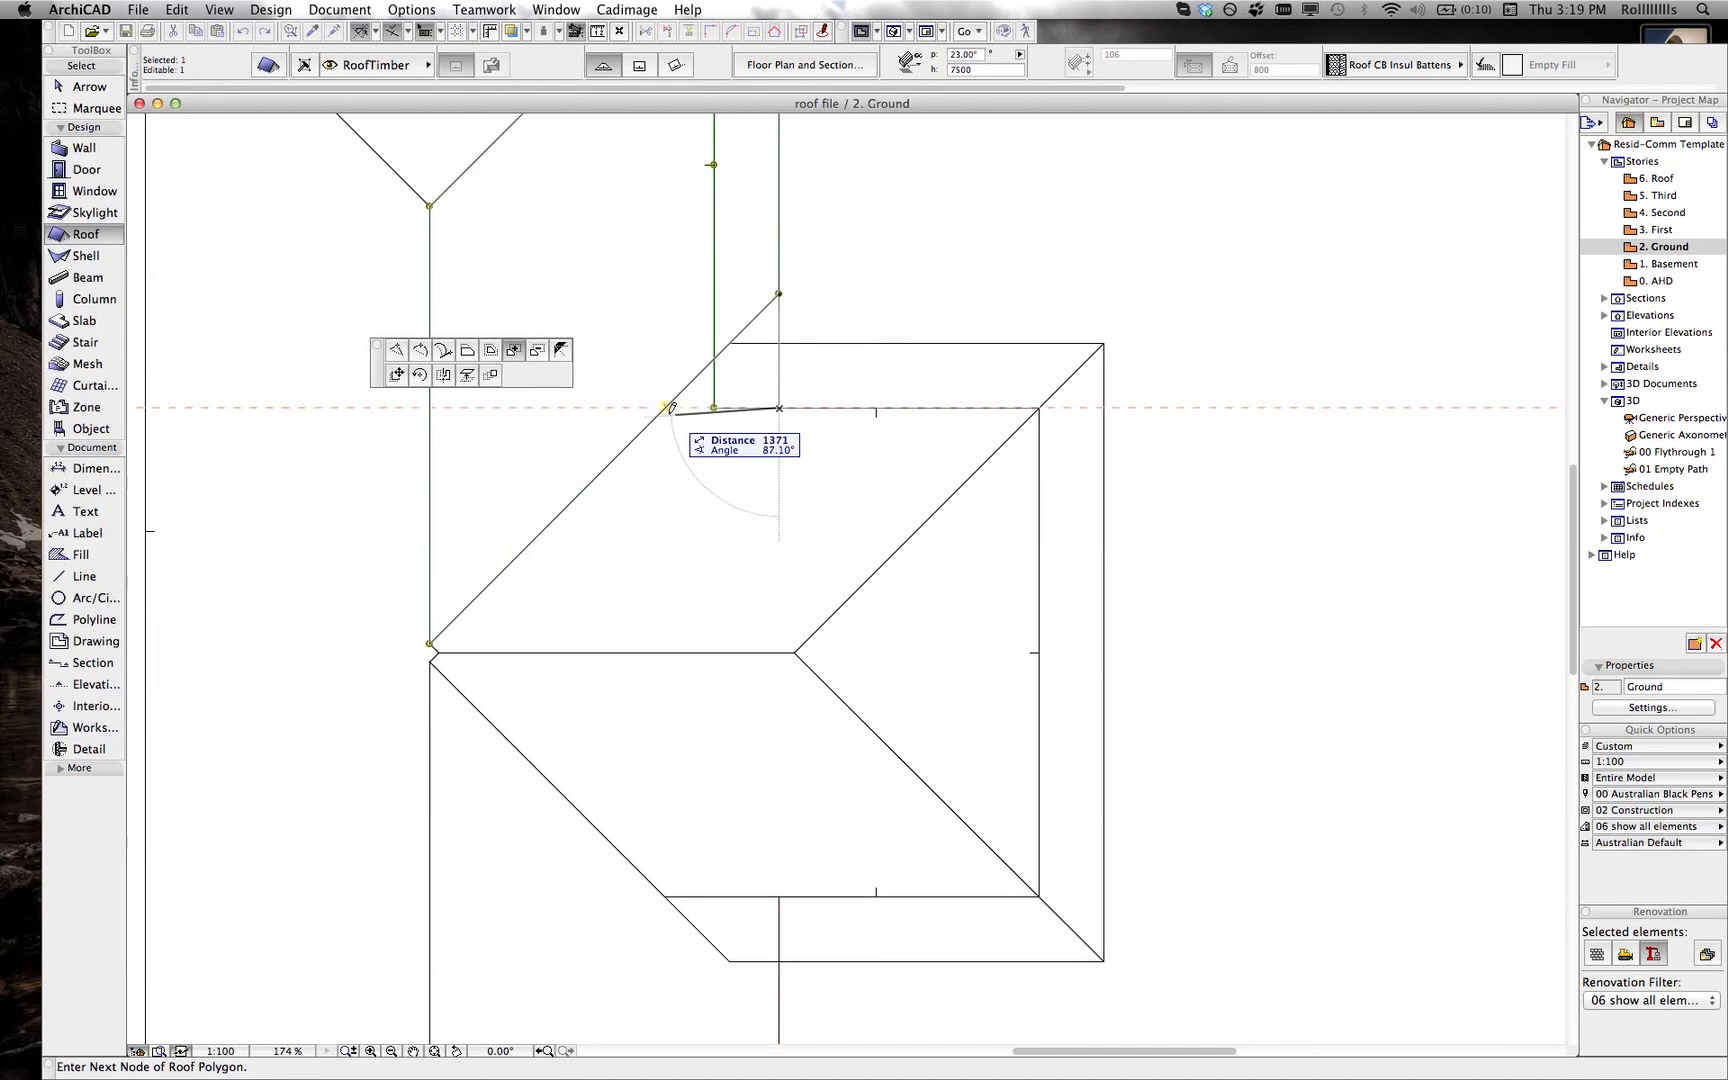
{"action": "left_click", "coordinate": [666, 406]}
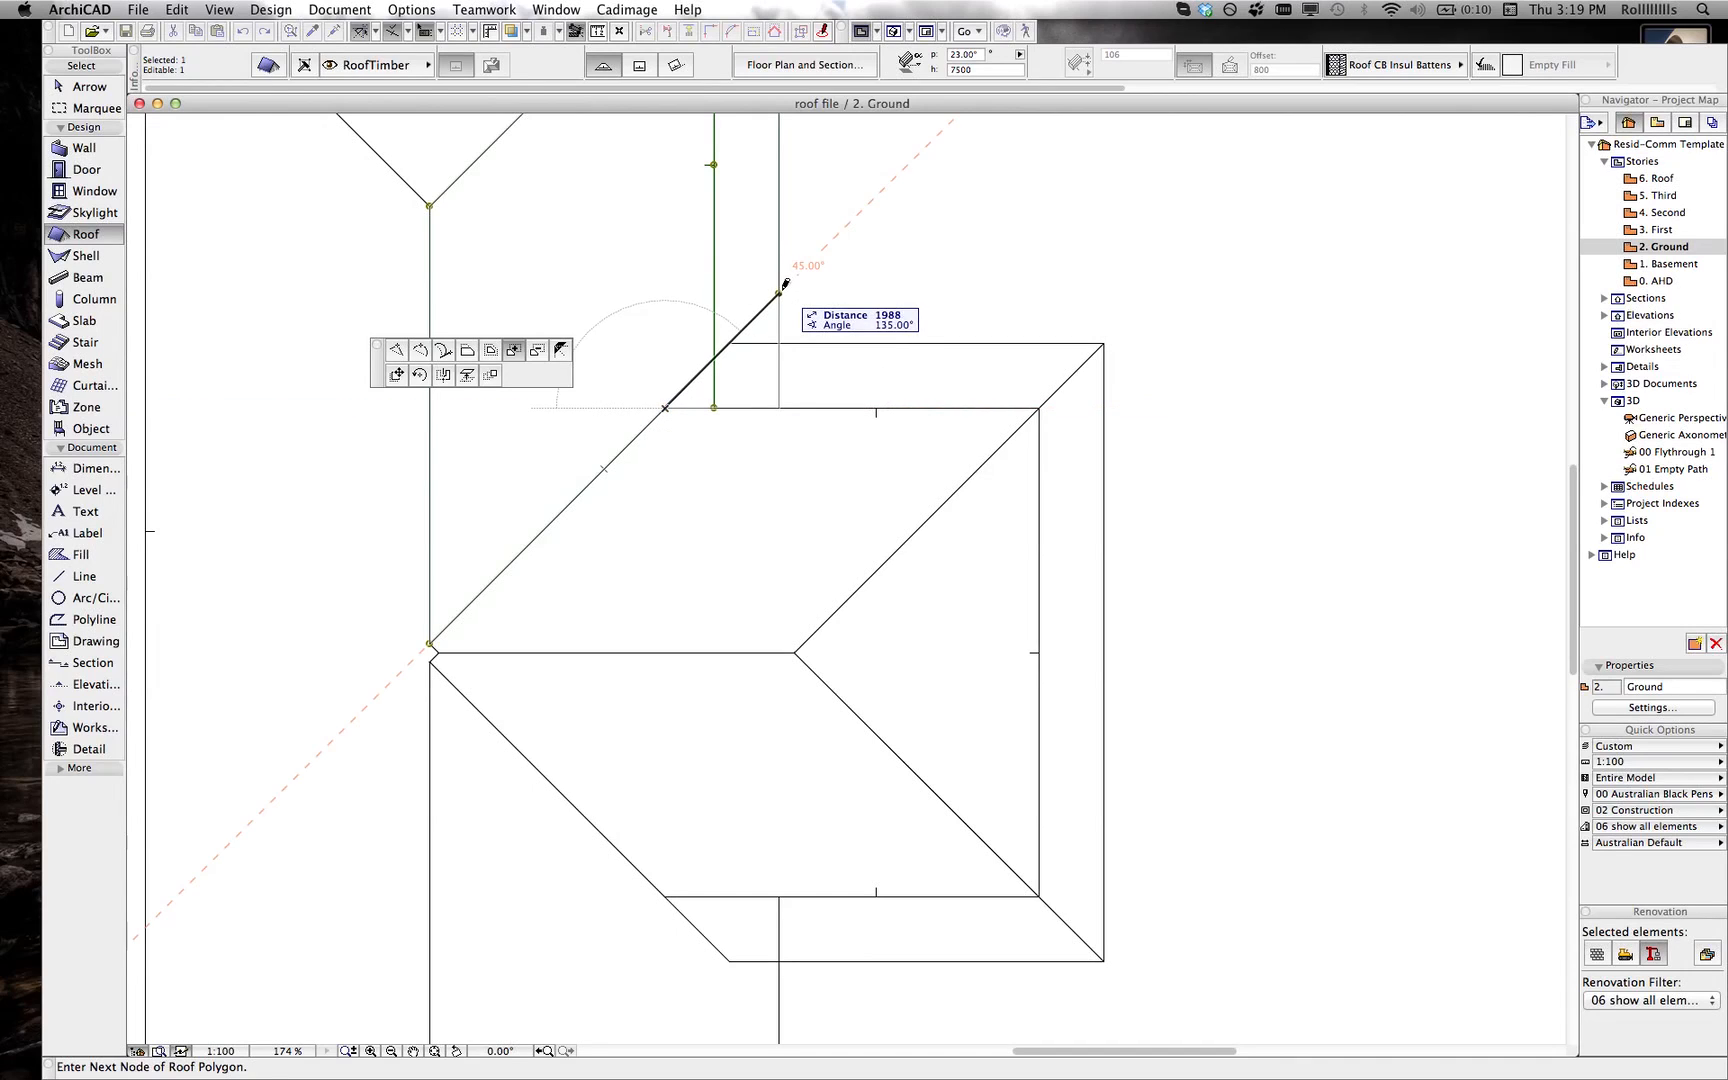
{"action": "left_click", "coordinate": [780, 292]}
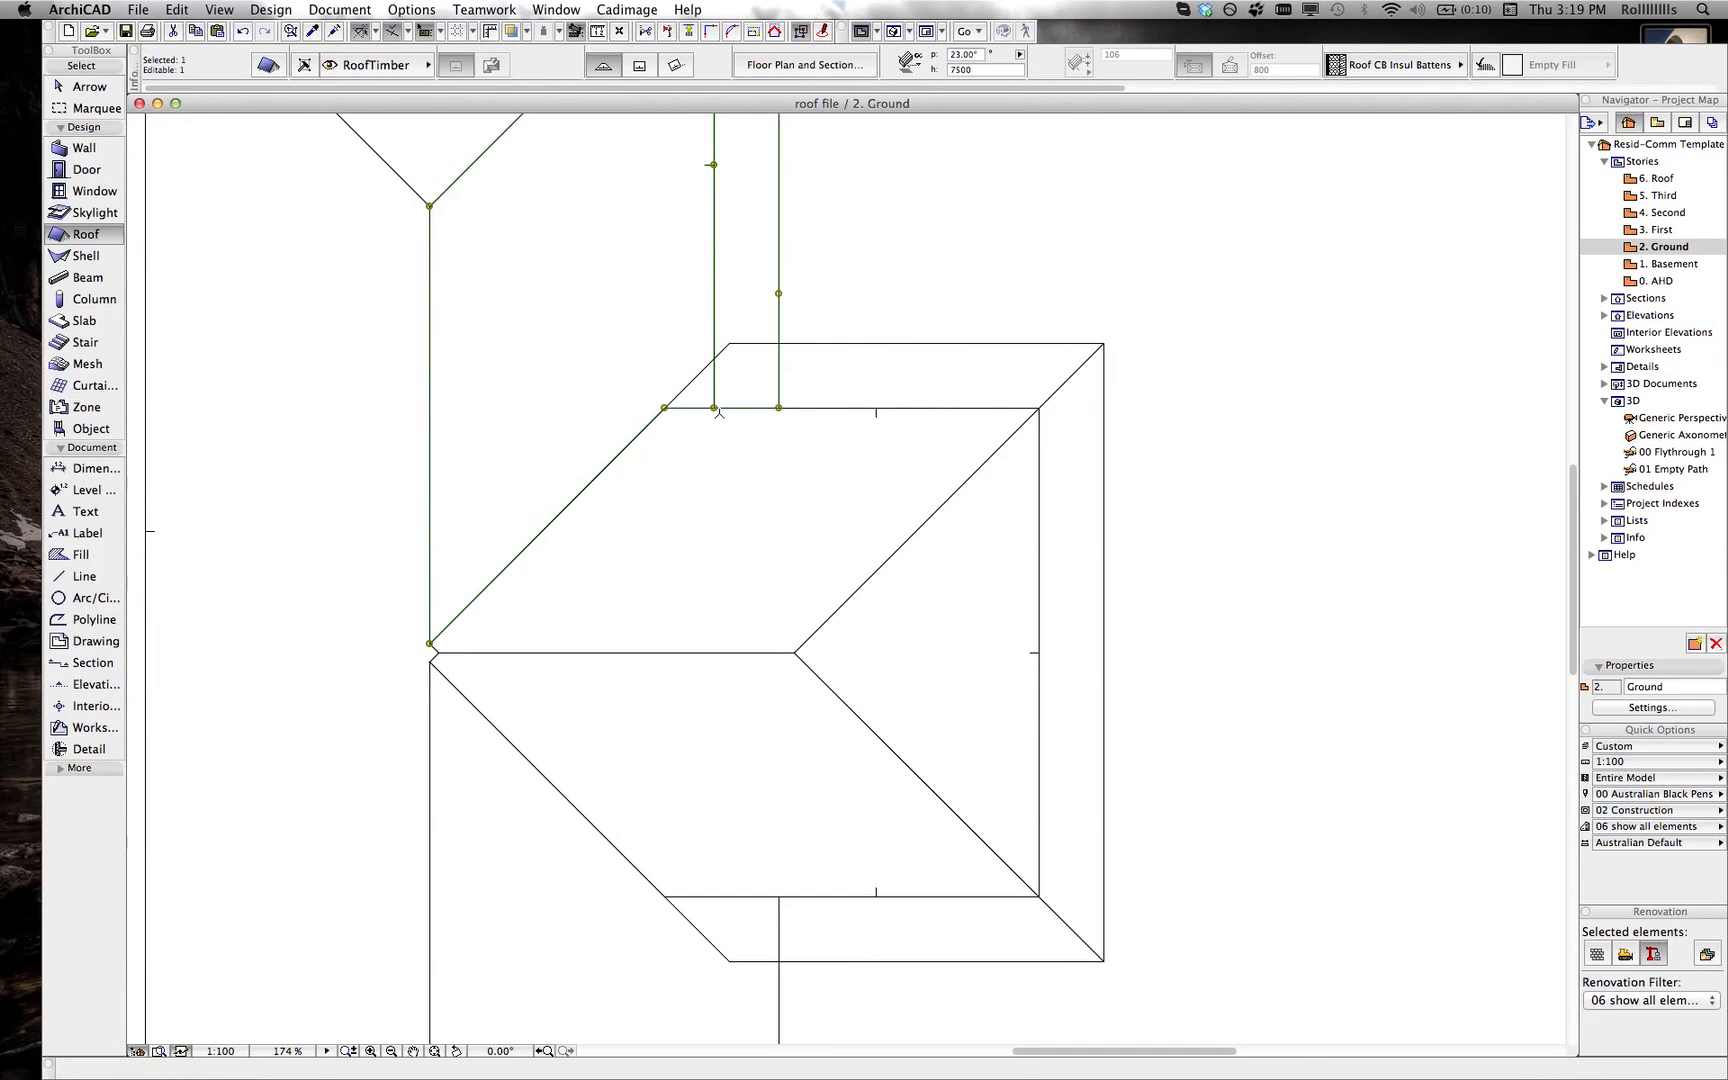
- Examine the main roof eaves and valley junctions on both sides of the wing in 3D and return to the floor plan
{"action": "key", "text": "F3"}
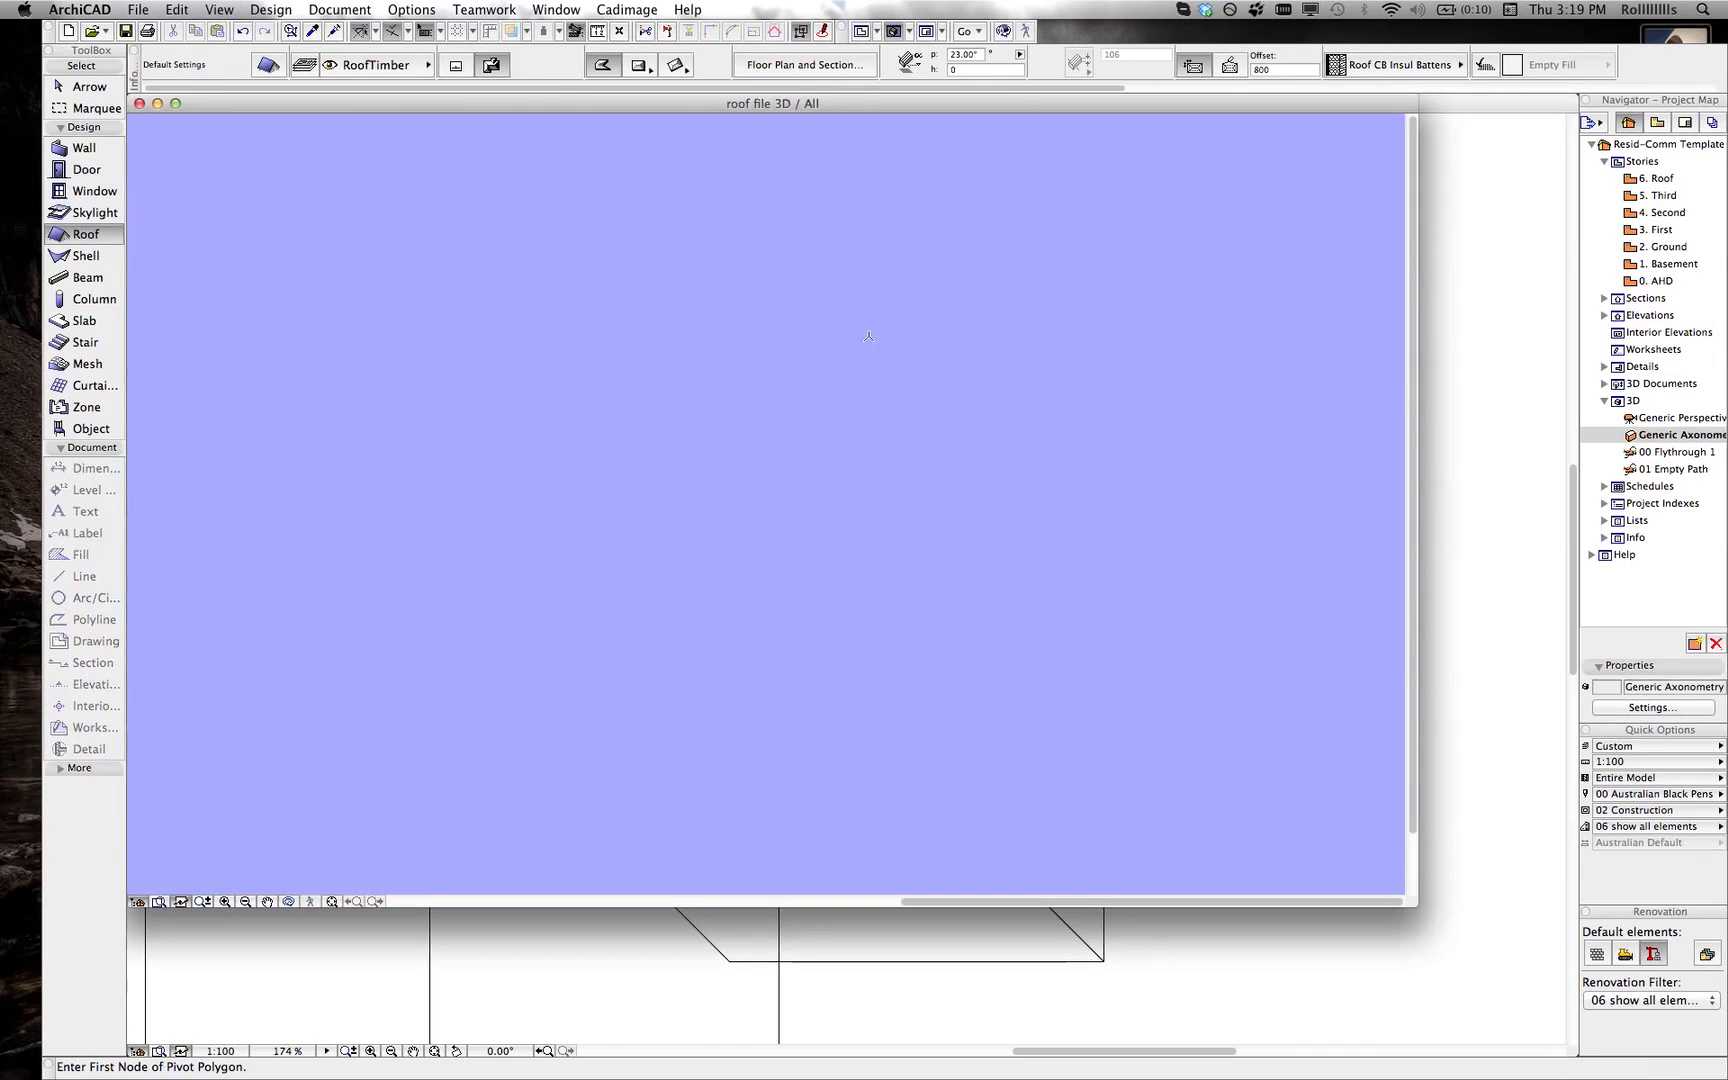
{"action": "scroll", "coordinate": [868, 336], "scroll_direction": "down", "scroll_amount": 5}
{"action": "key", "text": "o"}
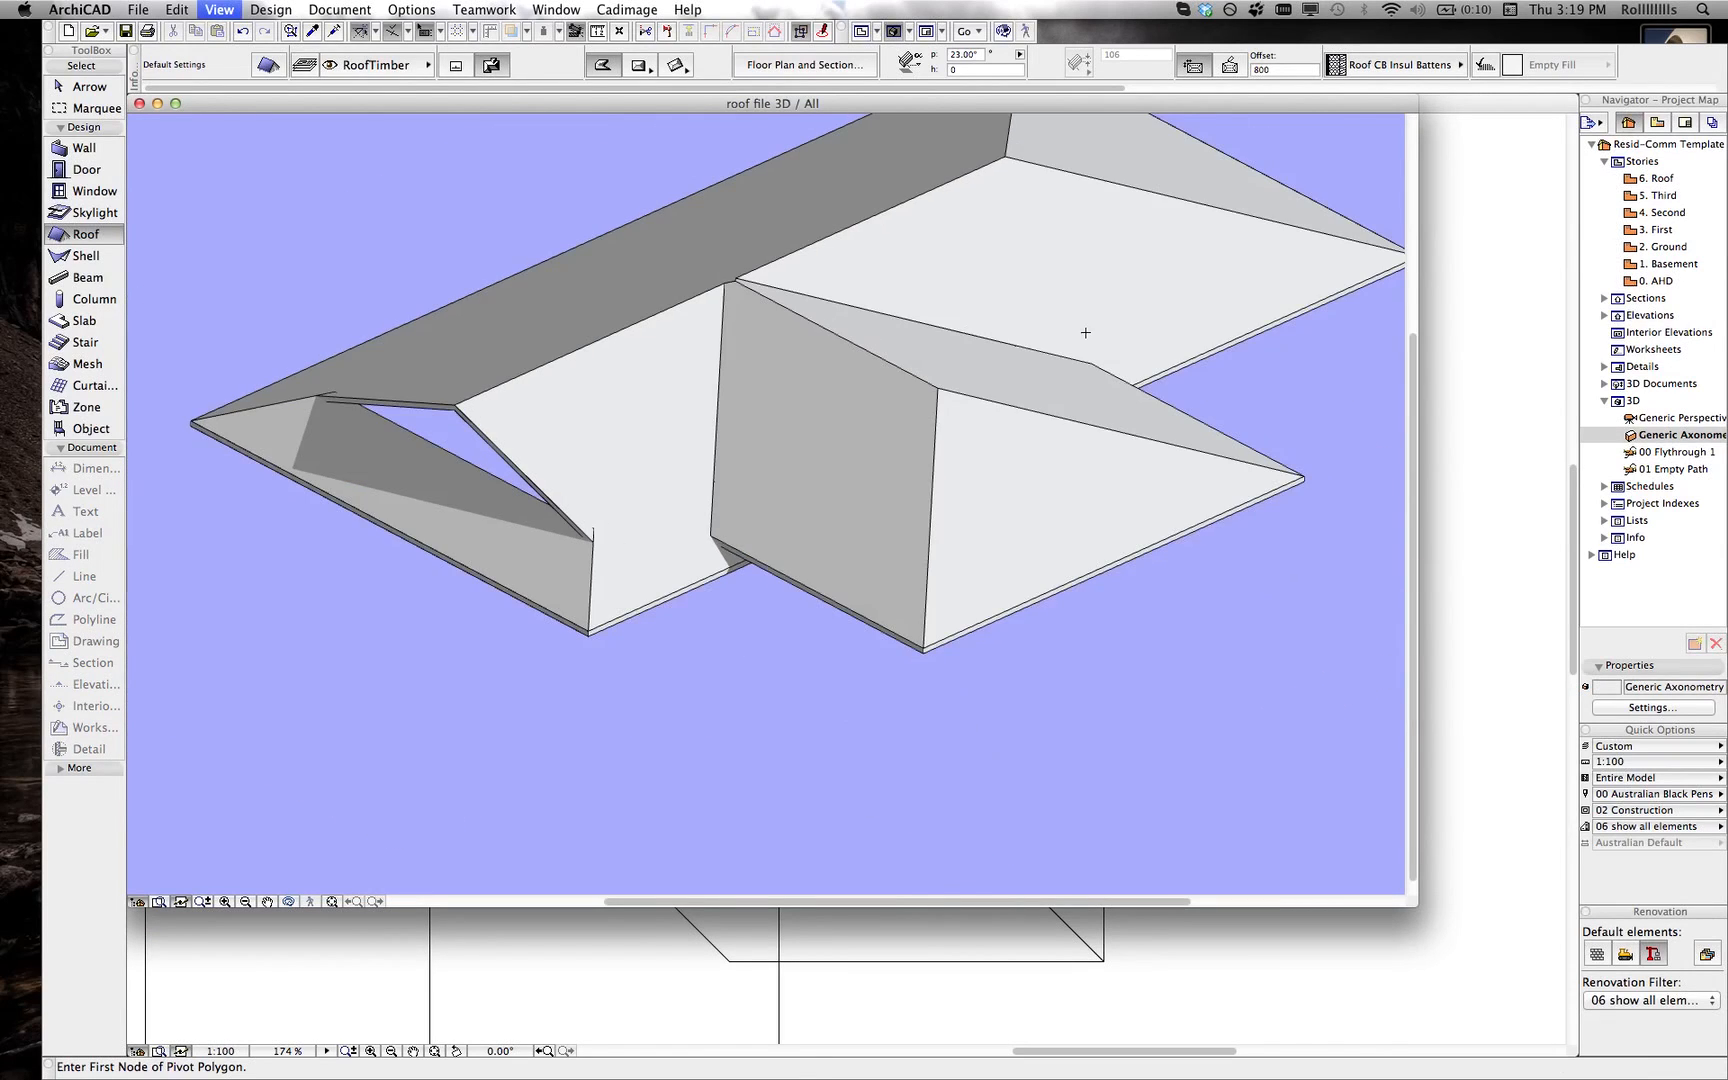
{"action": "left_click_drag", "start_coordinate": [1085, 333], "coordinate": [641, 348]}
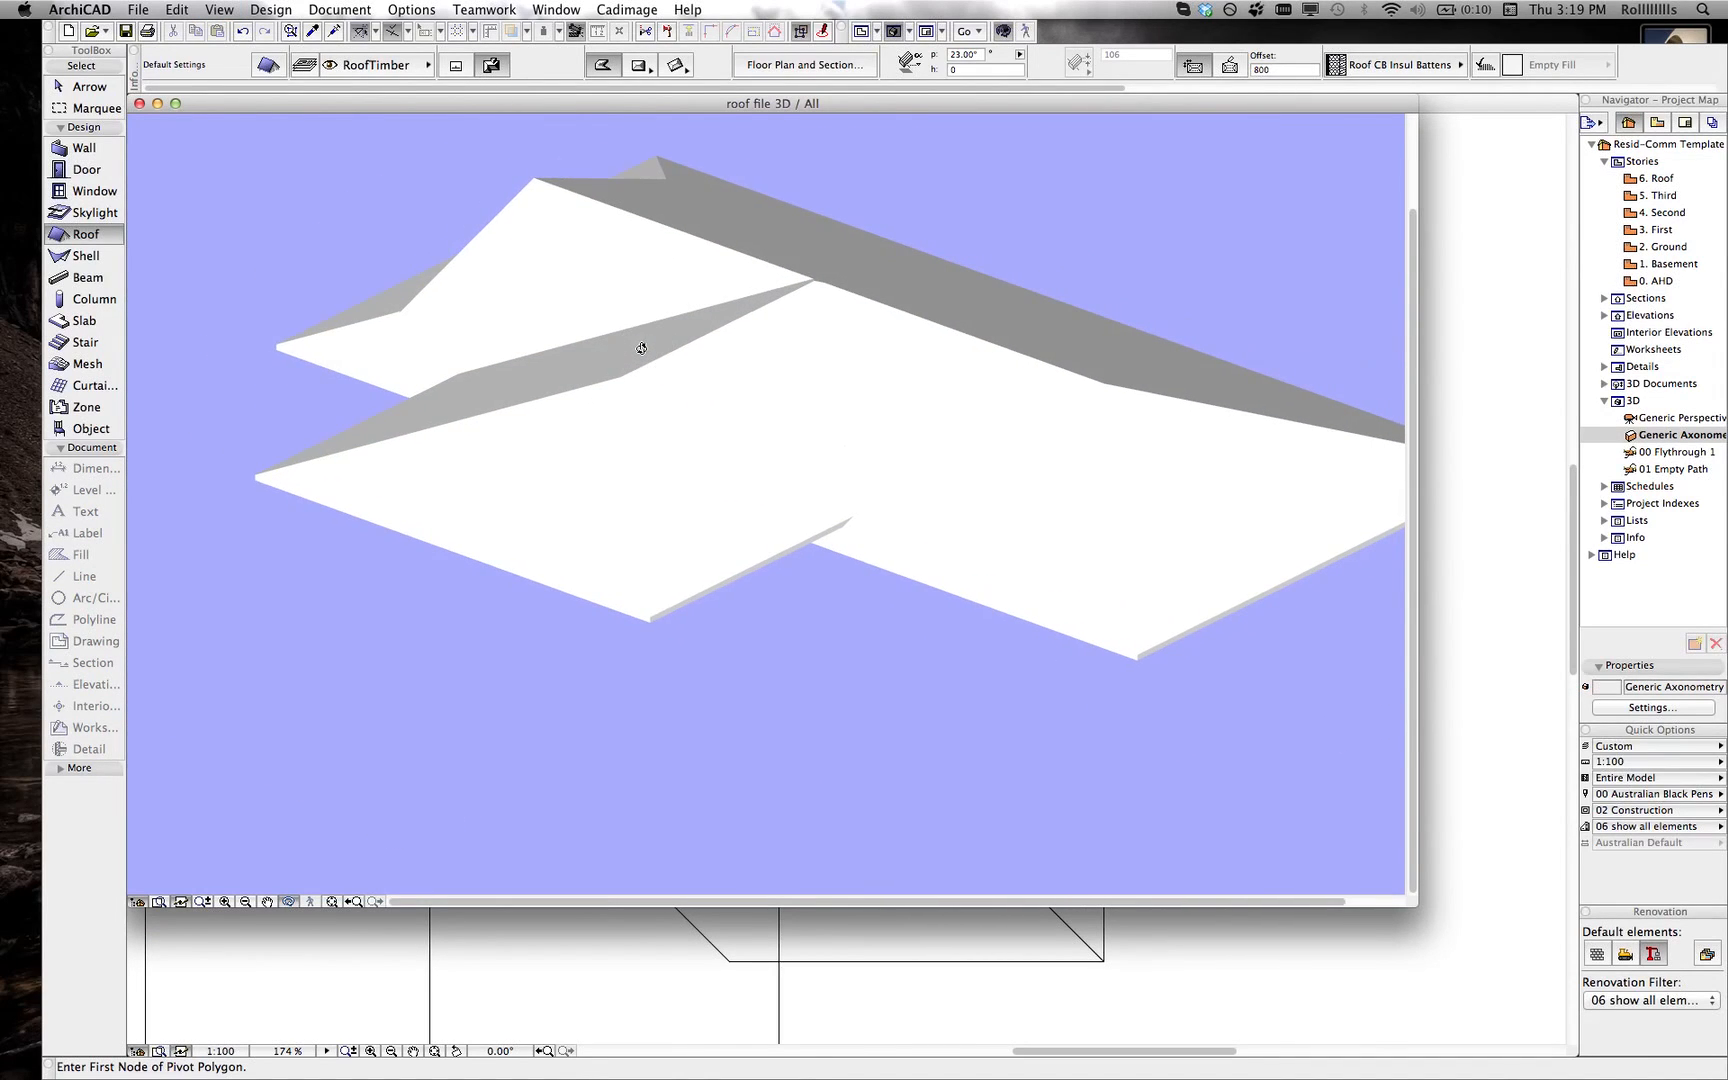
{"action": "left_click", "coordinate": [641, 348]}
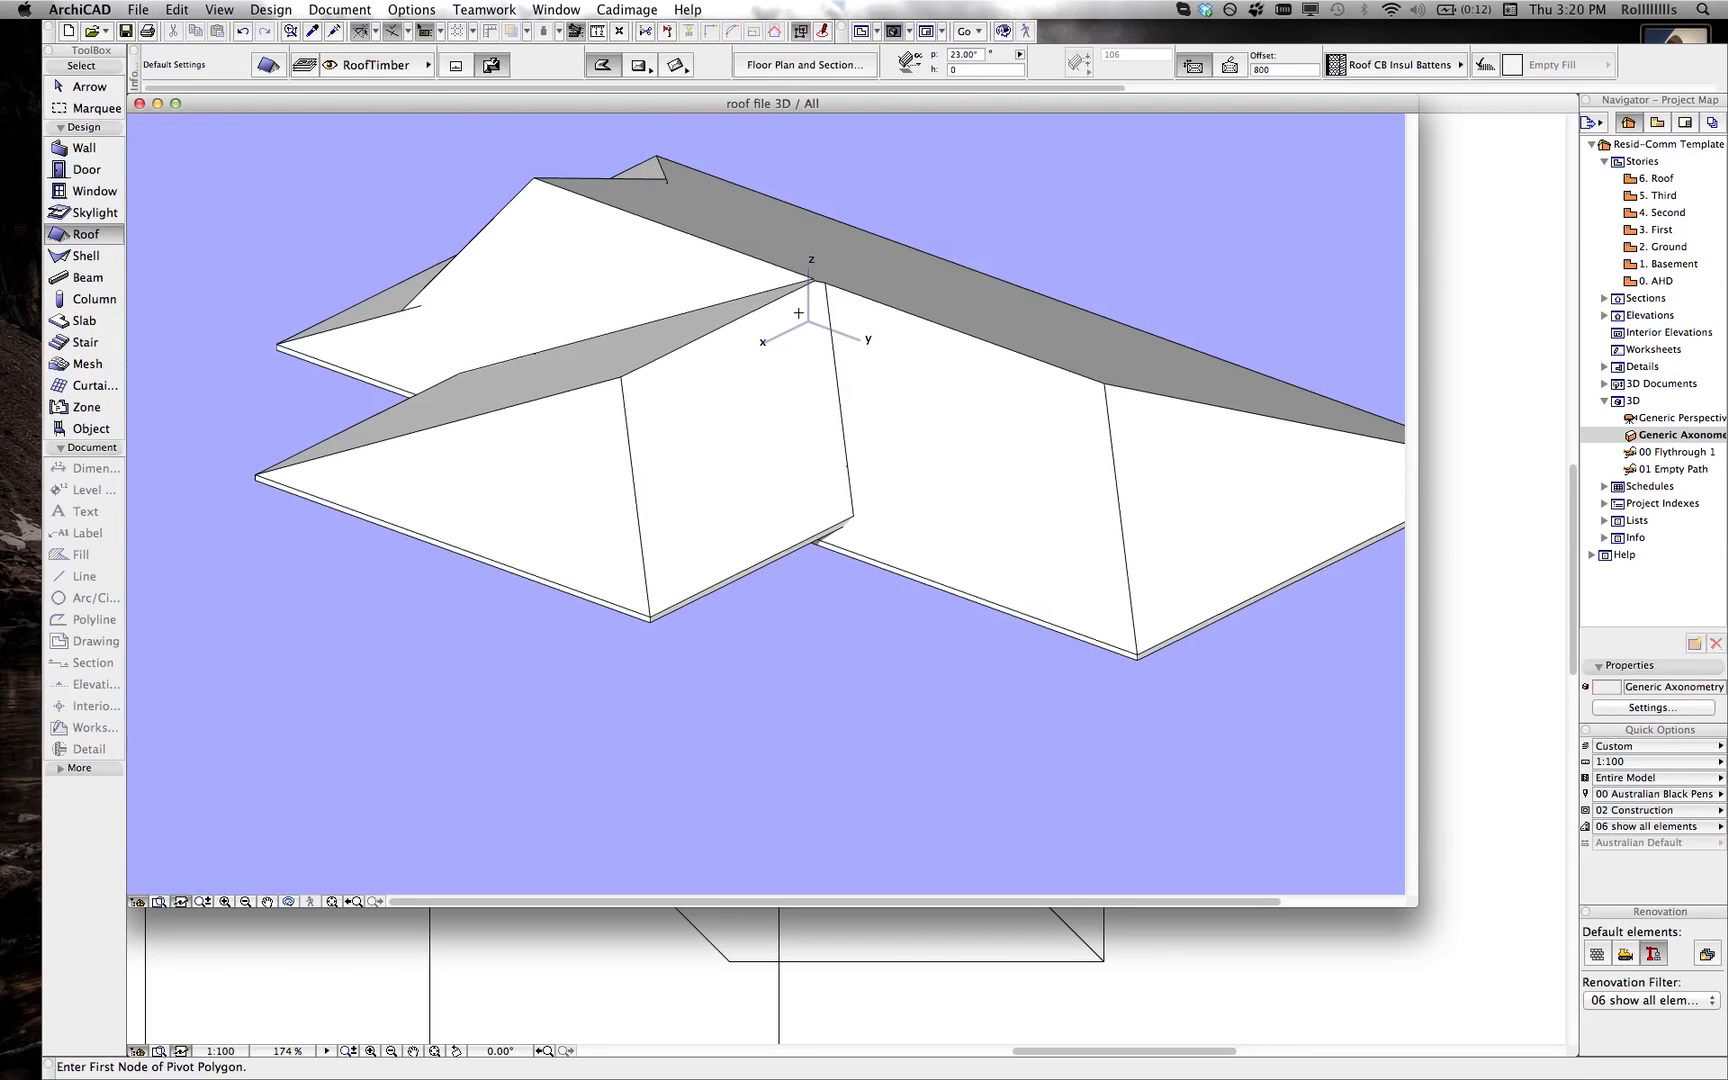
{"action": "key", "text": "F2"}
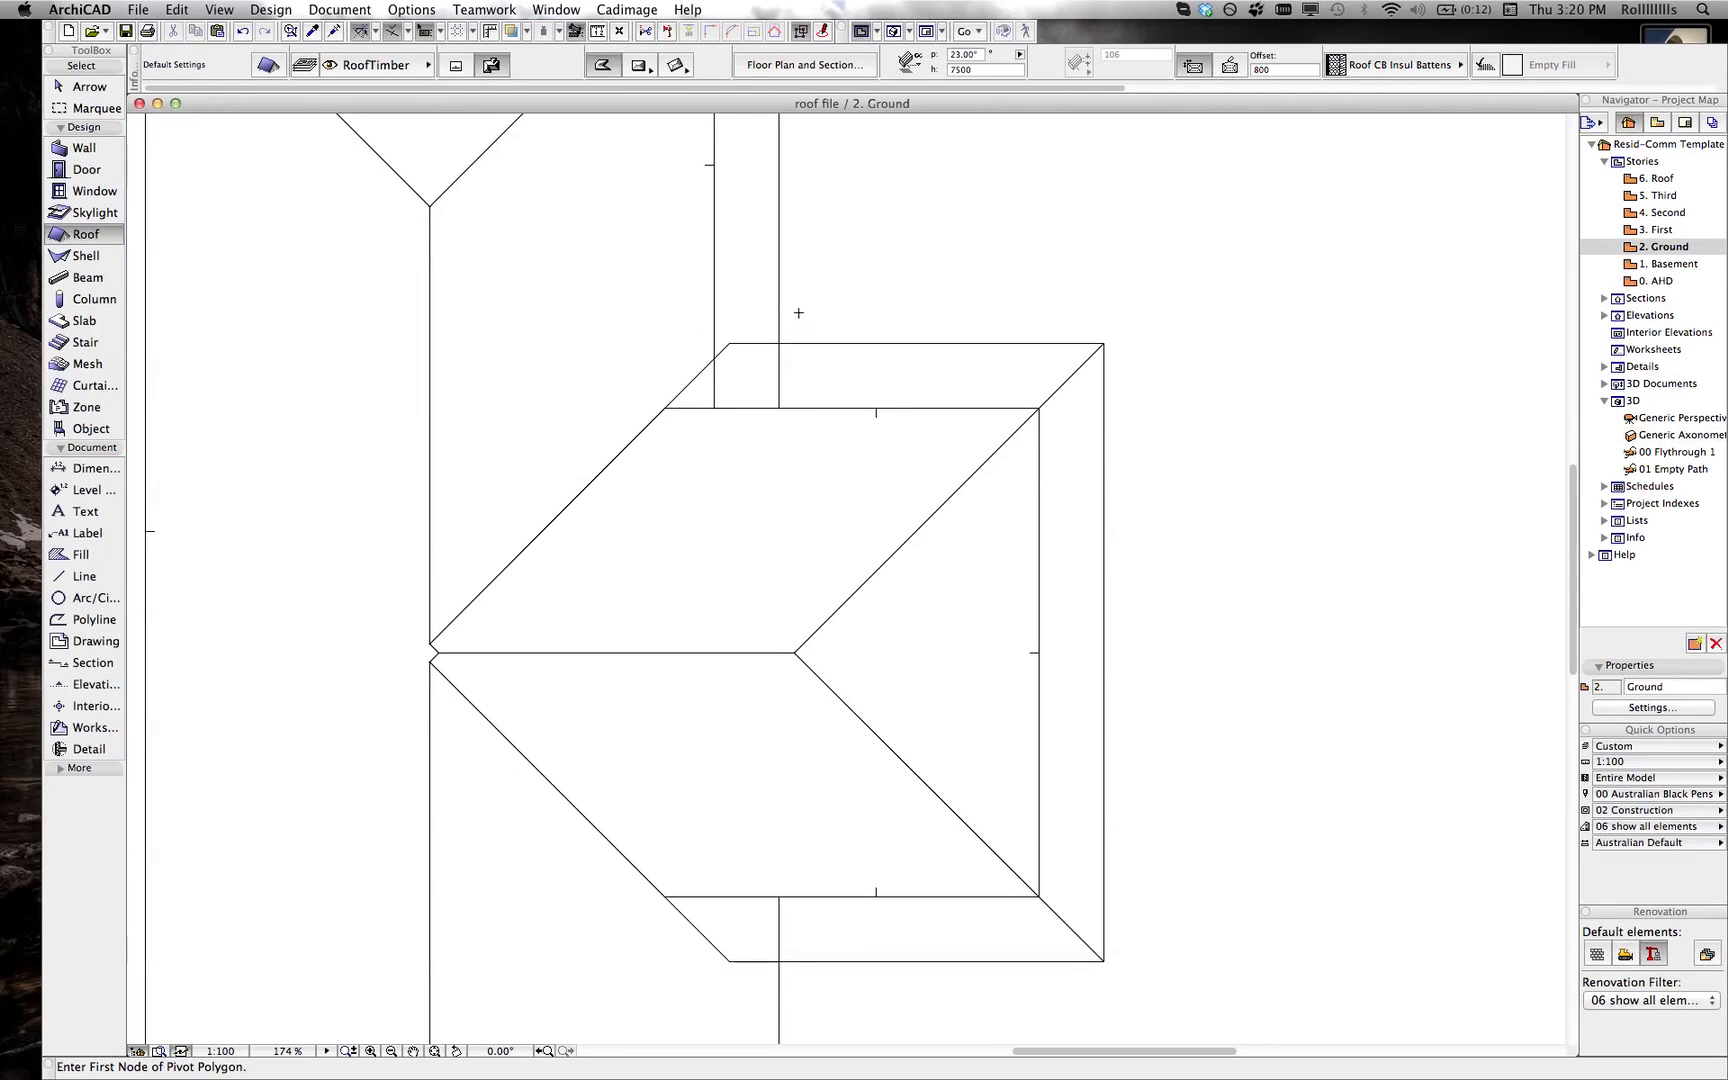